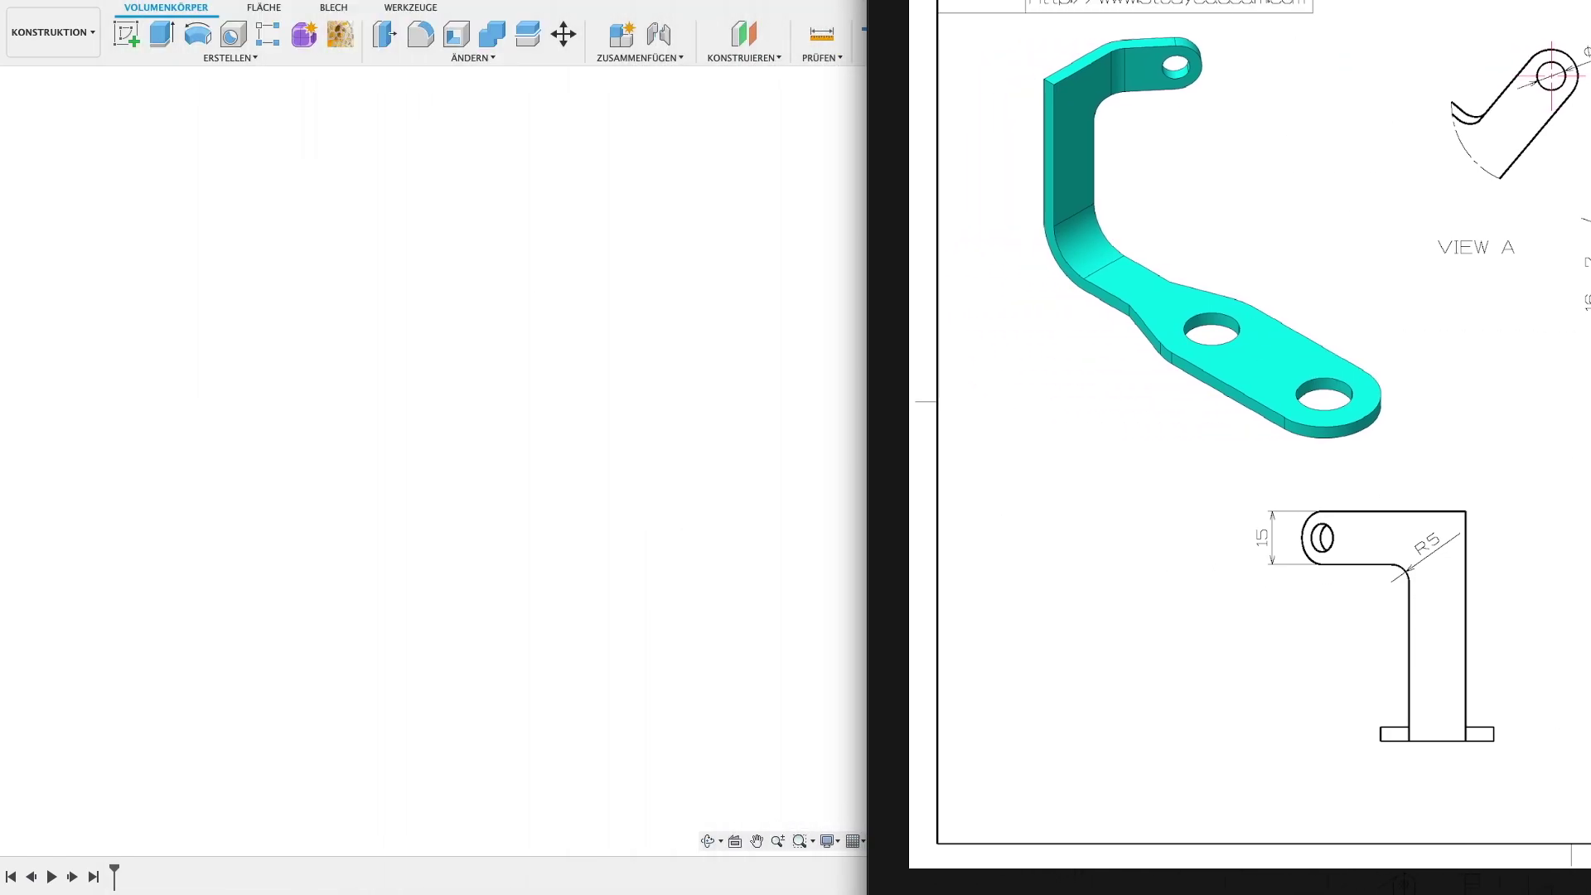
- From the FLÄCHE tools, start a new sketch on the front (XZ) origin plane
{"action": "left_click", "coordinate": [260, 8]}
{"action": "left_click", "coordinate": [135, 38]}
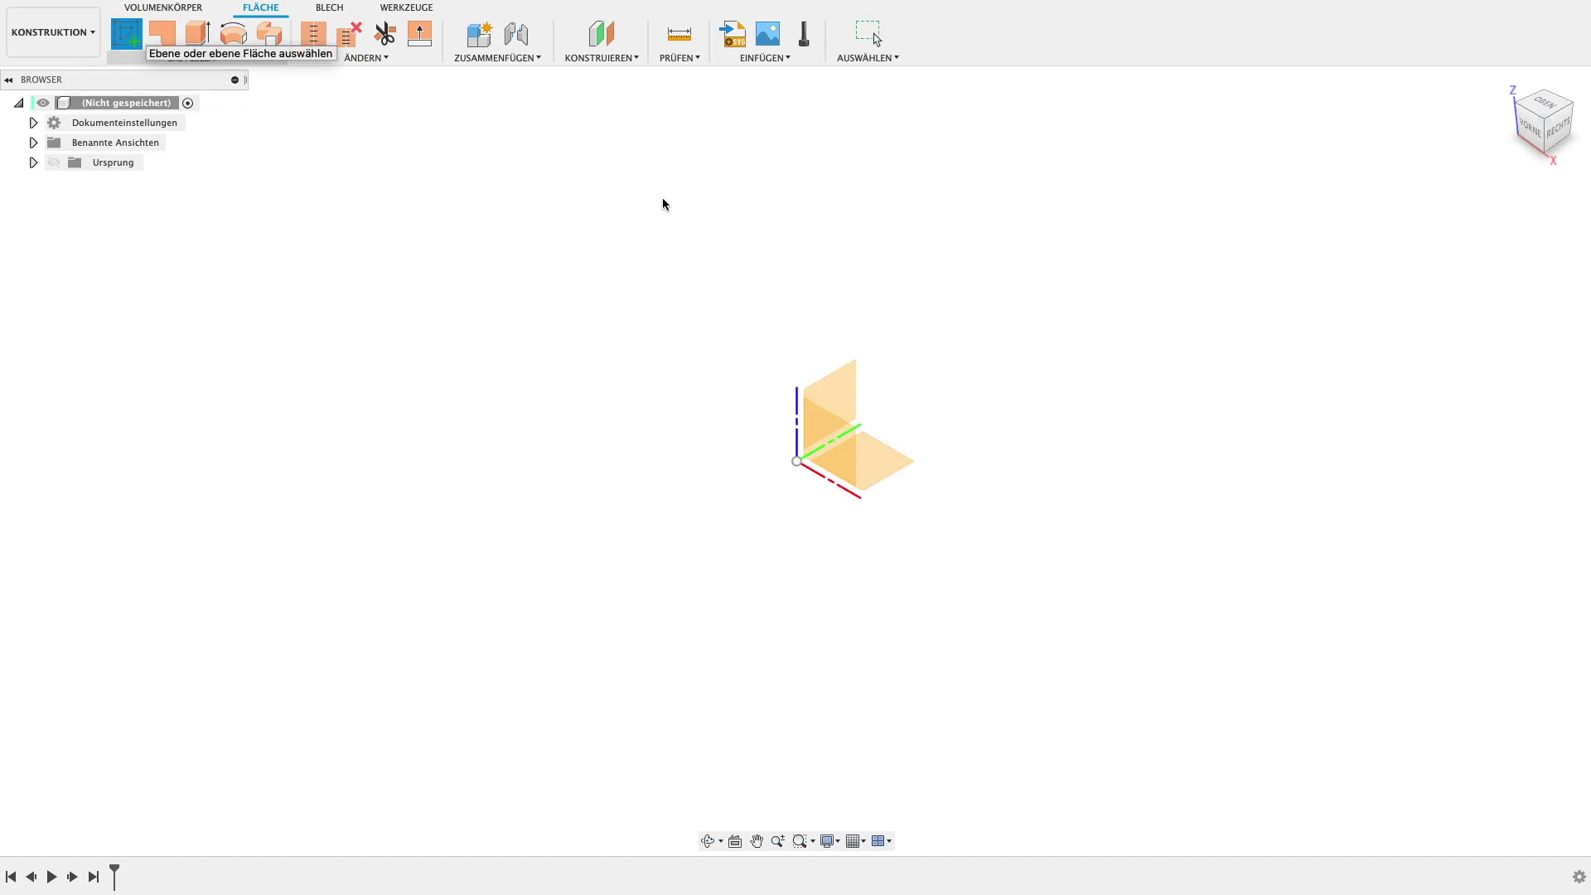
{"action": "left_click", "coordinate": [845, 455]}
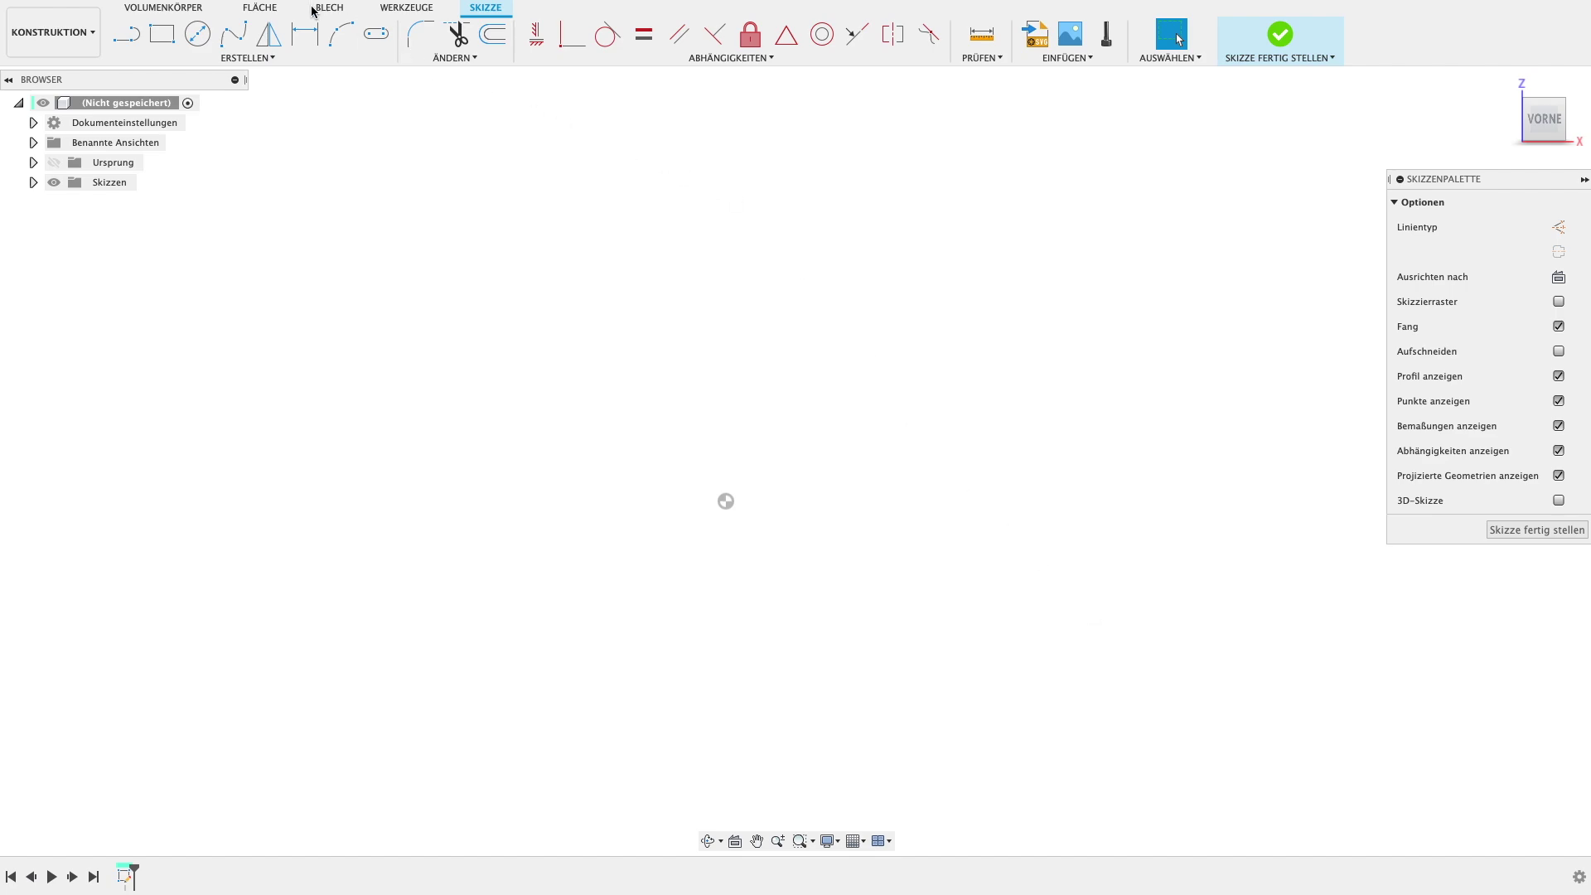
{"action": "left_click", "coordinate": [340, 33]}
- Draw a 65 mm vertical line and a 120 mm horizontal line from the origin
{"action": "left_click", "coordinate": [127, 35]}
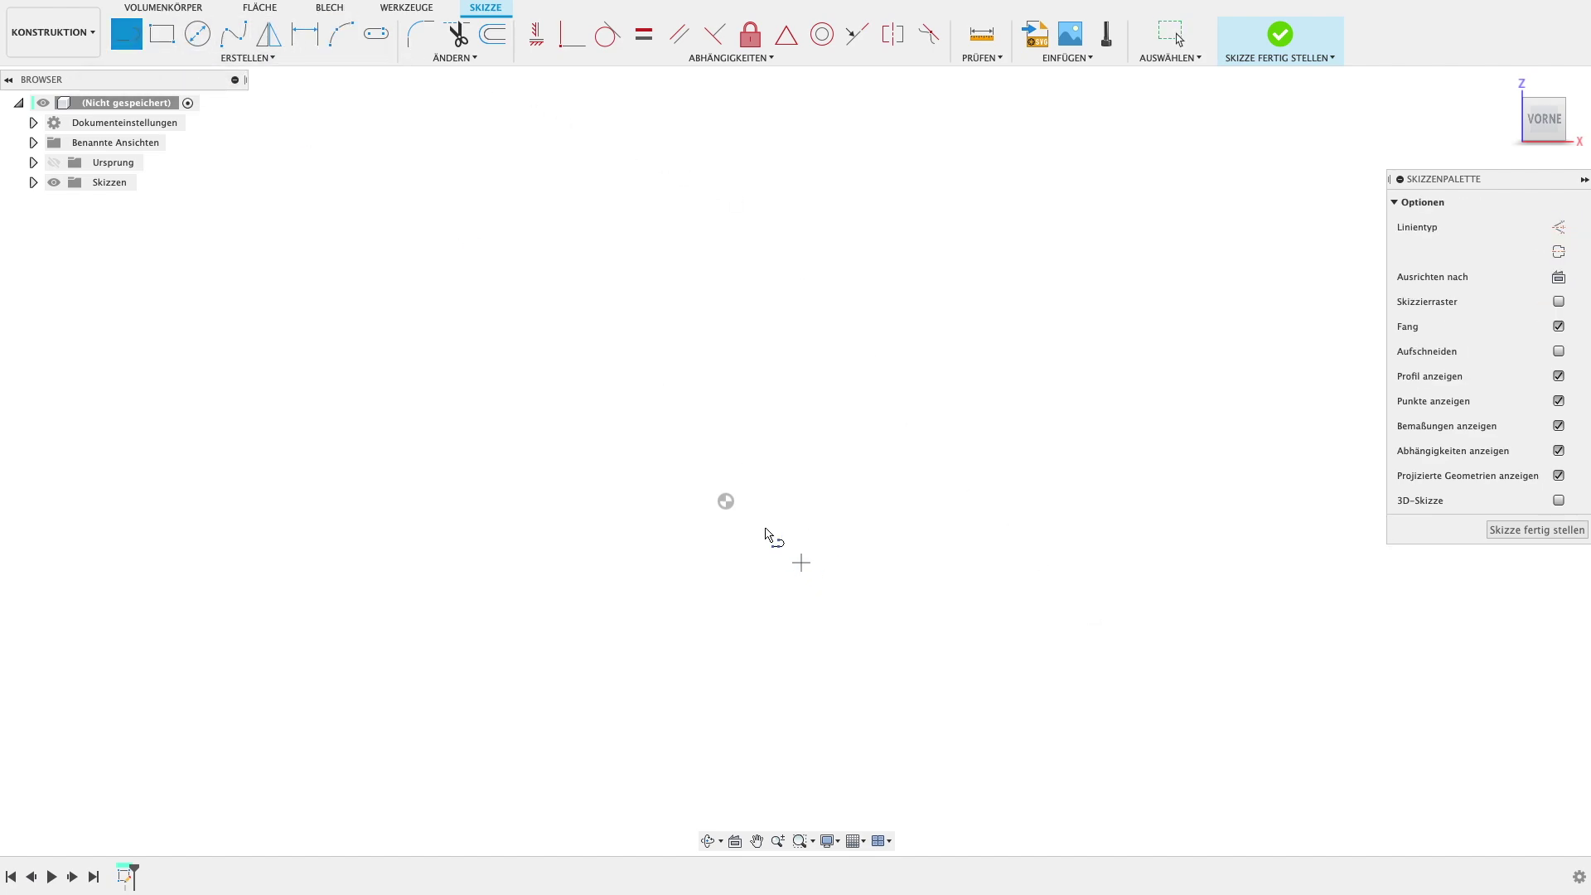
{"action": "left_click", "coordinate": [726, 500]}
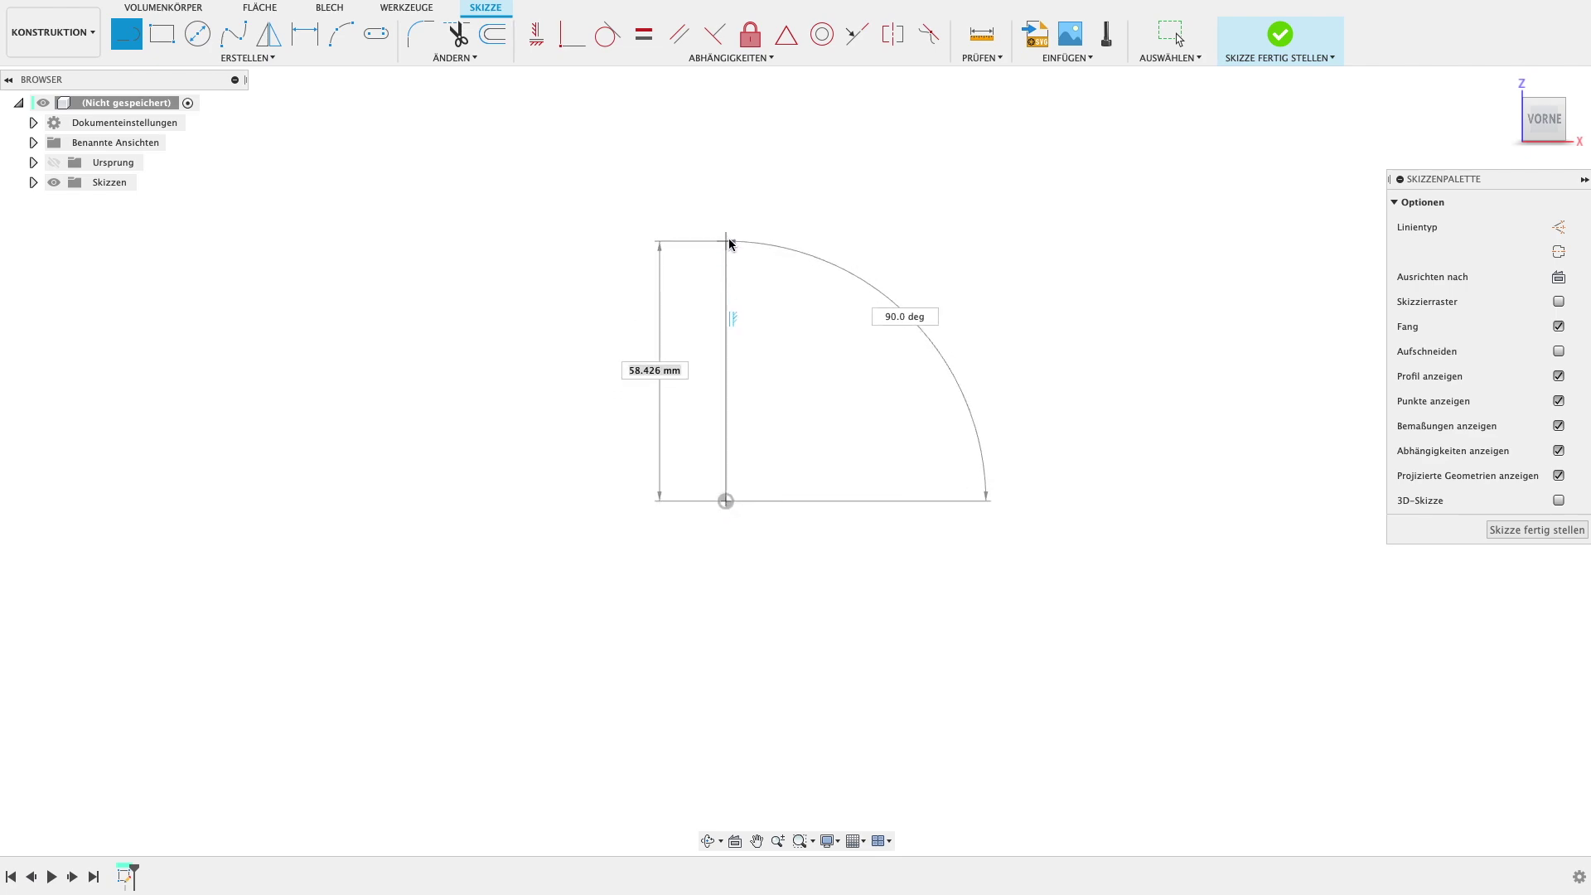
{"action": "type", "text": "60"}
{"action": "key", "text": "Tab"}
{"action": "type", "text": "6"}
{"action": "key", "text": "Return"}
{"action": "key", "text": "Escape"}
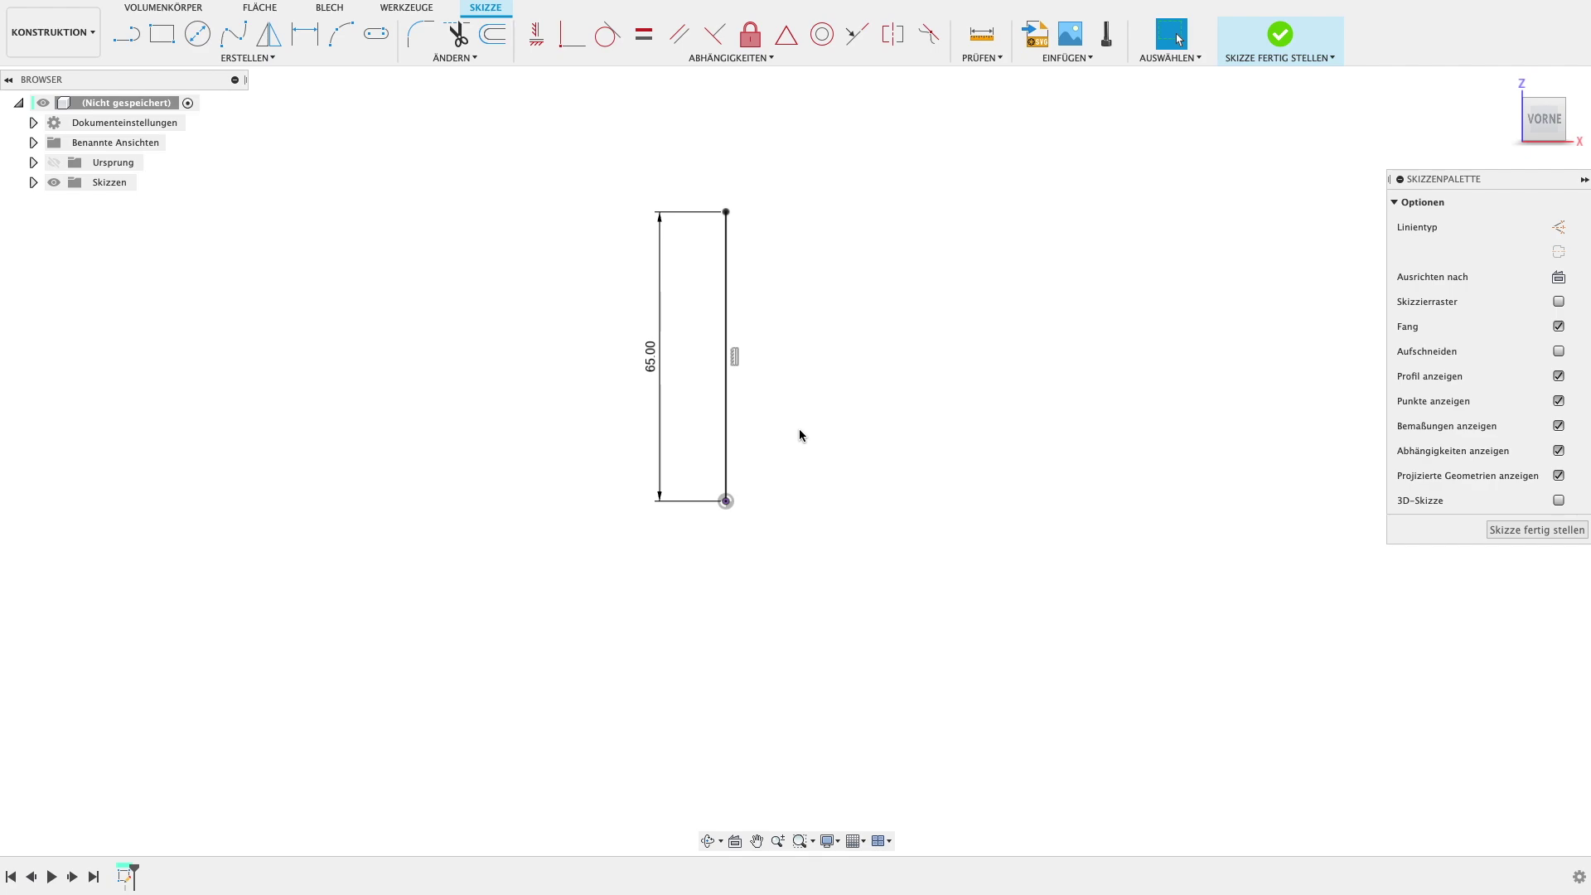
{"action": "key", "text": "l"}
{"action": "left_click", "coordinate": [725, 501]}
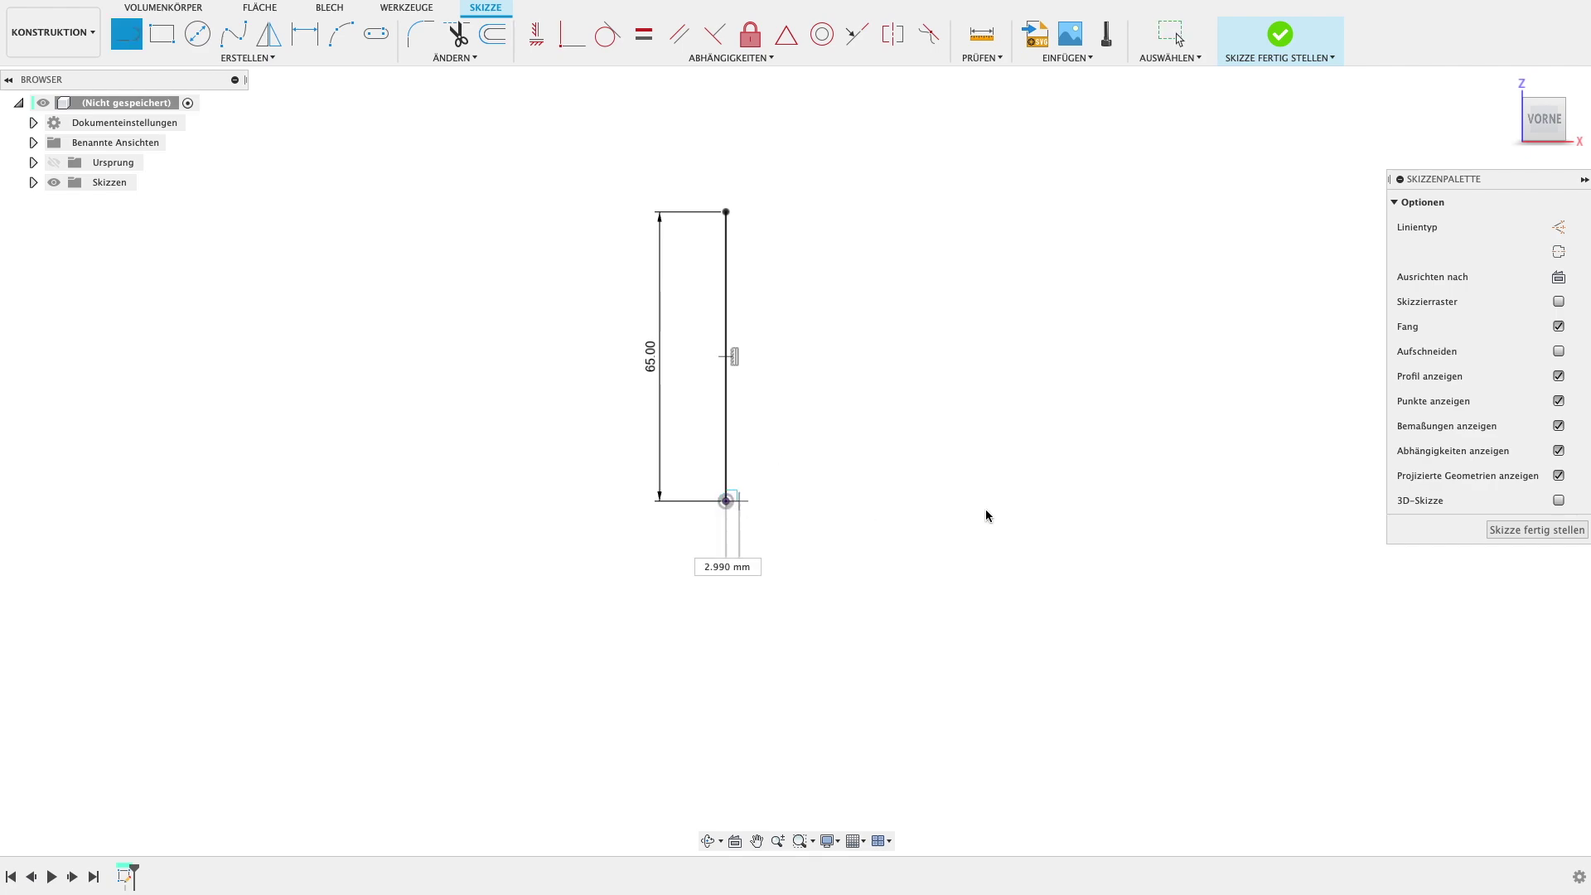
{"action": "type", "text": "120"}
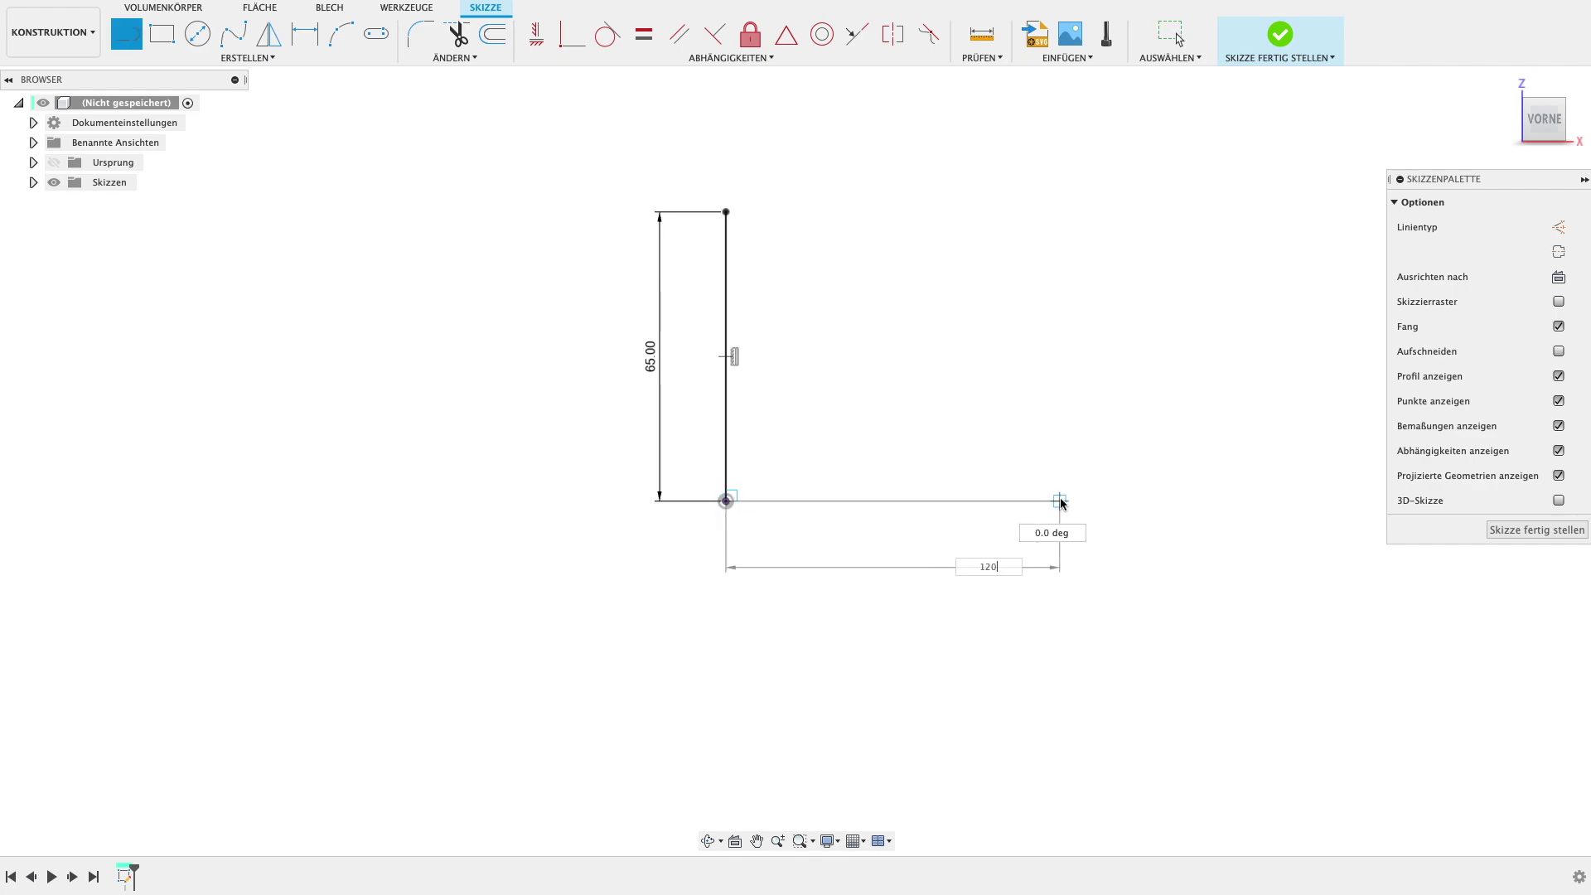
{"action": "key", "text": "Return"}
{"action": "key", "text": "Escape"}
- Round the corner between the two lines with an R16 fillet
{"action": "middle_click_drag", "start_coordinate": [1192, 412], "coordinate": [1146, 425]}
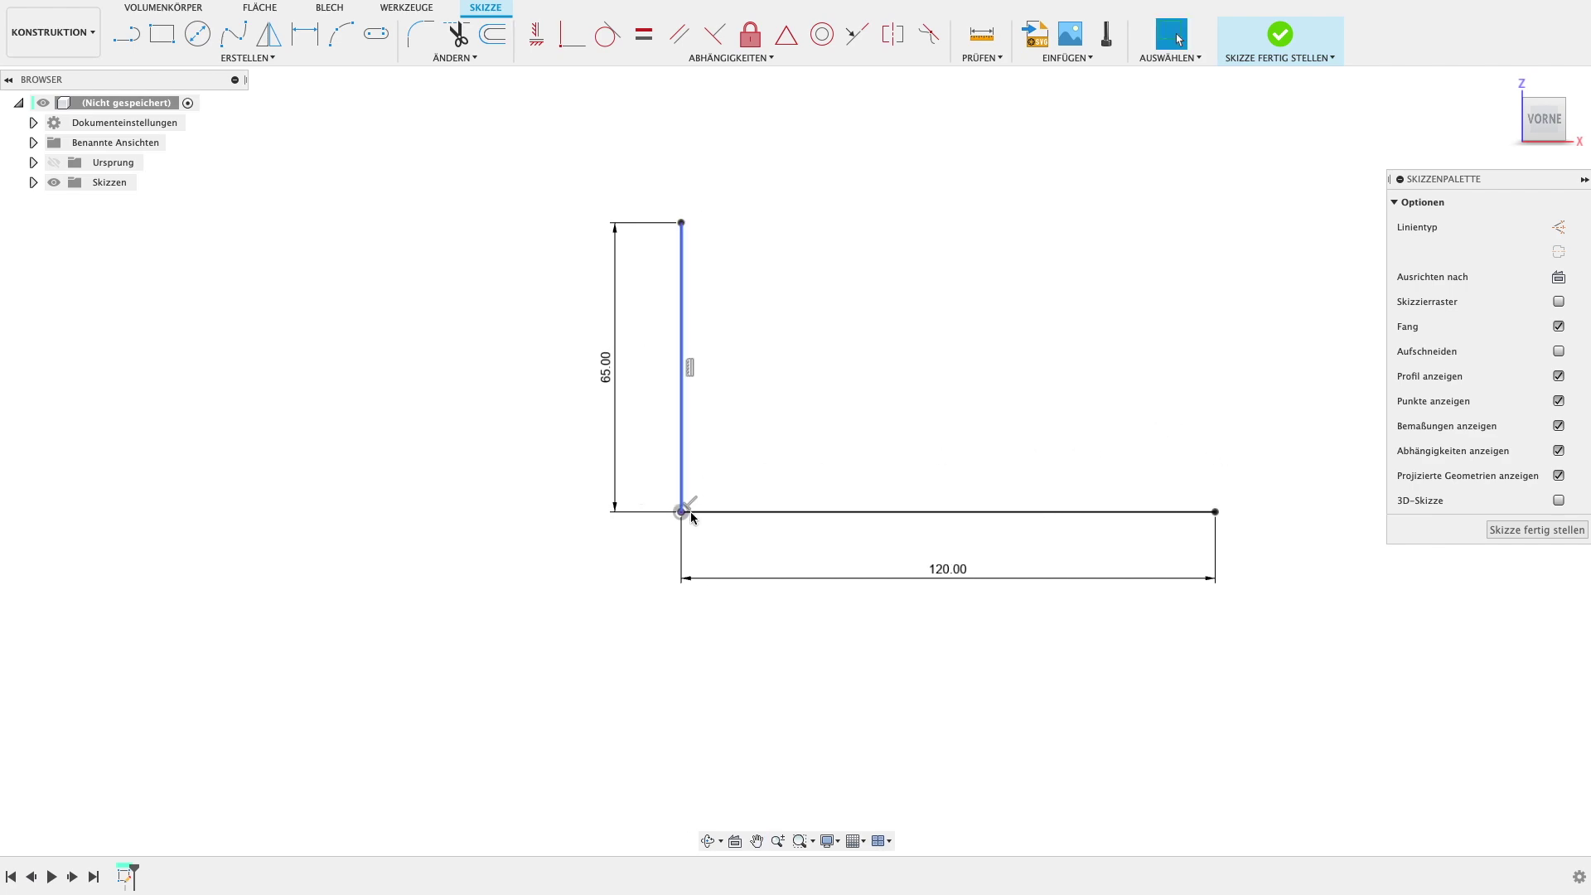
{"action": "left_click", "coordinate": [428, 43]}
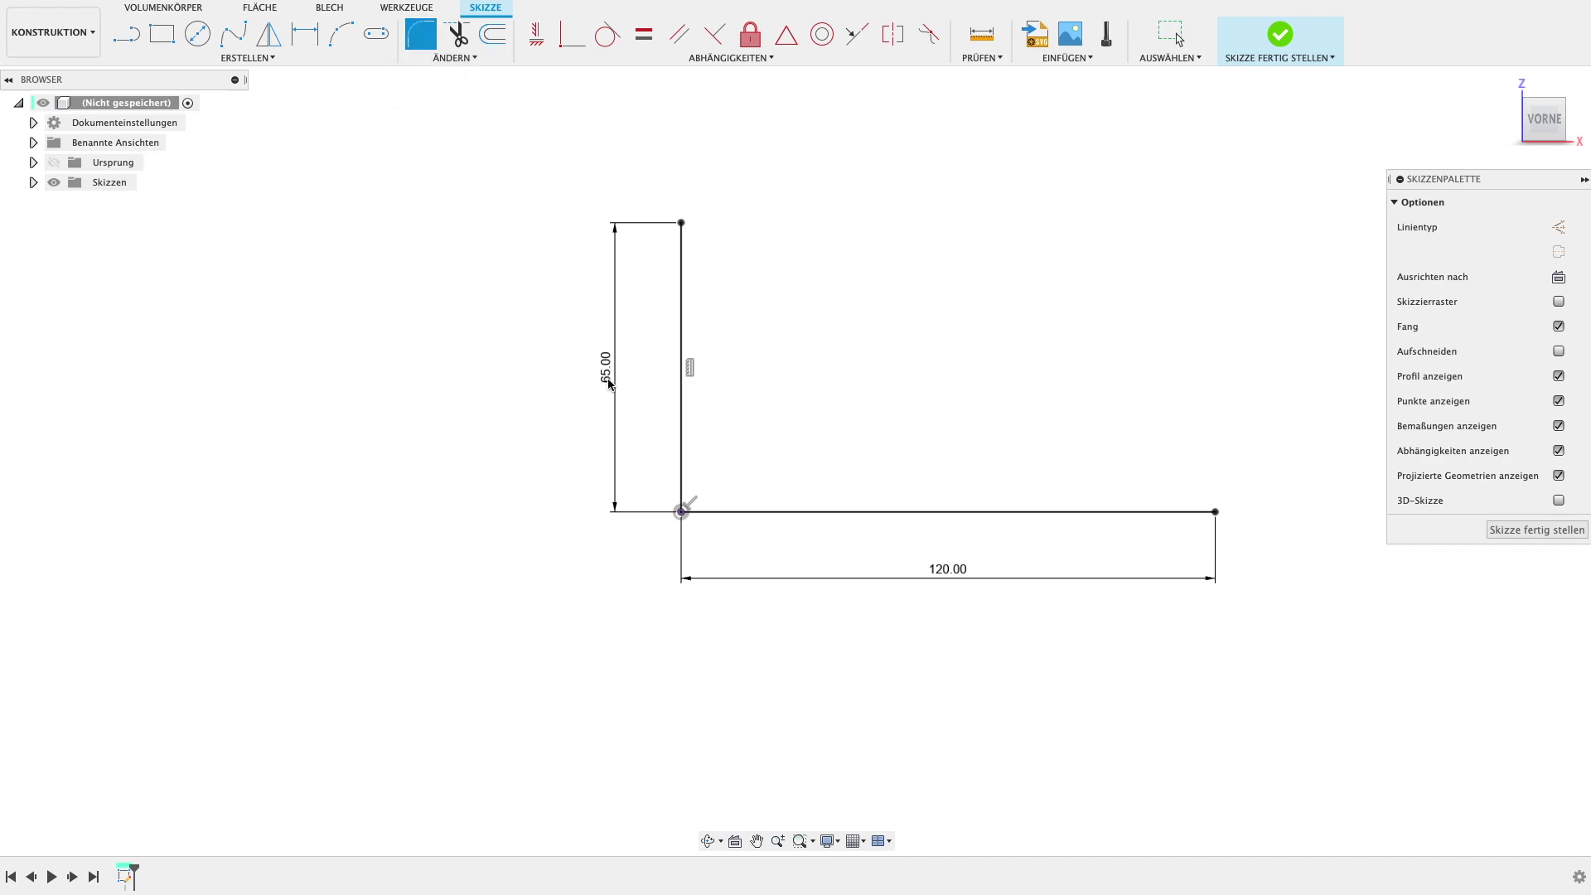
{"action": "left_click", "coordinate": [683, 460]}
{"action": "left_click", "coordinate": [762, 512]}
{"action": "type", "text": "16"}
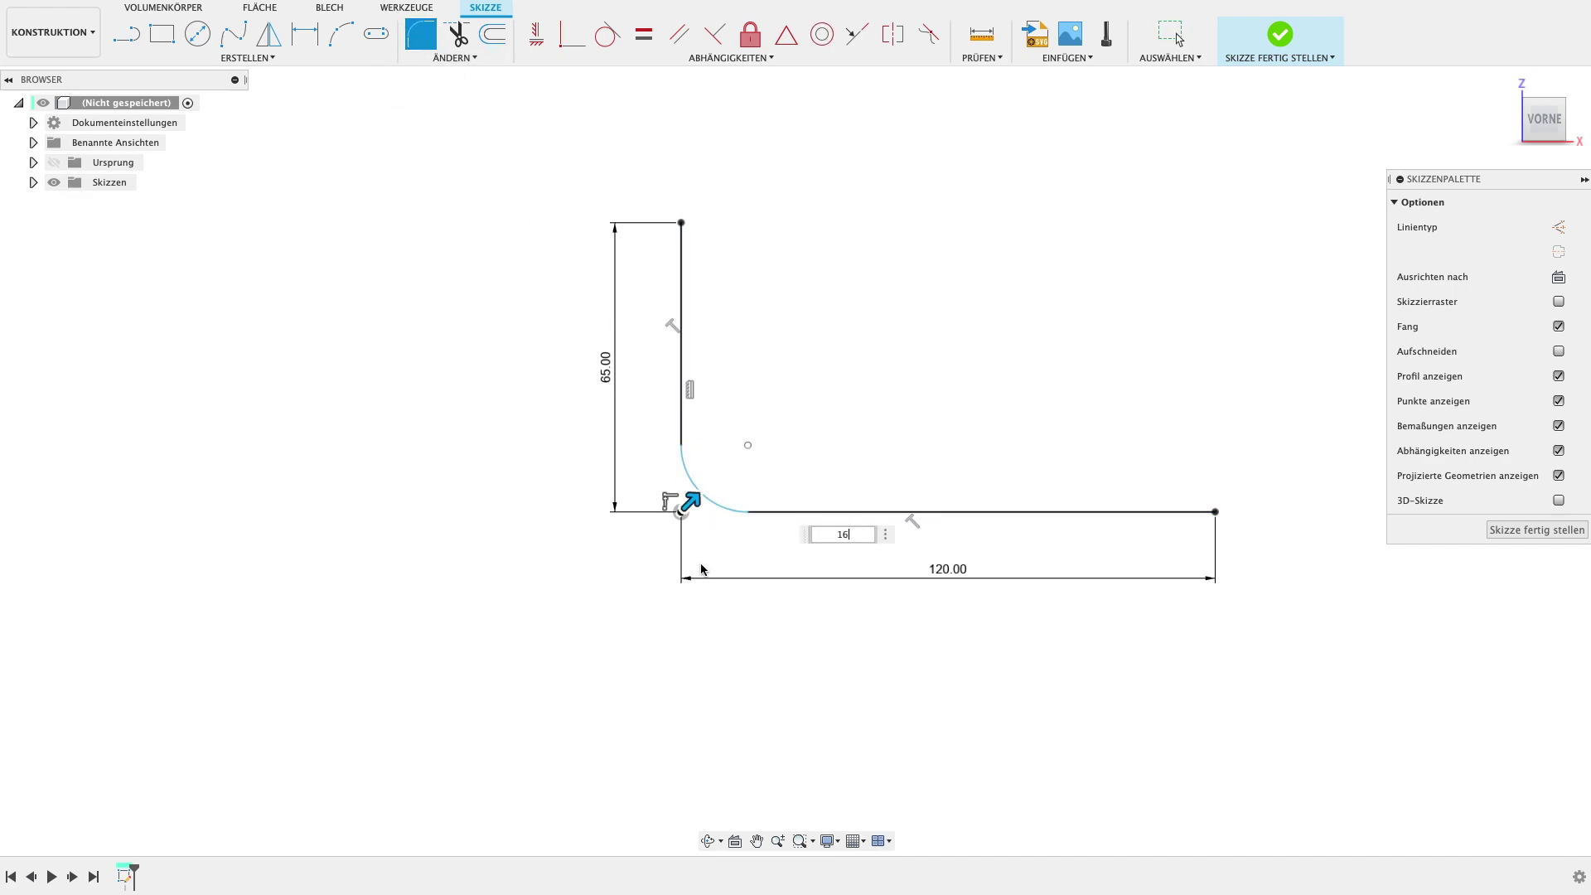
{"action": "key", "text": "Return"}
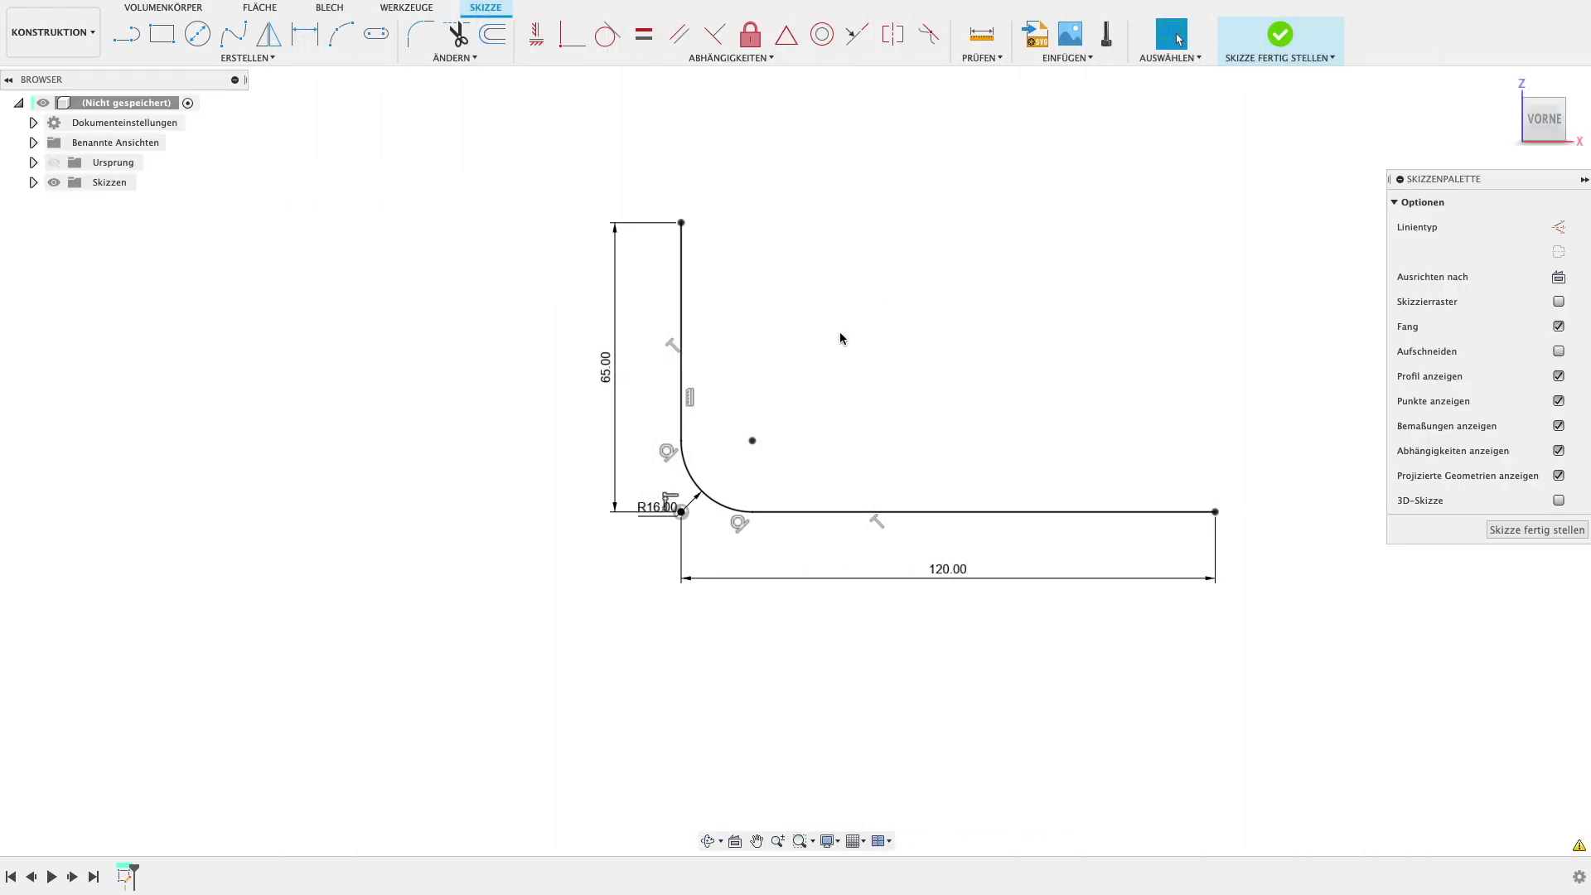
- Finish the sketch and extrude the L-profile 32 mm into a bent surface
{"action": "left_click", "coordinate": [1517, 532]}
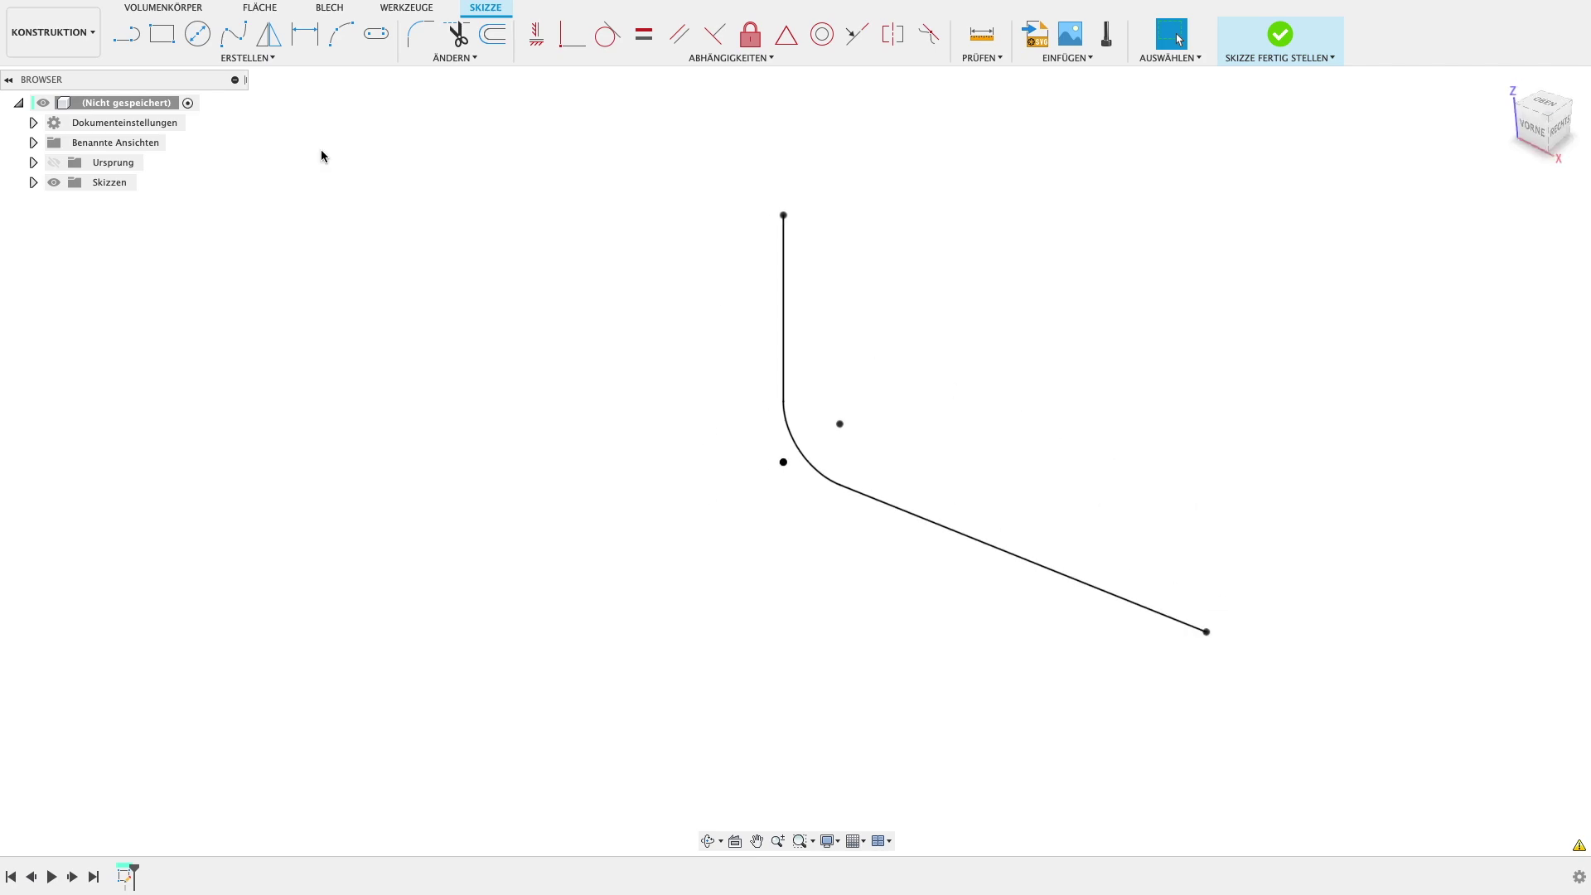
{"action": "left_click", "coordinate": [188, 47]}
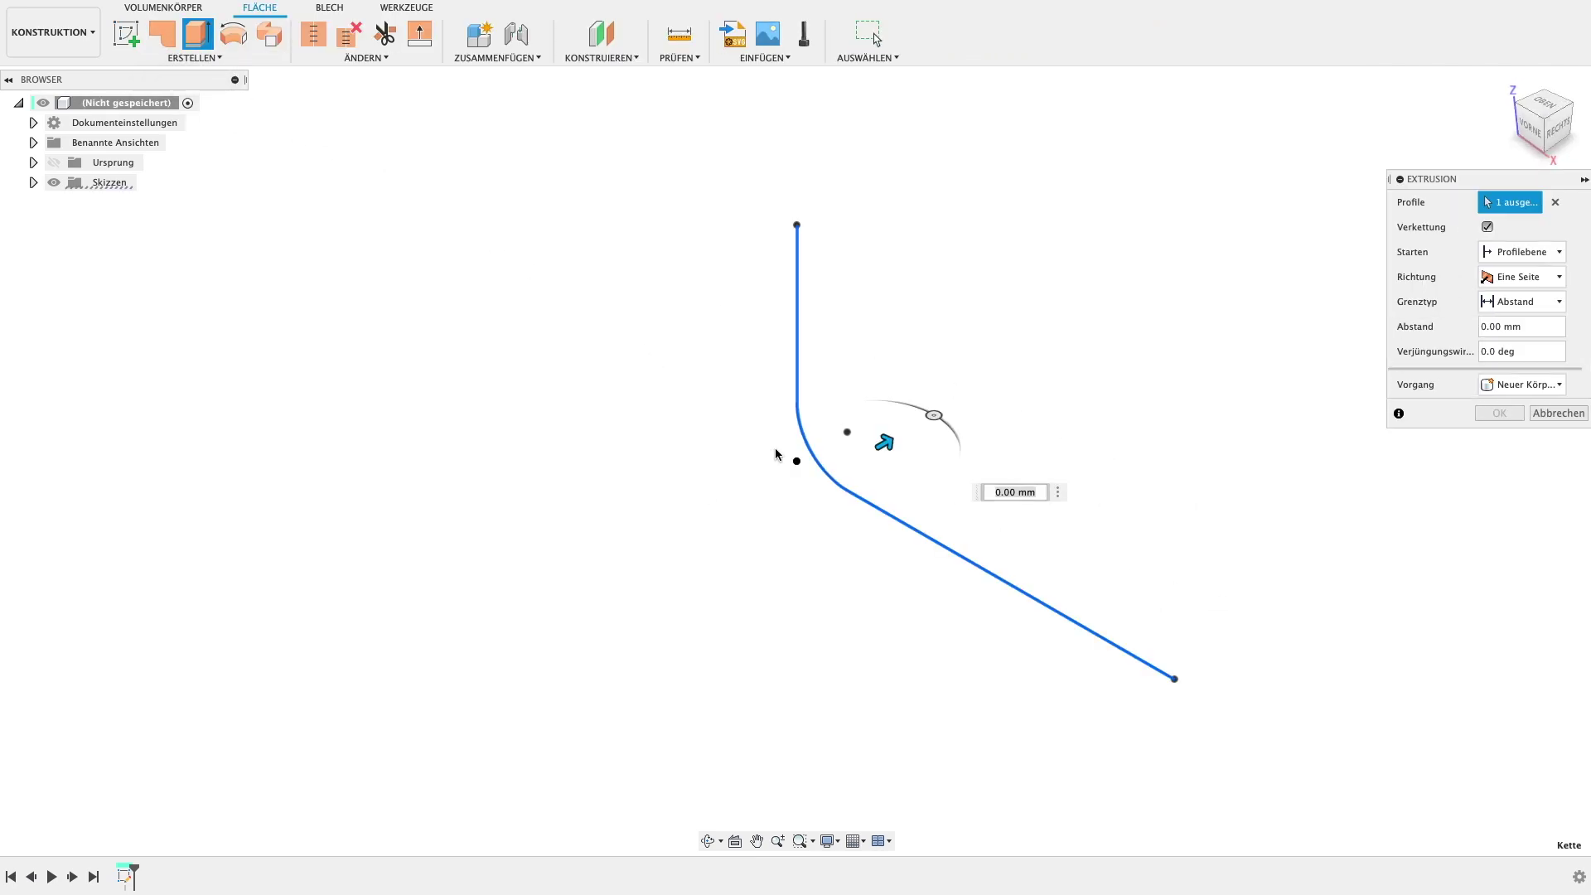
{"action": "type", "text": "10"}
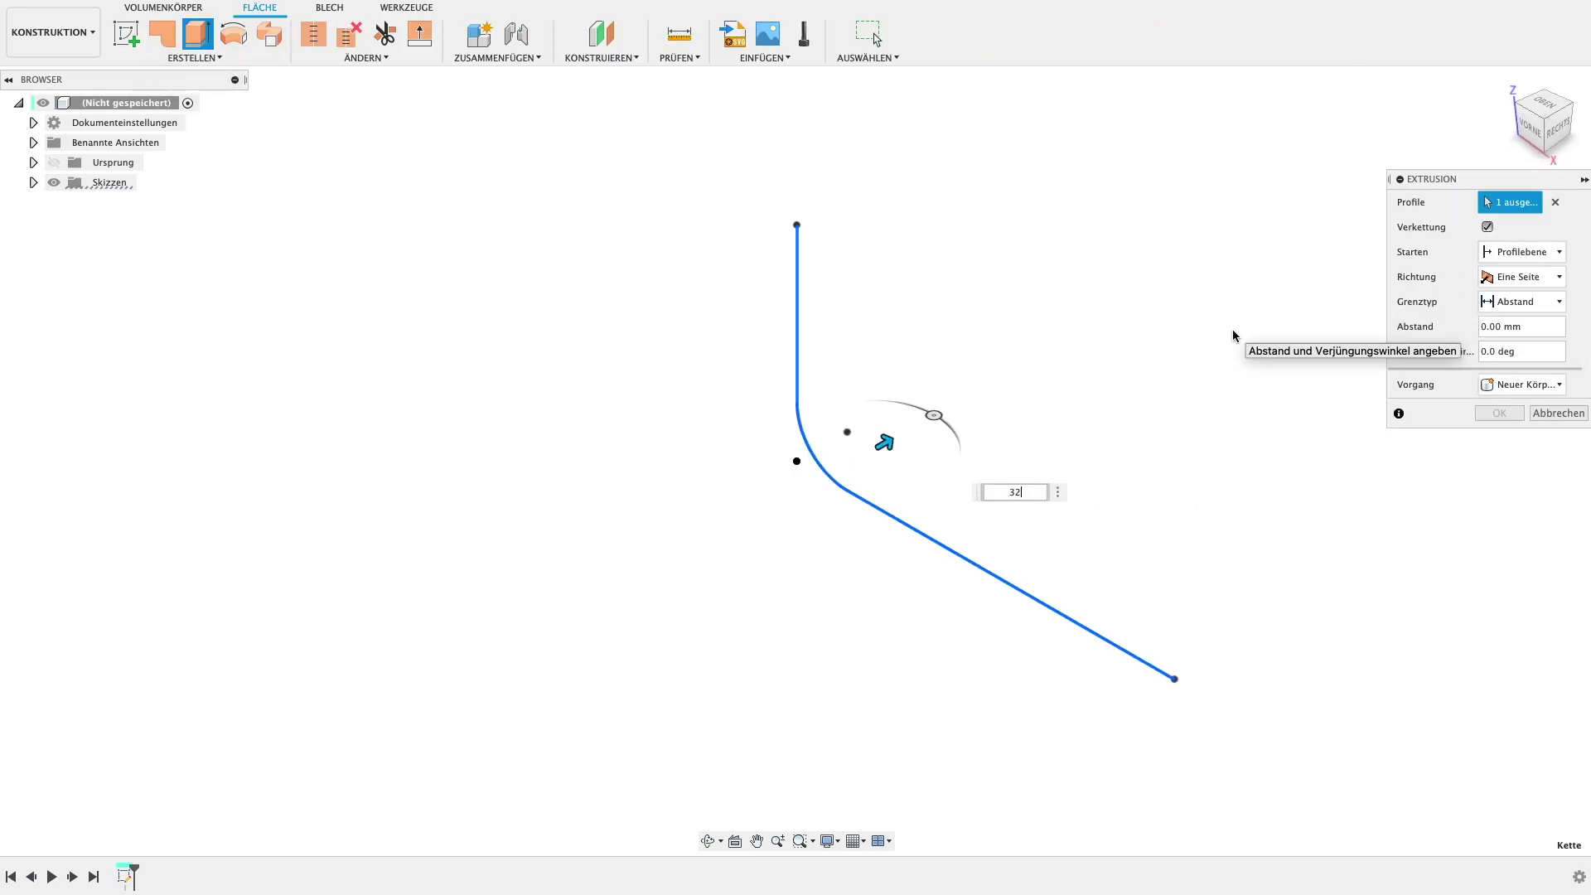
{"action": "key", "text": "Return"}
{"action": "middle_click_drag", "start_coordinate": [1300, 413], "coordinate": [919, 377]}
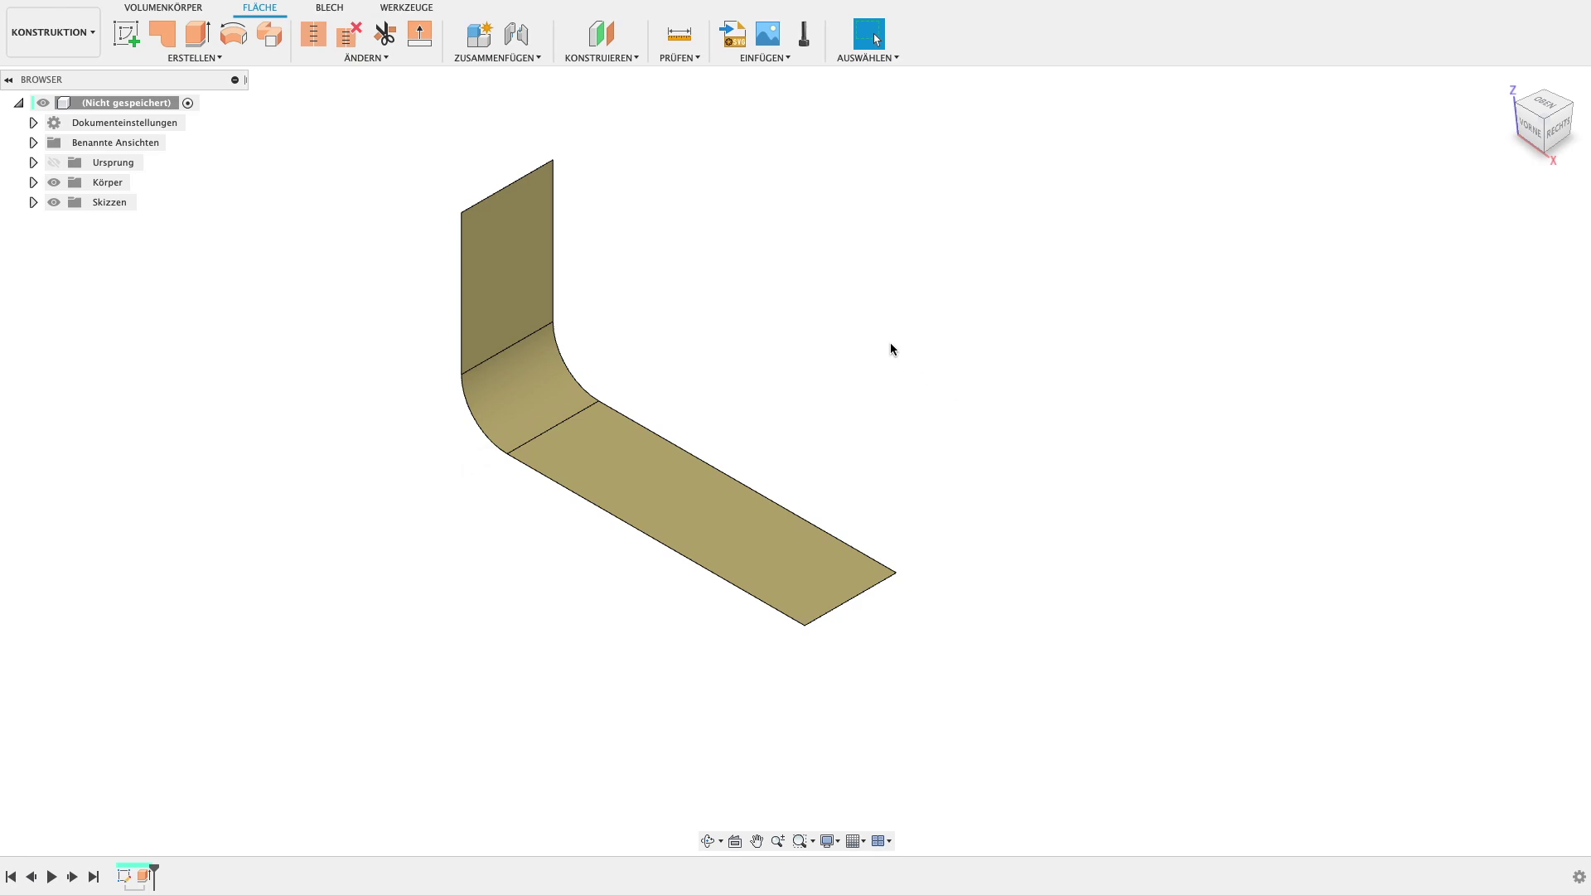
{"action": "left_click", "coordinate": [126, 34]}
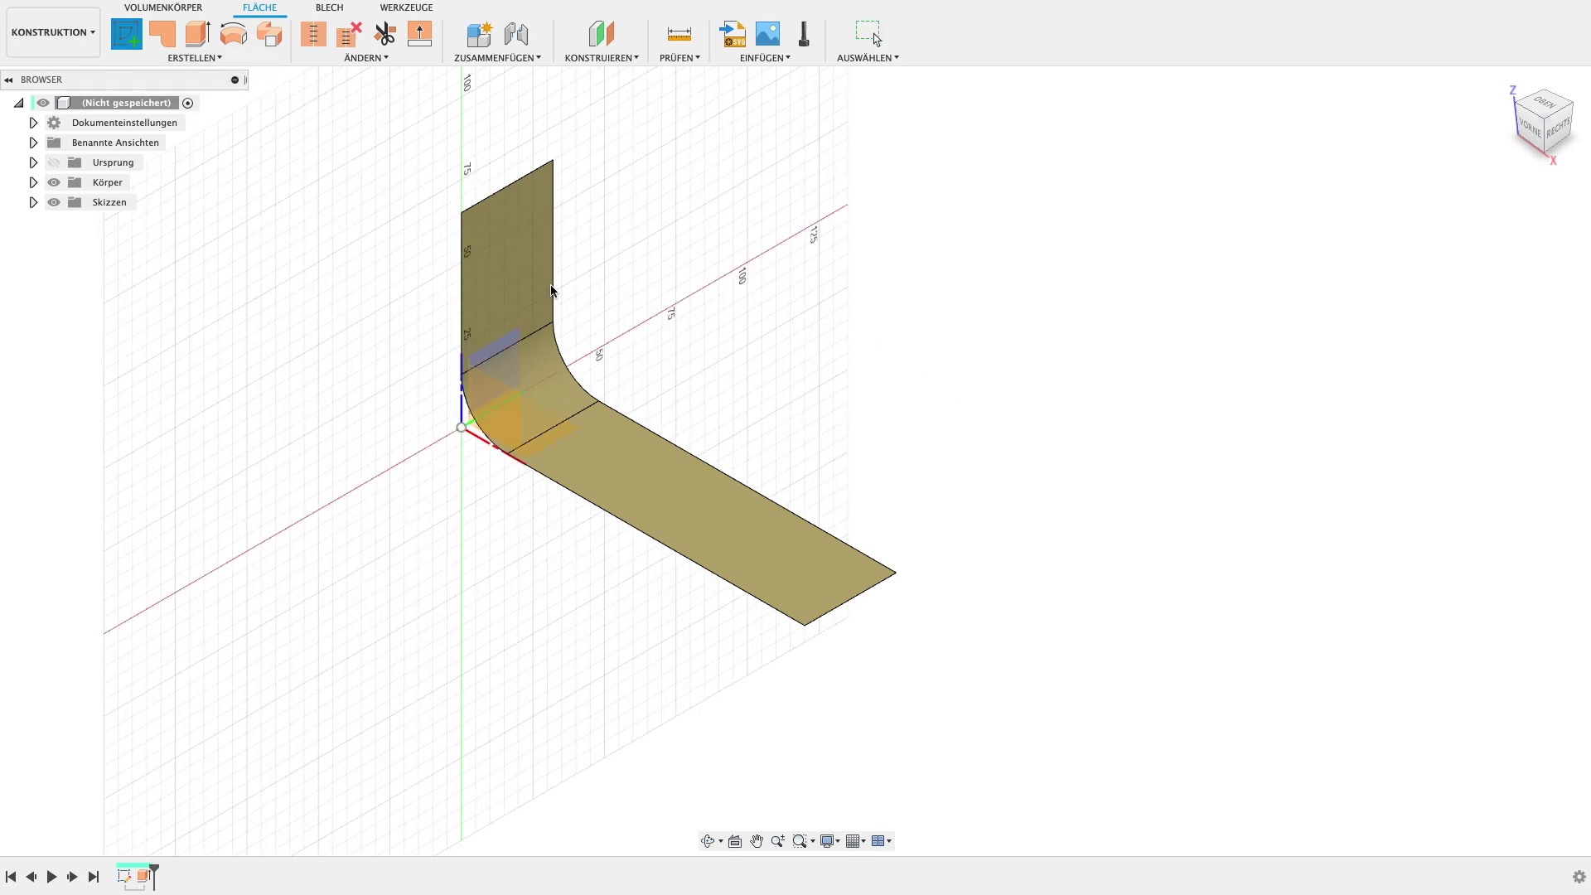
- Orbit the view and pick the long leg's flat face as the sketch plane
{"action": "mouse_move", "coordinate": [550, 441]}
{"action": "middle_mouse_down", "text": "shift"}
{"action": "mouse_move", "coordinate": [550, 479]}
{"action": "mouse_move", "coordinate": [531, 489]}
{"action": "middle_mouse_up", "text": "shift"}
{"action": "left_click", "coordinate": [535, 491]}
{"action": "mouse_move", "coordinate": [628, 462]}
{"action": "middle_mouse_down"}
{"action": "mouse_move", "coordinate": [707, 288]}
{"action": "mouse_move", "coordinate": [352, 223]}
{"action": "middle_mouse_up"}
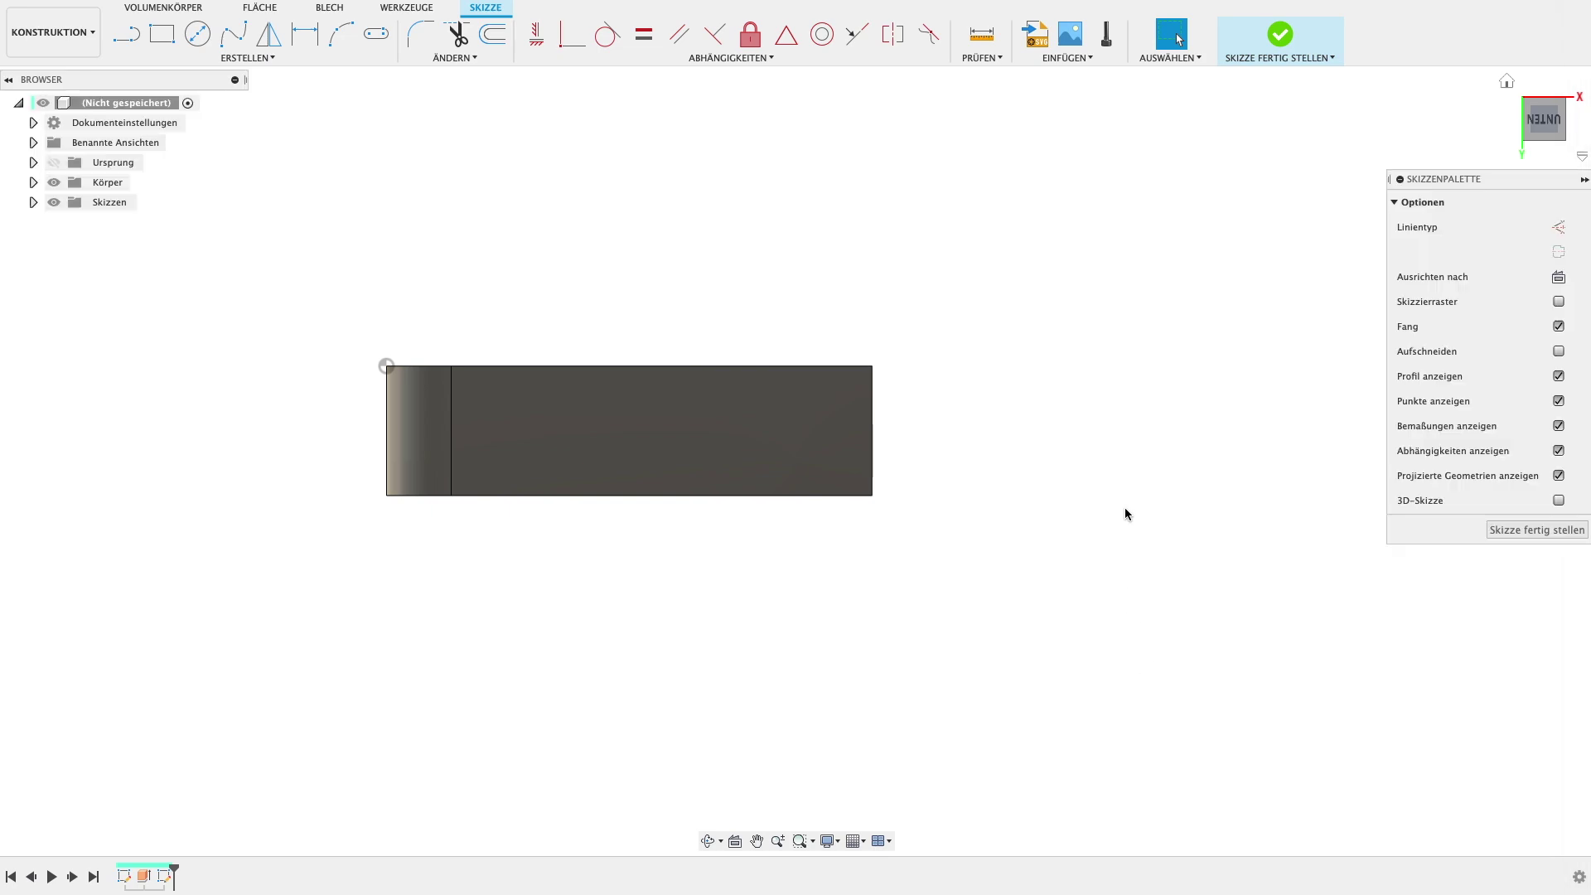
- Project the long leg's main face and the narrow strip beside it into the sketch
{"action": "key", "text": "p"}
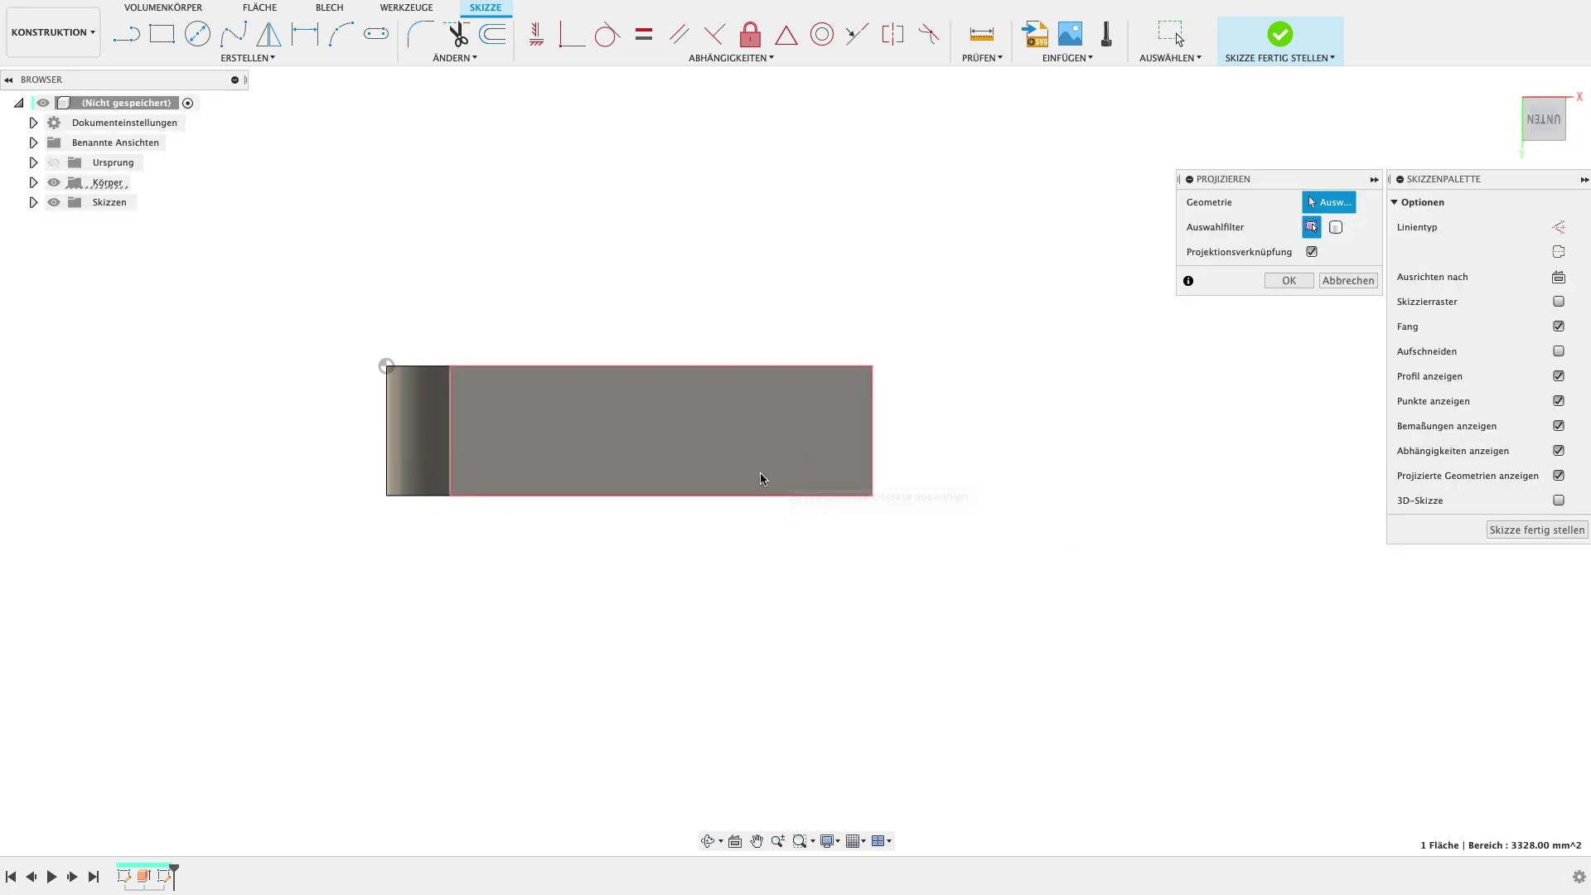
{"action": "left_click", "coordinate": [771, 475]}
{"action": "left_click", "coordinate": [400, 410]}
{"action": "left_click", "coordinate": [1289, 280]}
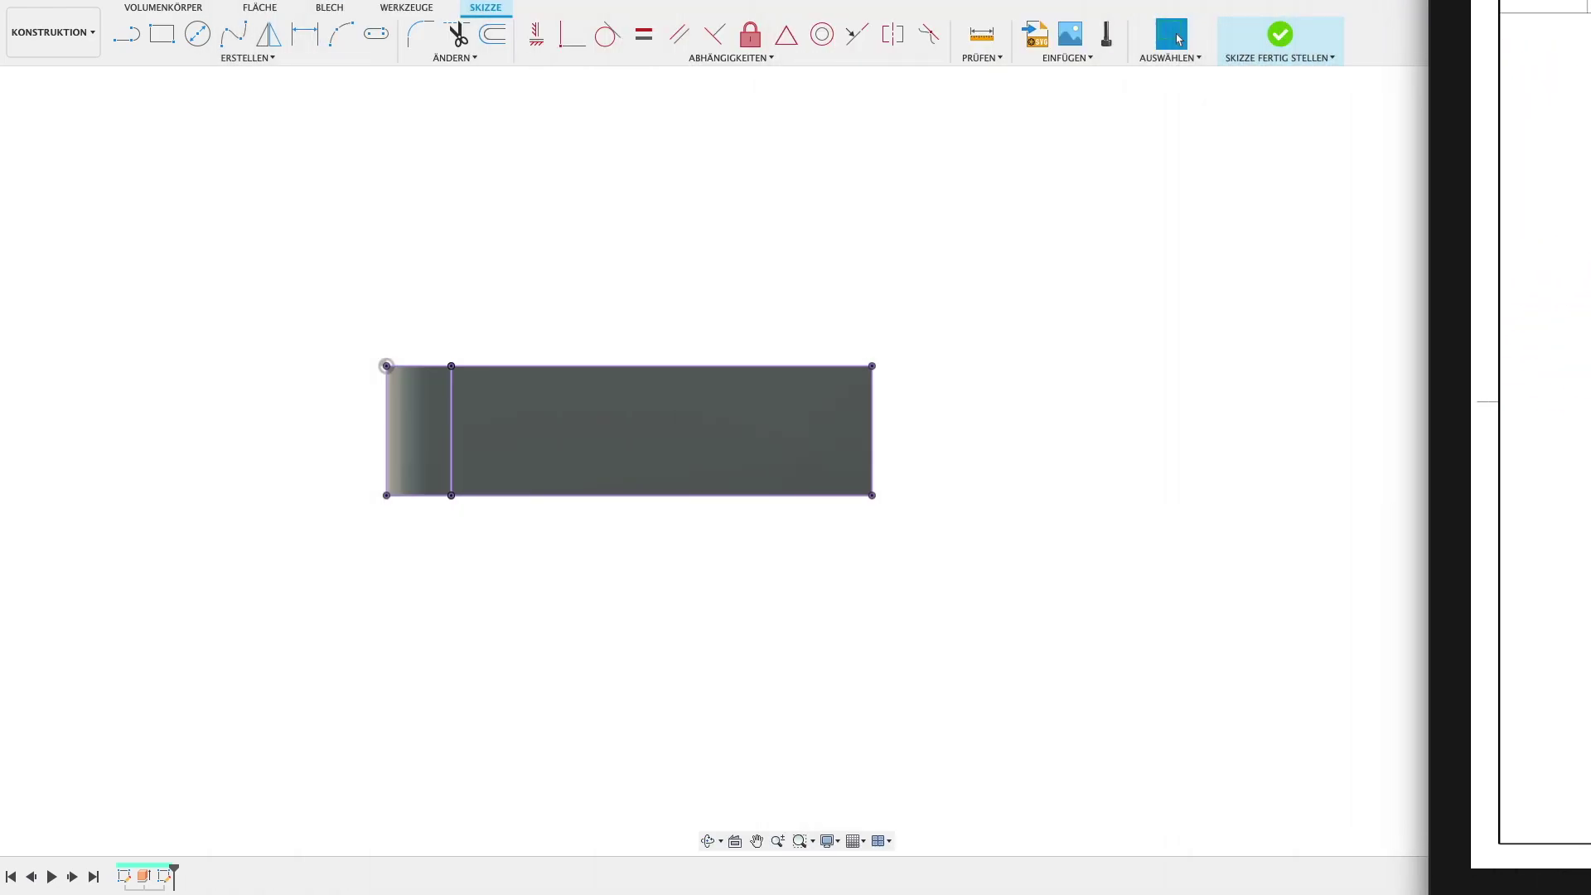
- Draw a horizontal construction centreline from the right edge's midpoint to the inner vertical edge
{"action": "key", "text": "c"}
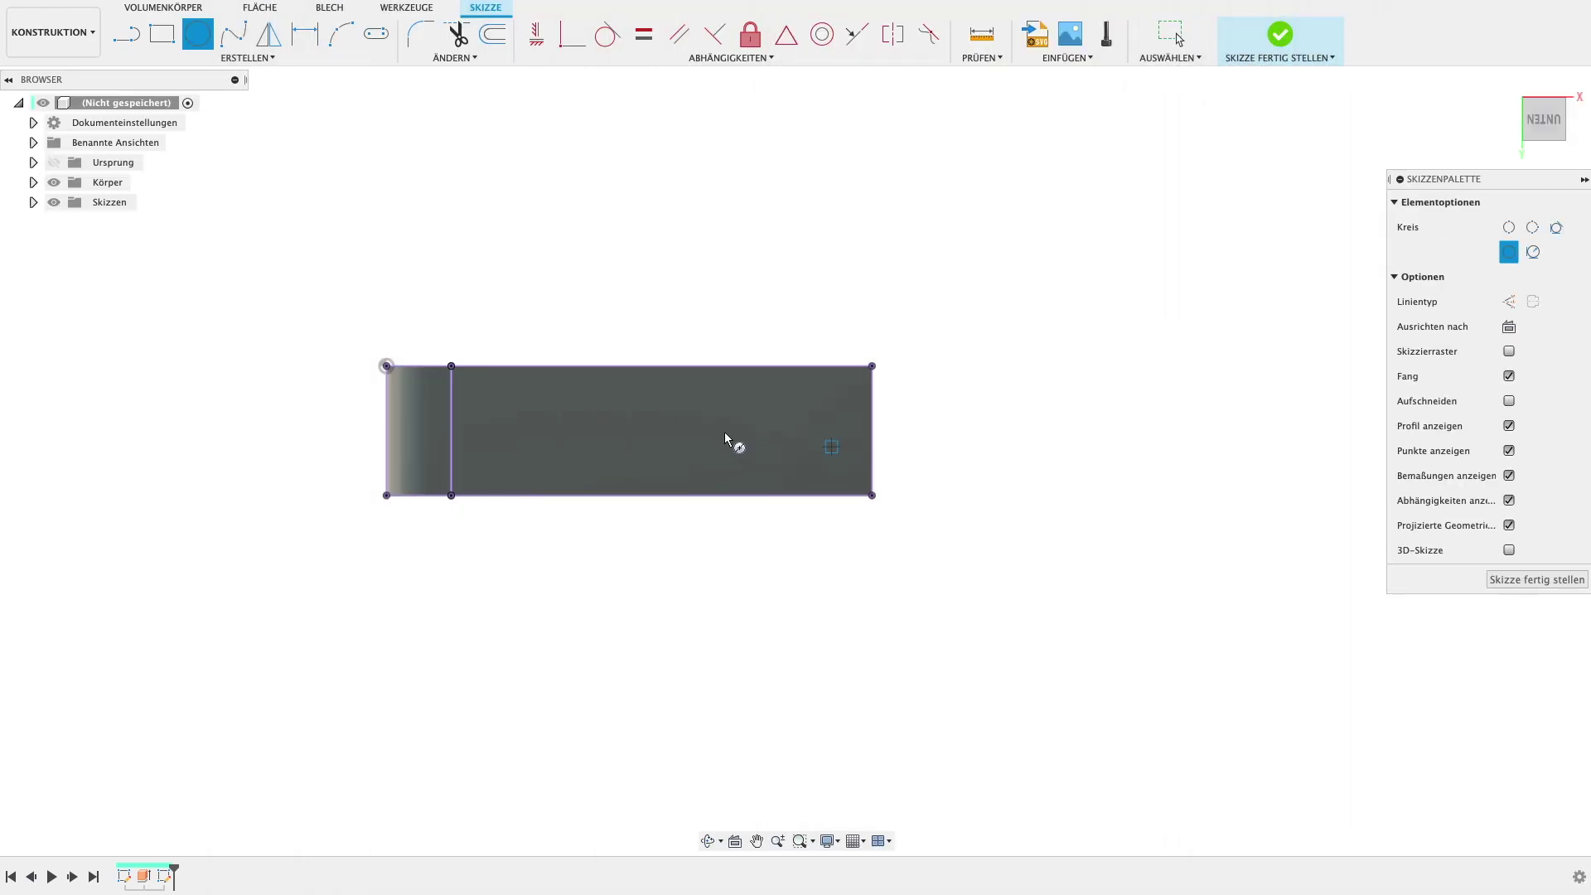
{"action": "key", "text": "l"}
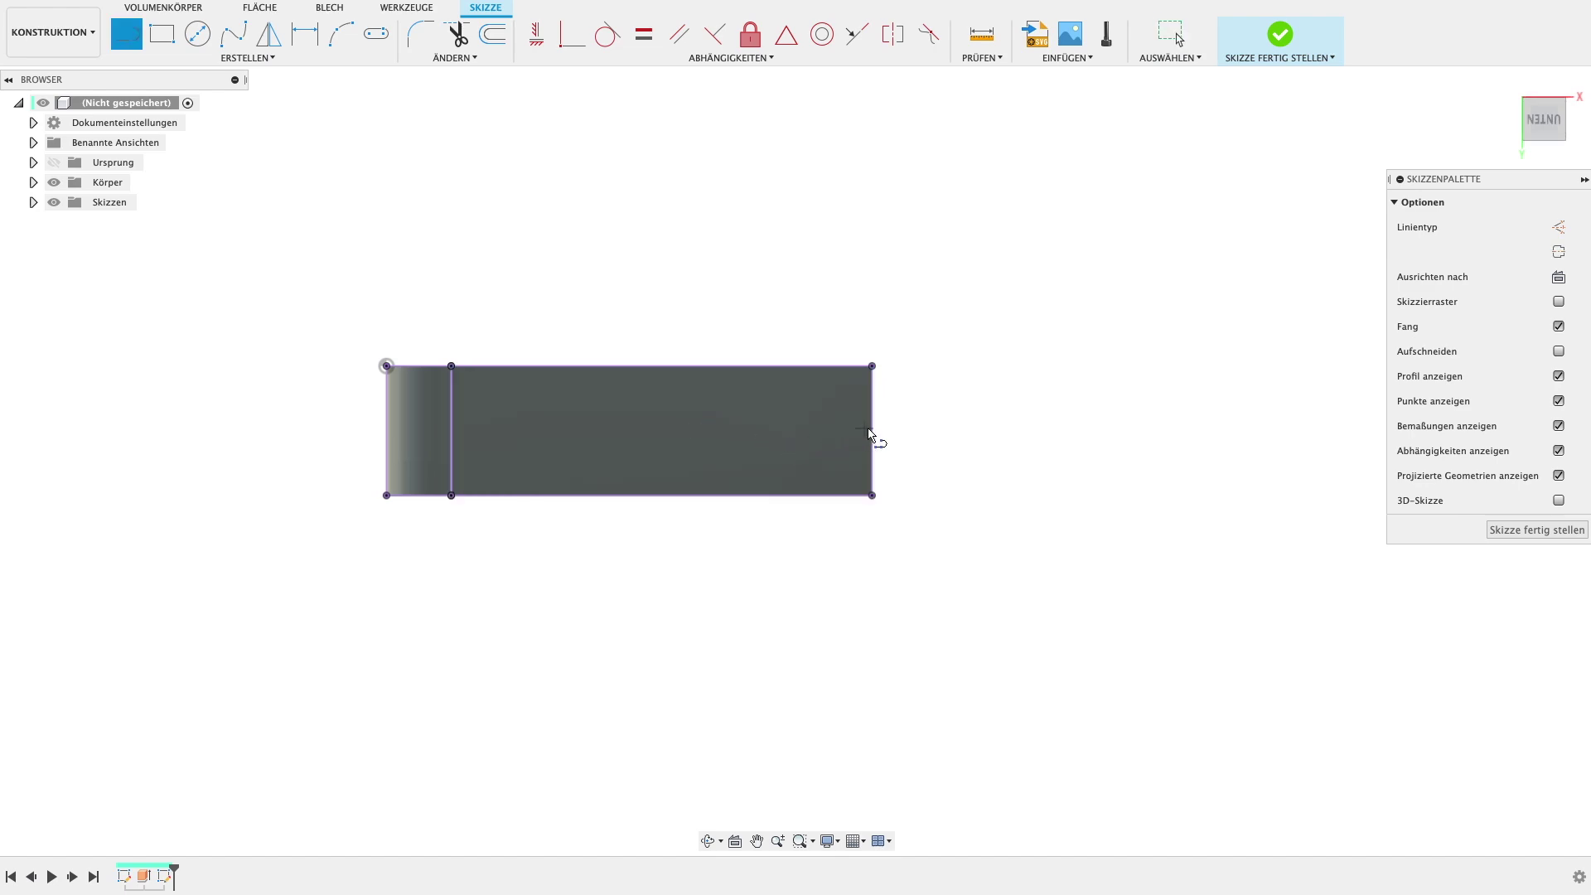
{"action": "left_click", "coordinate": [870, 431]}
{"action": "left_click", "coordinate": [507, 430]}
{"action": "key", "text": "Escape"}
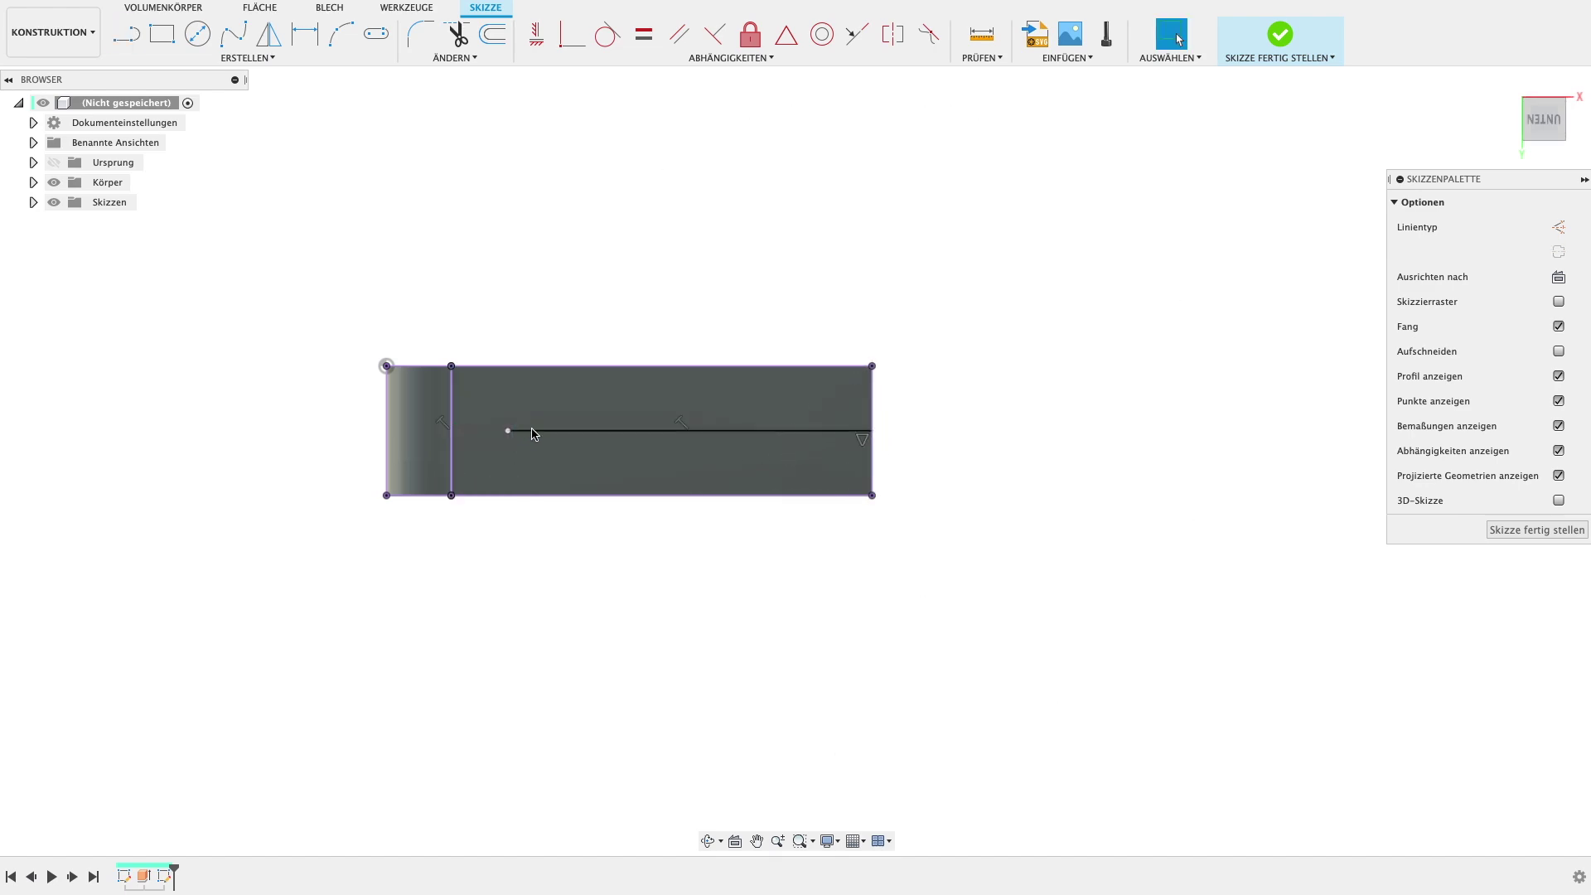
{"action": "key", "text": "x"}
{"action": "left_click_drag", "start_coordinate": [508, 432], "coordinate": [450, 431]}
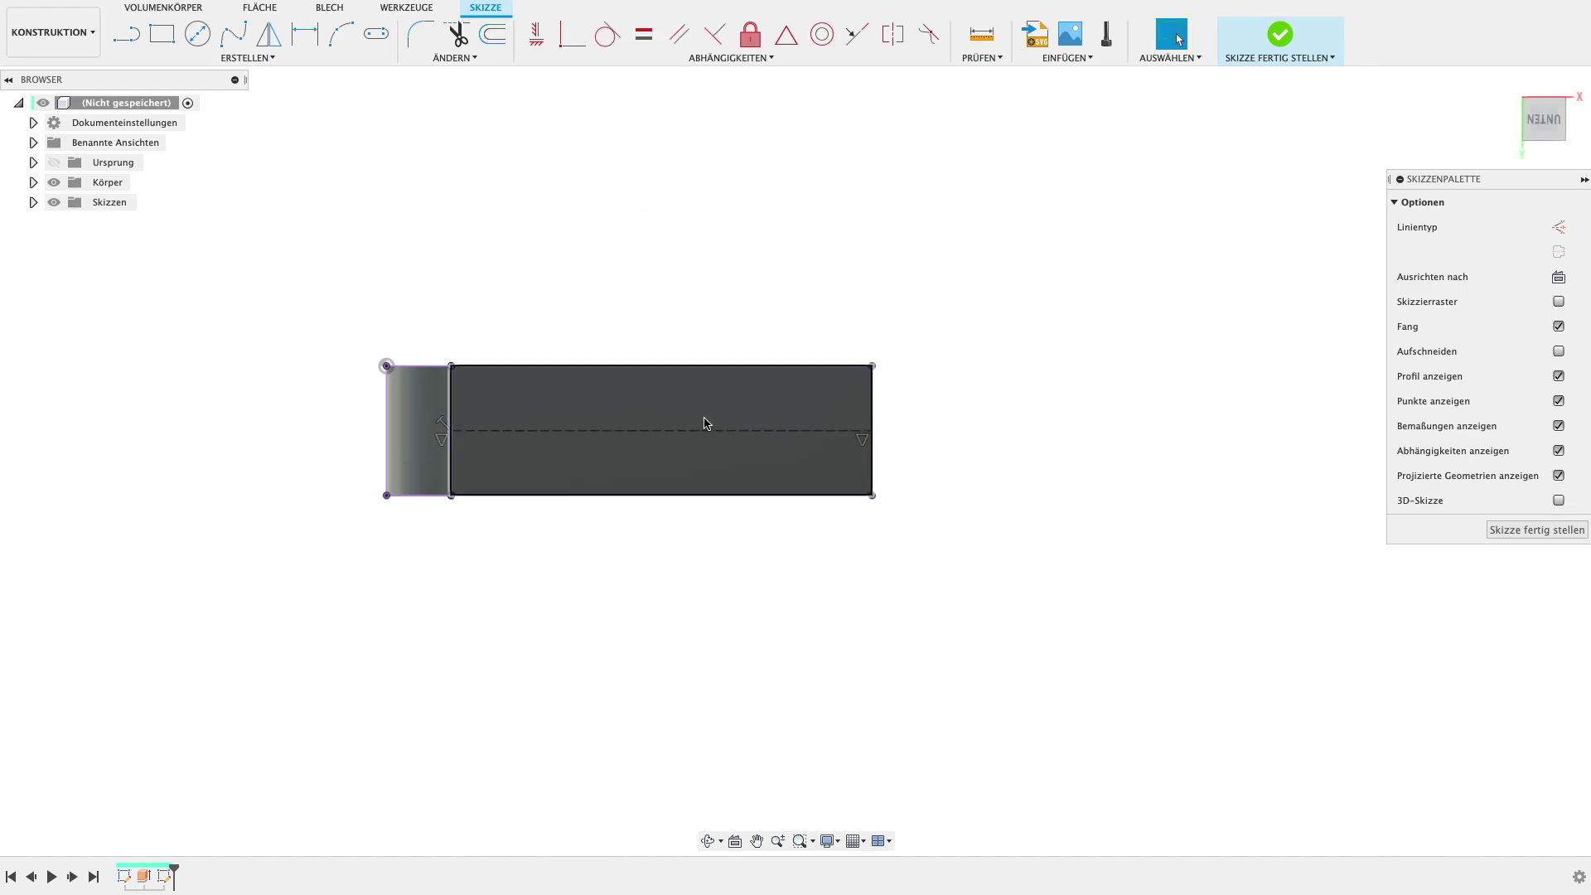
- Draw two Ø16 circles centred on the construction centreline
{"action": "key", "text": "c"}
{"action": "left_click", "coordinate": [772, 431]}
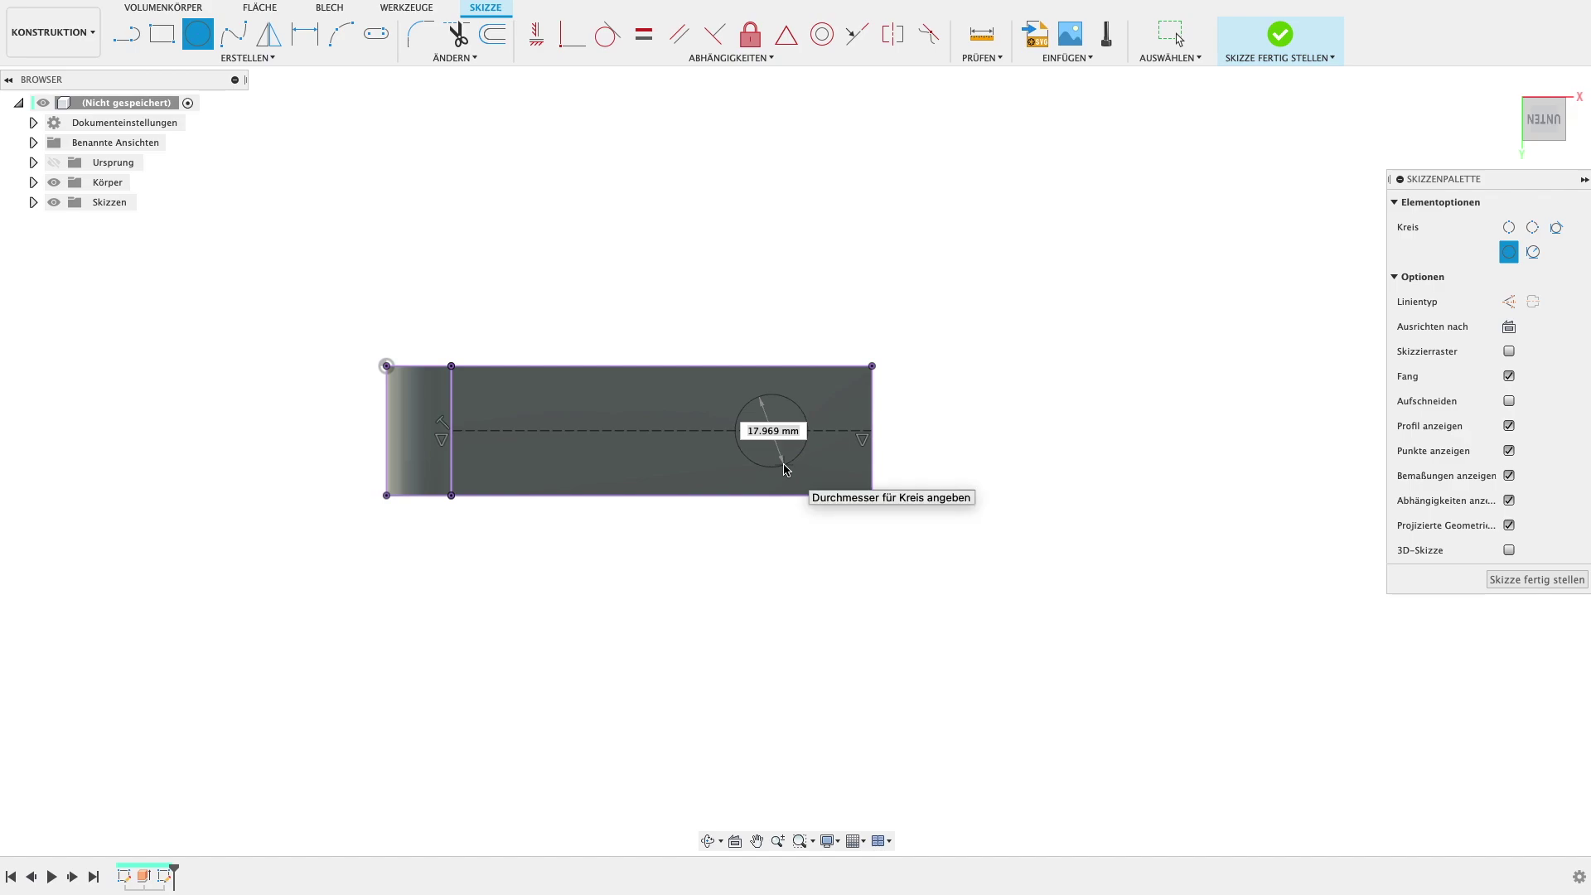
{"action": "type", "text": "16"}
{"action": "key", "text": "Return"}
{"action": "key", "text": "Escape"}
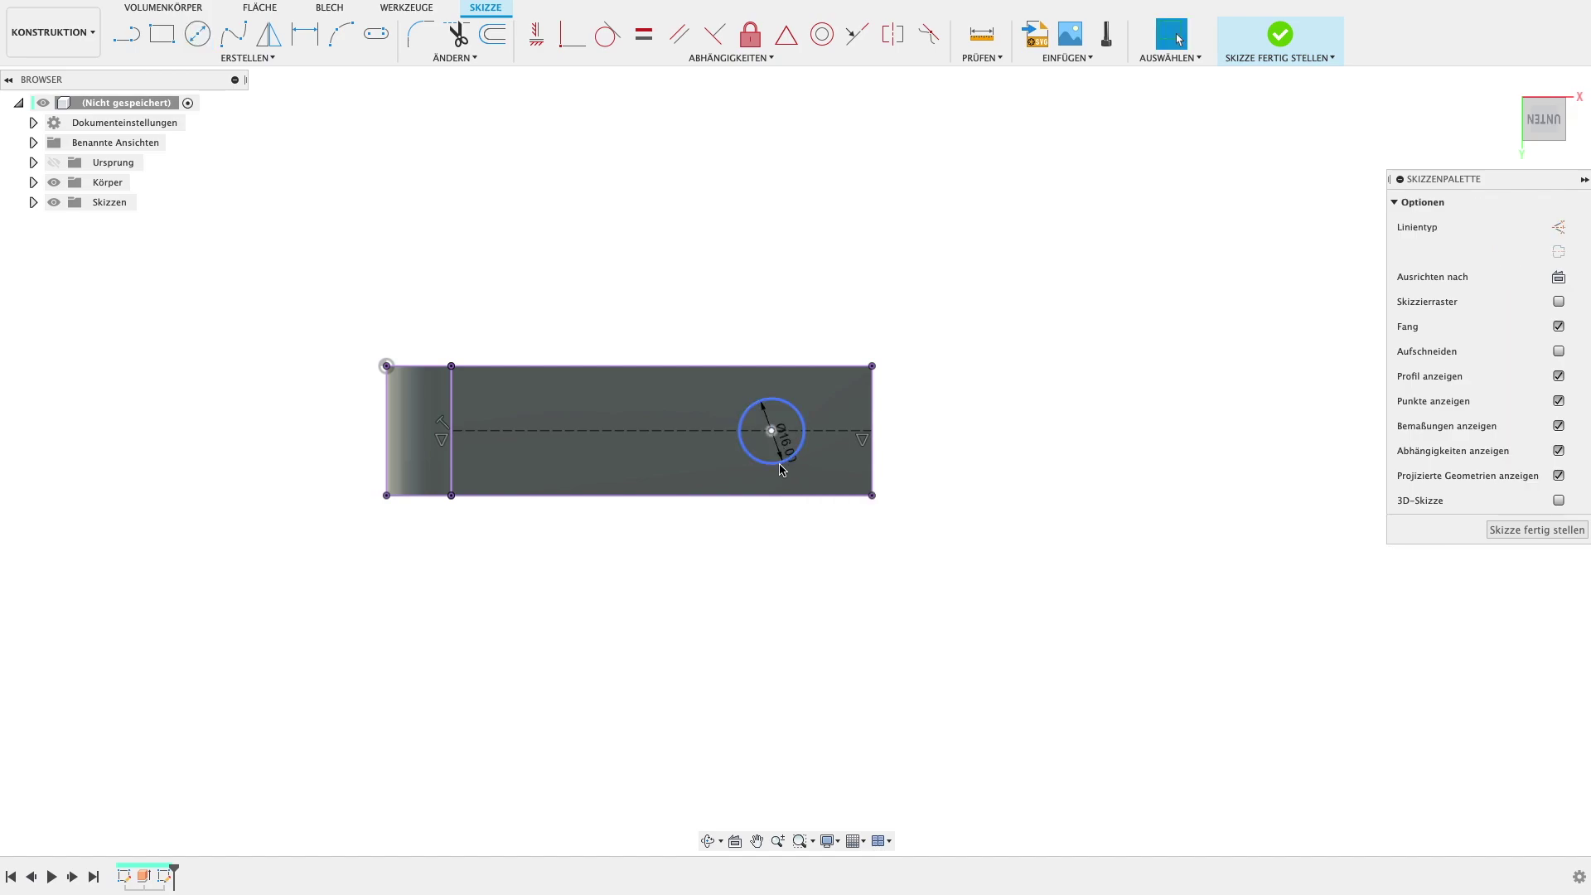
{"action": "key", "text": "c"}
{"action": "left_click", "coordinate": [662, 430]}
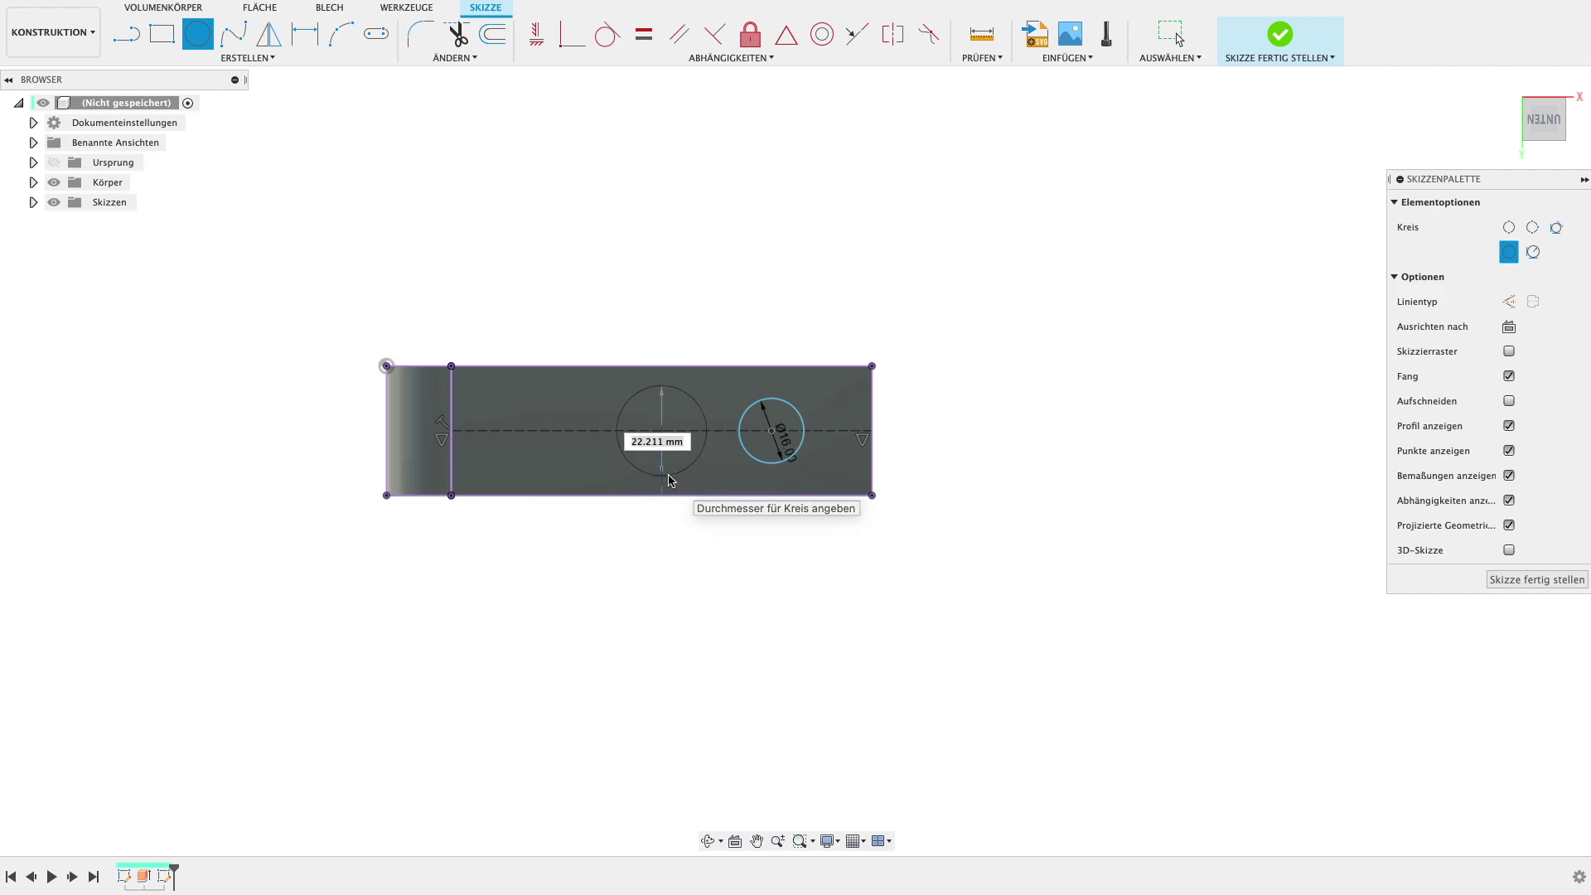
{"action": "key", "text": "Escape"}
{"action": "key", "text": "c"}
{"action": "left_click", "coordinate": [616, 430]}
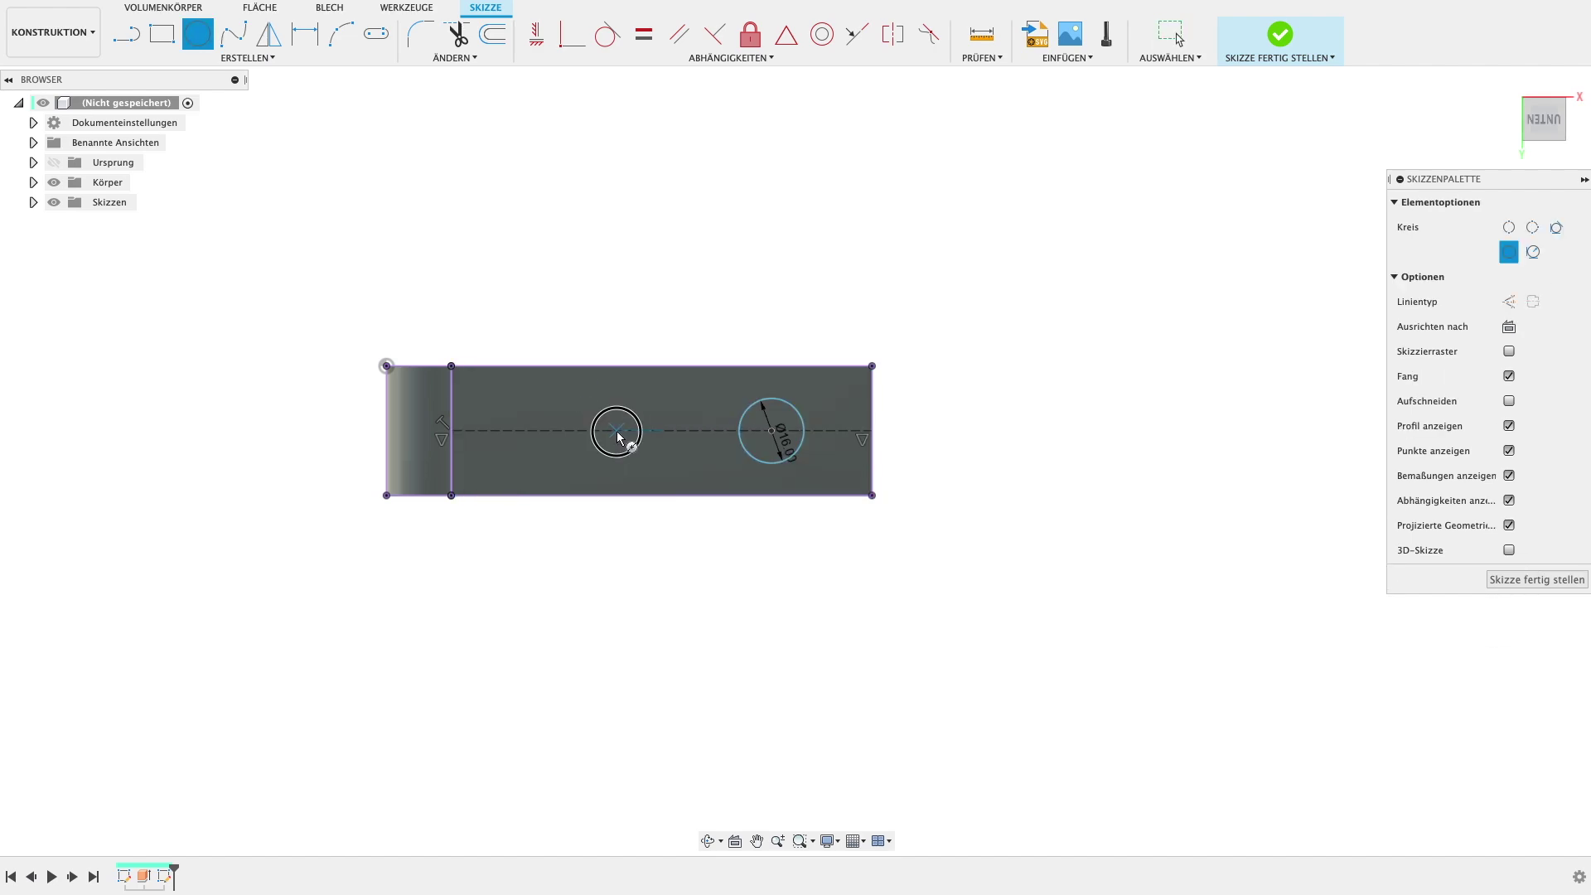
{"action": "type", "text": "16"}
{"action": "key", "text": "Return"}
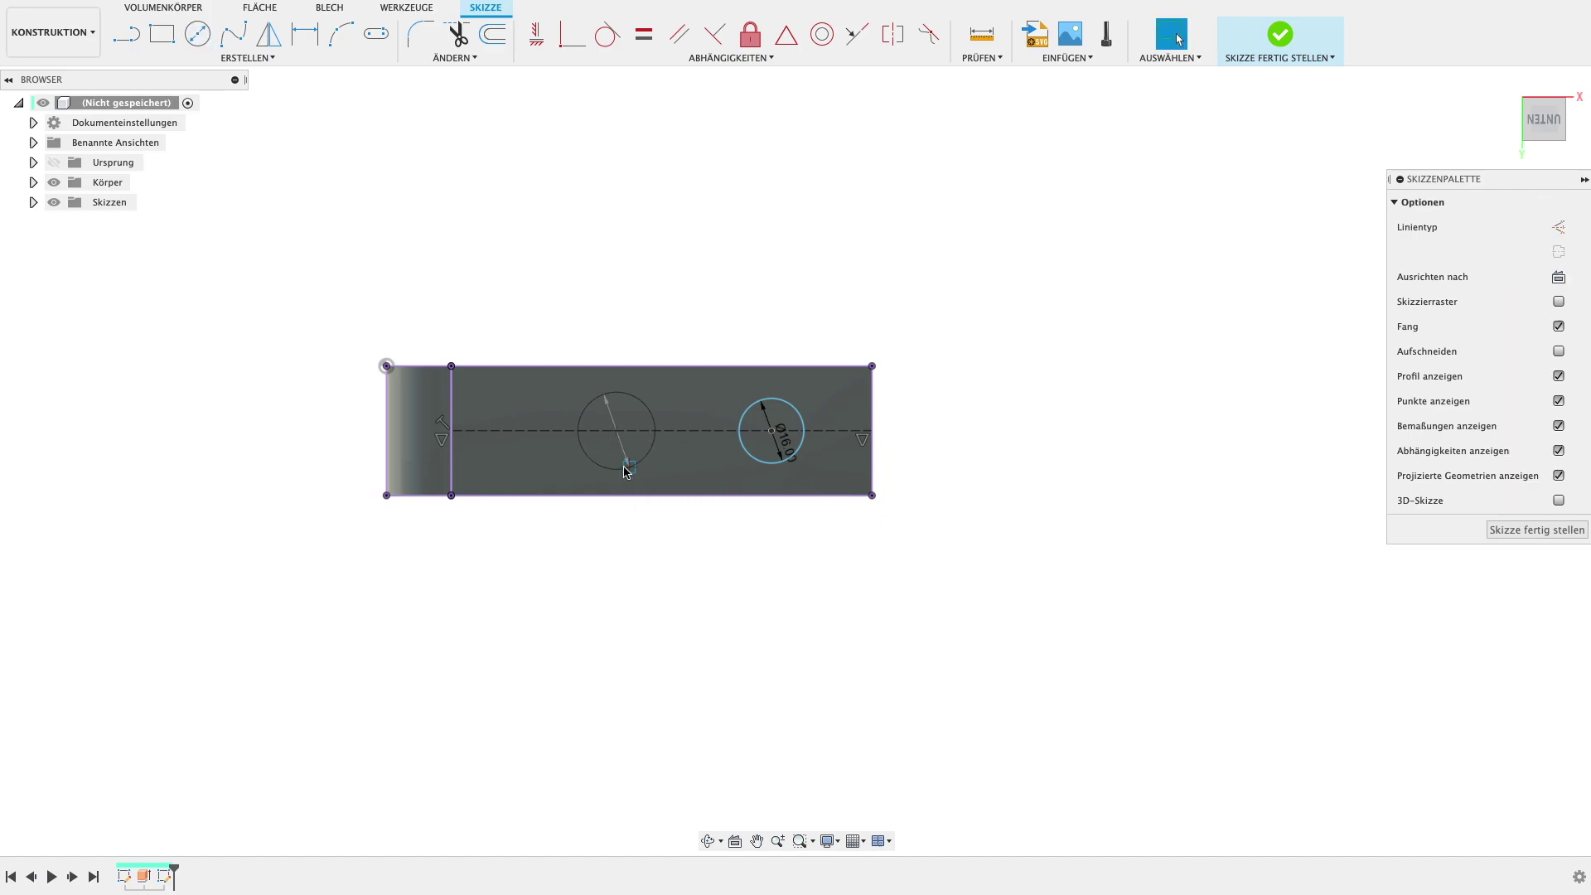
- Dimension the two circle centres 45 mm apart
{"action": "key", "text": "d"}
{"action": "left_click", "coordinate": [616, 430]}
{"action": "left_click", "coordinate": [771, 430]}
{"action": "left_click", "coordinate": [774, 270]}
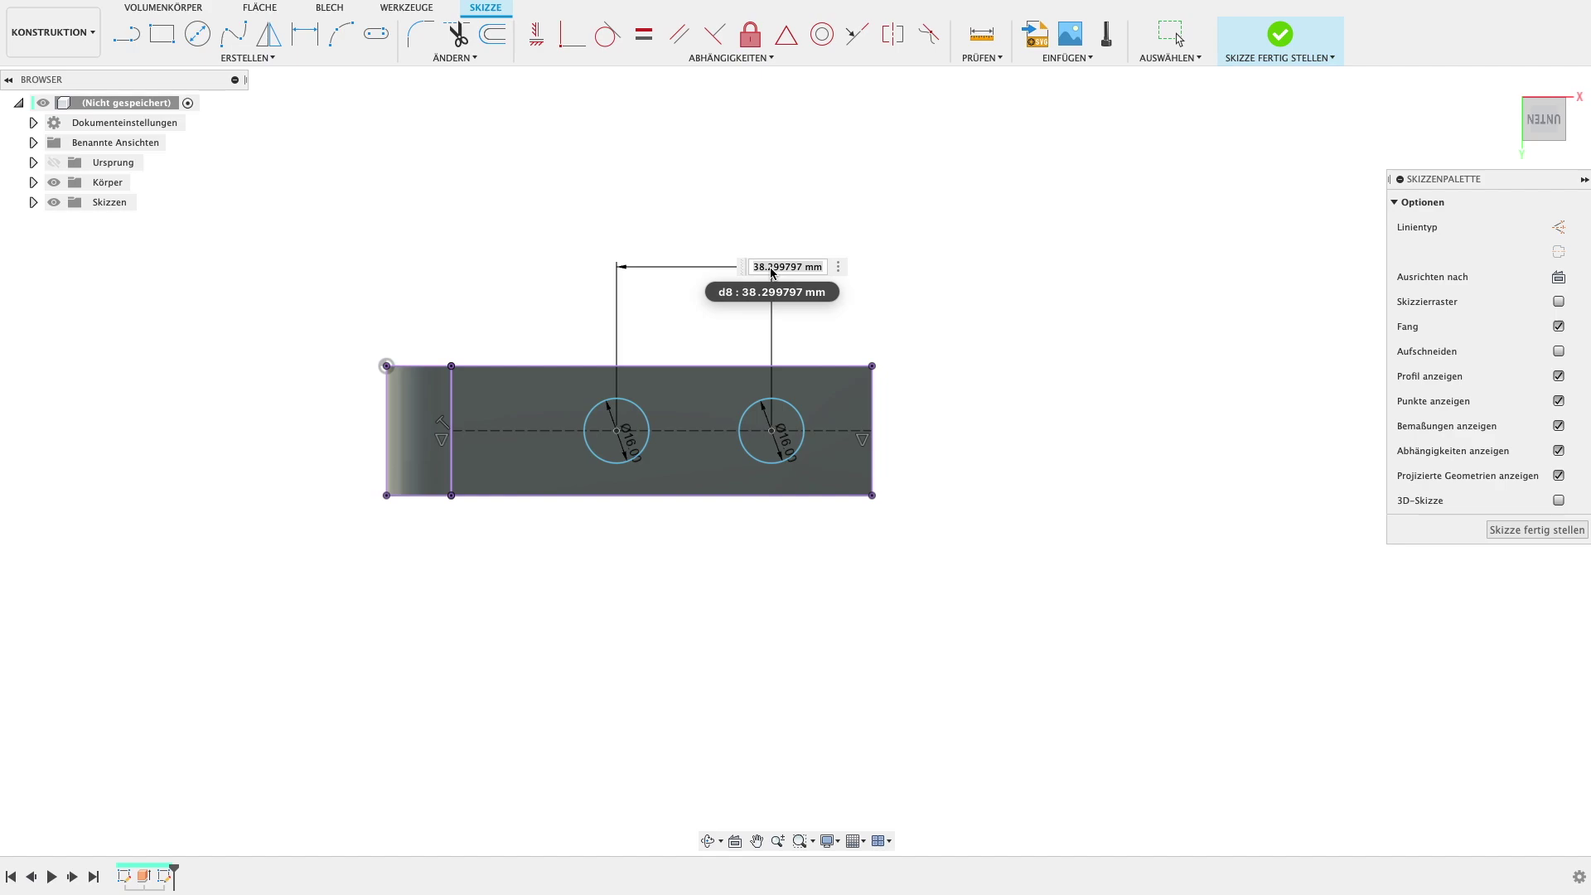
{"action": "type", "text": "45"}
{"action": "key", "text": "Return"}
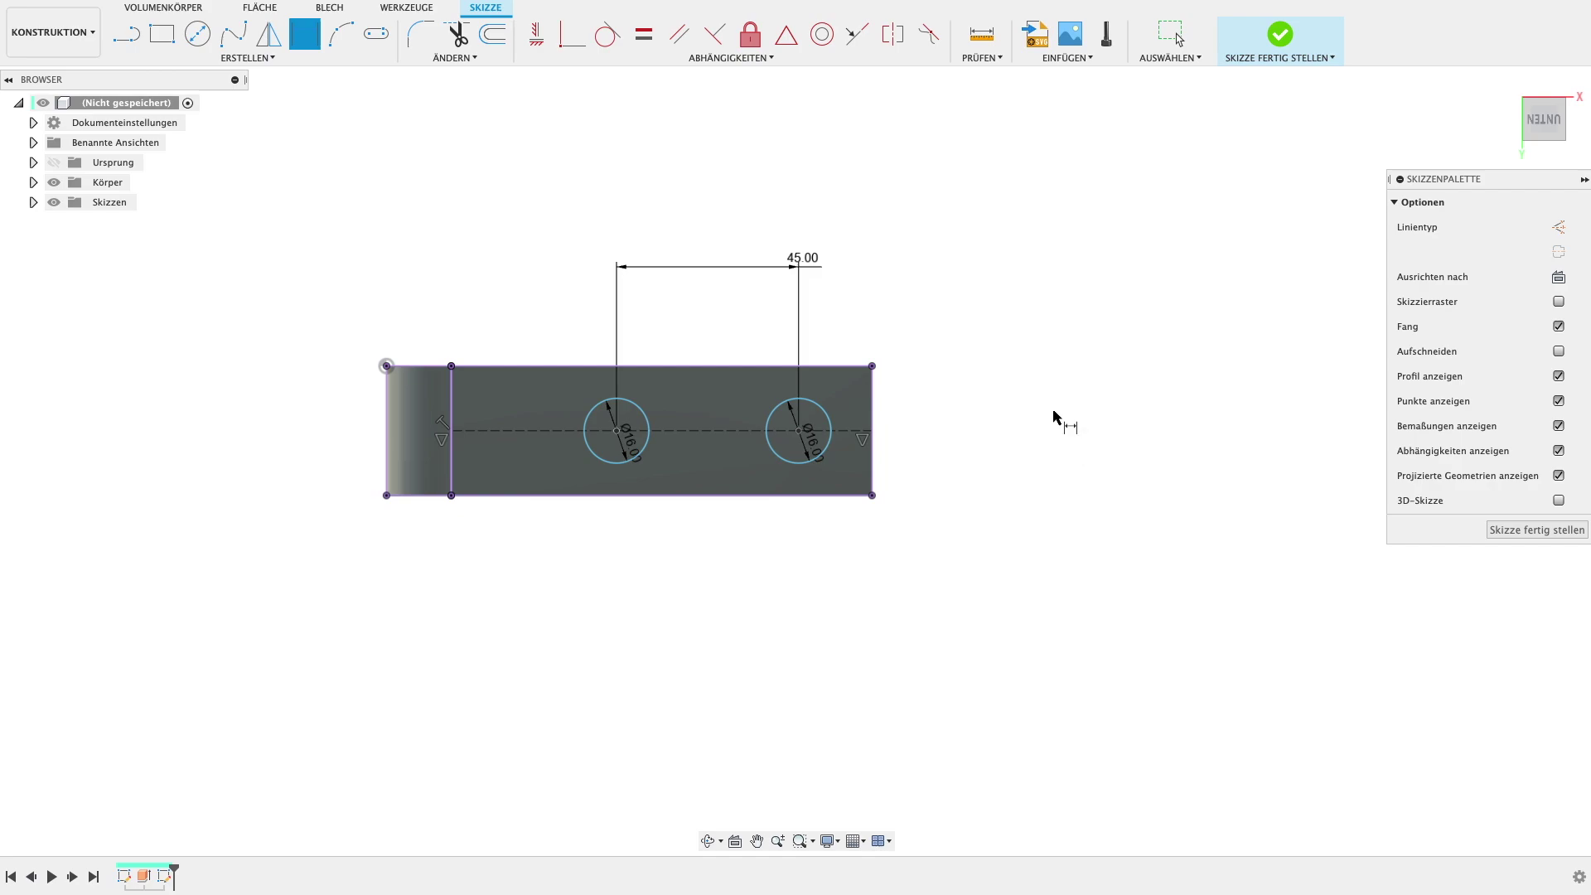
{"action": "key", "text": "Escape"}
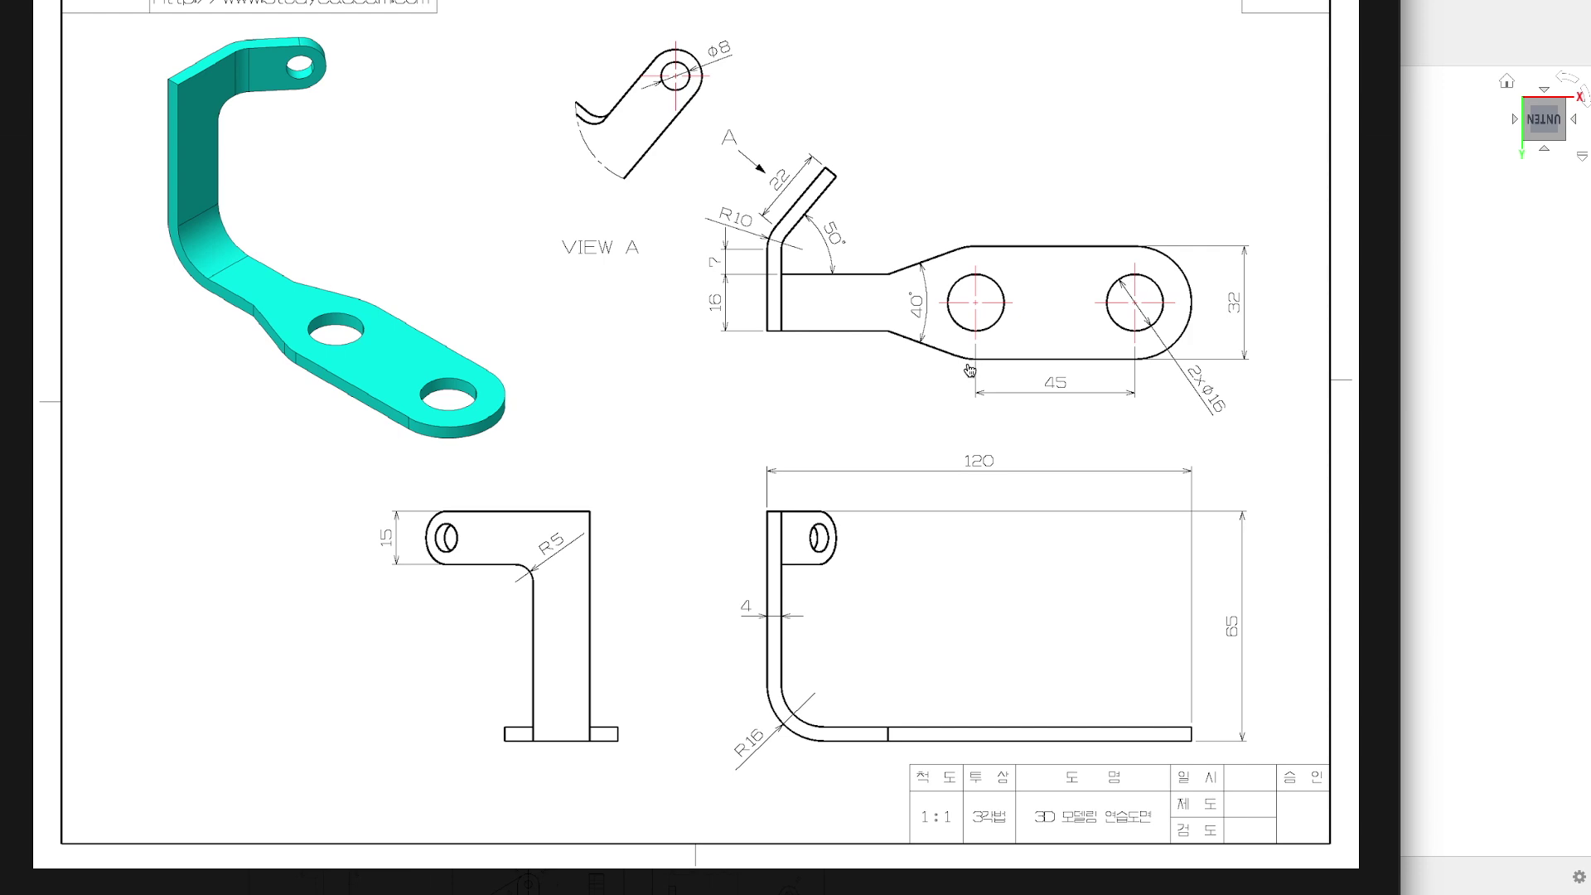
{"action": "key", "text": "super+Tab"}
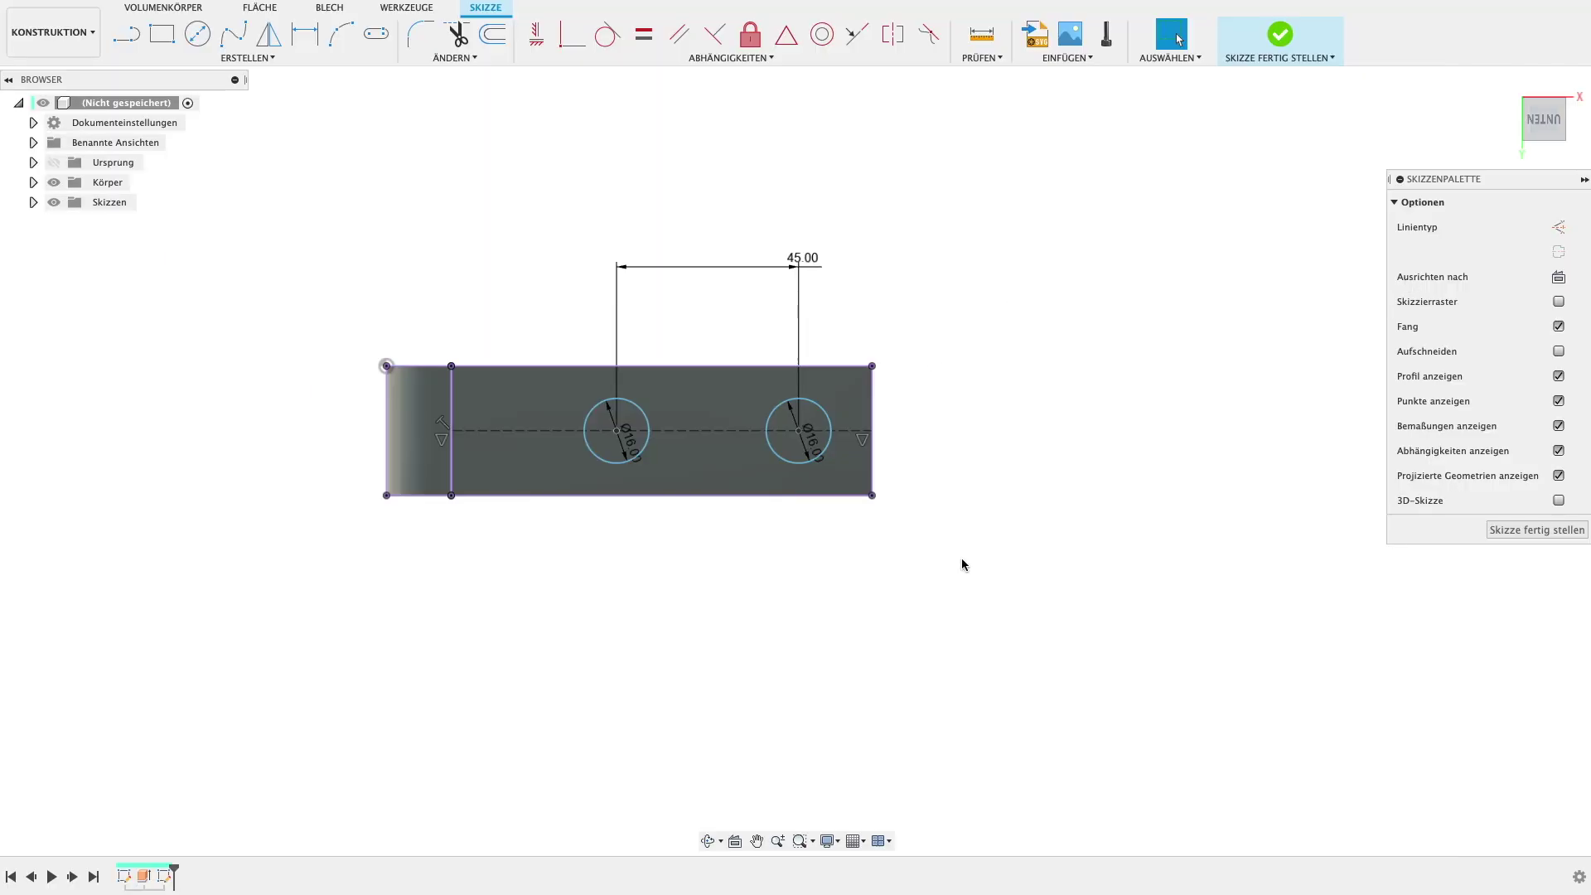
- Draw a large circle around the right hole and make it tangent to the right edge
{"action": "key", "text": "c"}
{"action": "left_click", "coordinate": [798, 430]}
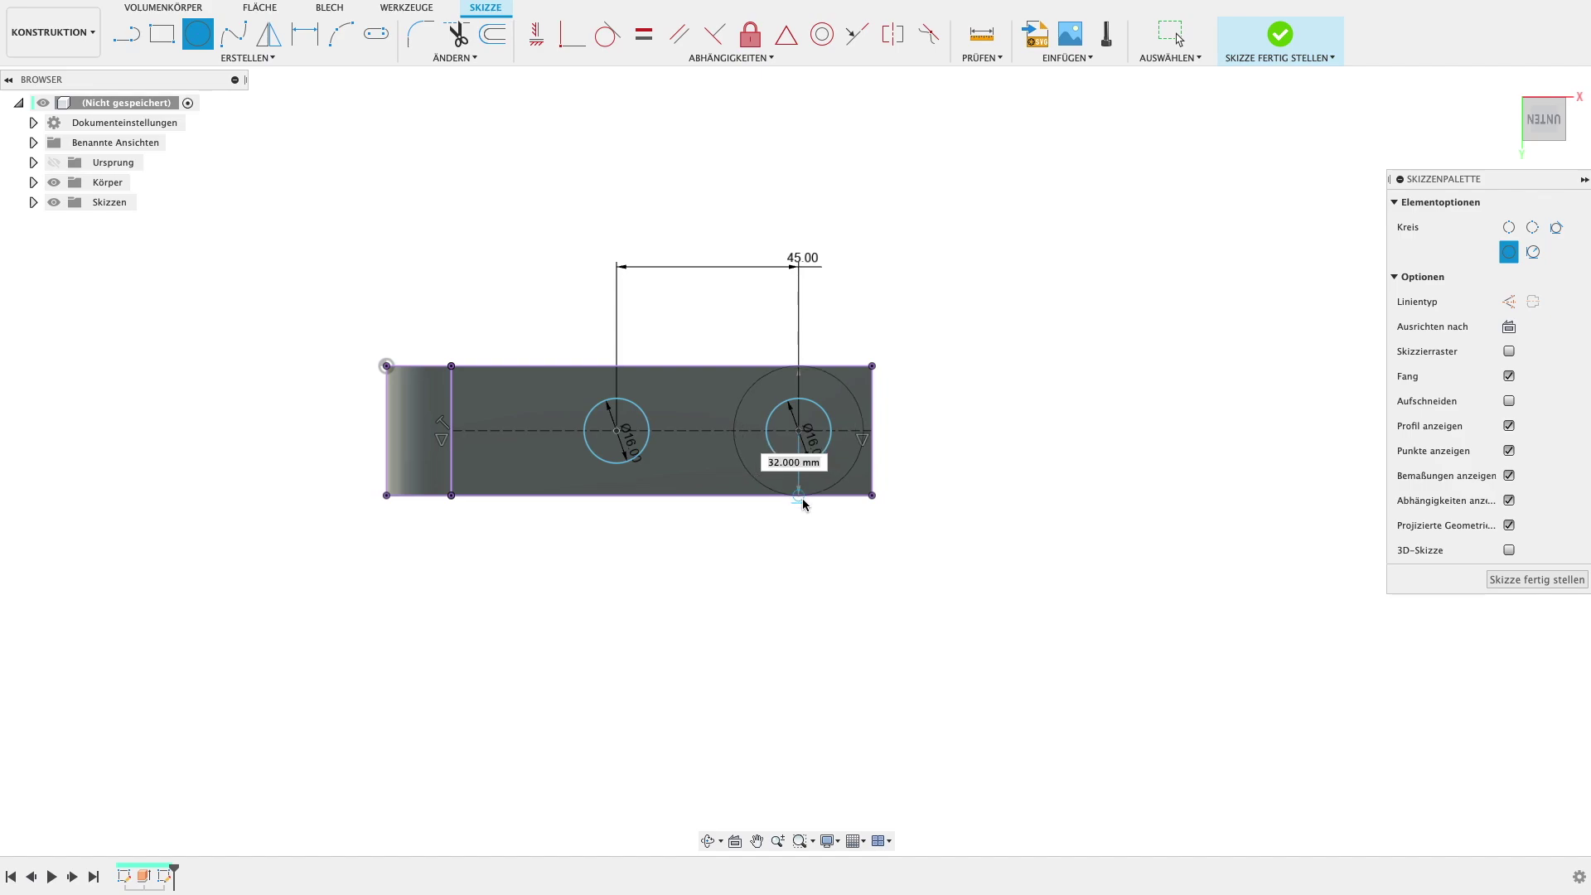
{"action": "left_click", "coordinate": [800, 498]}
{"action": "key", "text": "Escape"}
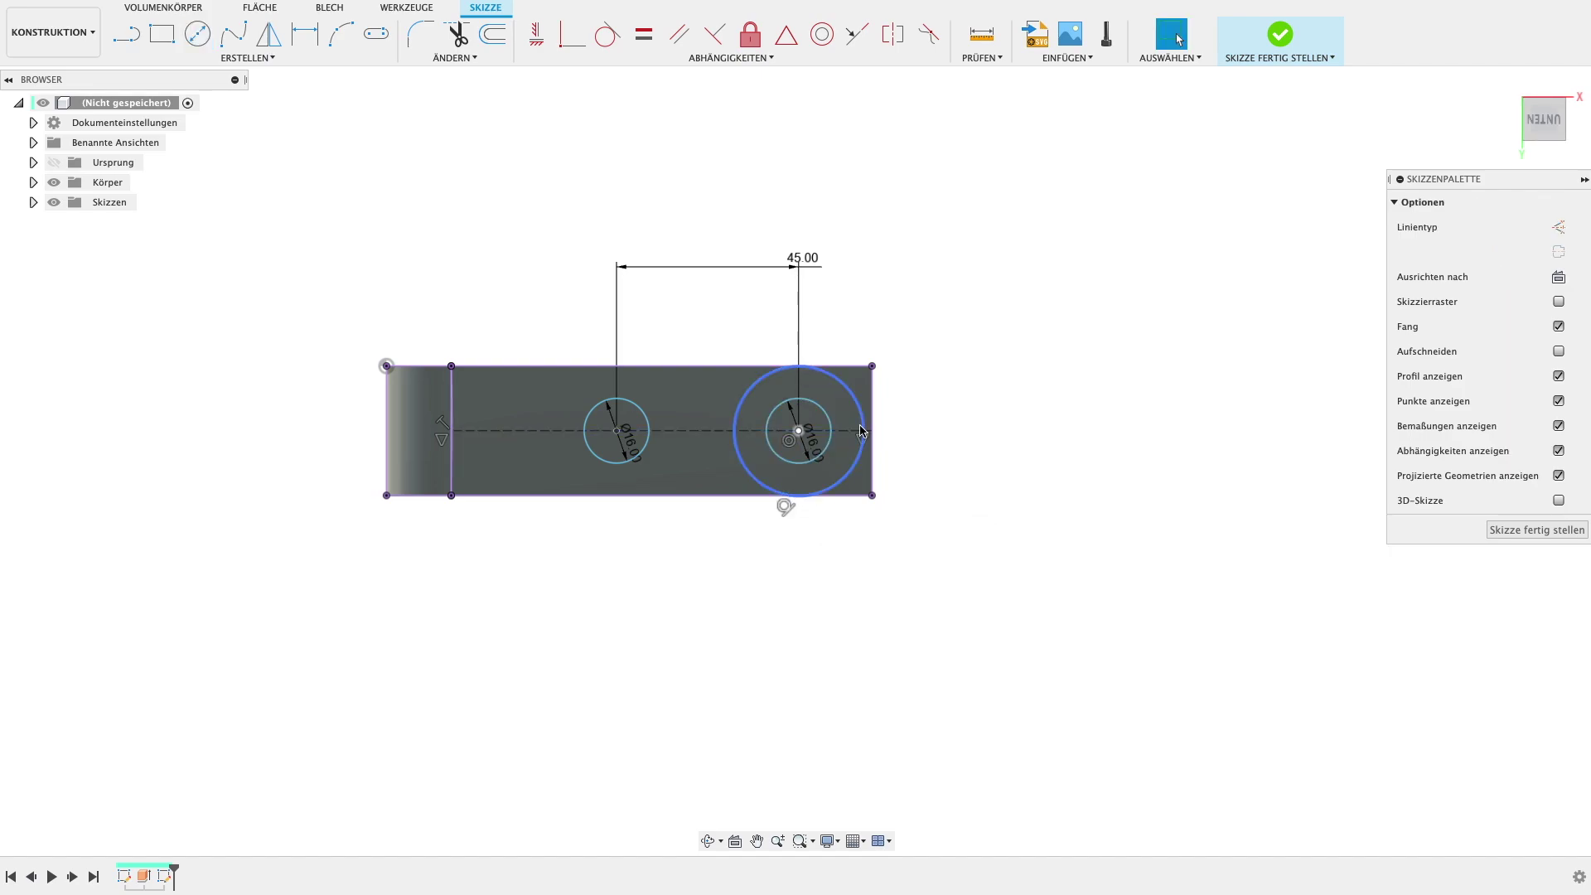
{"action": "left_click", "coordinate": [614, 37]}
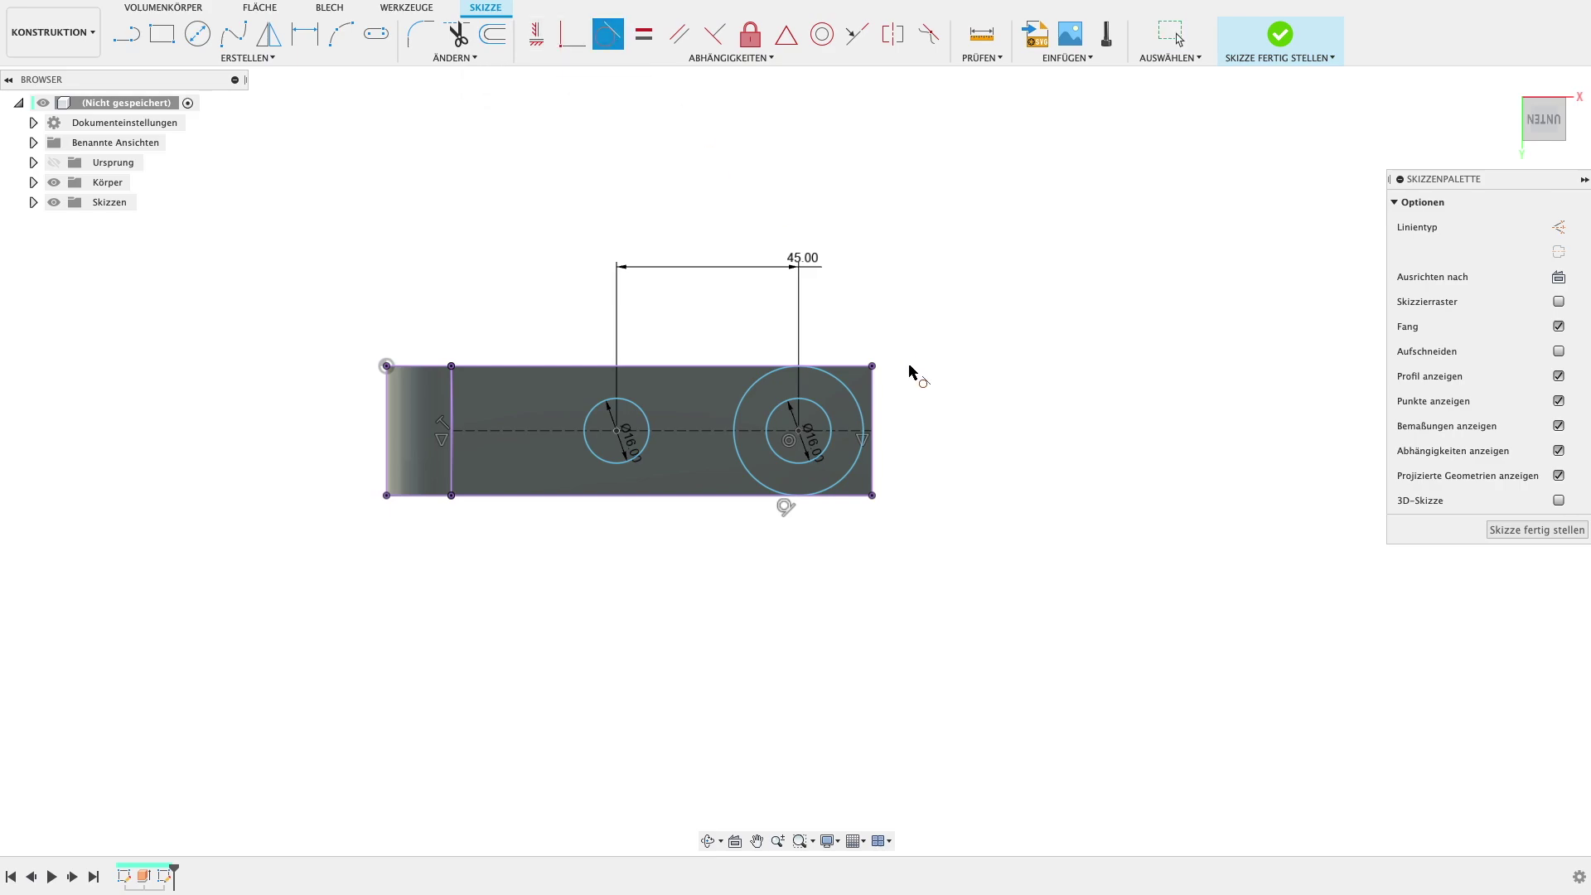
{"action": "left_click", "coordinate": [864, 407]}
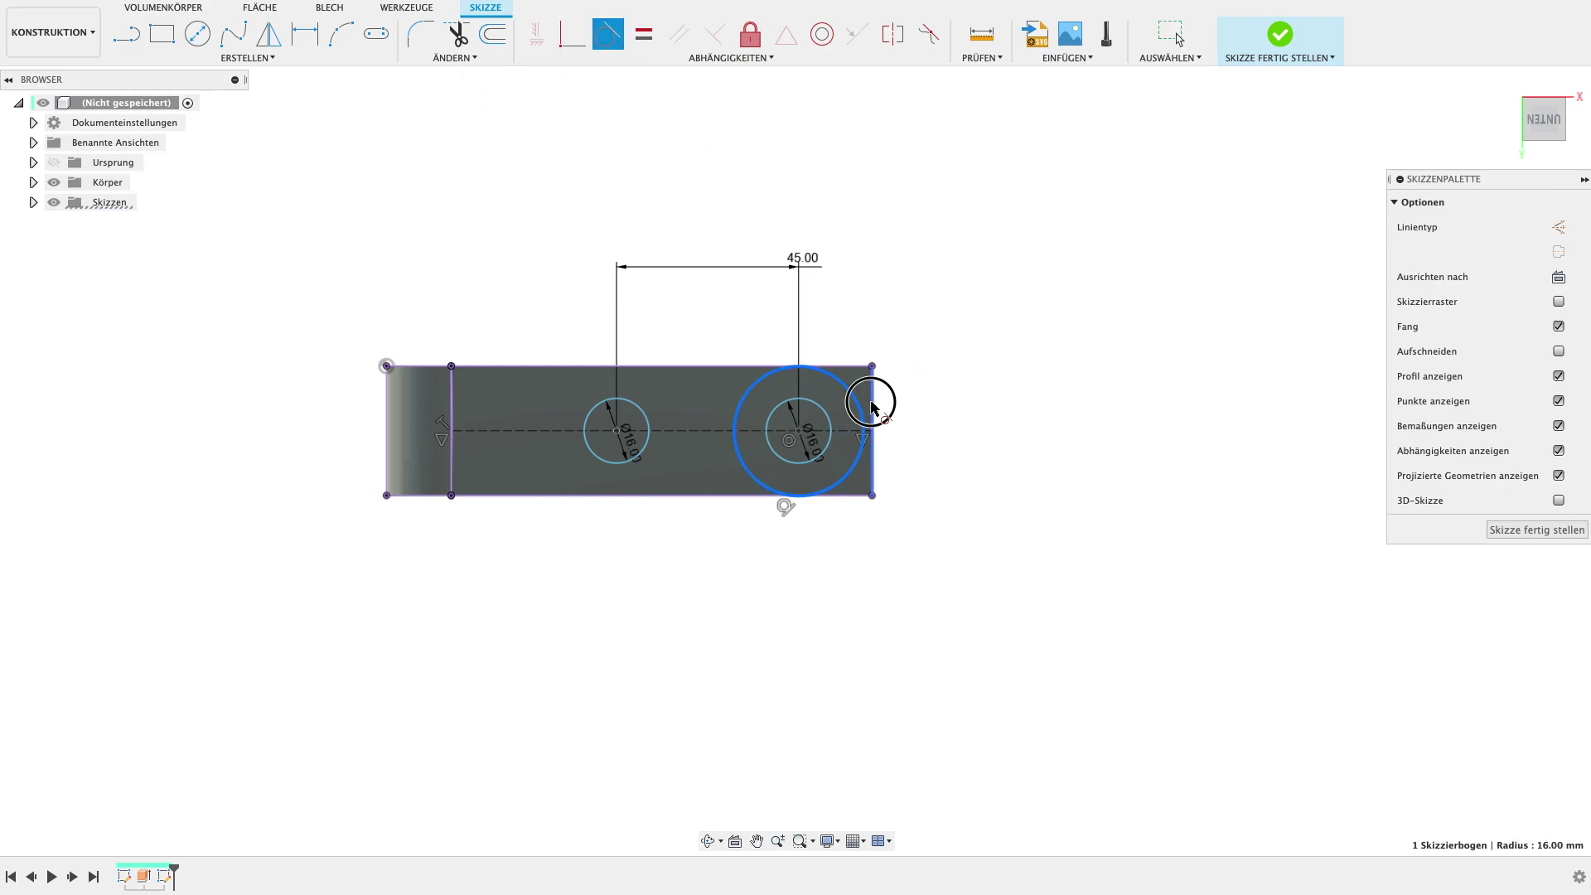
{"action": "left_click", "coordinate": [872, 406]}
{"action": "key", "text": "Escape"}
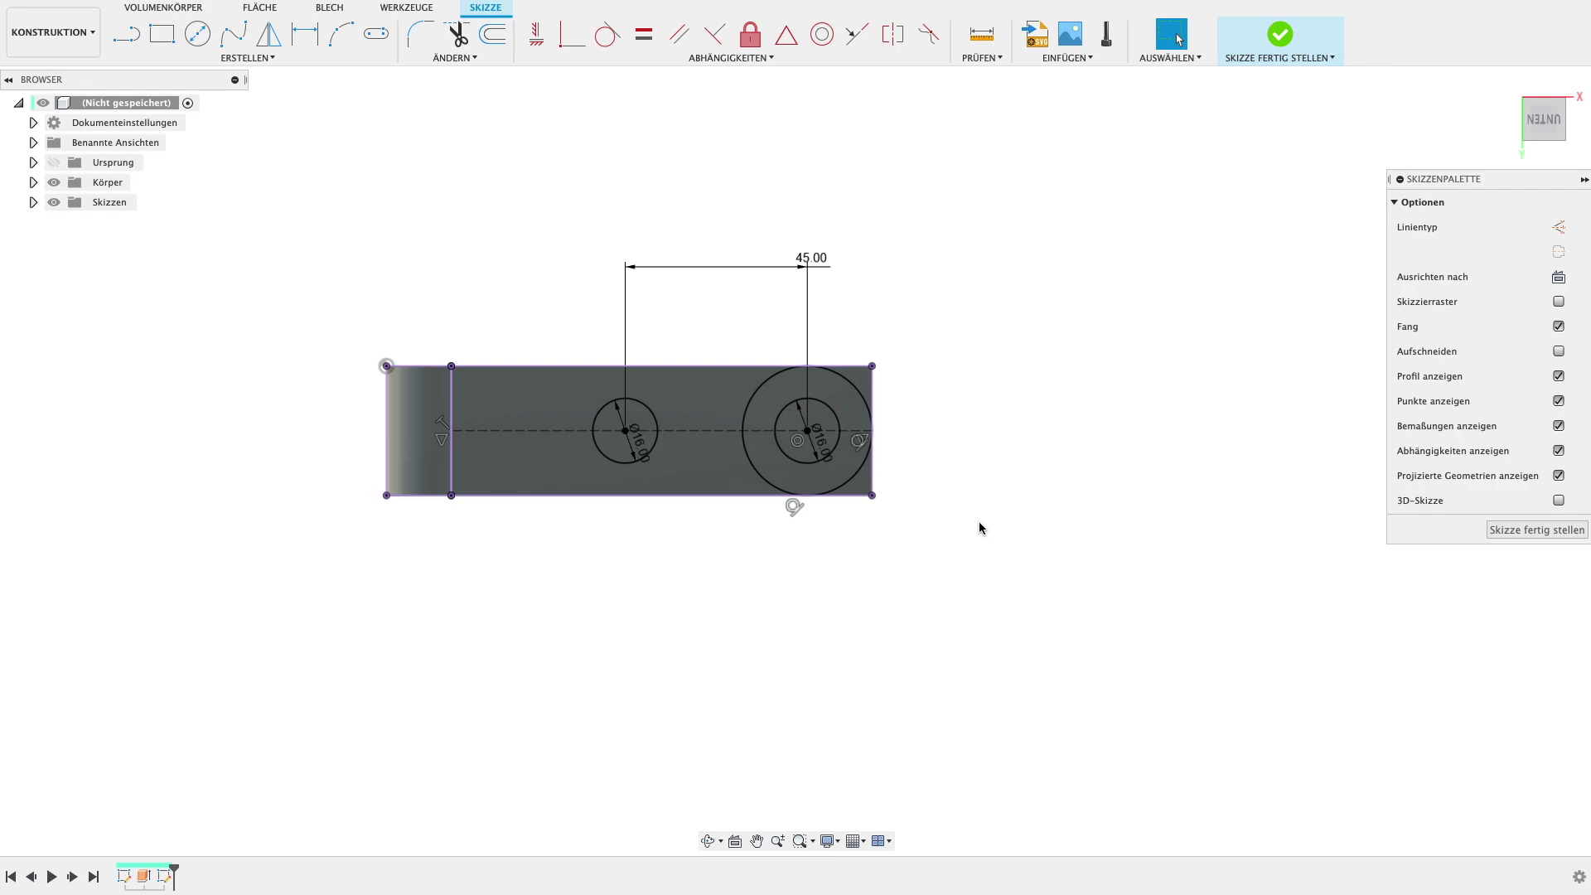
- Add a 55 mm vertical construction line with its midpoint on the left hole's centre
{"action": "key", "text": "l"}
{"action": "left_click", "coordinate": [649, 325]}
{"action": "type", "text": "55"}
{"action": "key", "text": "Return"}
{"action": "key", "text": "Escape"}
{"action": "key", "text": "x"}
{"action": "left_click", "coordinate": [671, 647]}
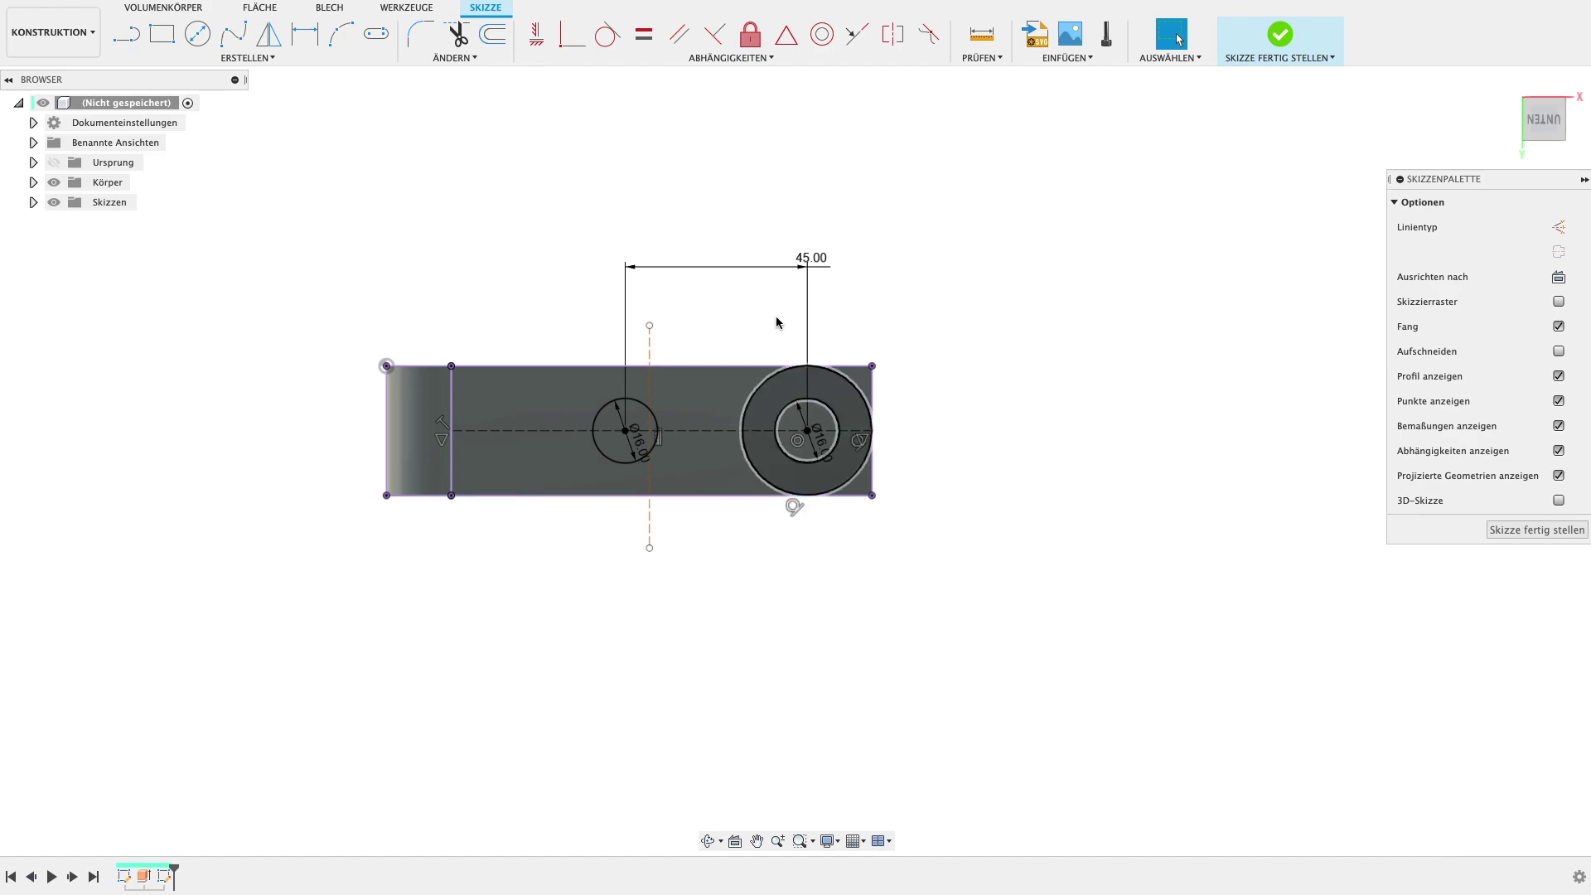
{"action": "left_click", "coordinate": [801, 38]}
{"action": "left_click", "coordinate": [649, 476]}
{"action": "left_click", "coordinate": [625, 431]}
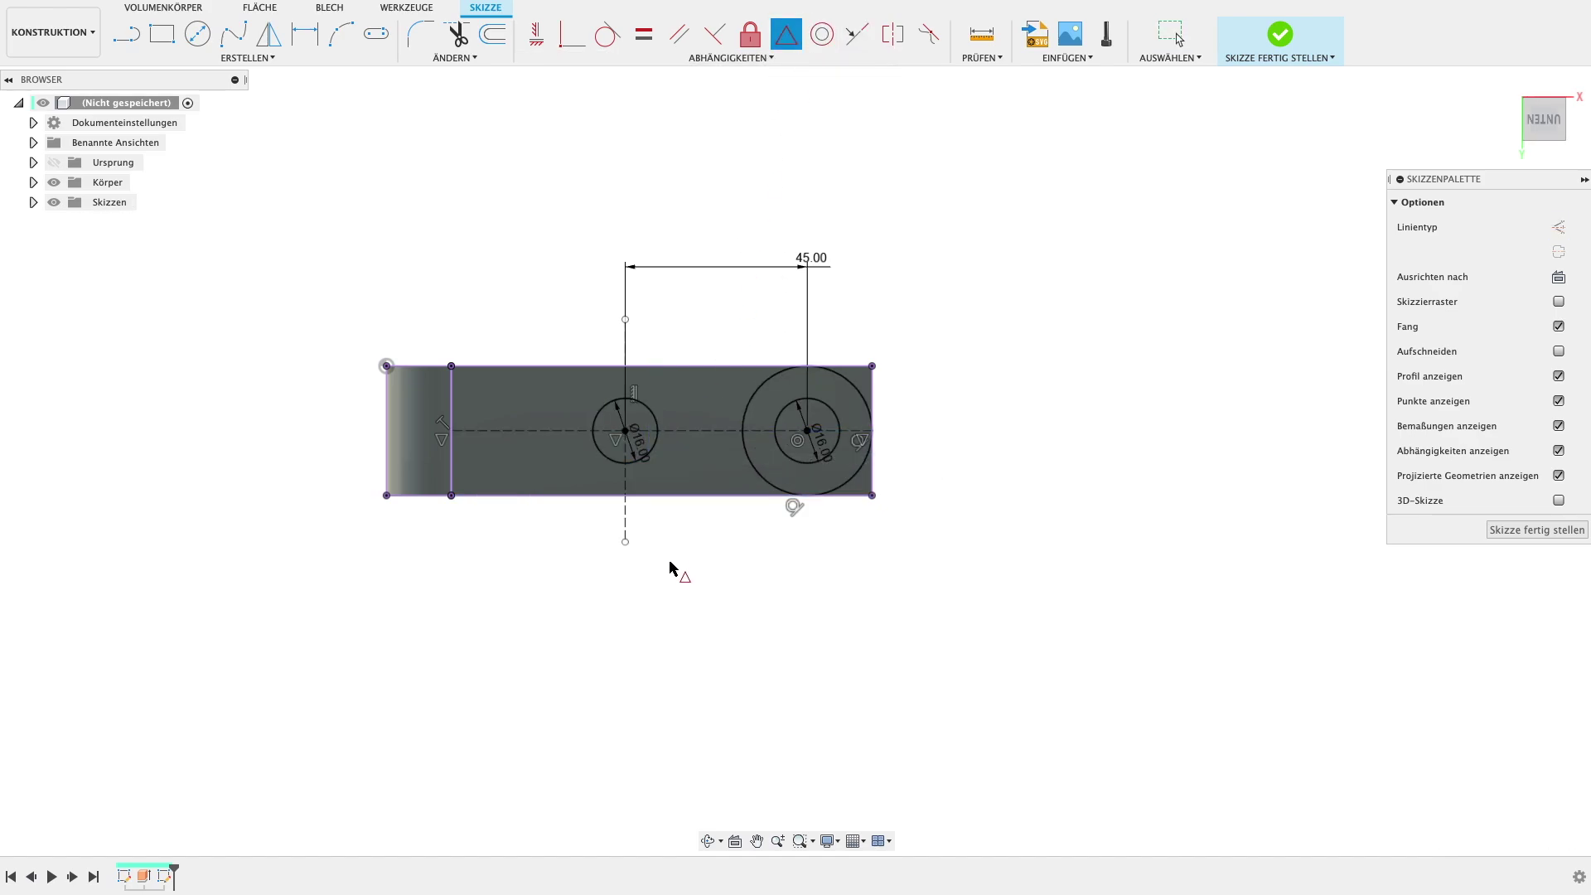
{"action": "key", "text": "Escape"}
{"action": "key", "text": "l"}
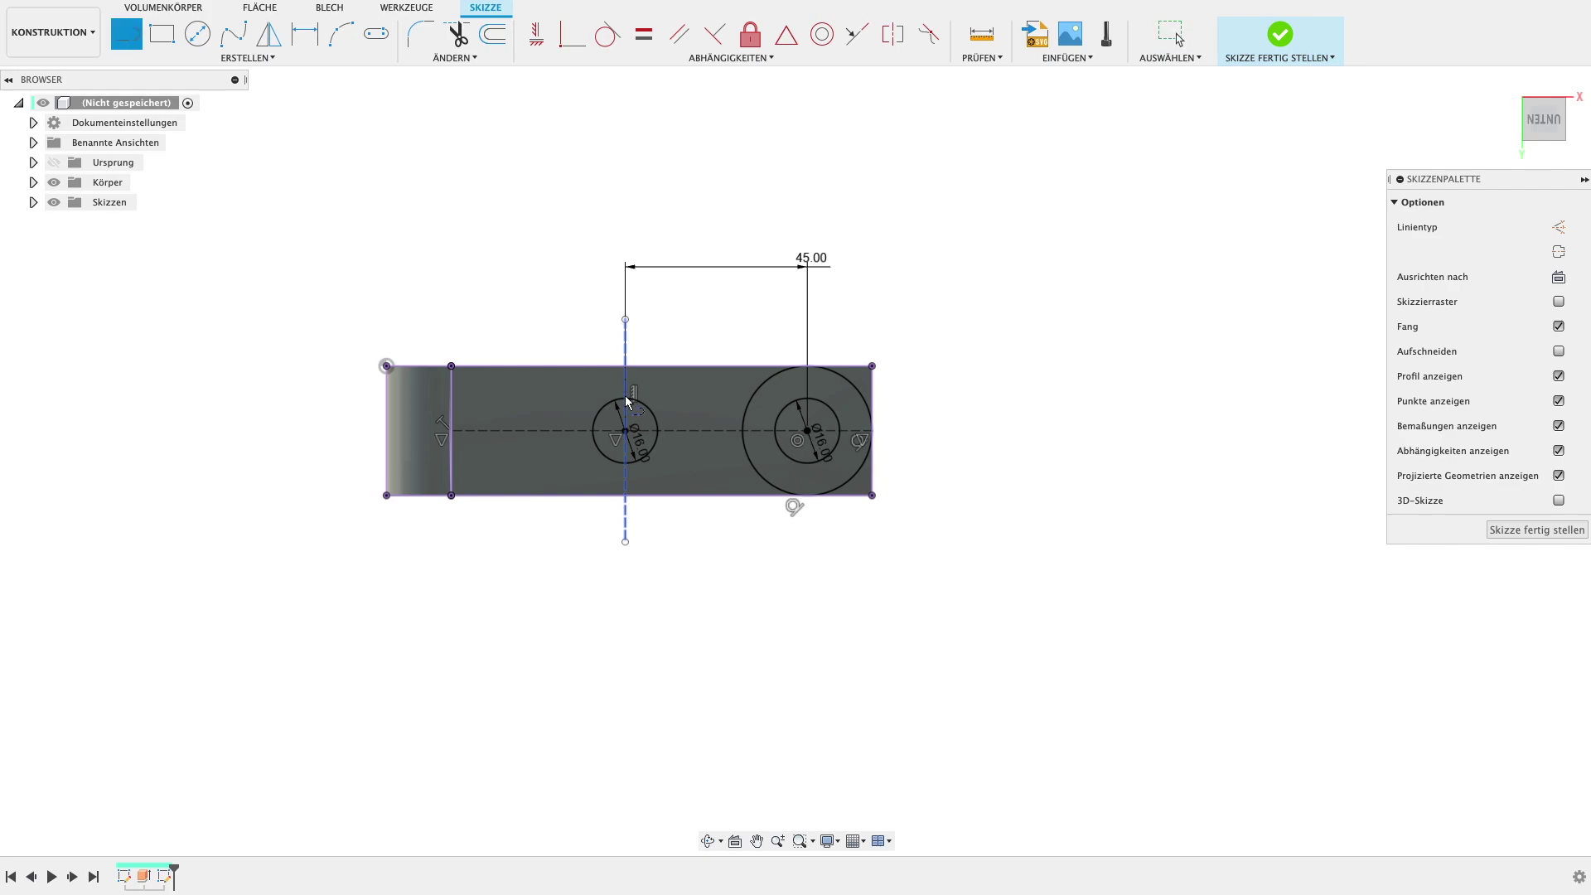
{"action": "left_click", "coordinate": [625, 365]}
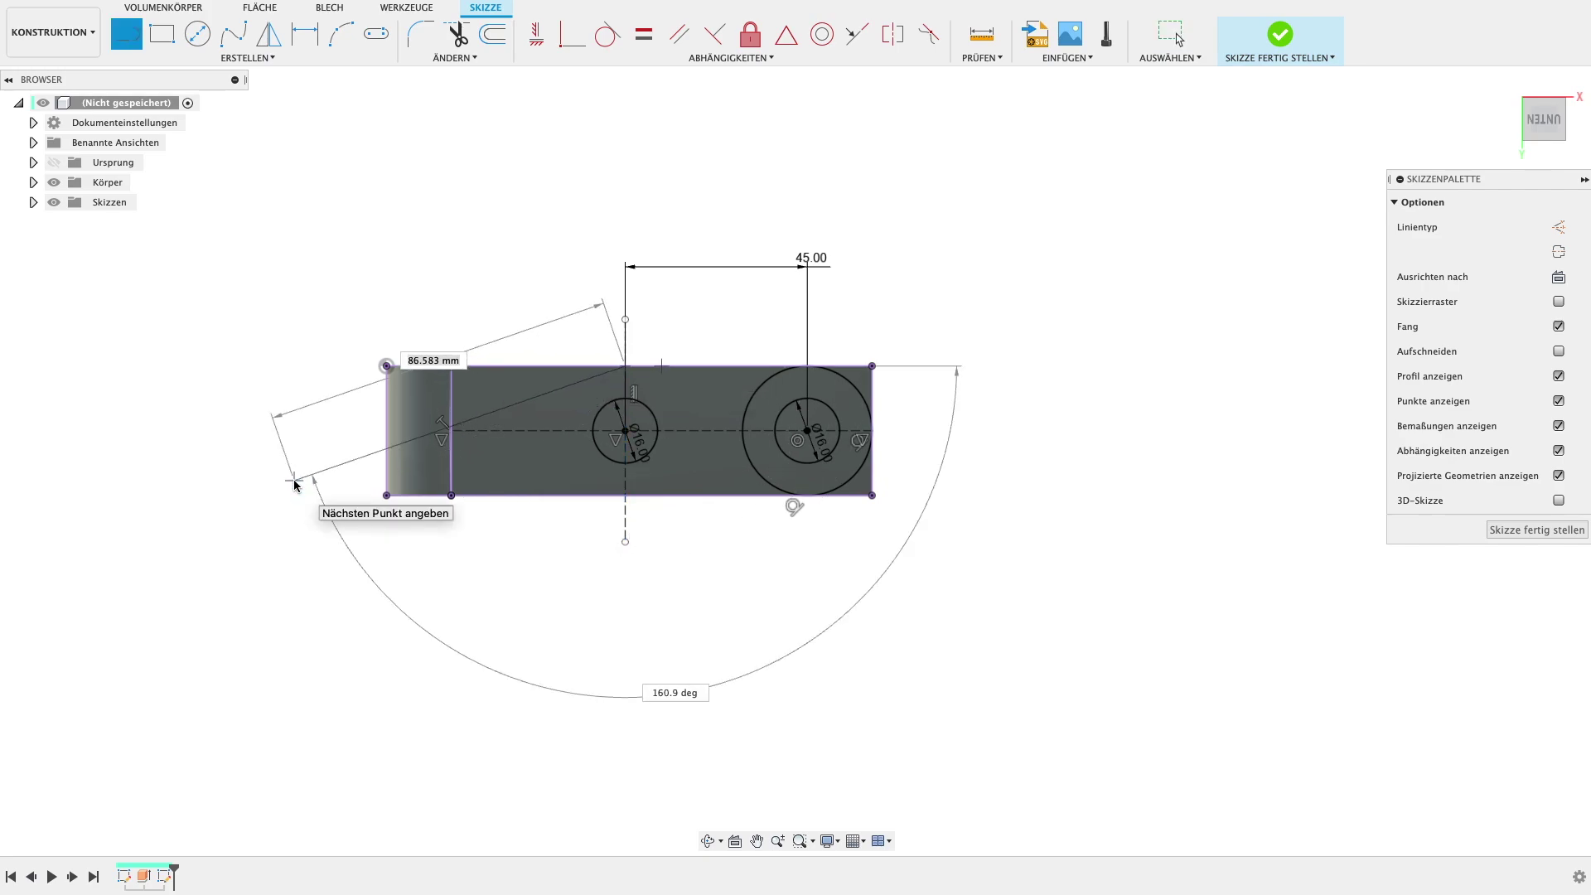
- Draw angled lines at 140° and 130° from the construction line's top and bottom intersections
{"action": "key", "text": "Tab"}
{"action": "type", "text": "12"}
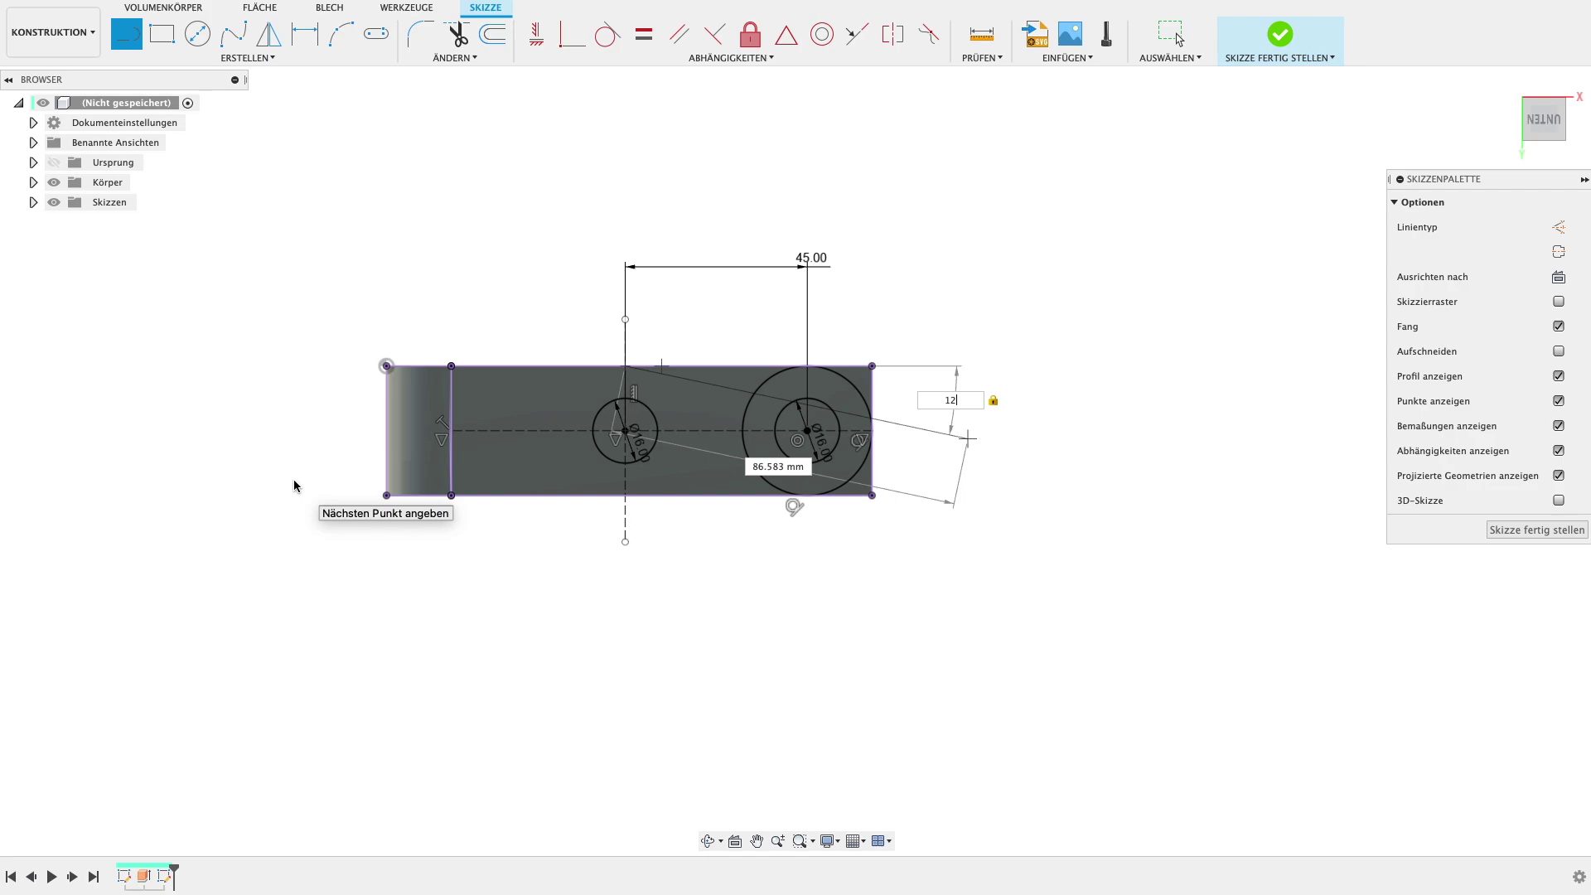
{"action": "type", "text": "40"}
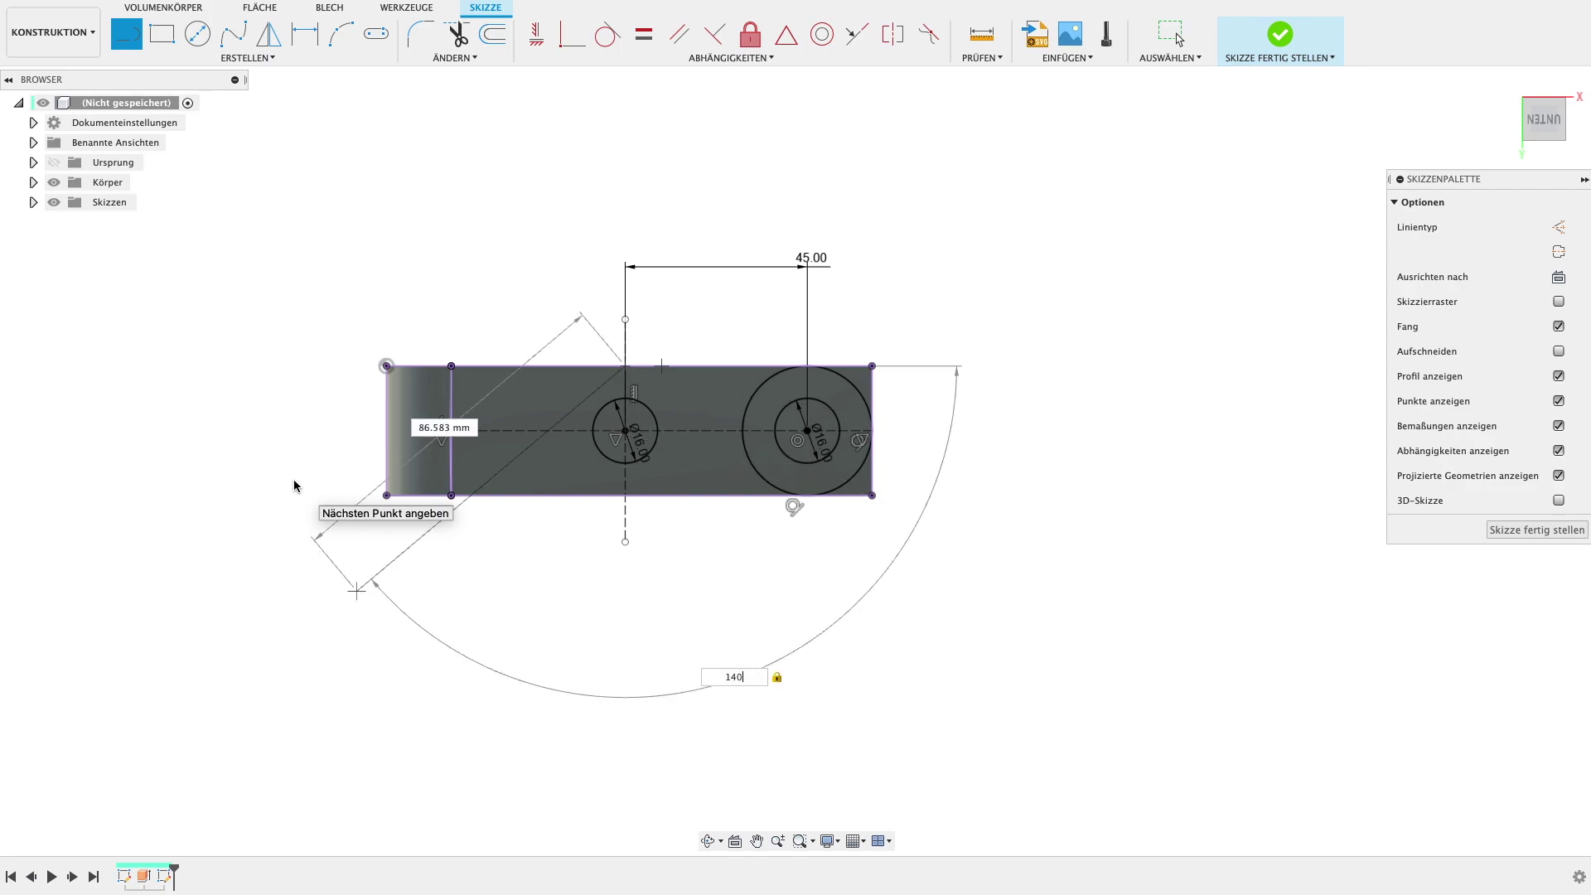
{"action": "key", "text": "Return"}
{"action": "key", "text": "Escape"}
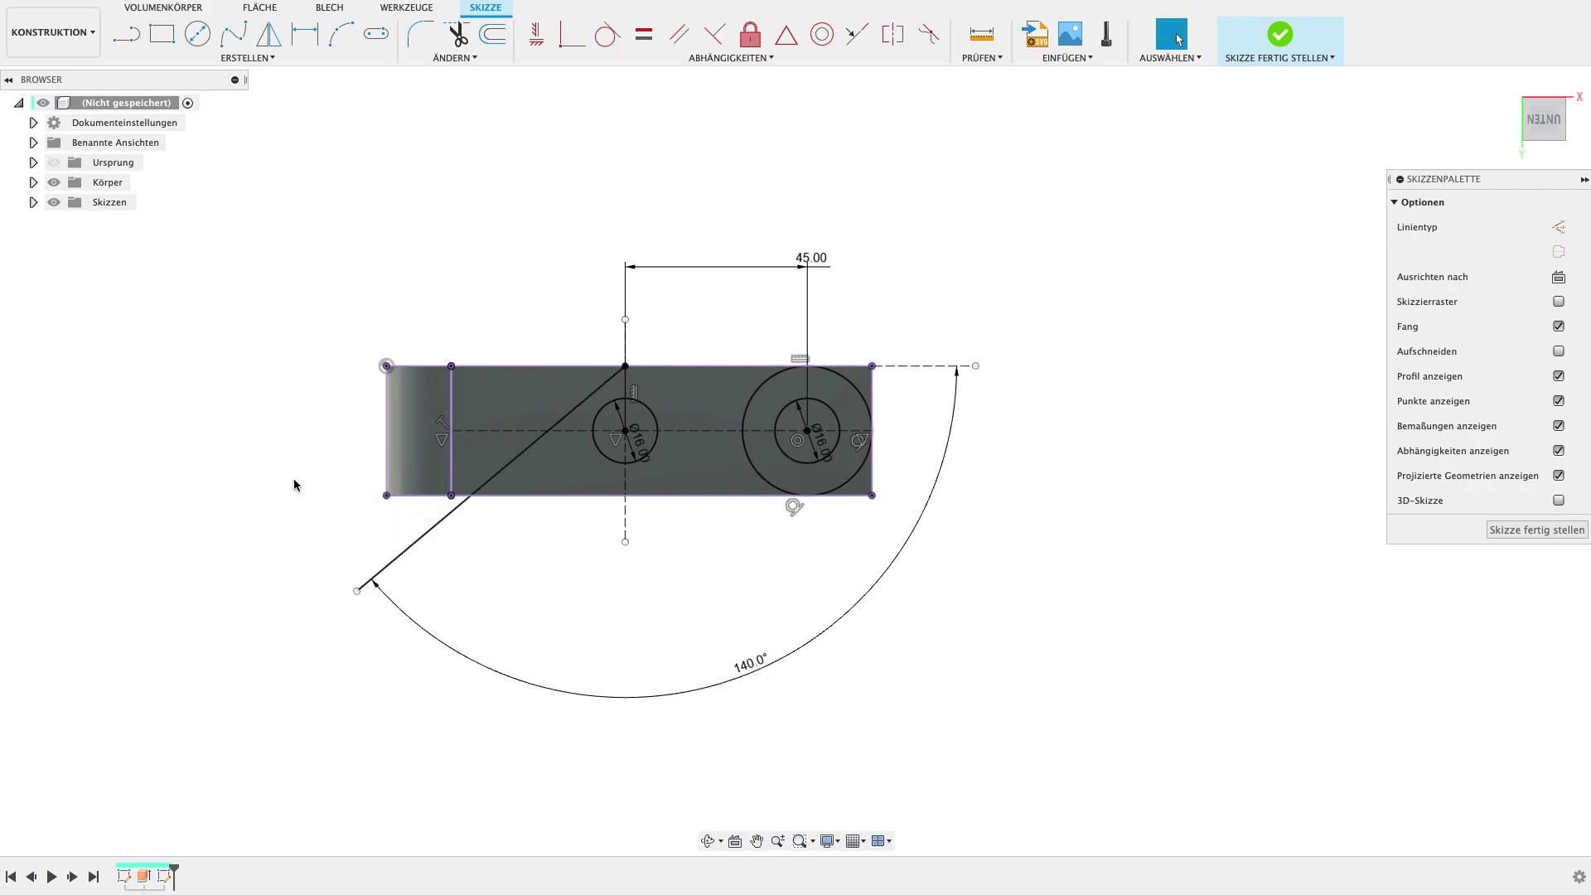
{"action": "key", "text": "l"}
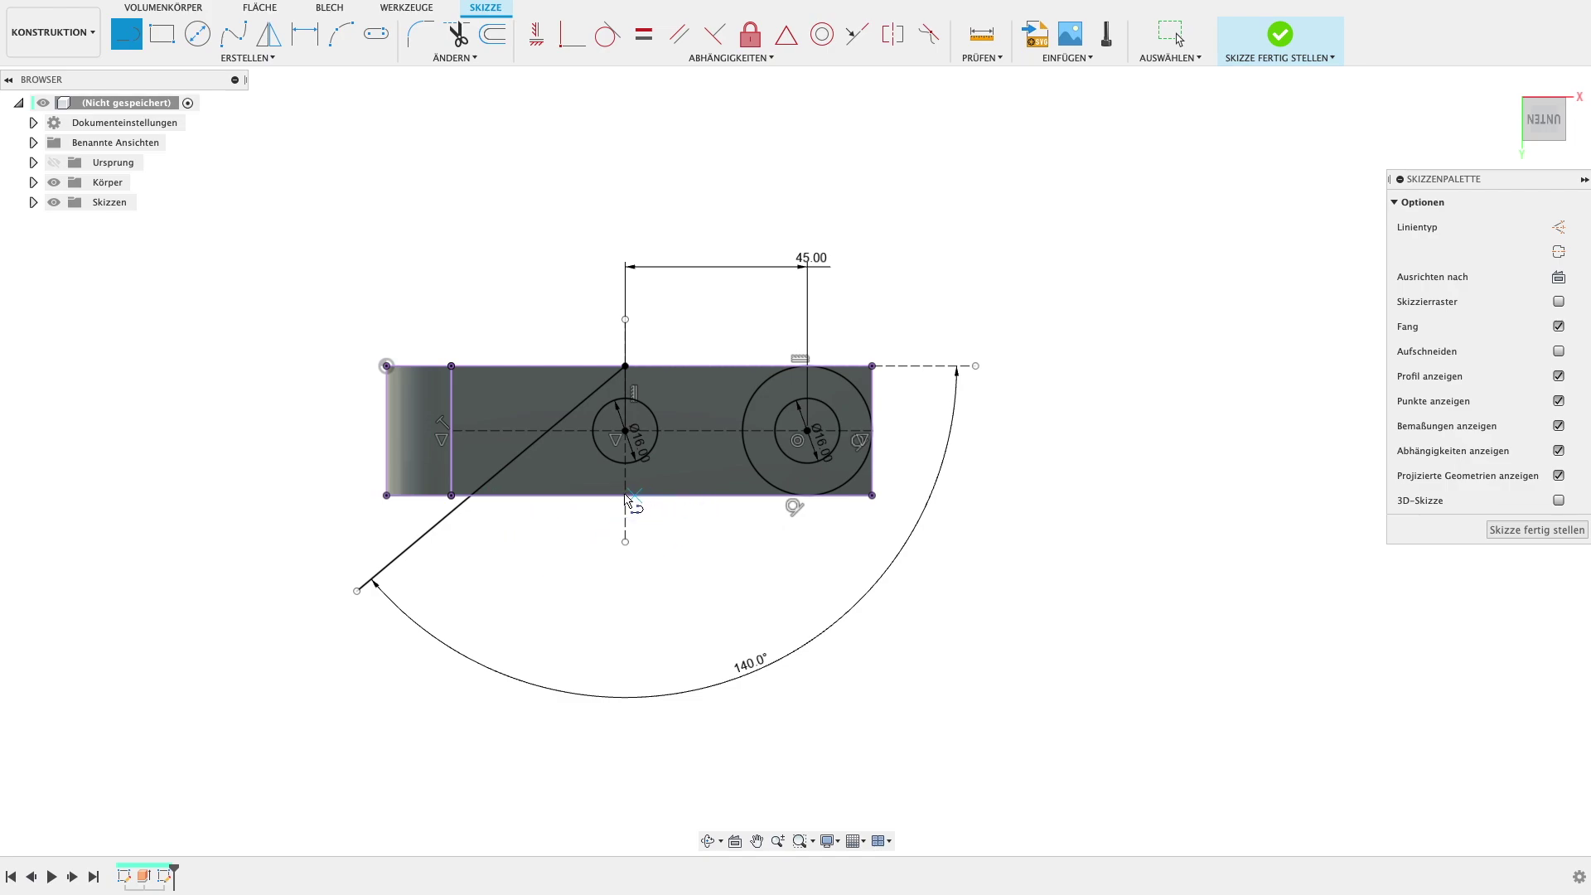
{"action": "left_click", "coordinate": [625, 495]}
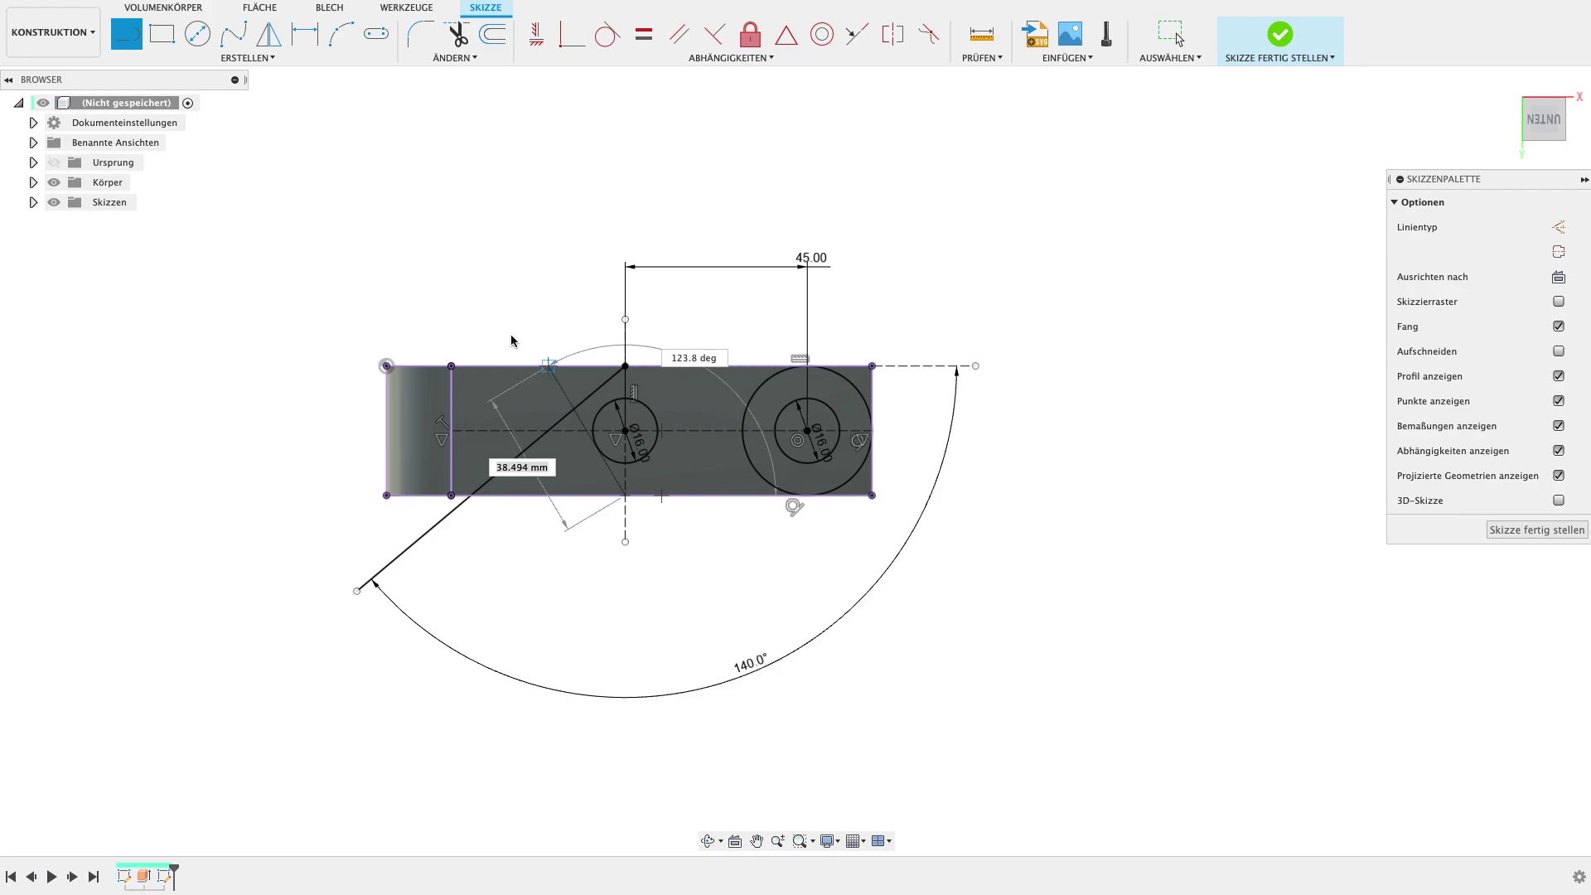
{"action": "key", "text": "Tab"}
{"action": "type", "text": "1"}
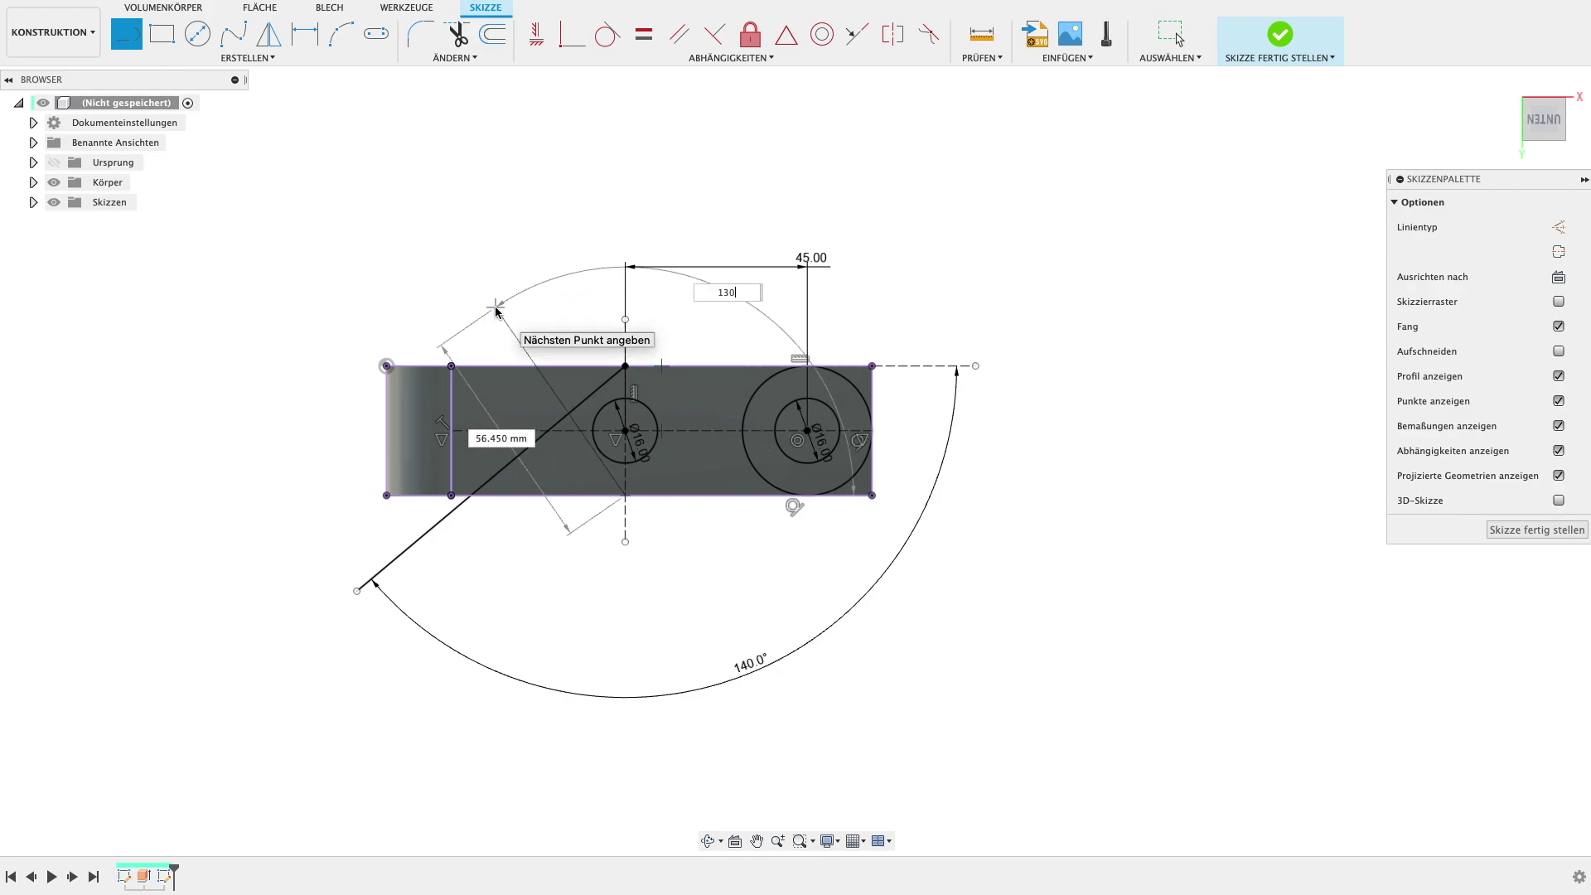
{"action": "key", "text": "Tab"}
{"action": "key", "text": "Return"}
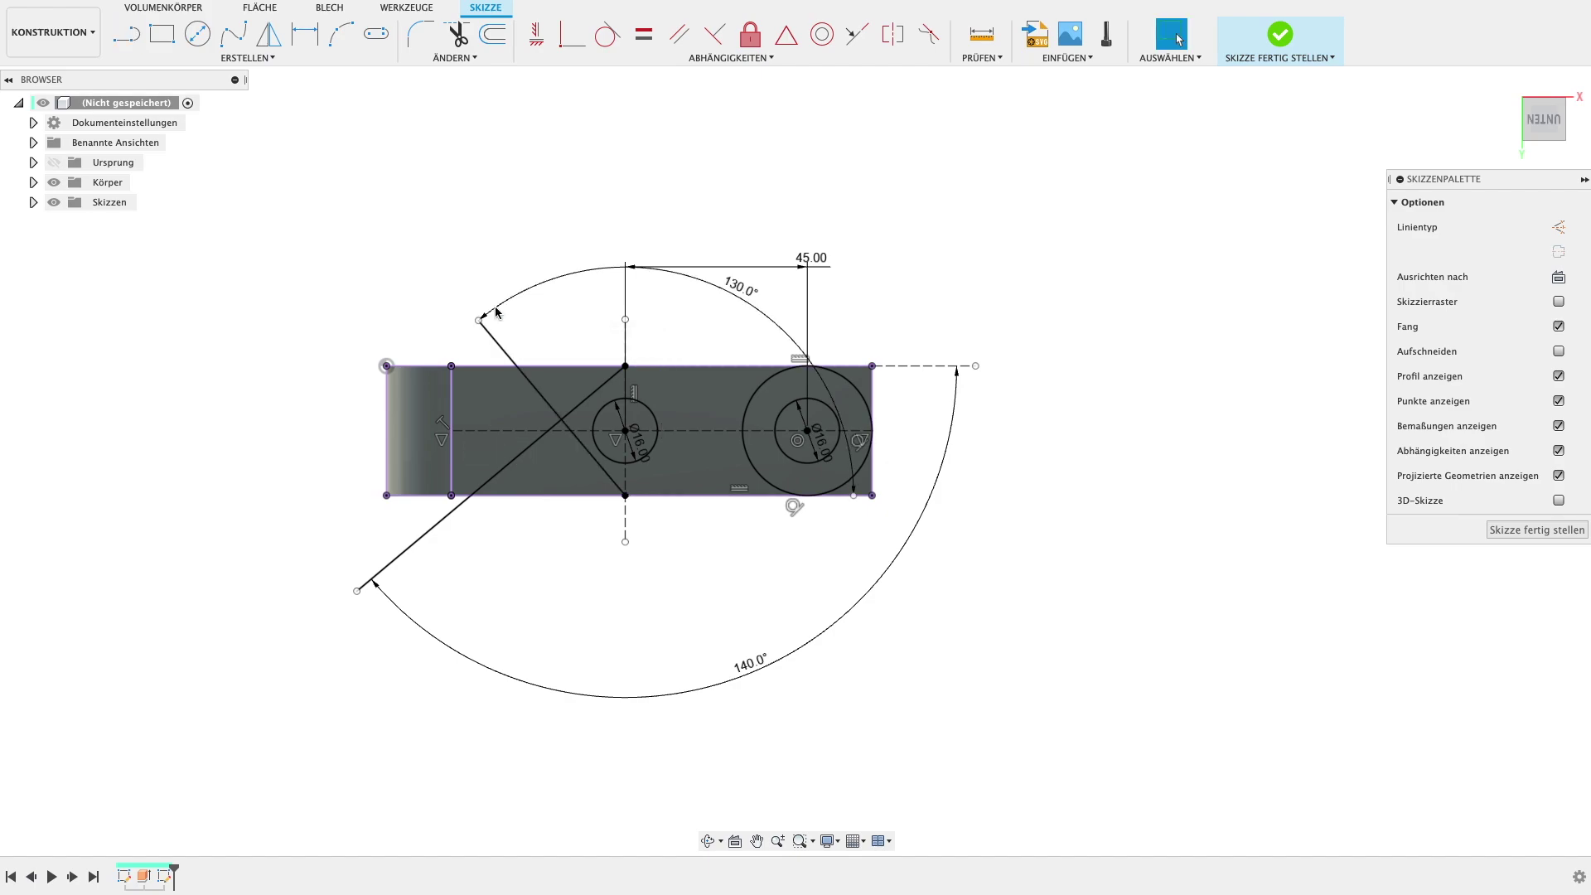
{"action": "left_click", "coordinate": [1176, 37]}
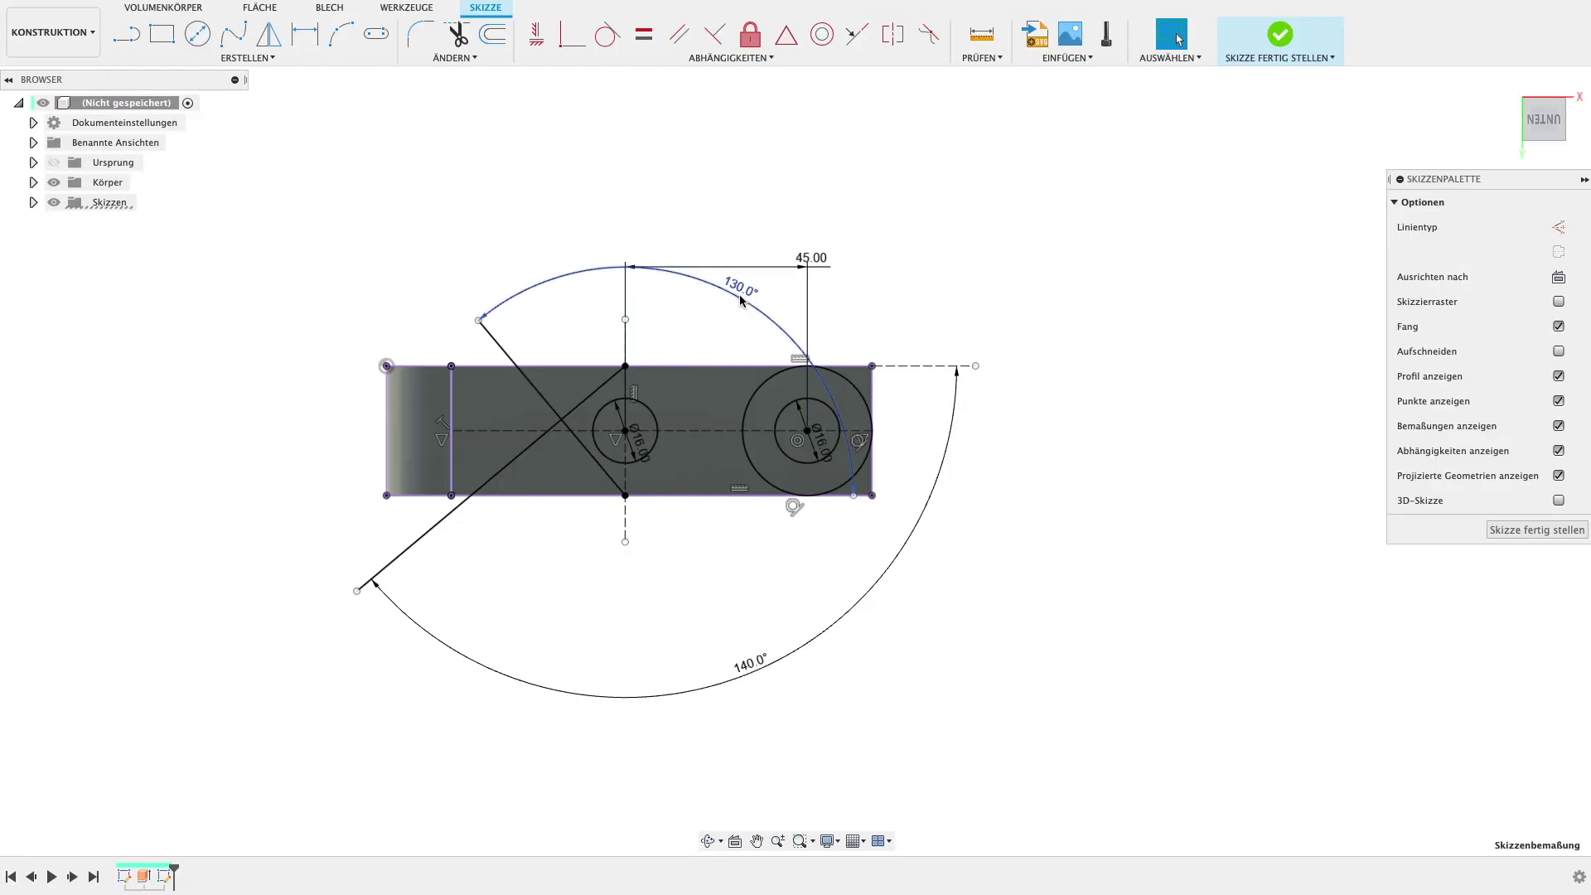
- Change the two angle dimensions to 150° and 160°
{"action": "double_click", "coordinate": [740, 290]}
{"action": "type", "text": "150"}
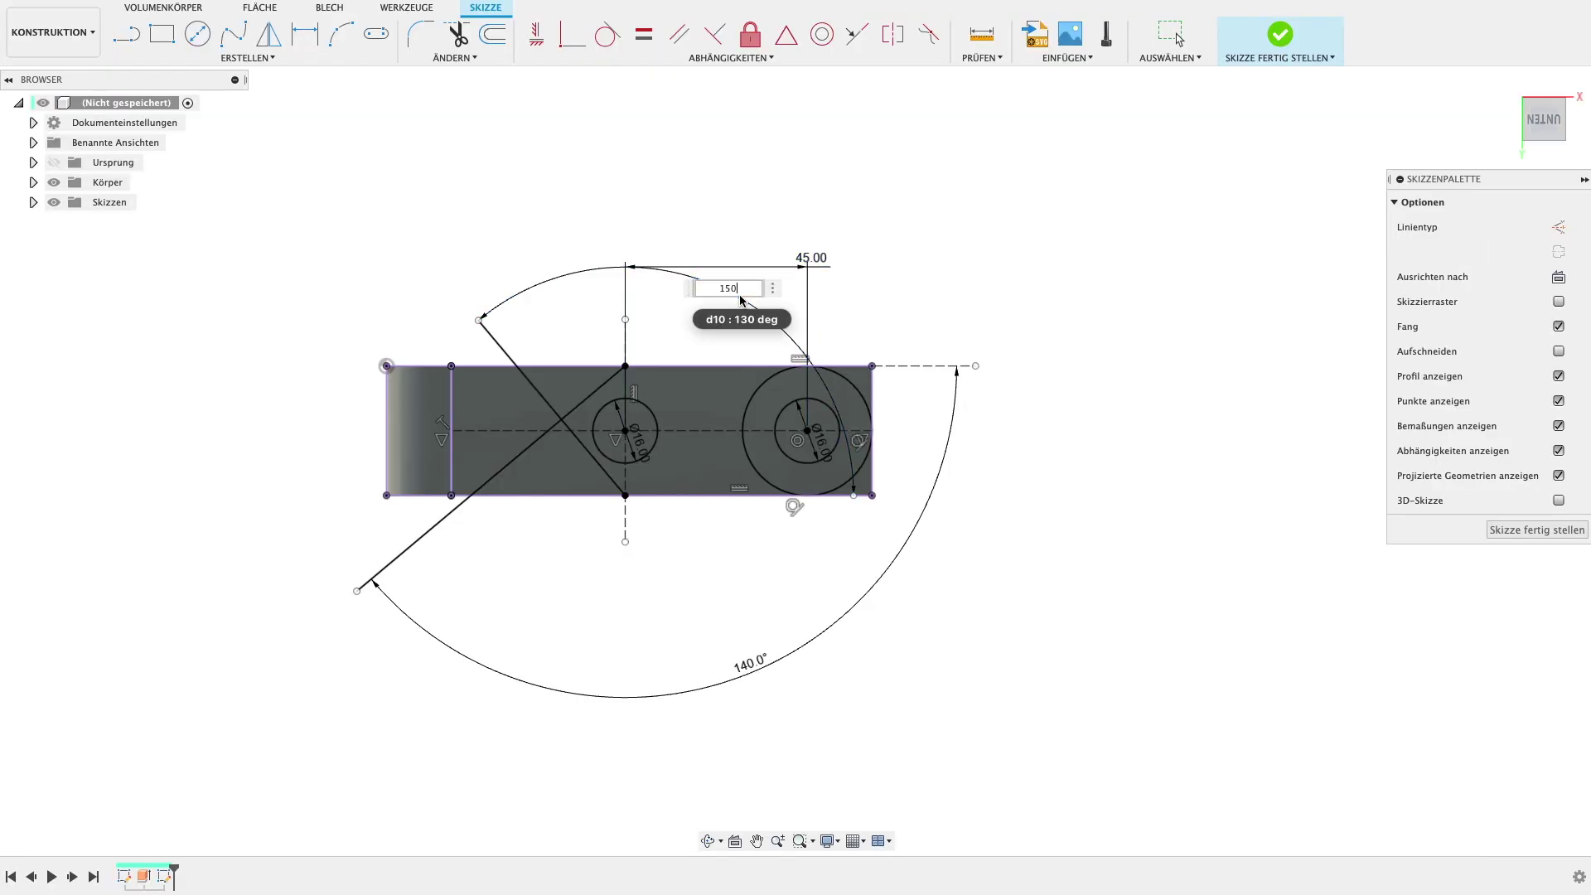
{"action": "key", "text": "Return"}
{"action": "double_click", "coordinate": [775, 660]}
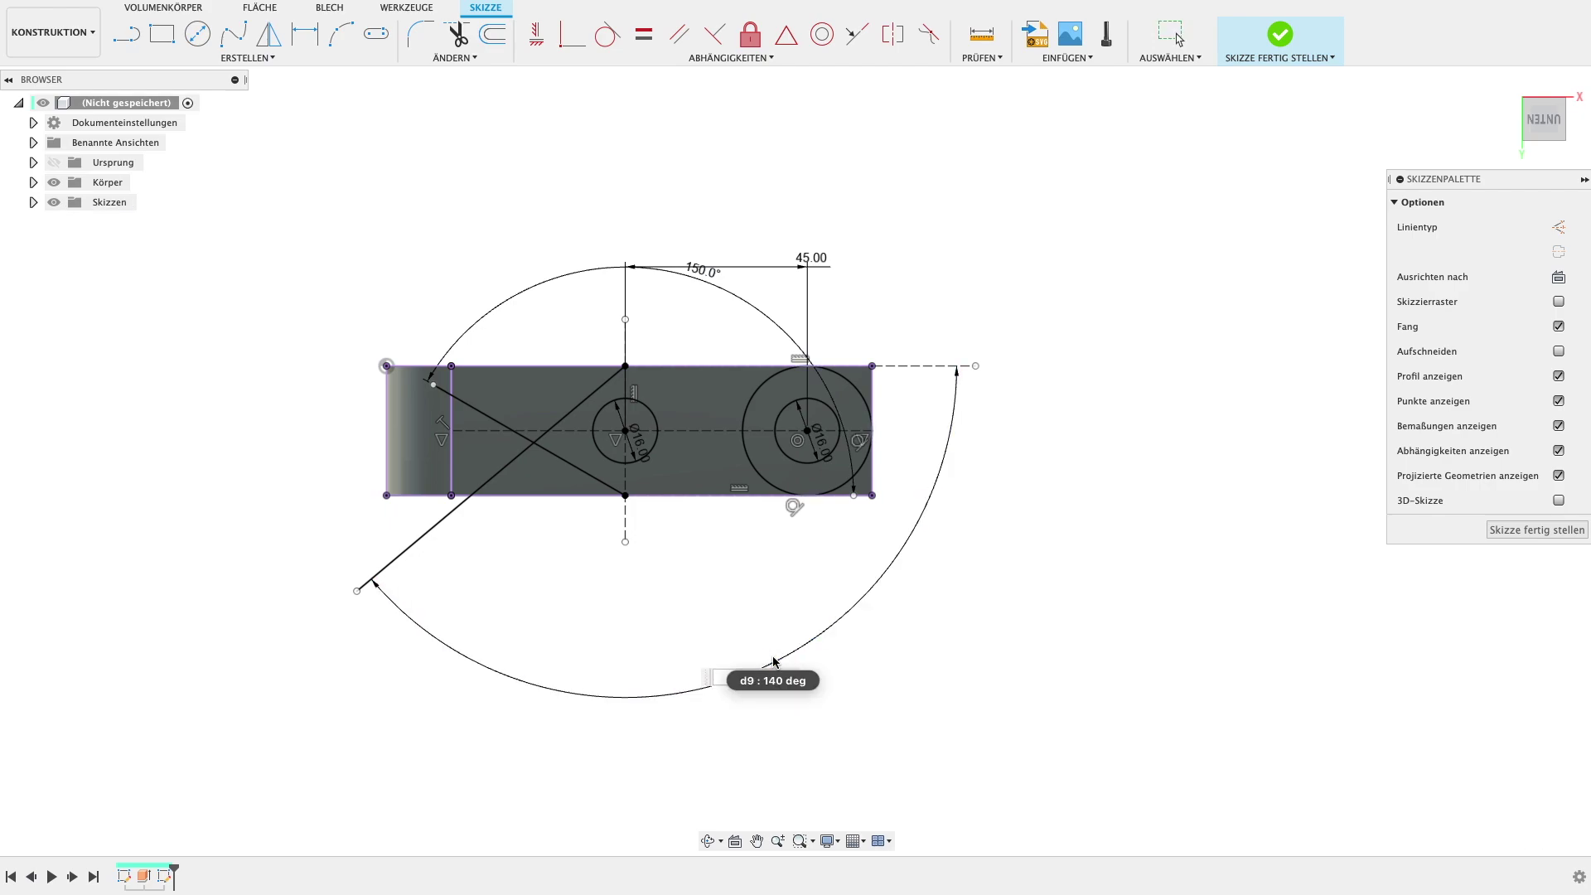
{"action": "type", "text": "160"}
{"action": "key", "text": "Return"}
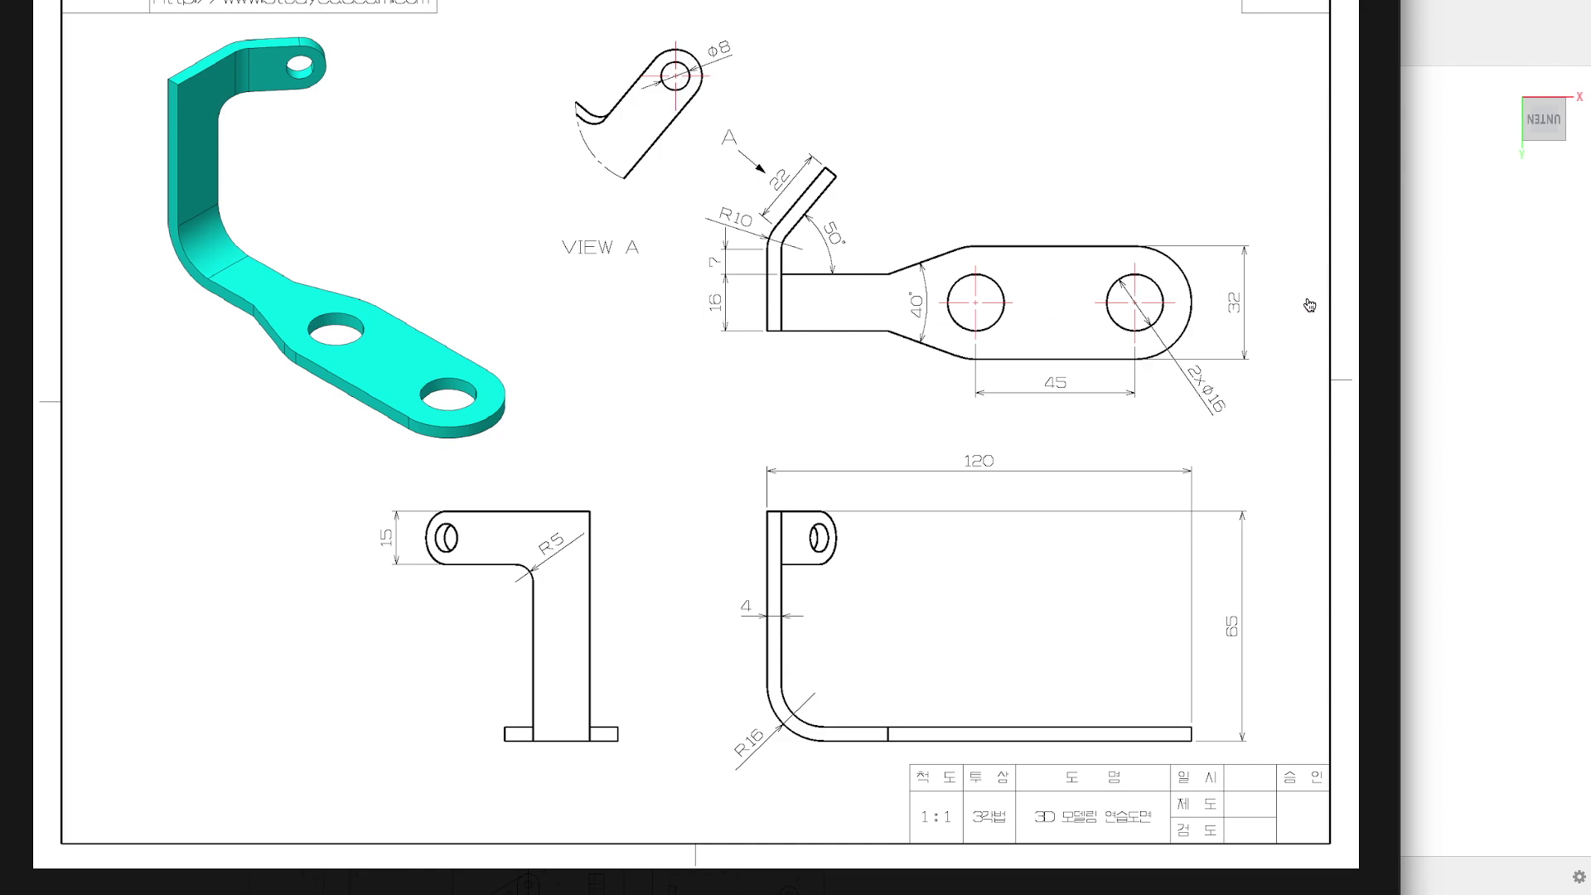
- Draw two horizontal lines from the construction line leftward past the part
{"action": "left_click", "coordinate": [1454, 292]}
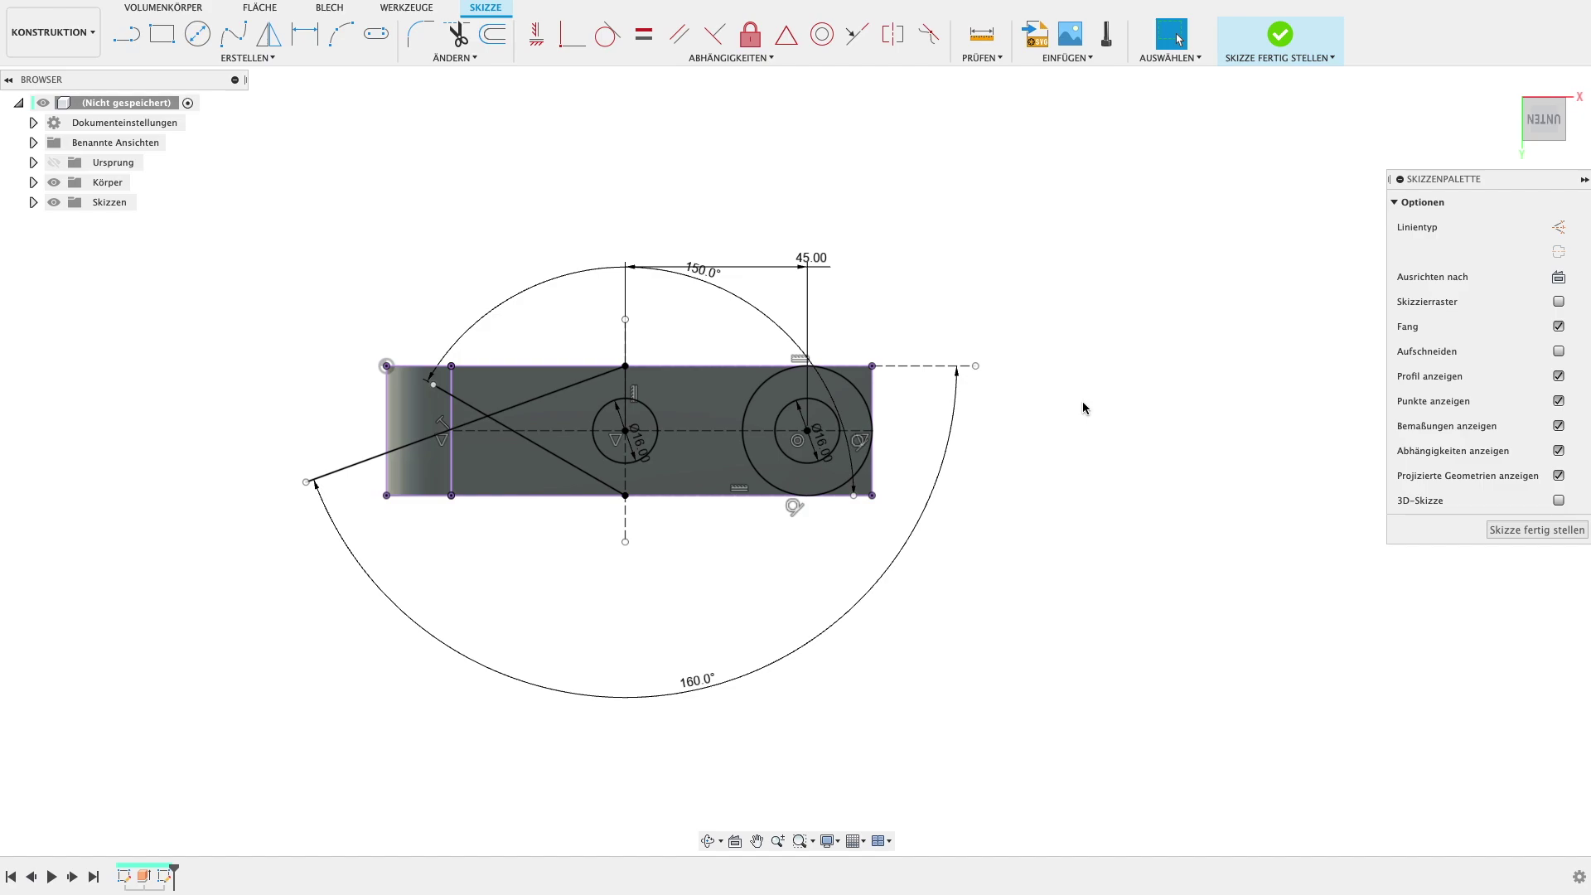
{"action": "key", "text": "l"}
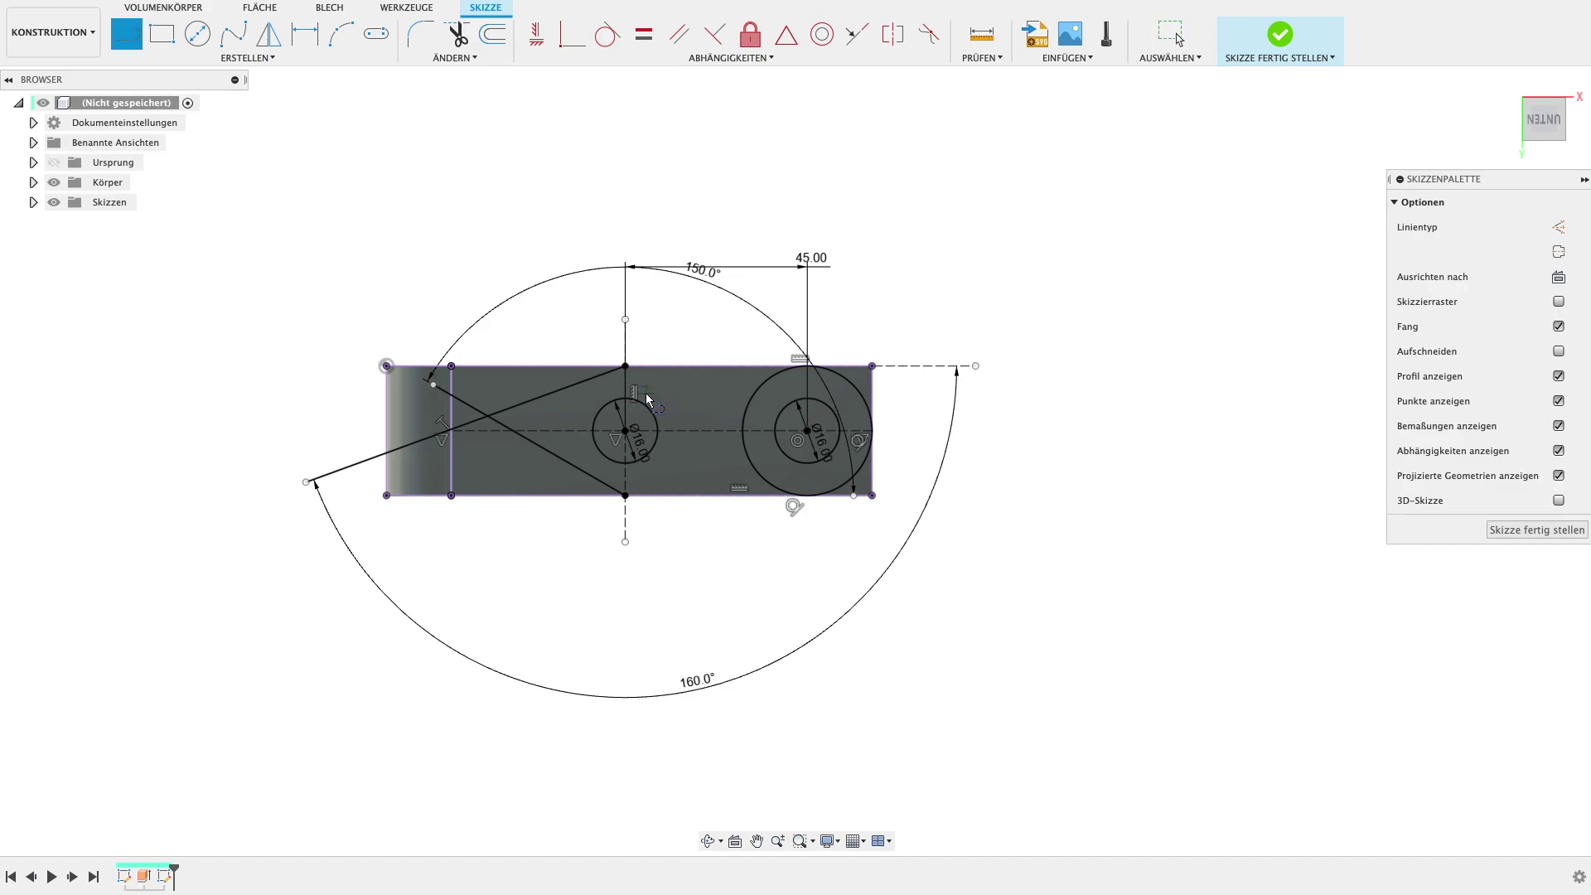
{"action": "left_click", "coordinate": [626, 388]}
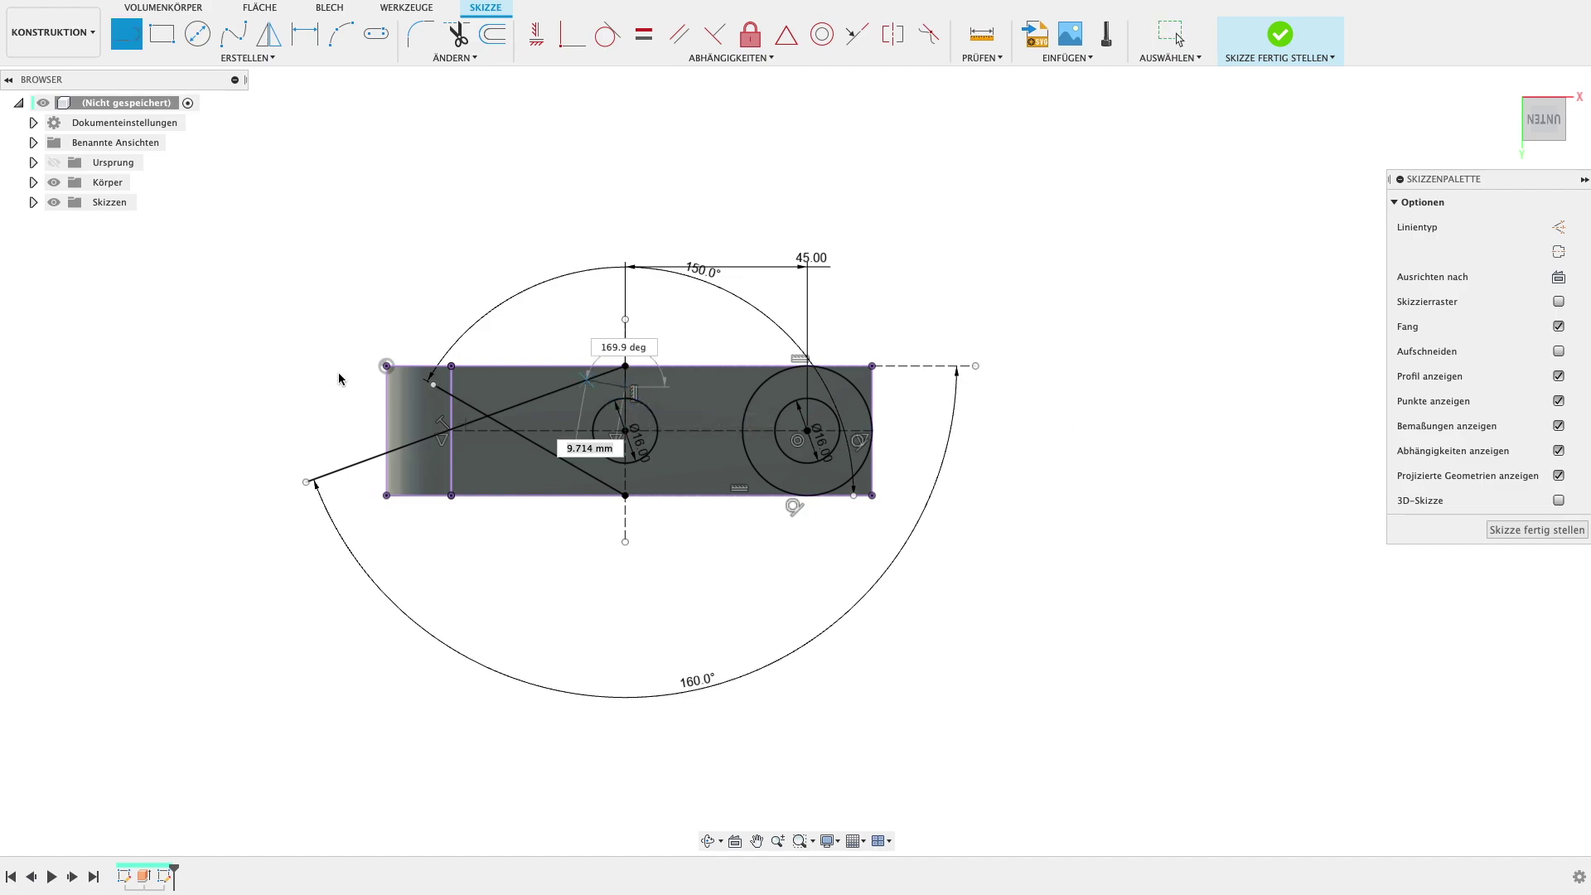
{"action": "left_click", "coordinate": [237, 387]}
{"action": "key", "text": "Escape"}
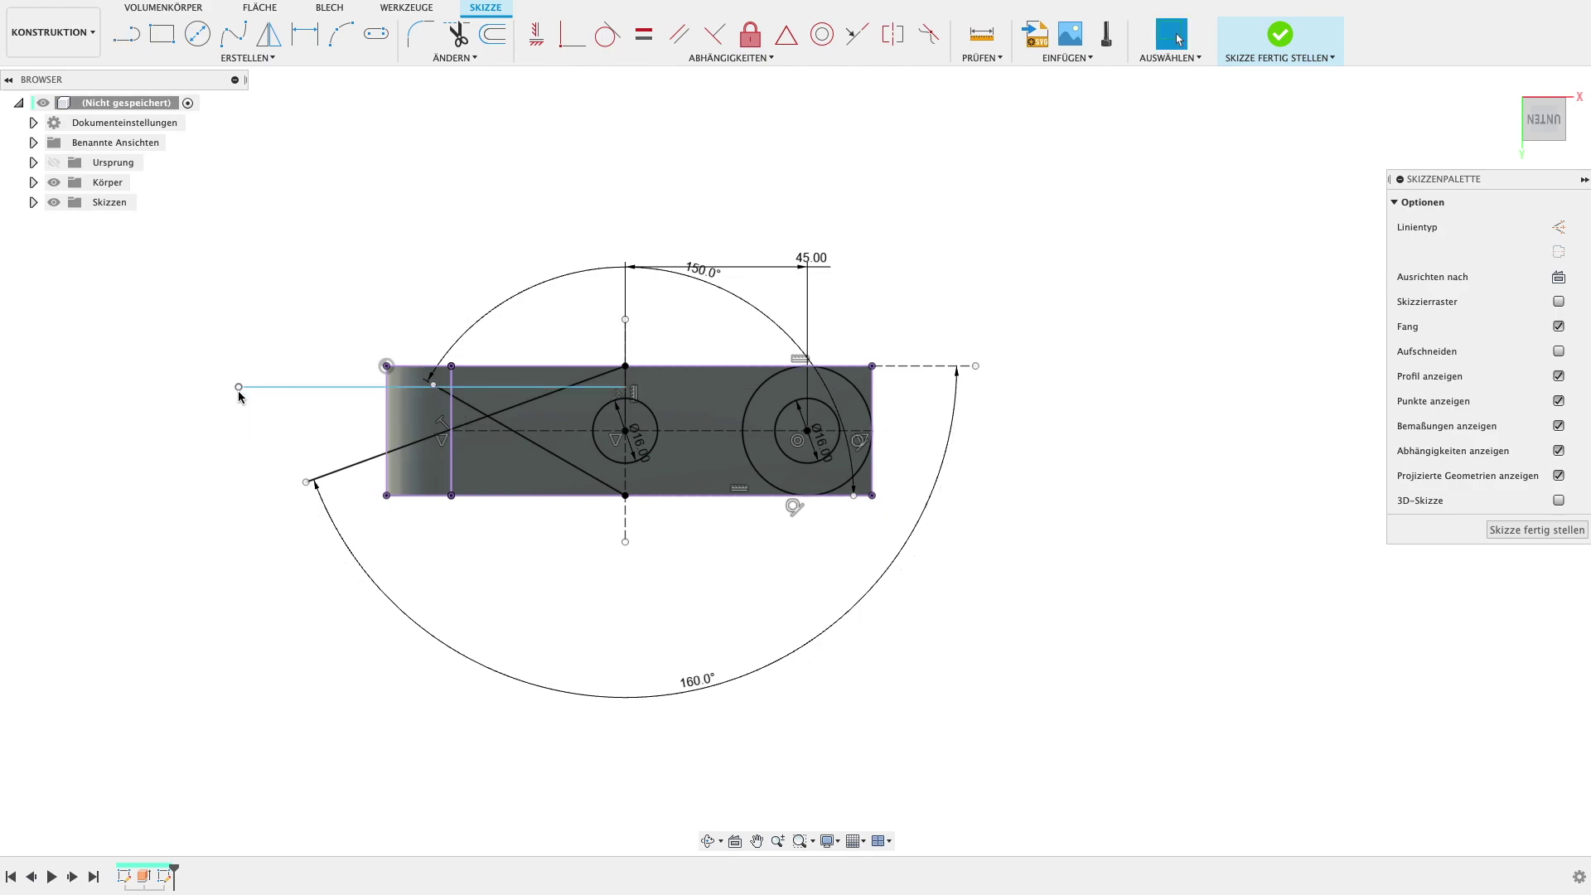
{"action": "key", "text": "l"}
{"action": "left_click", "coordinate": [626, 471]}
{"action": "left_click", "coordinate": [204, 476]}
{"action": "key", "text": "Escape"}
- Dimension the horizontal lines 16 mm apart and 8 mm from the centreline
{"action": "key", "text": "d"}
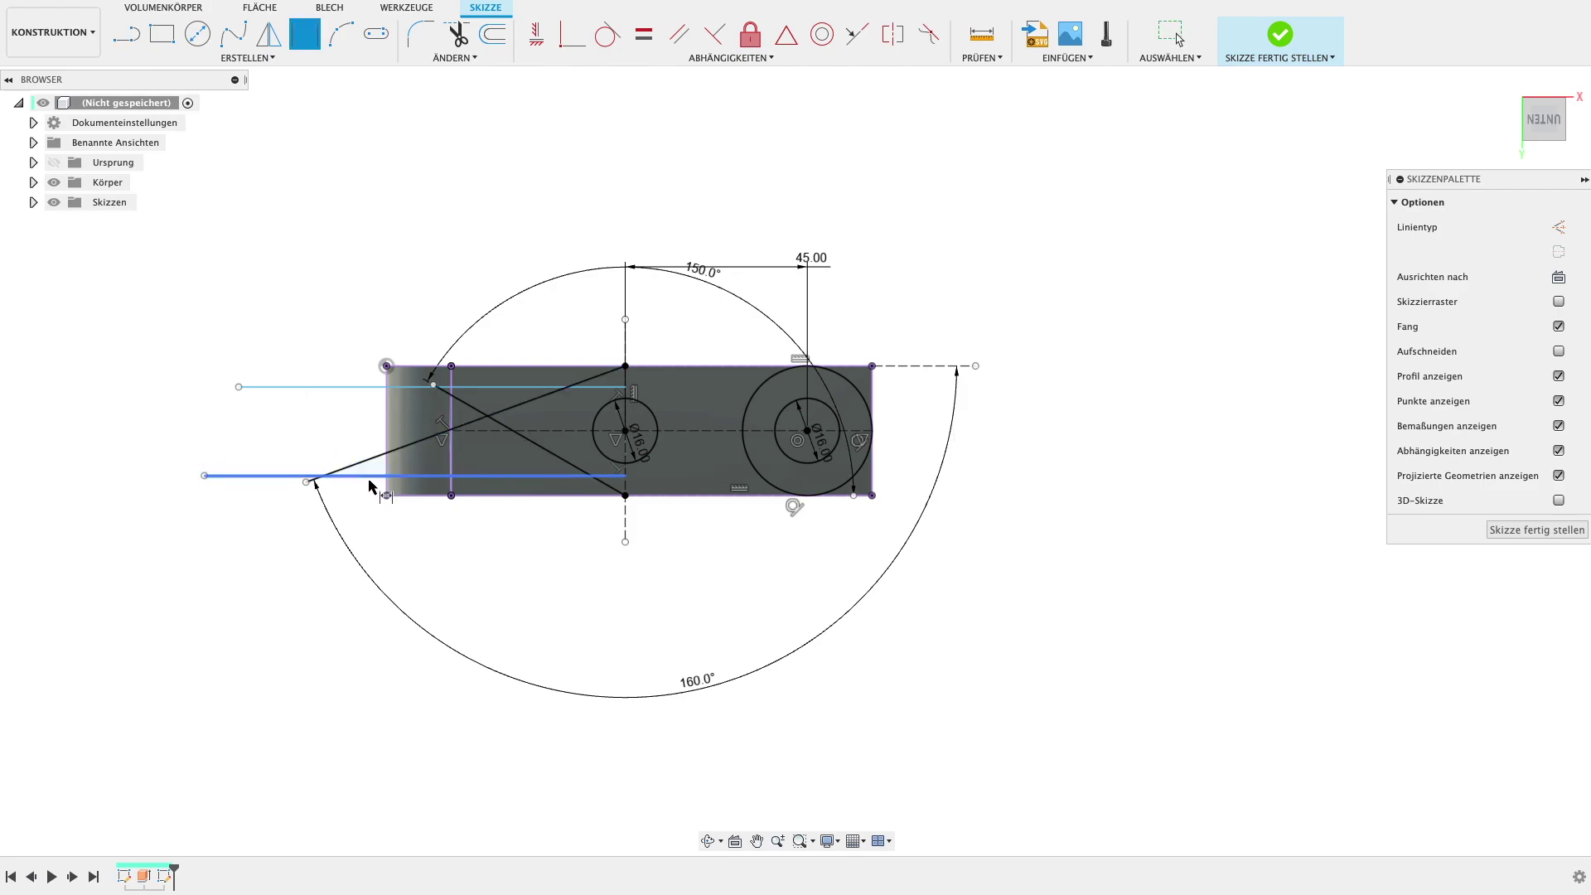
{"action": "left_click", "coordinate": [368, 473]}
{"action": "left_click", "coordinate": [355, 386]}
{"action": "left_click", "coordinate": [185, 434]}
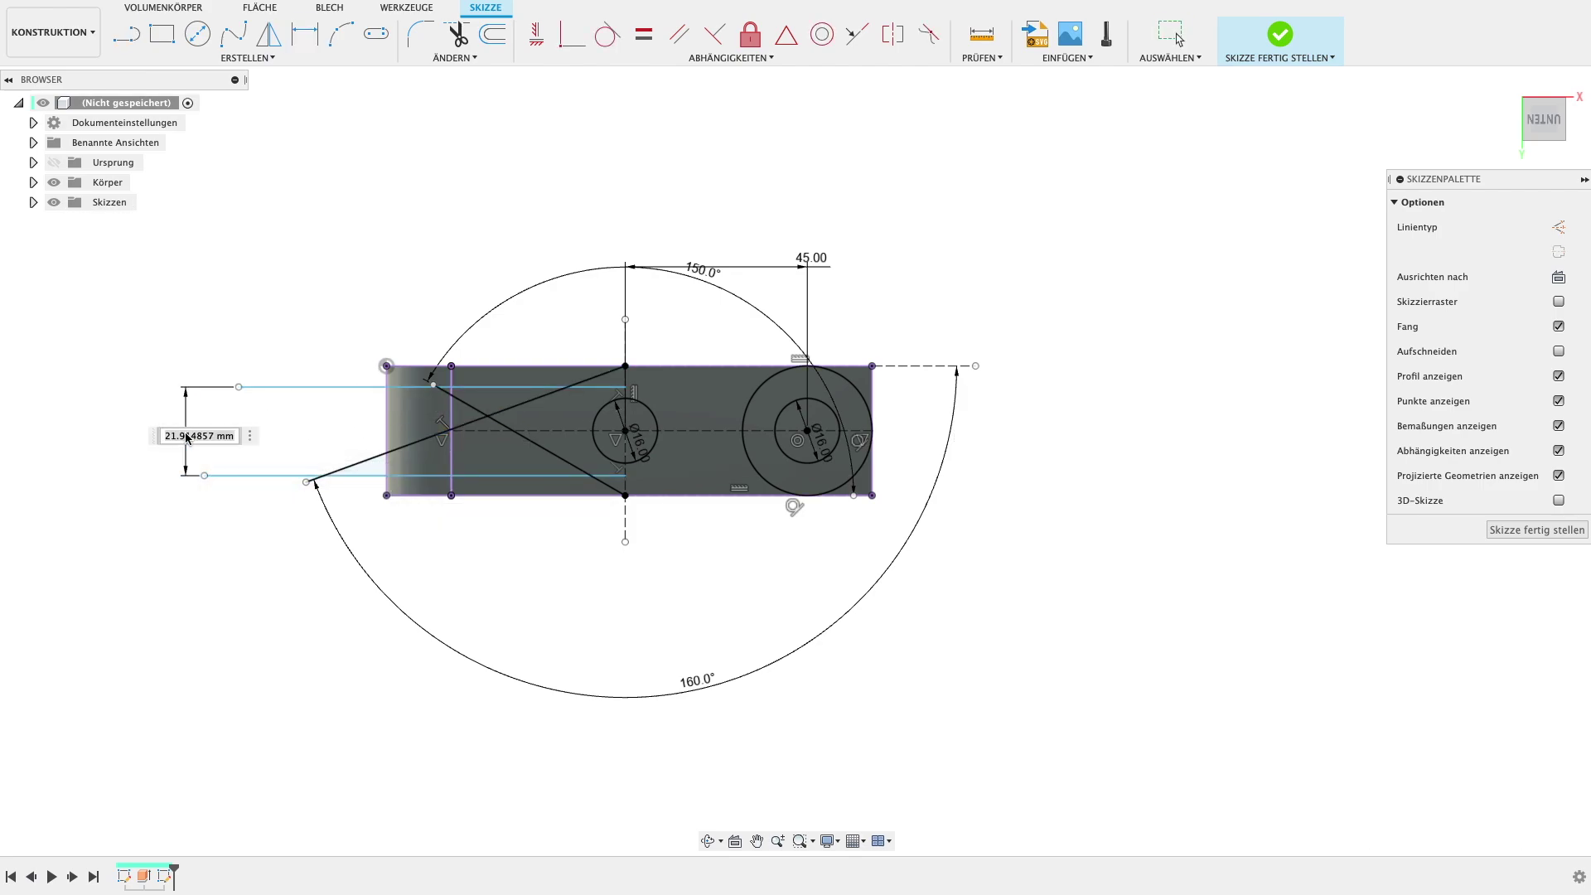
{"action": "type", "text": "17"}
{"action": "key", "text": "Return"}
{"action": "left_click", "coordinate": [600, 452]}
{"action": "left_click", "coordinate": [278, 423]}
{"action": "type", "text": "8"}
{"action": "key", "text": "Return"}
{"action": "scroll", "coordinate": [328, 365], "scroll_direction": "up", "scroll_amount": 2}
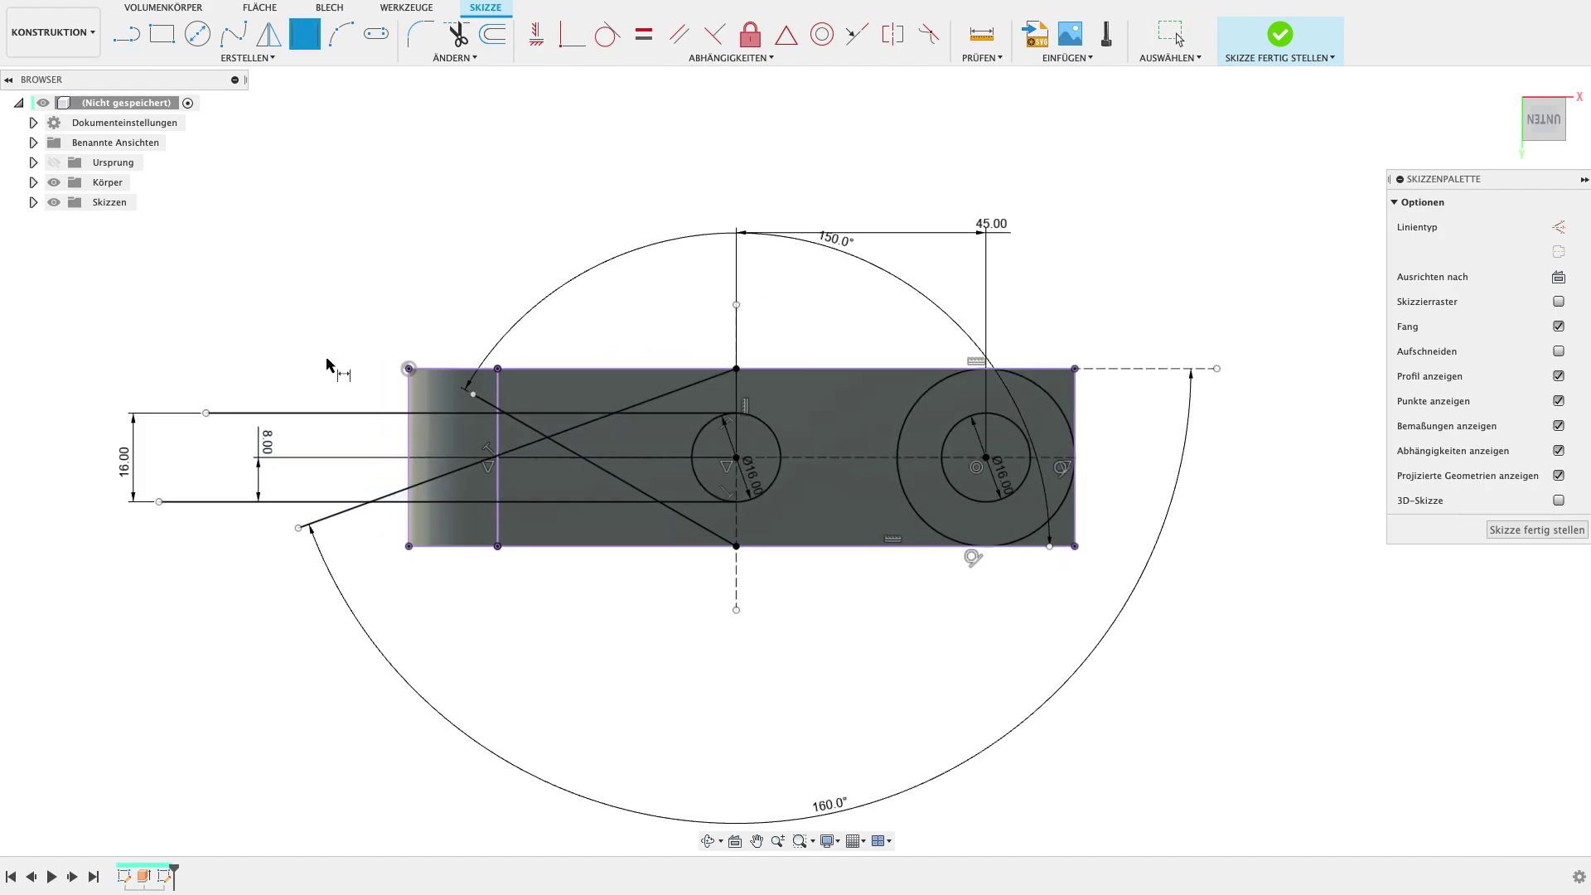
{"action": "scroll", "coordinate": [327, 364], "scroll_direction": "up", "scroll_amount": 2}
{"action": "key", "text": "t"}
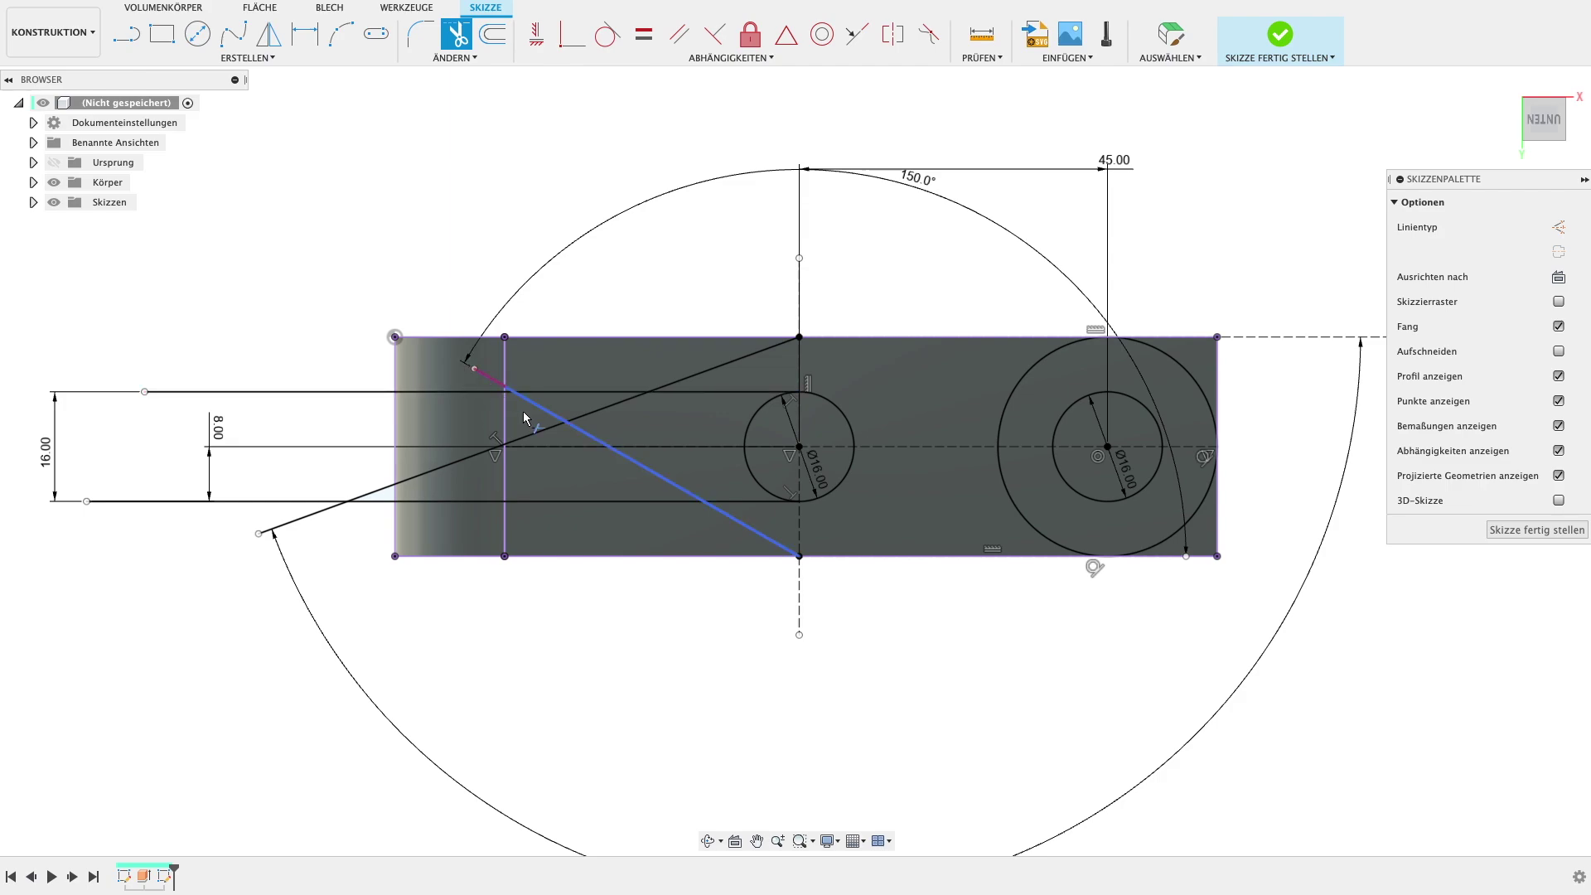
- Trim the extra diagonals, horizontals and the circle's left half, then finish the sketch
{"action": "left_click", "coordinate": [551, 413]}
{"action": "key", "text": "ctrl+z"}
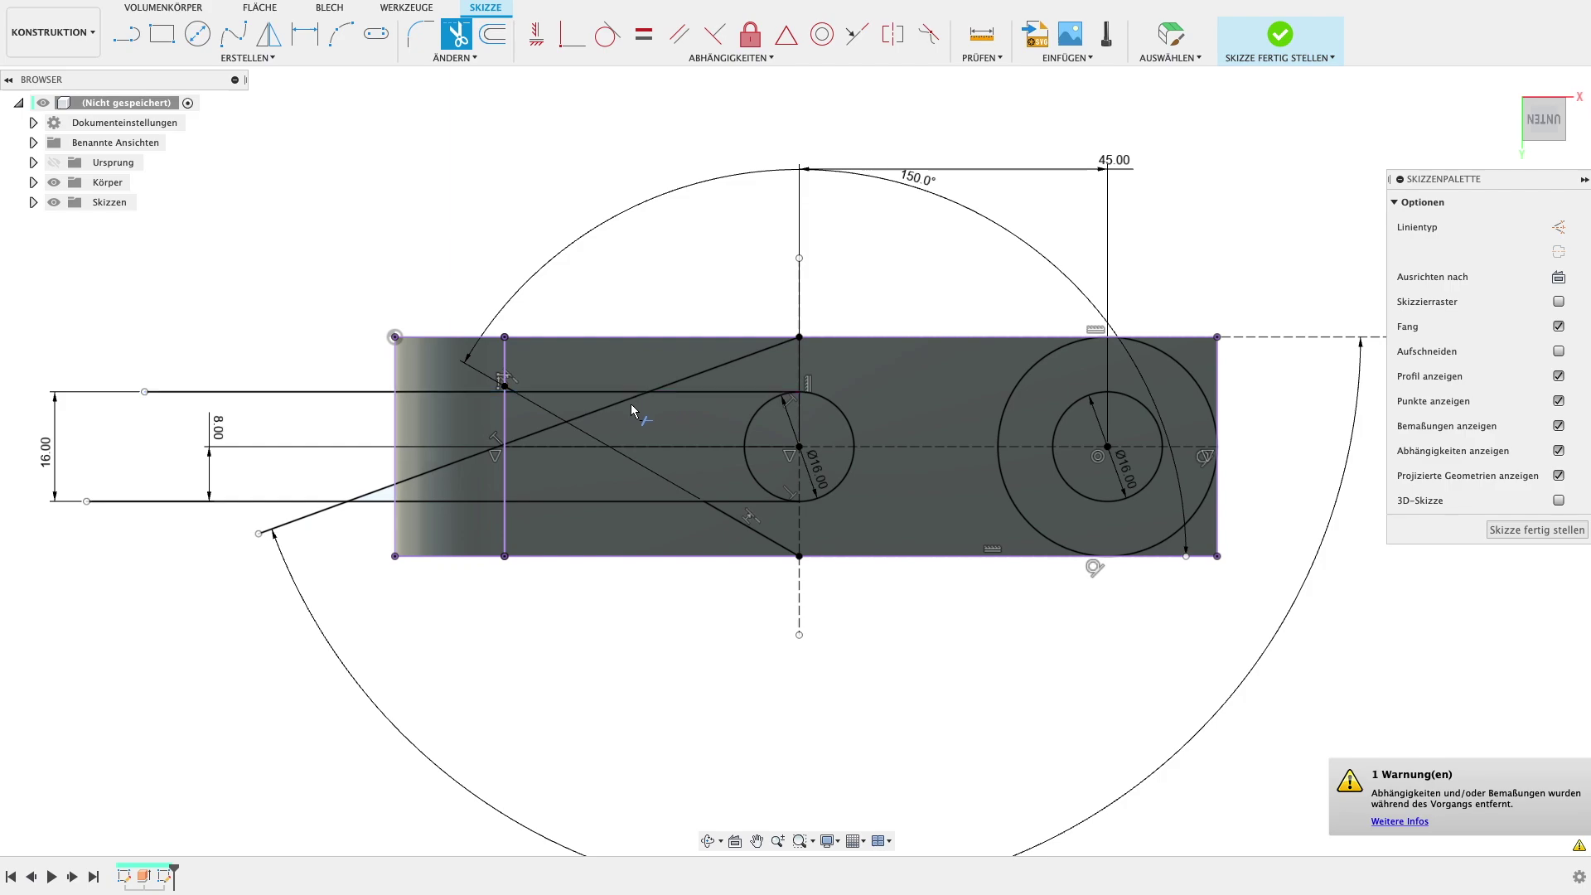
{"action": "left_click", "coordinate": [617, 403]}
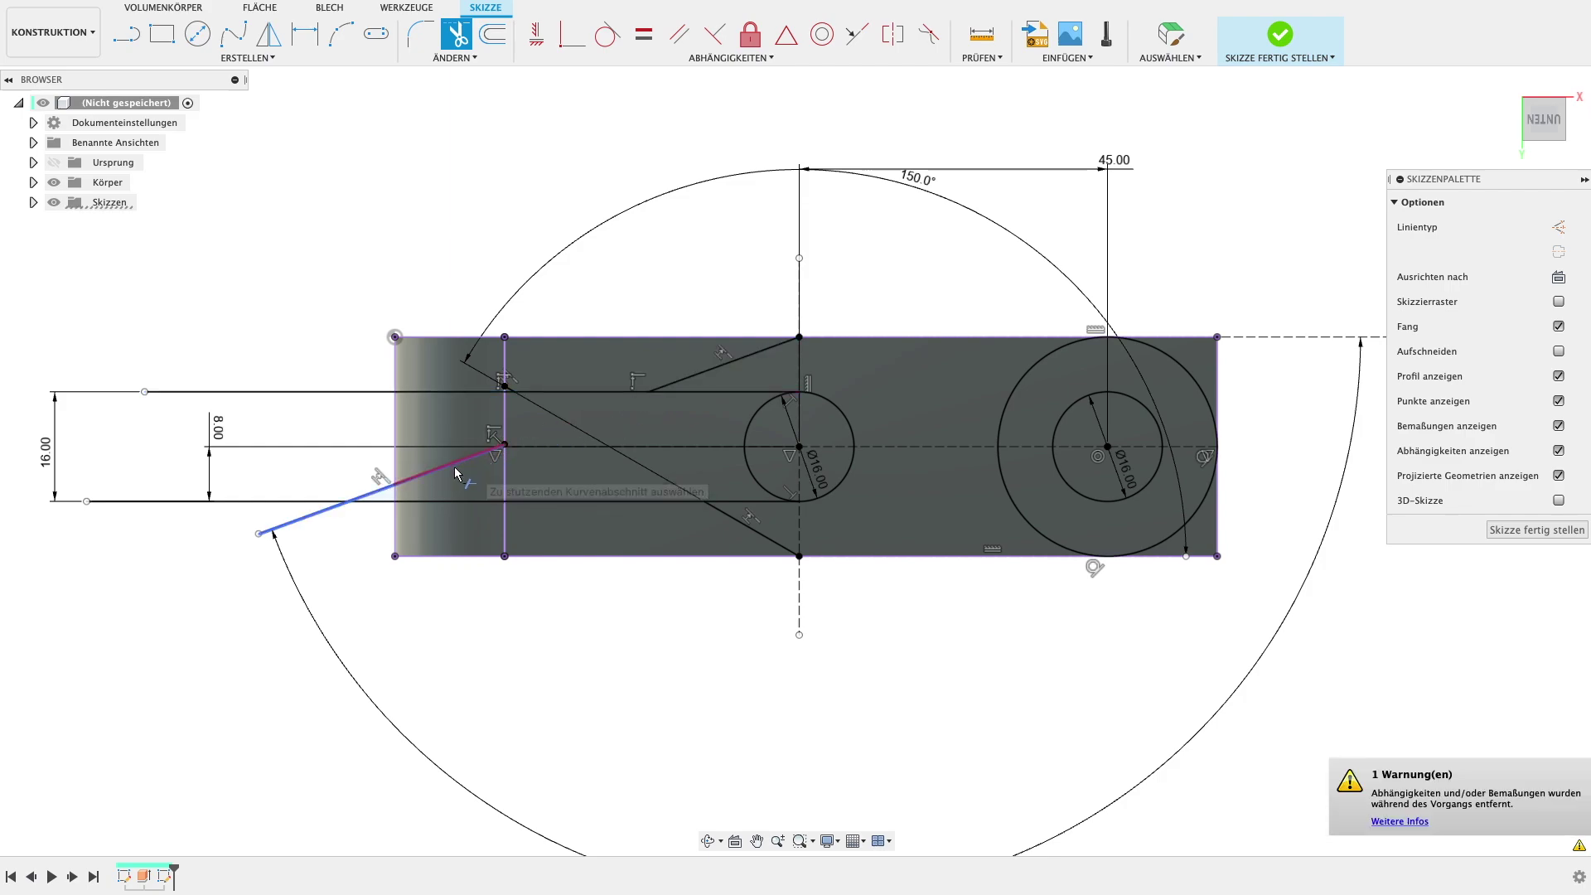
{"action": "left_click", "coordinate": [369, 494]}
{"action": "left_click", "coordinate": [328, 519]}
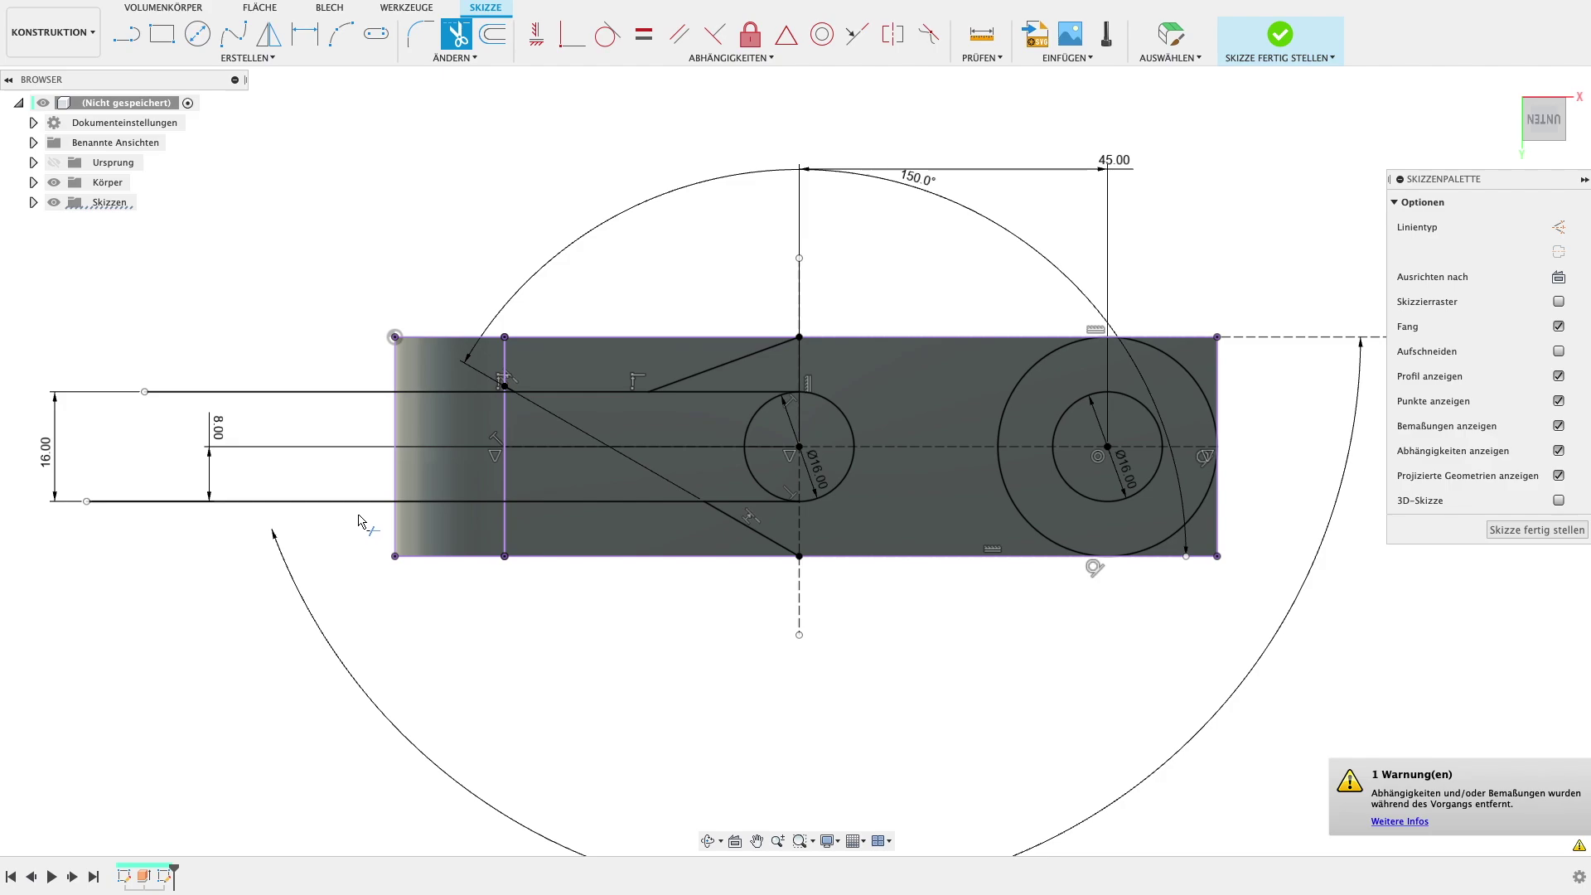
{"action": "left_click", "coordinate": [361, 501]}
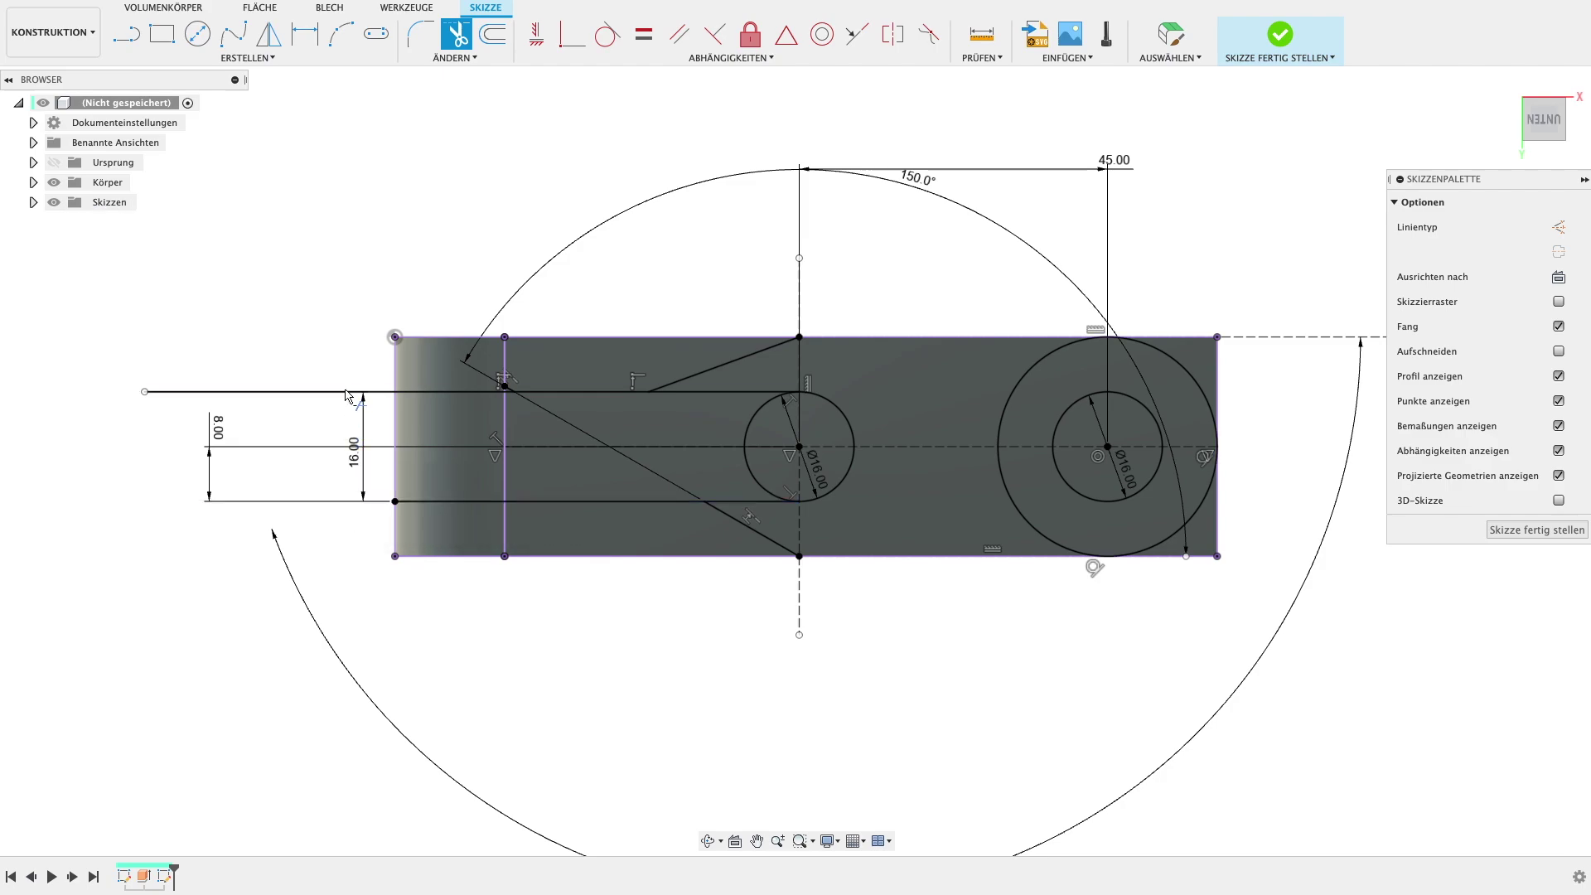
{"action": "left_click", "coordinate": [346, 393]}
{"action": "left_click", "coordinate": [724, 390]}
{"action": "left_click", "coordinate": [746, 503]}
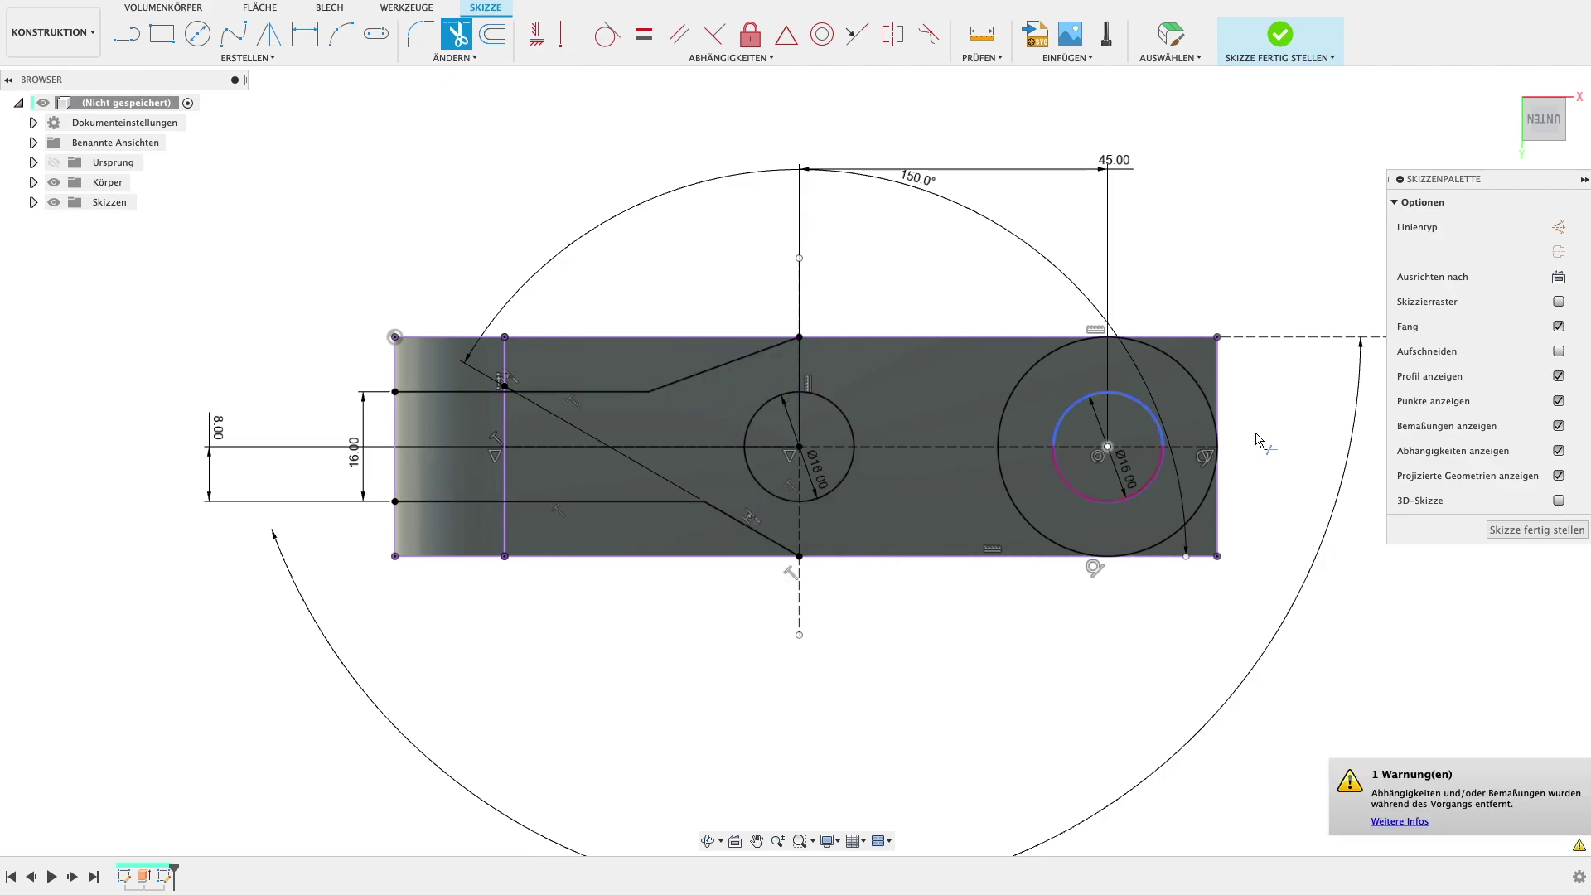
{"action": "left_click", "coordinate": [1026, 381]}
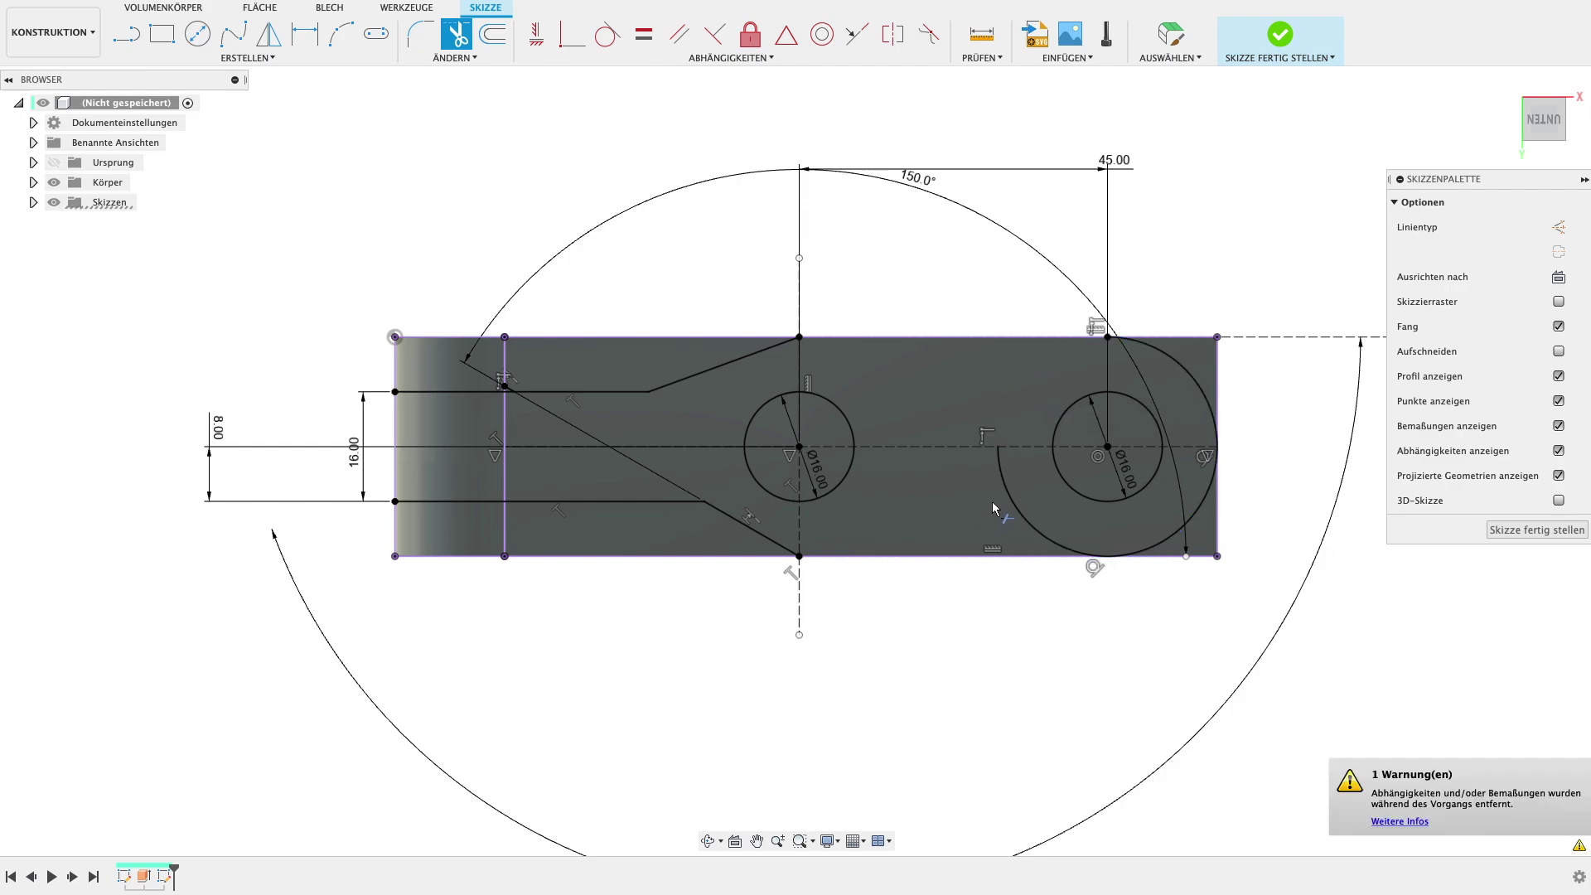
{"action": "left_click", "coordinate": [1537, 529]}
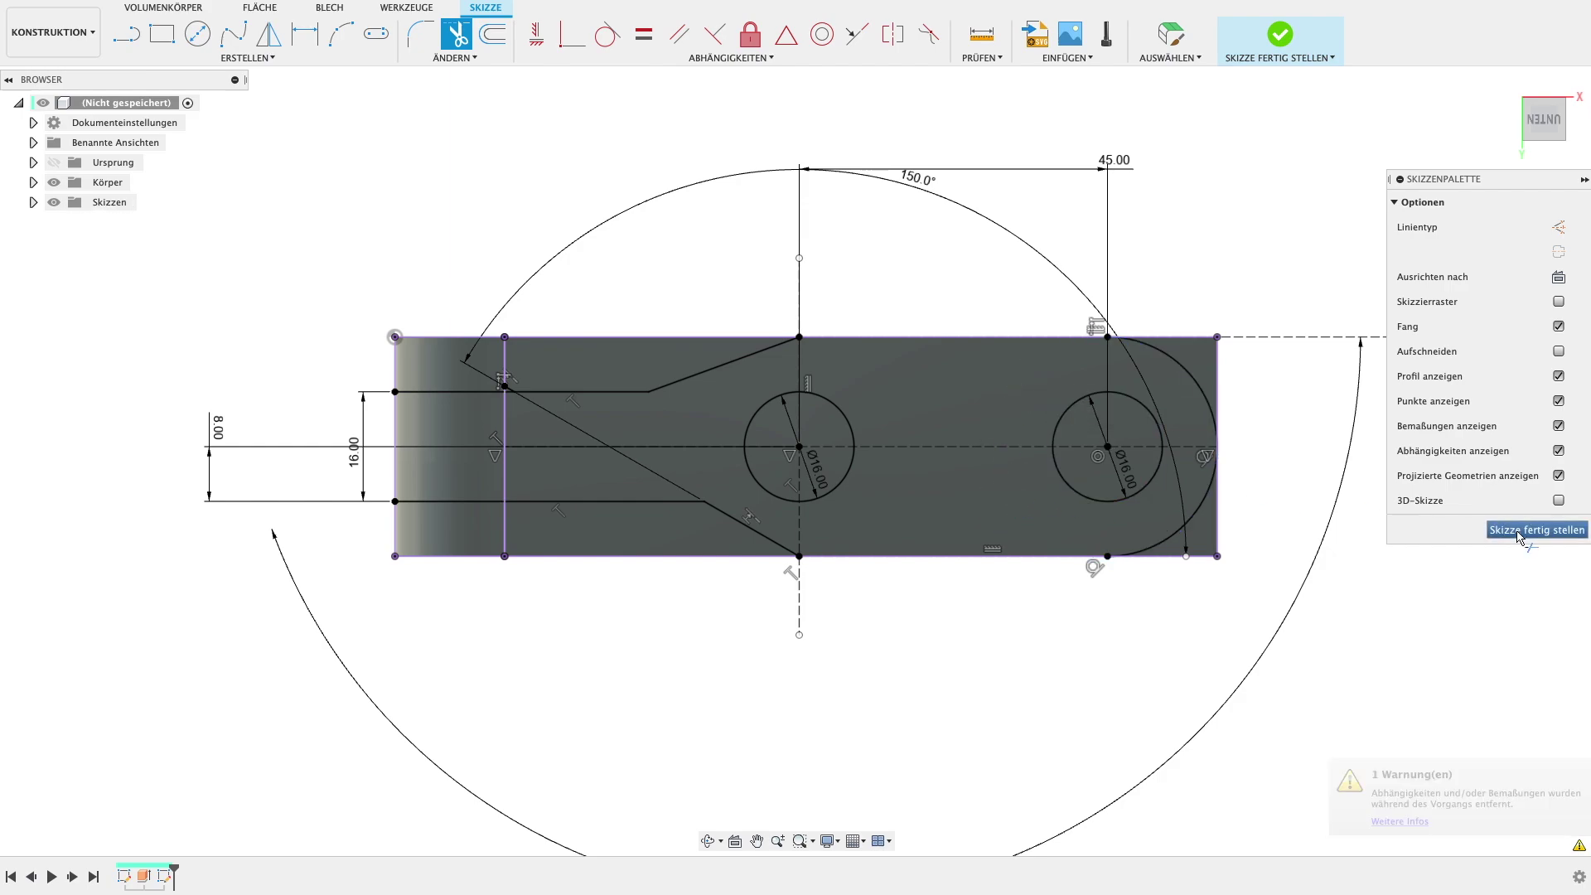
{"action": "scroll", "coordinate": [1348, 508], "scroll_direction": "down", "scroll_amount": 5}
- Trim away the square corners beside the end arc to round the surface's end
{"action": "middle_click_drag", "start_coordinate": [1342, 430], "coordinate": [1031, 439]}
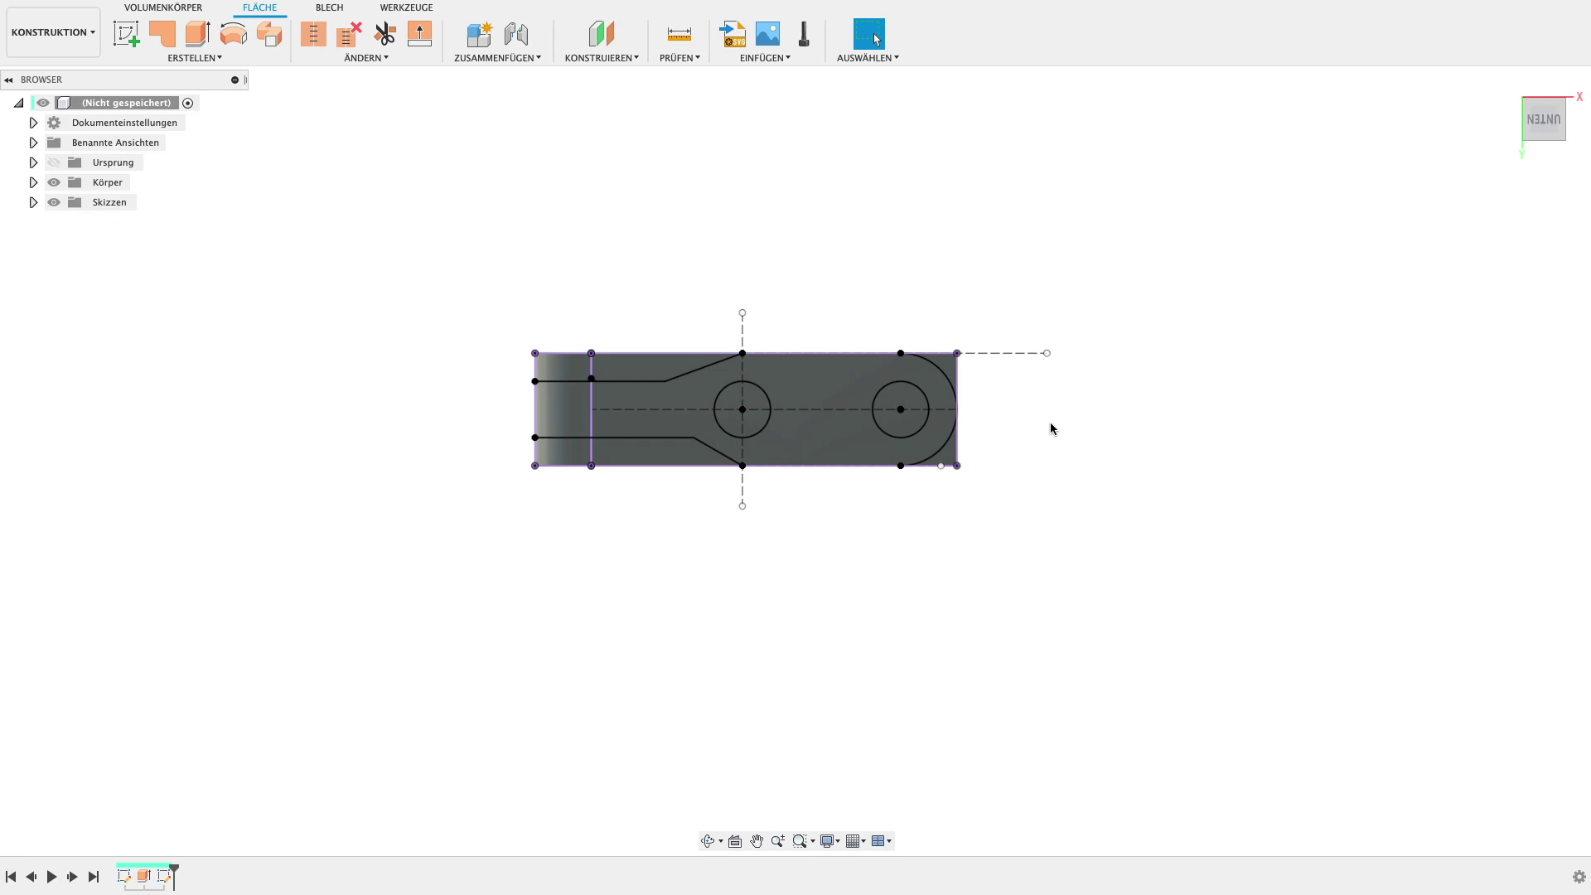
{"action": "left_click", "coordinate": [384, 33]}
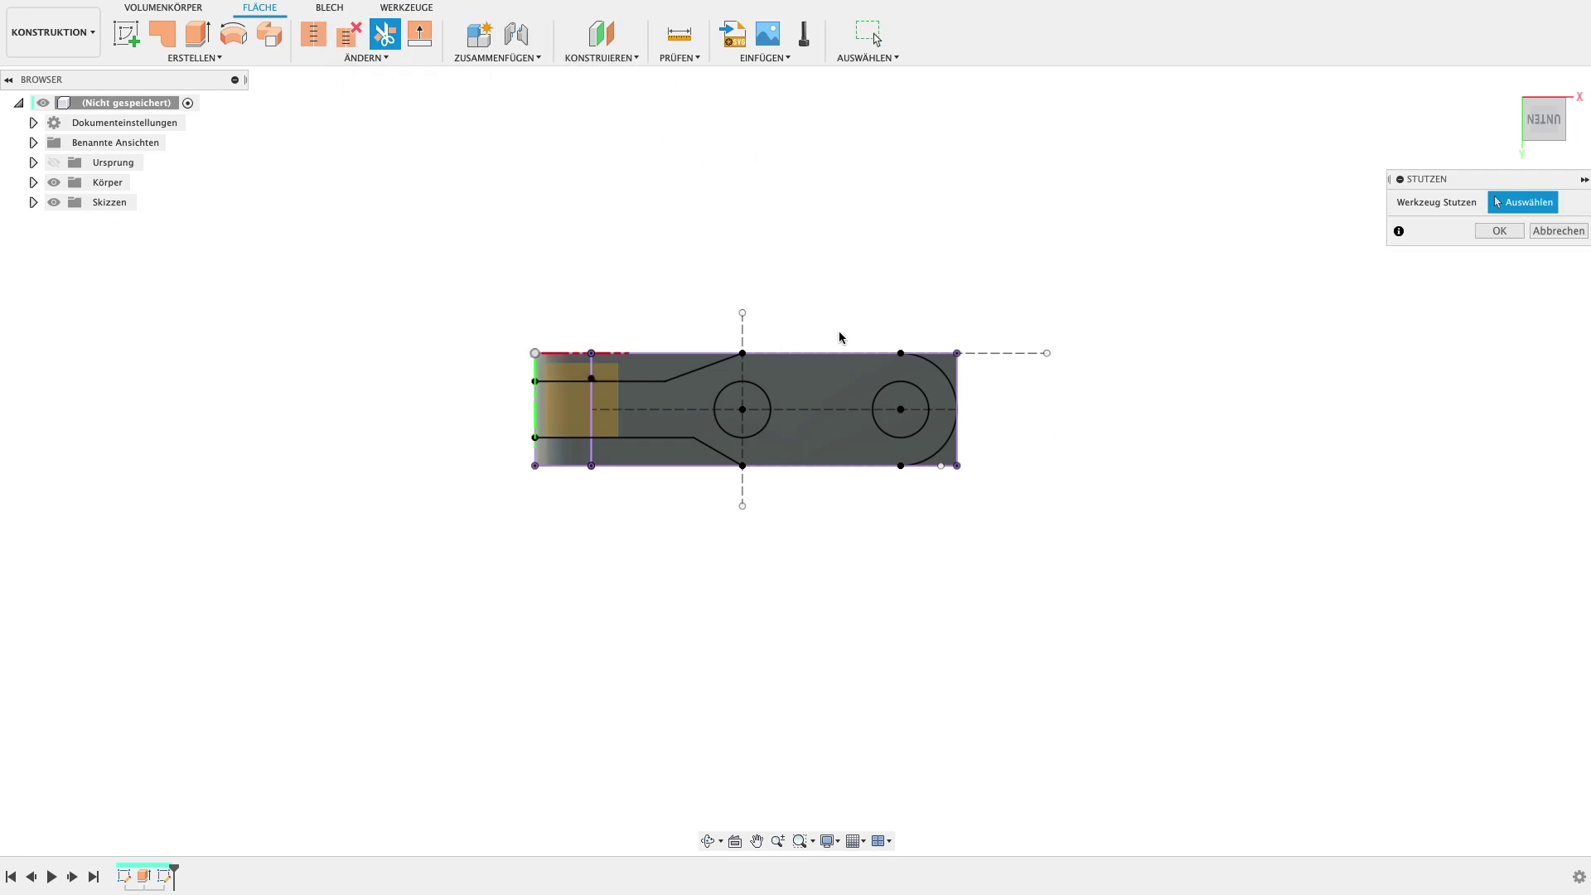
{"action": "left_click", "coordinate": [921, 362]}
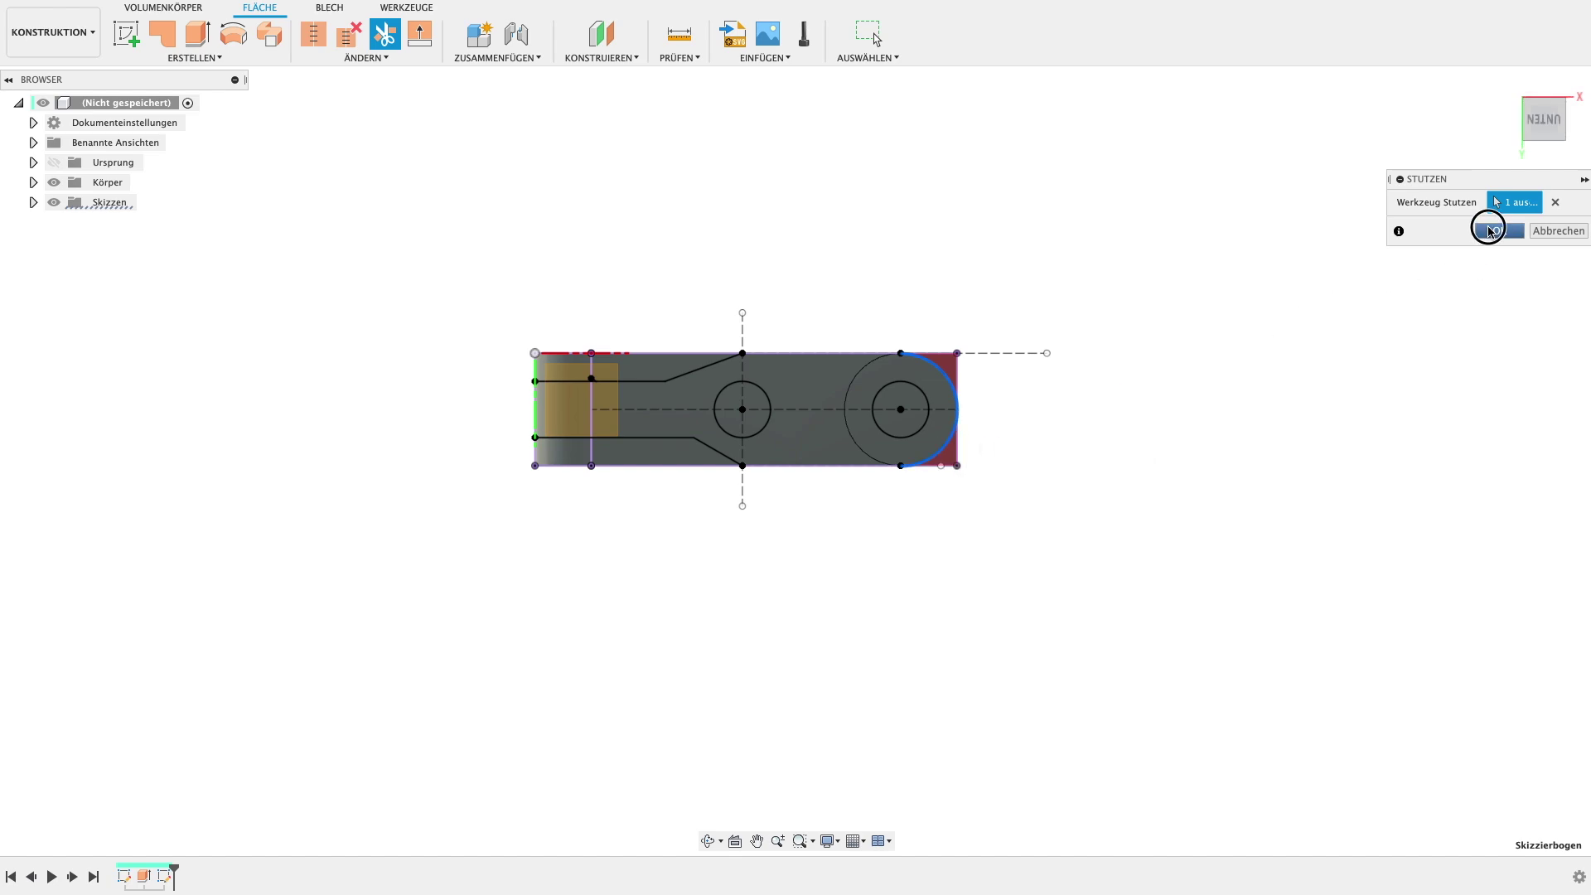
{"action": "left_click", "coordinate": [1496, 230]}
- Cut the two circular holes out of the surface using the left and right circles
{"action": "left_click", "coordinate": [385, 33]}
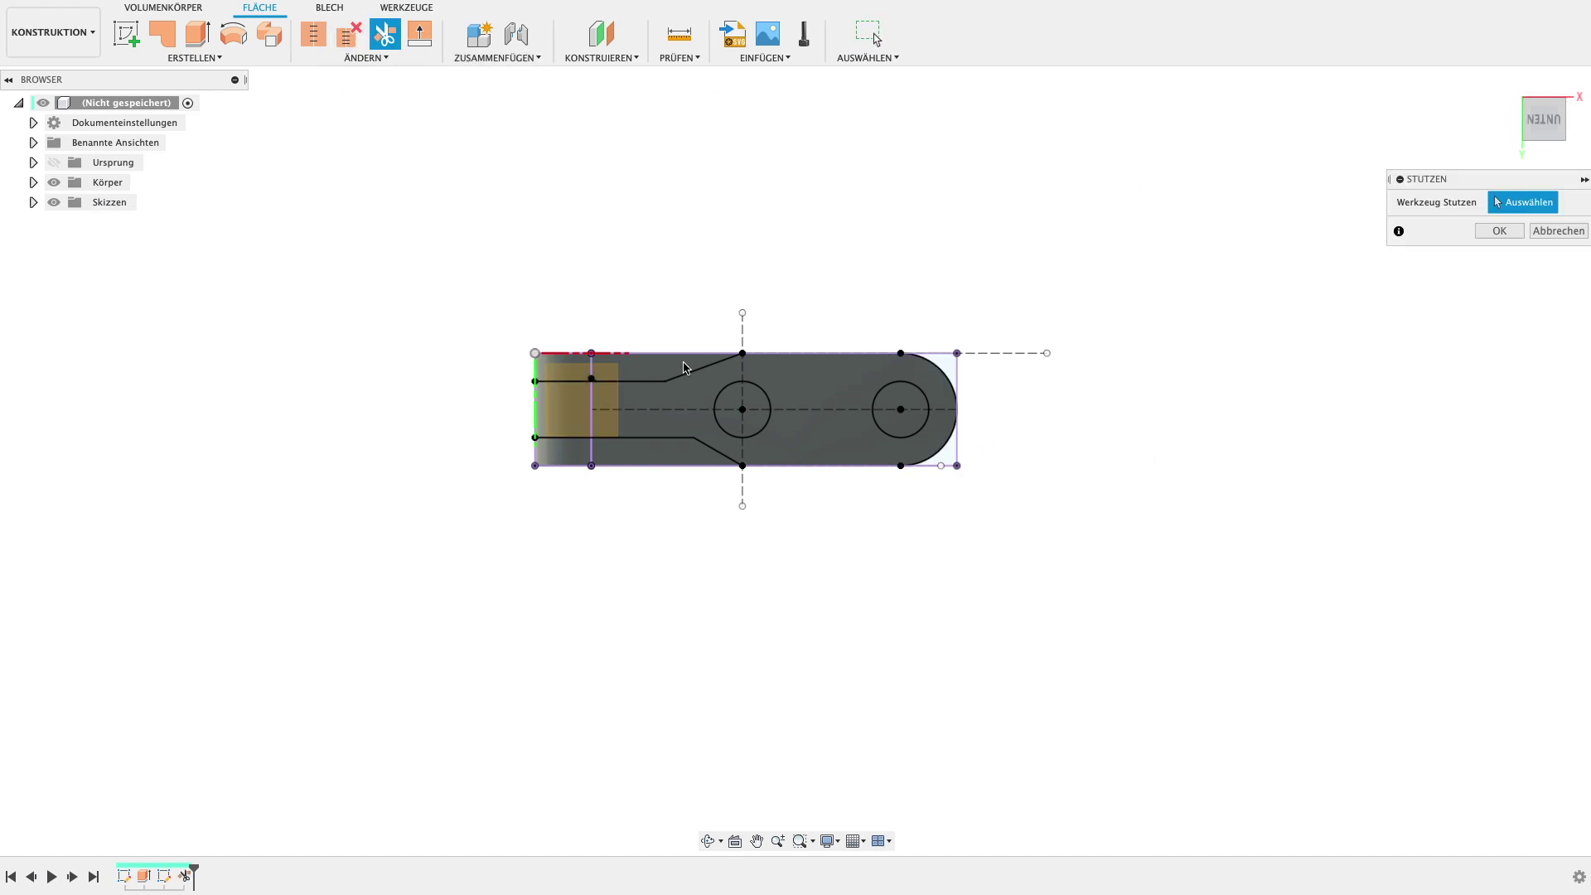
{"action": "left_click", "coordinate": [769, 406]}
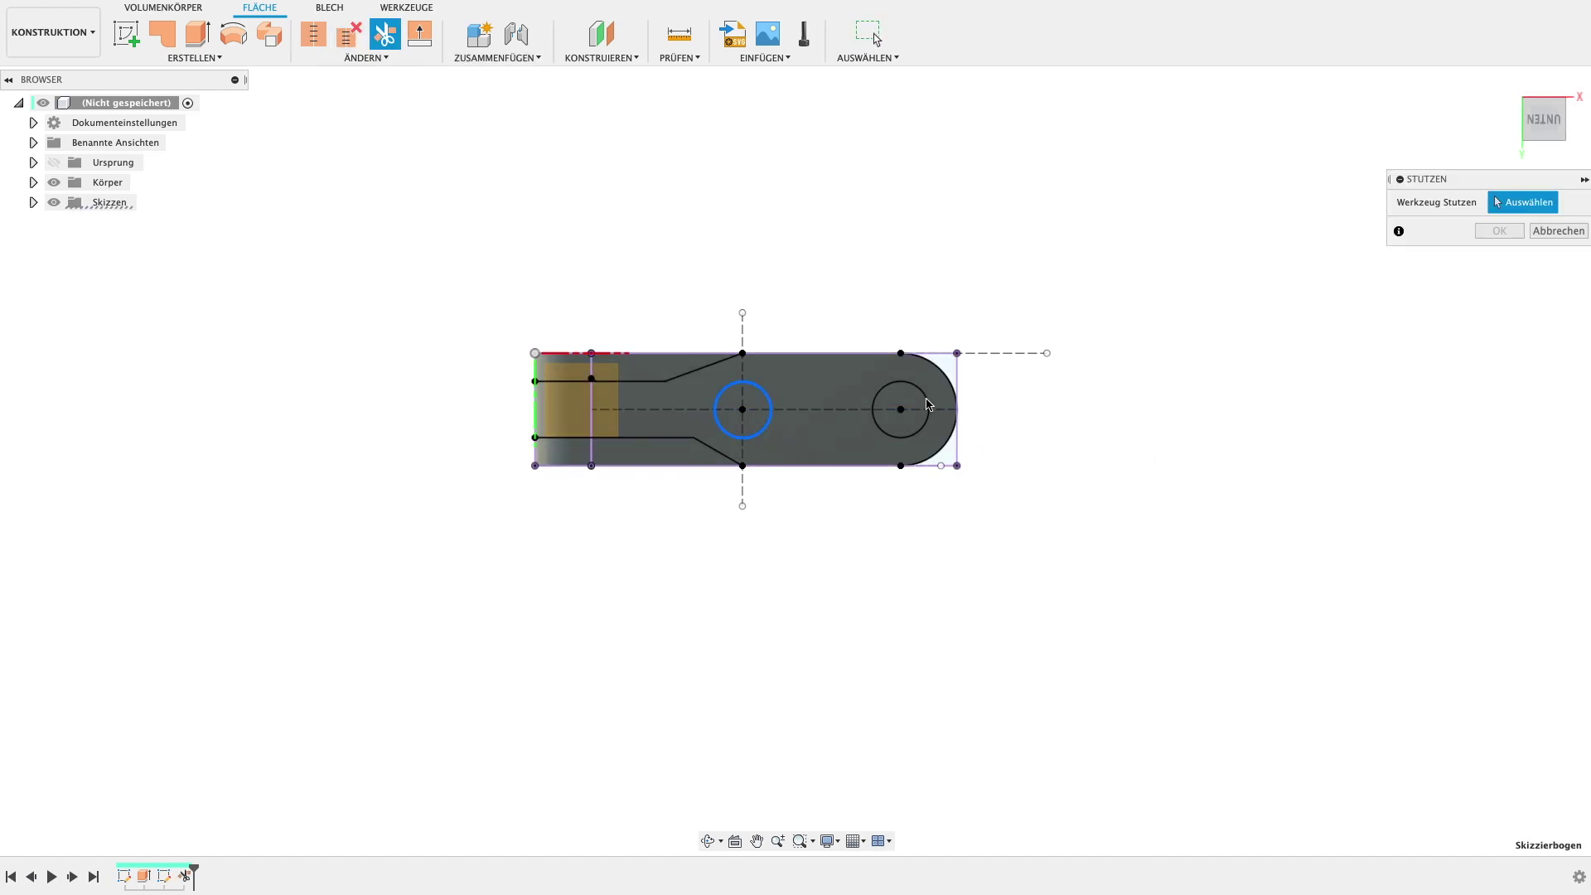
{"action": "left_click", "coordinate": [725, 418]}
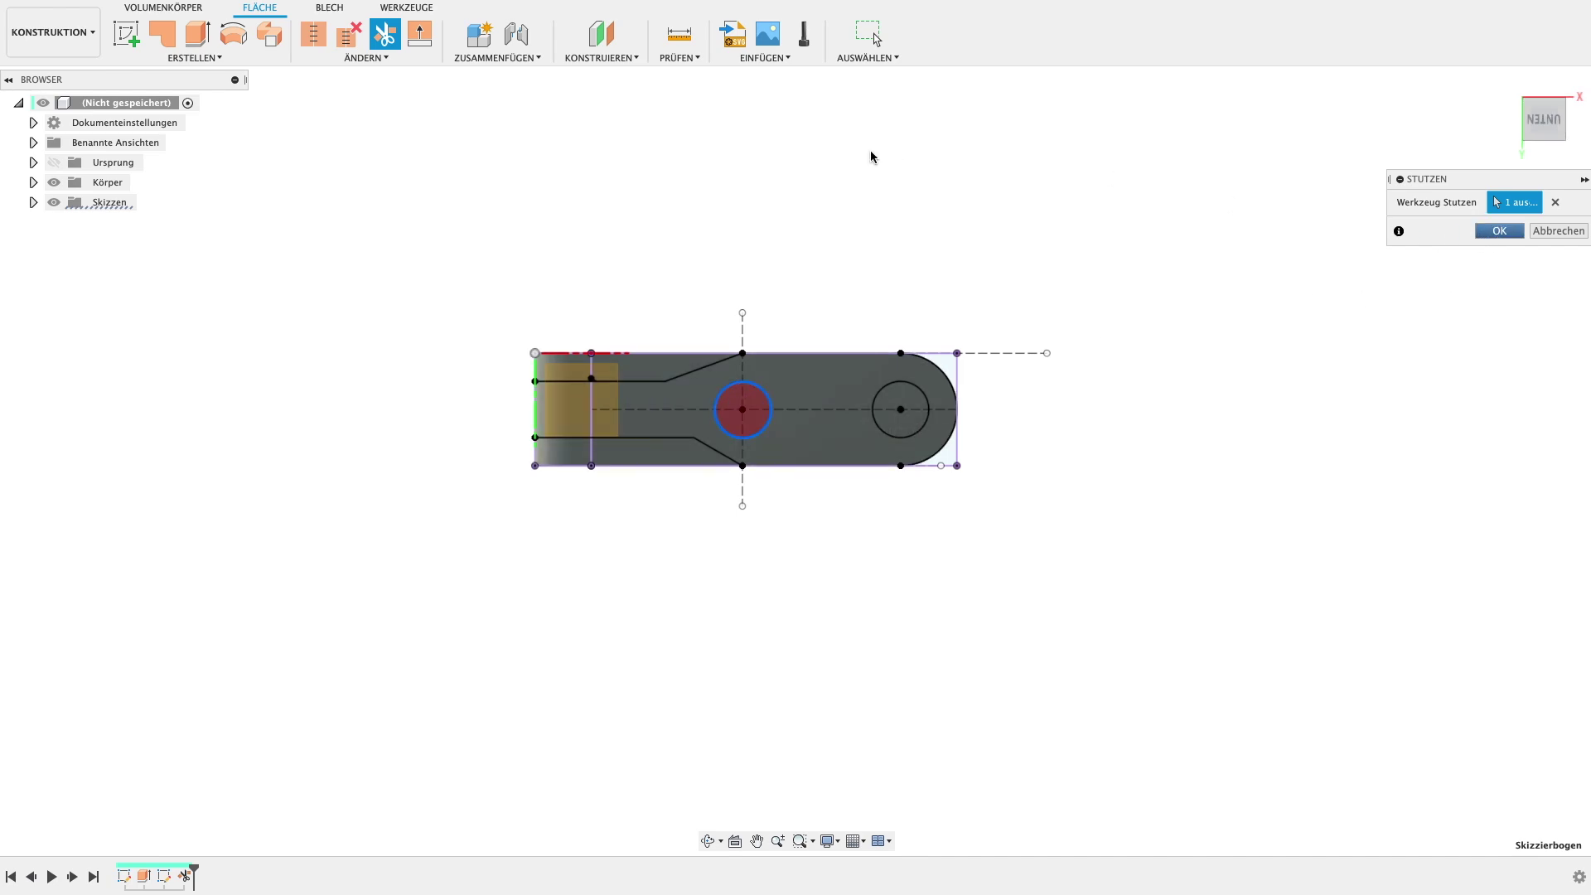
{"action": "left_click", "coordinate": [382, 33]}
{"action": "left_click", "coordinate": [923, 404]}
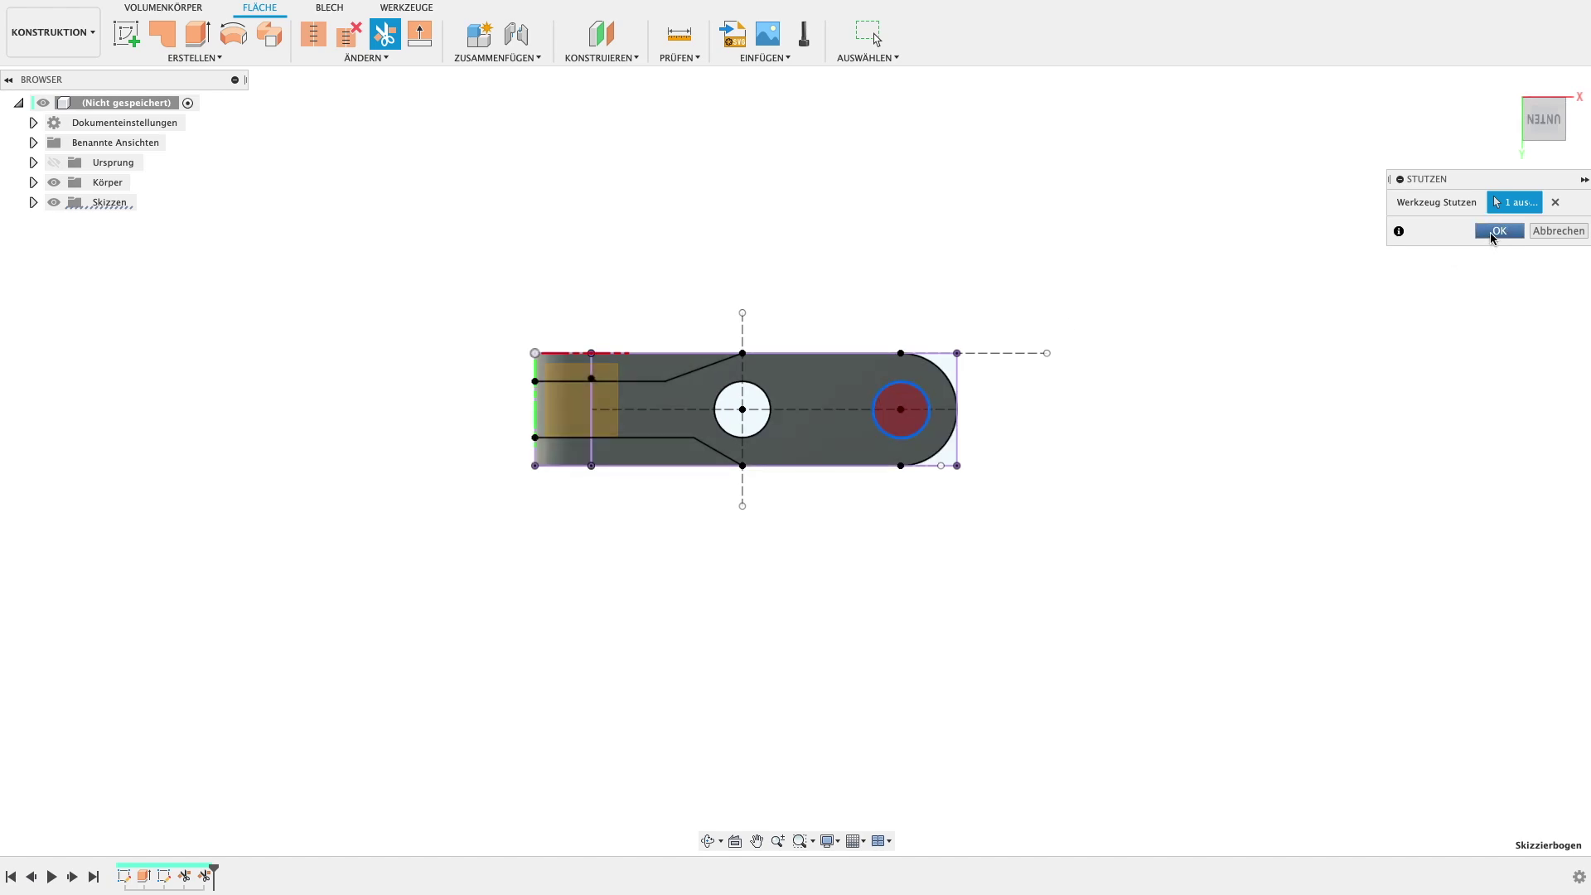
{"action": "left_click", "coordinate": [1498, 231]}
- Trim away the regions above and below the tapered leg using both line chains
{"action": "left_click", "coordinate": [382, 33]}
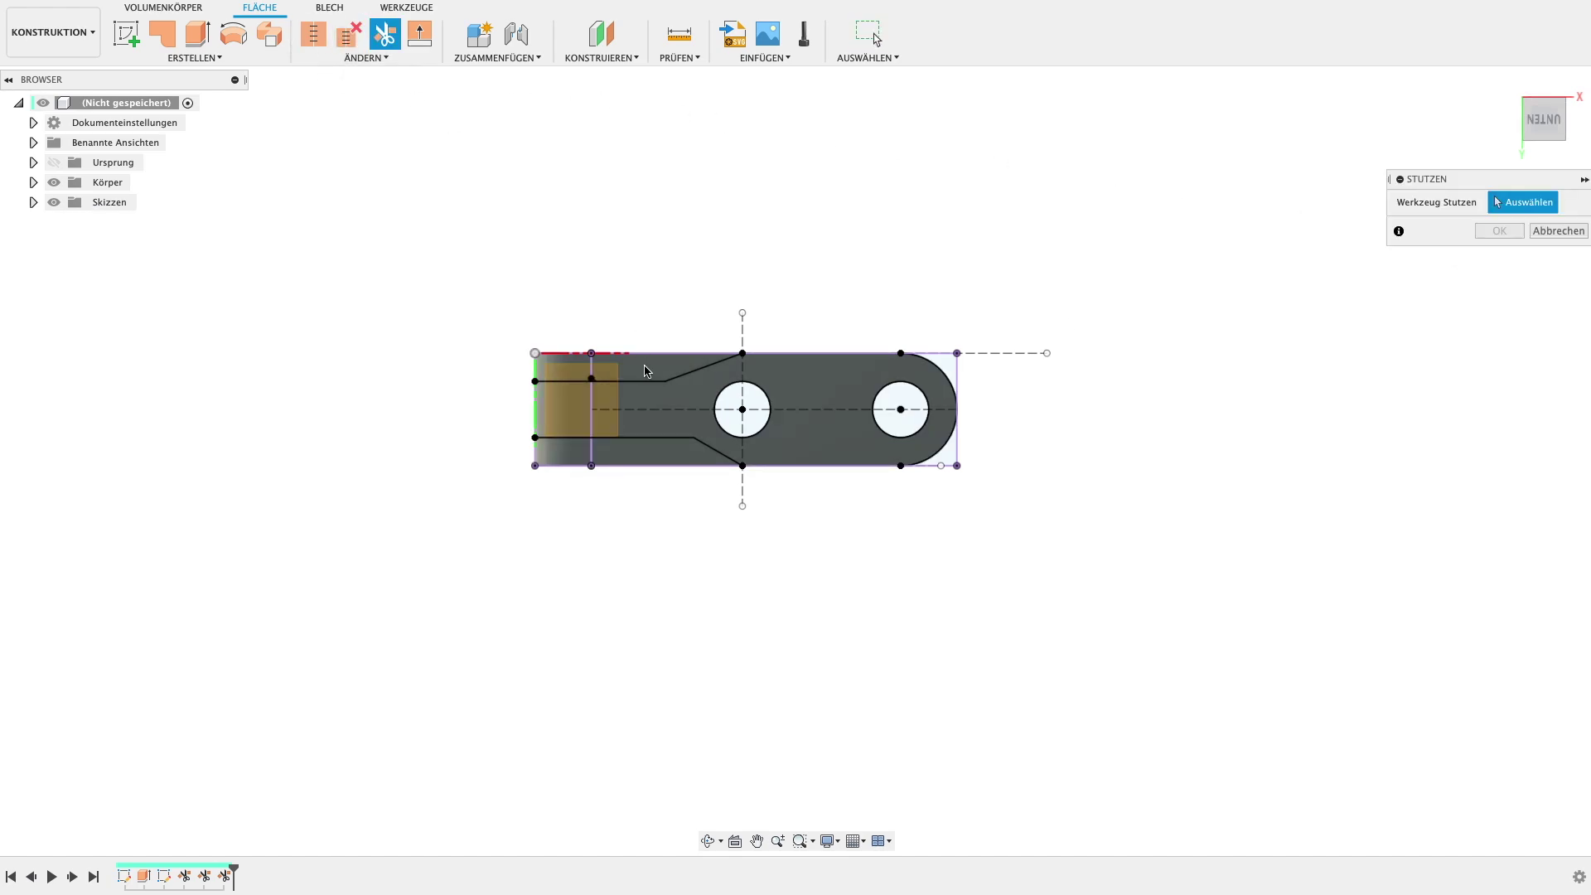
{"action": "left_click", "coordinate": [654, 380]}
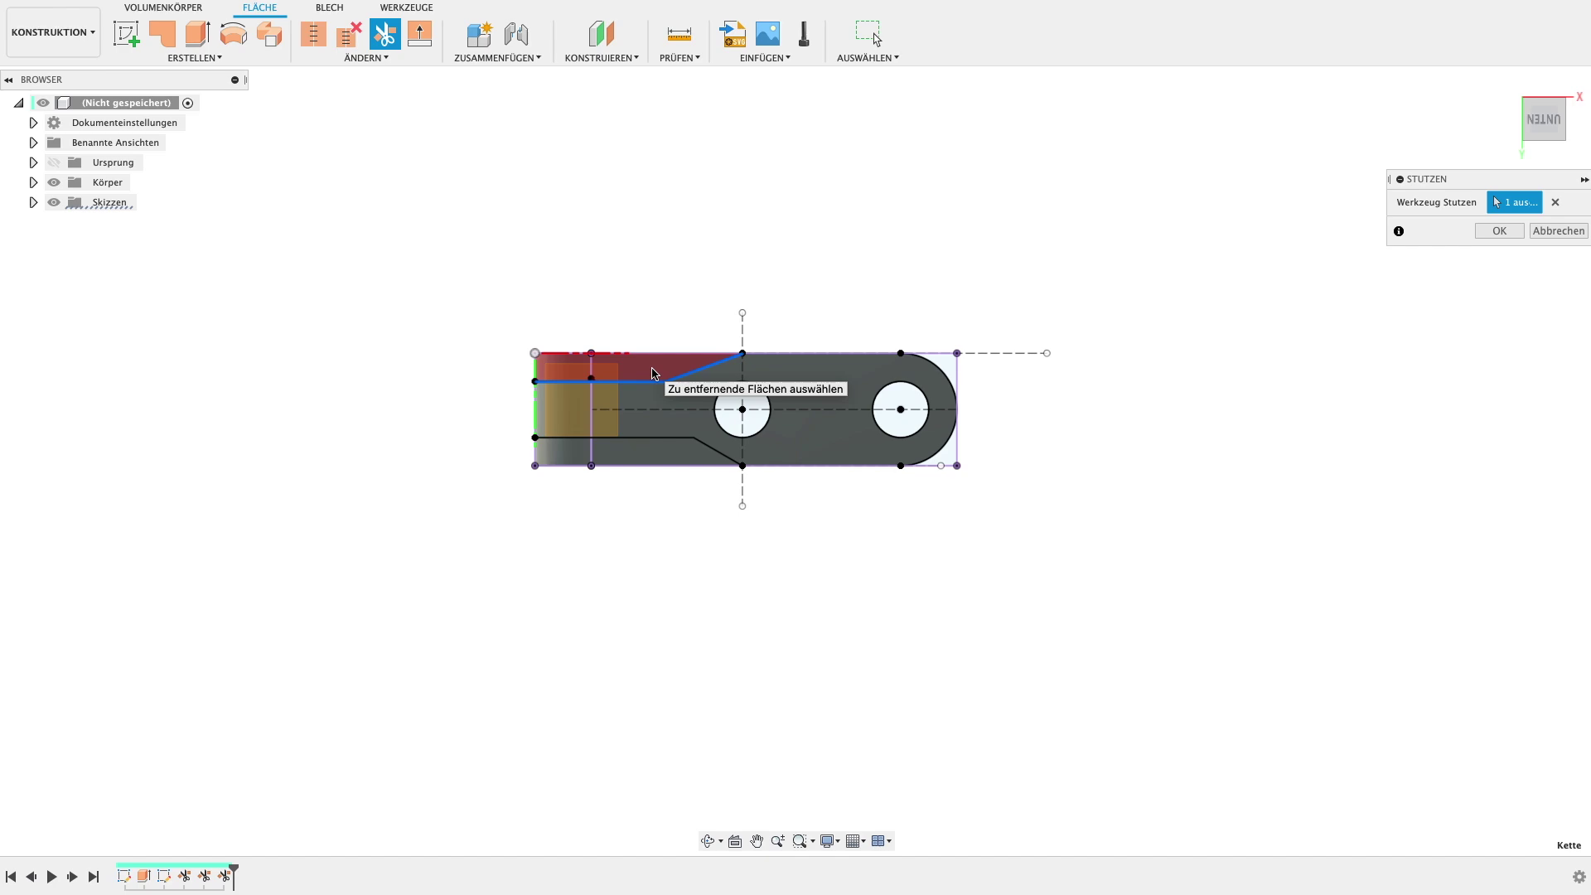
{"action": "left_click", "coordinate": [1498, 231]}
{"action": "left_click", "coordinate": [392, 37]}
{"action": "left_click", "coordinate": [663, 437]}
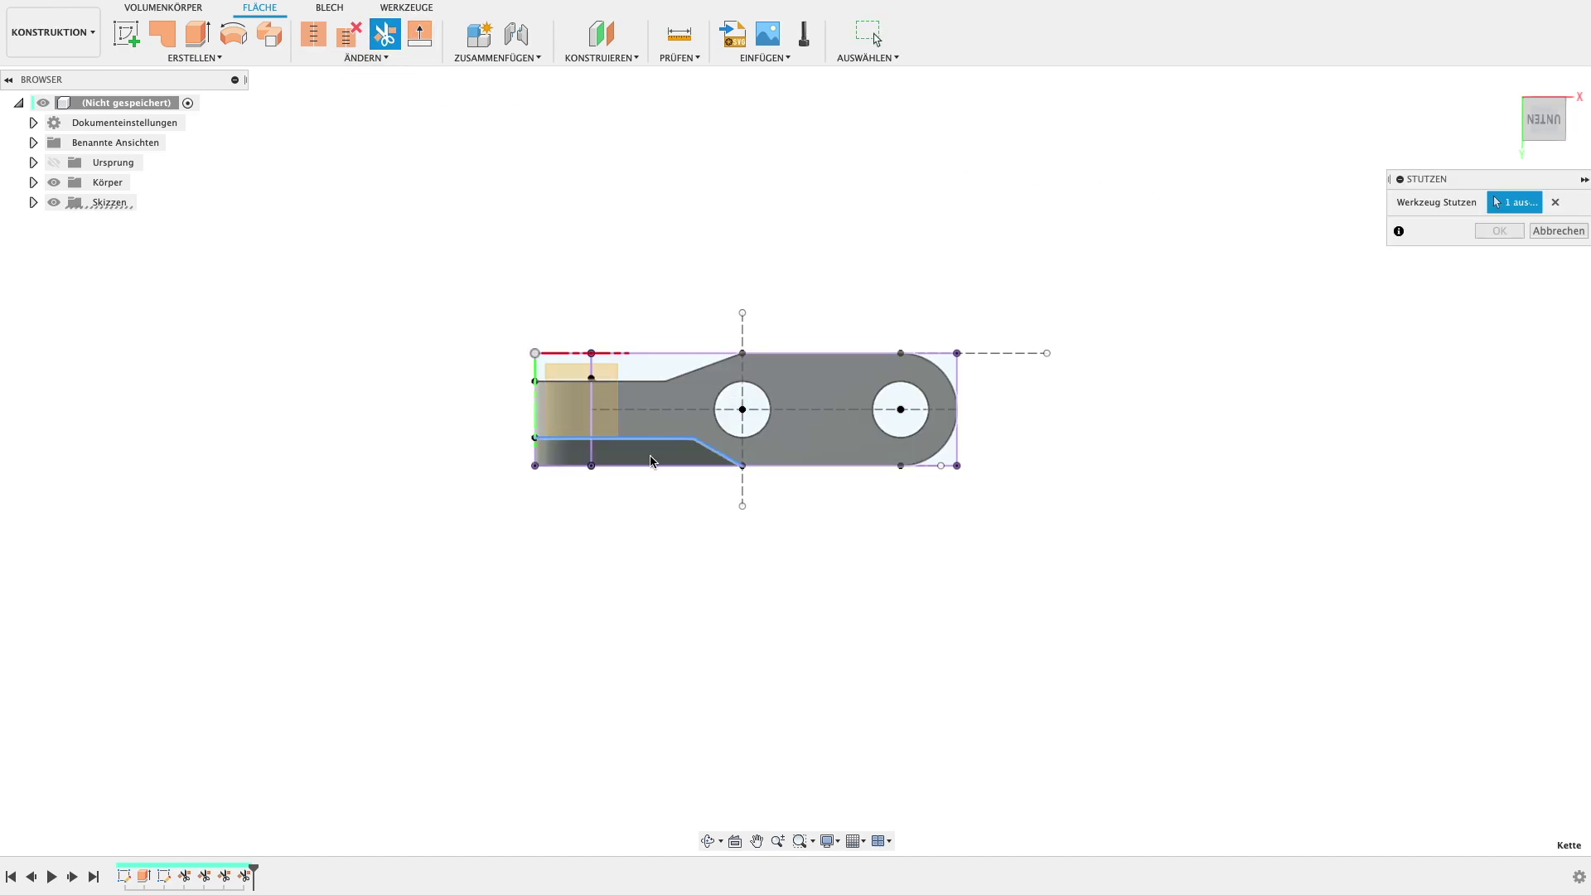
{"action": "left_click", "coordinate": [1498, 232]}
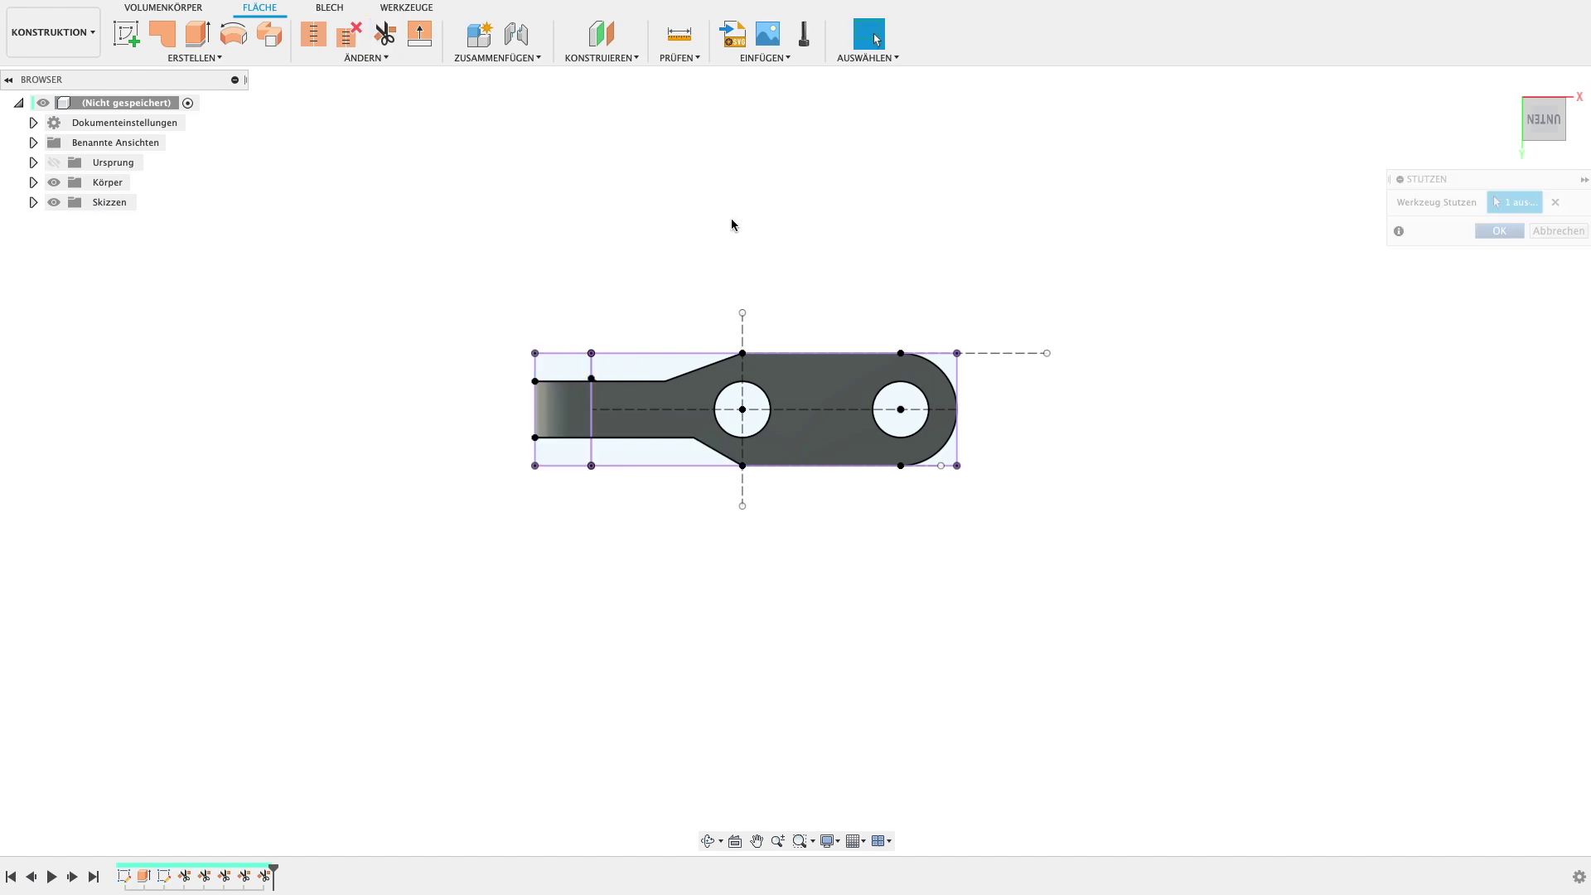
- Orbit to inspect the trimmed bracket in 3D, then bring up the reference drawing
{"action": "left_click", "coordinate": [33, 202]}
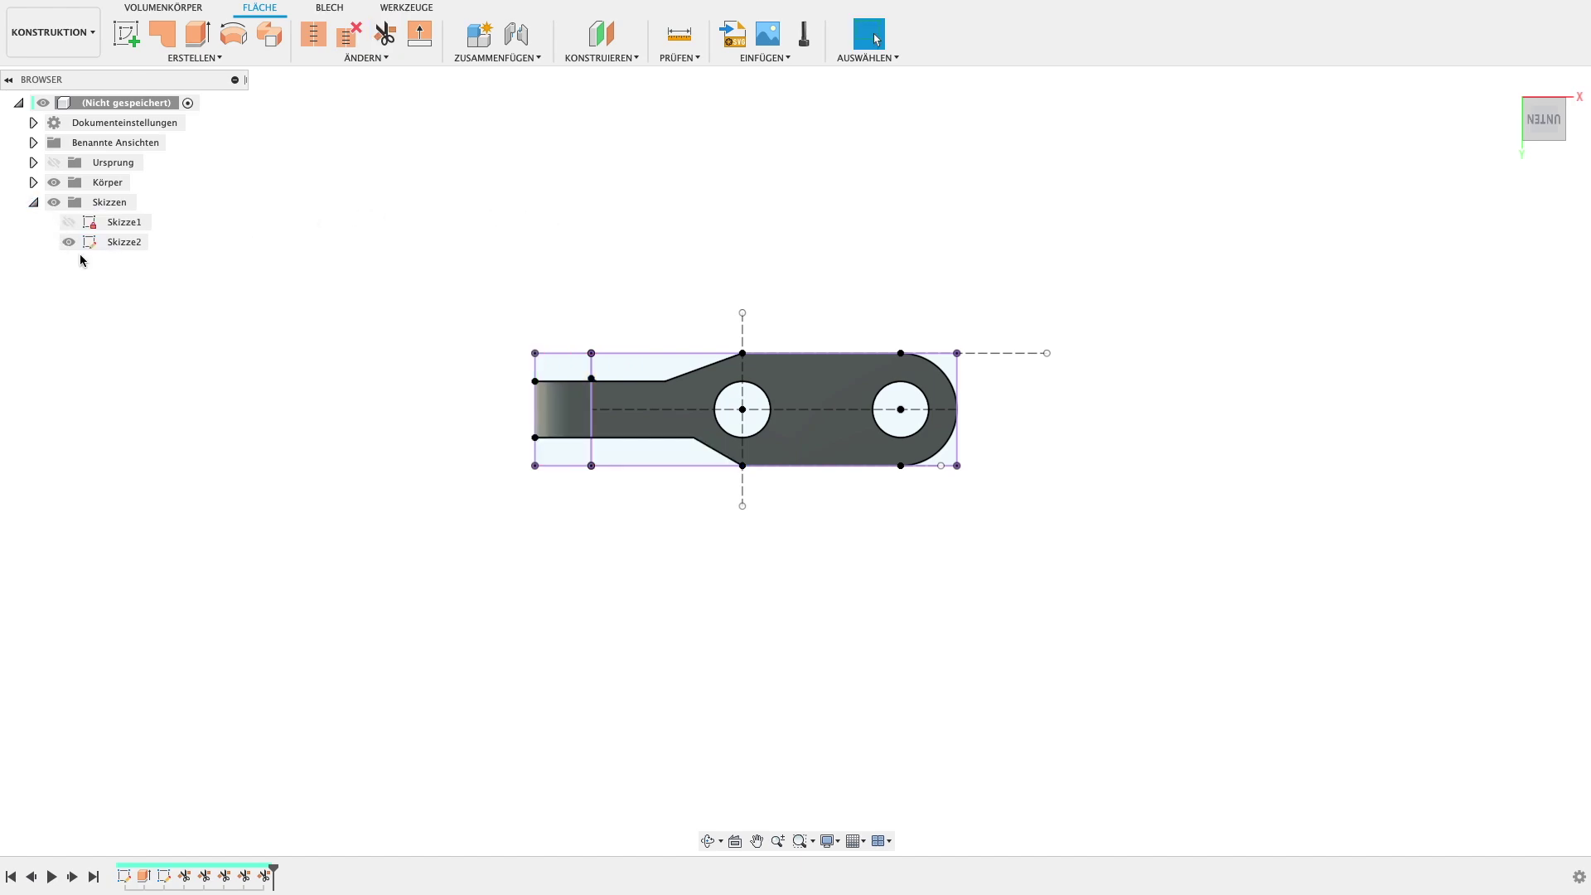
{"action": "mouse_move", "coordinate": [611, 242]}
{"action": "middle_mouse_down", "text": "shift"}
{"action": "mouse_move", "coordinate": [624, 434]}
{"action": "mouse_move", "coordinate": [783, 426]}
{"action": "mouse_move", "coordinate": [462, 373]}
{"action": "mouse_move", "coordinate": [510, 401]}
{"action": "mouse_move", "coordinate": [543, 391]}
{"action": "middle_mouse_up", "text": "shift"}
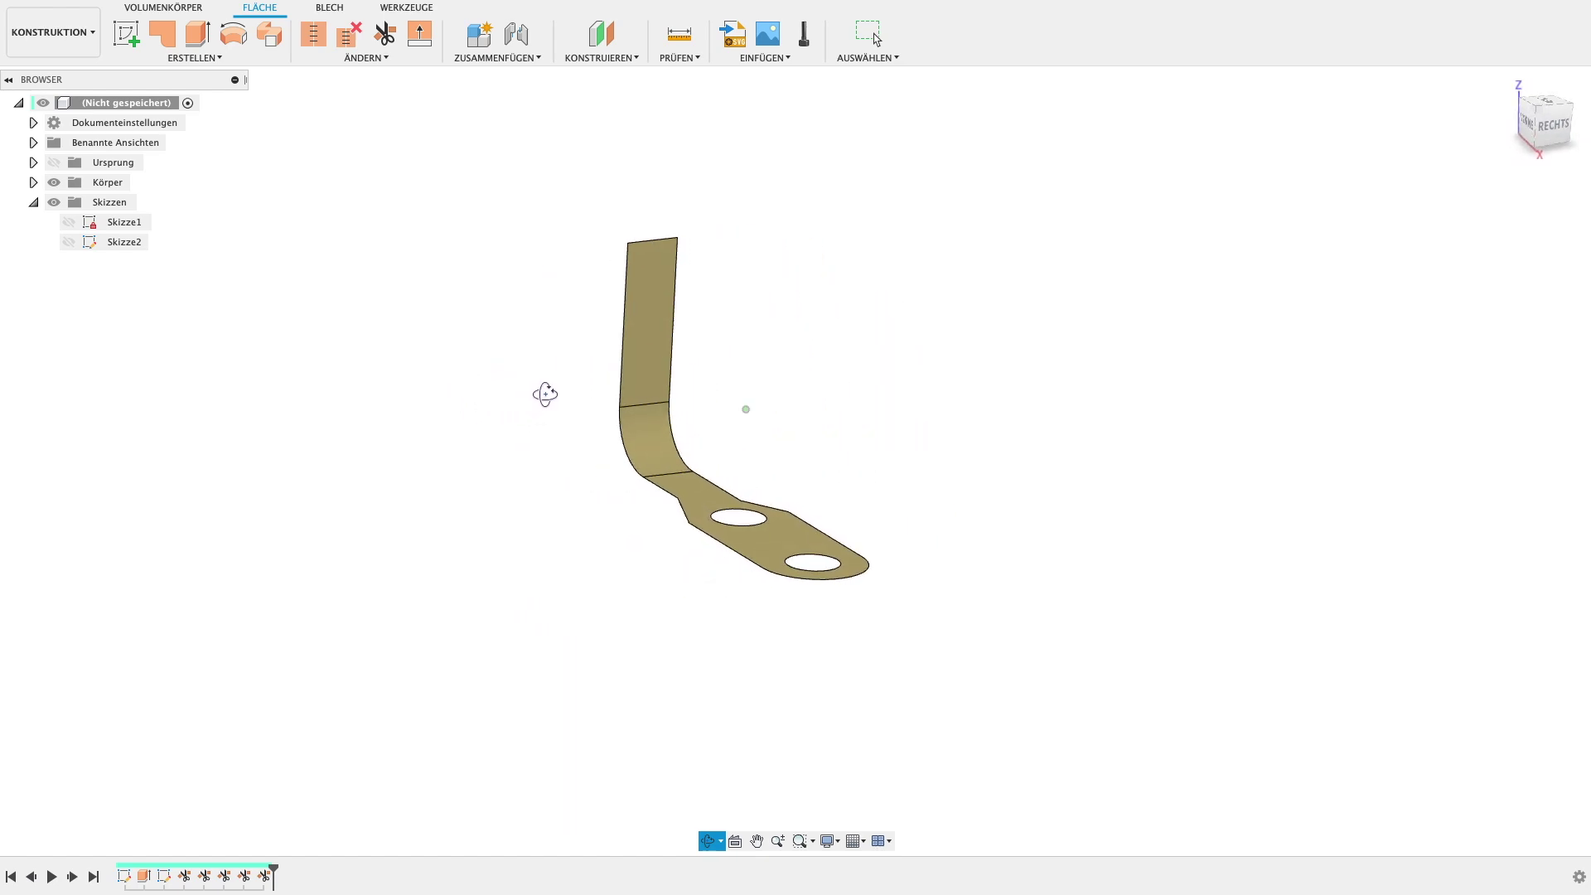
{"action": "scroll", "coordinate": [882, 360], "scroll_direction": "up", "scroll_amount": 2}
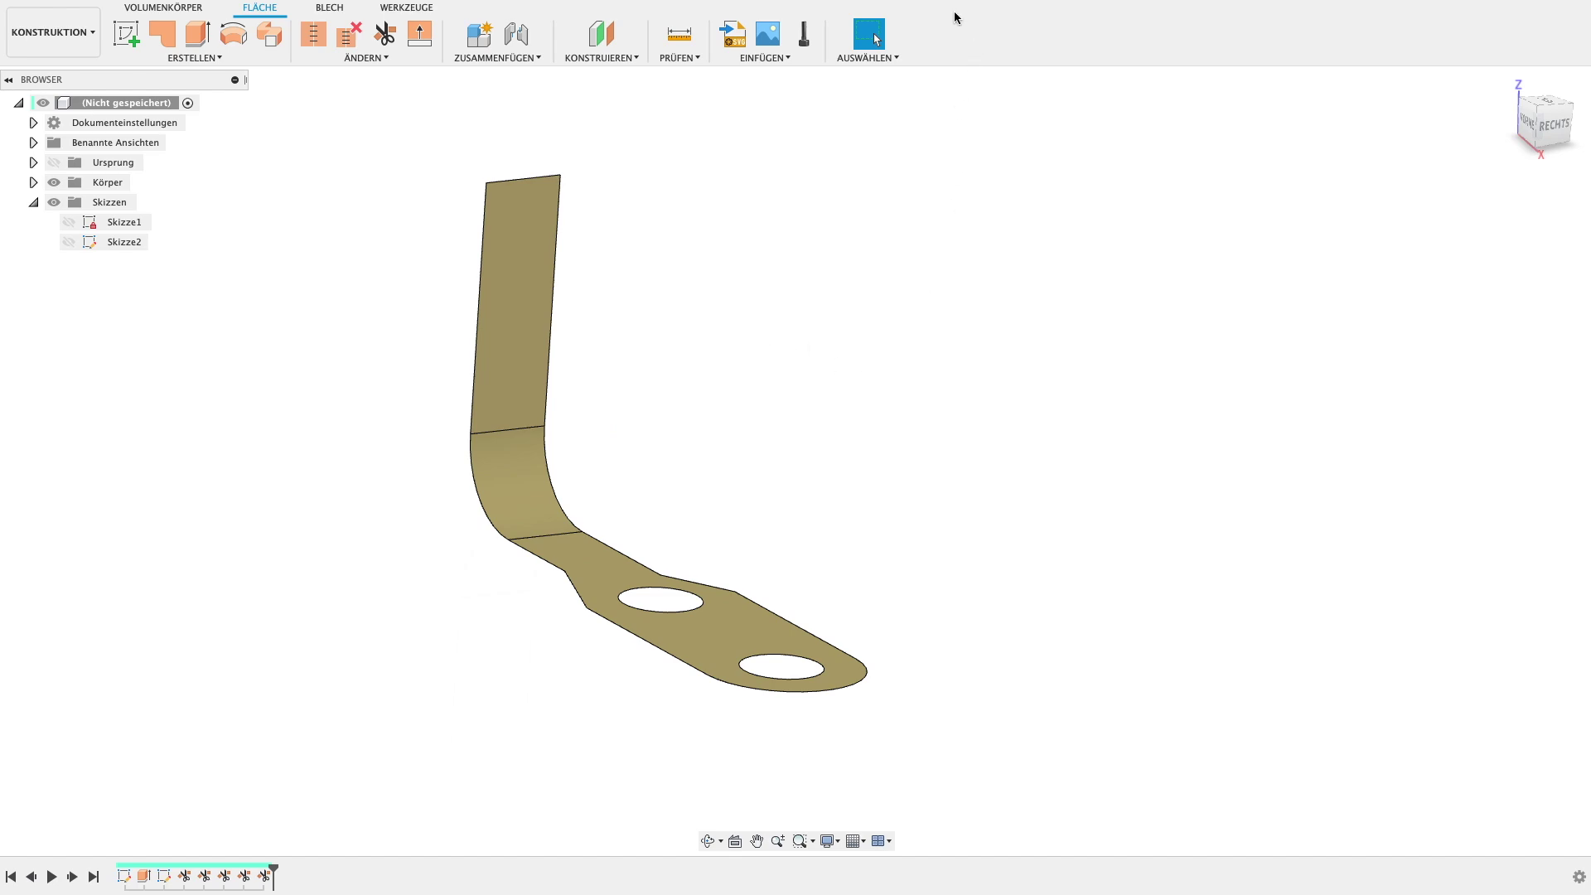
{"action": "key", "text": "super+Tab"}
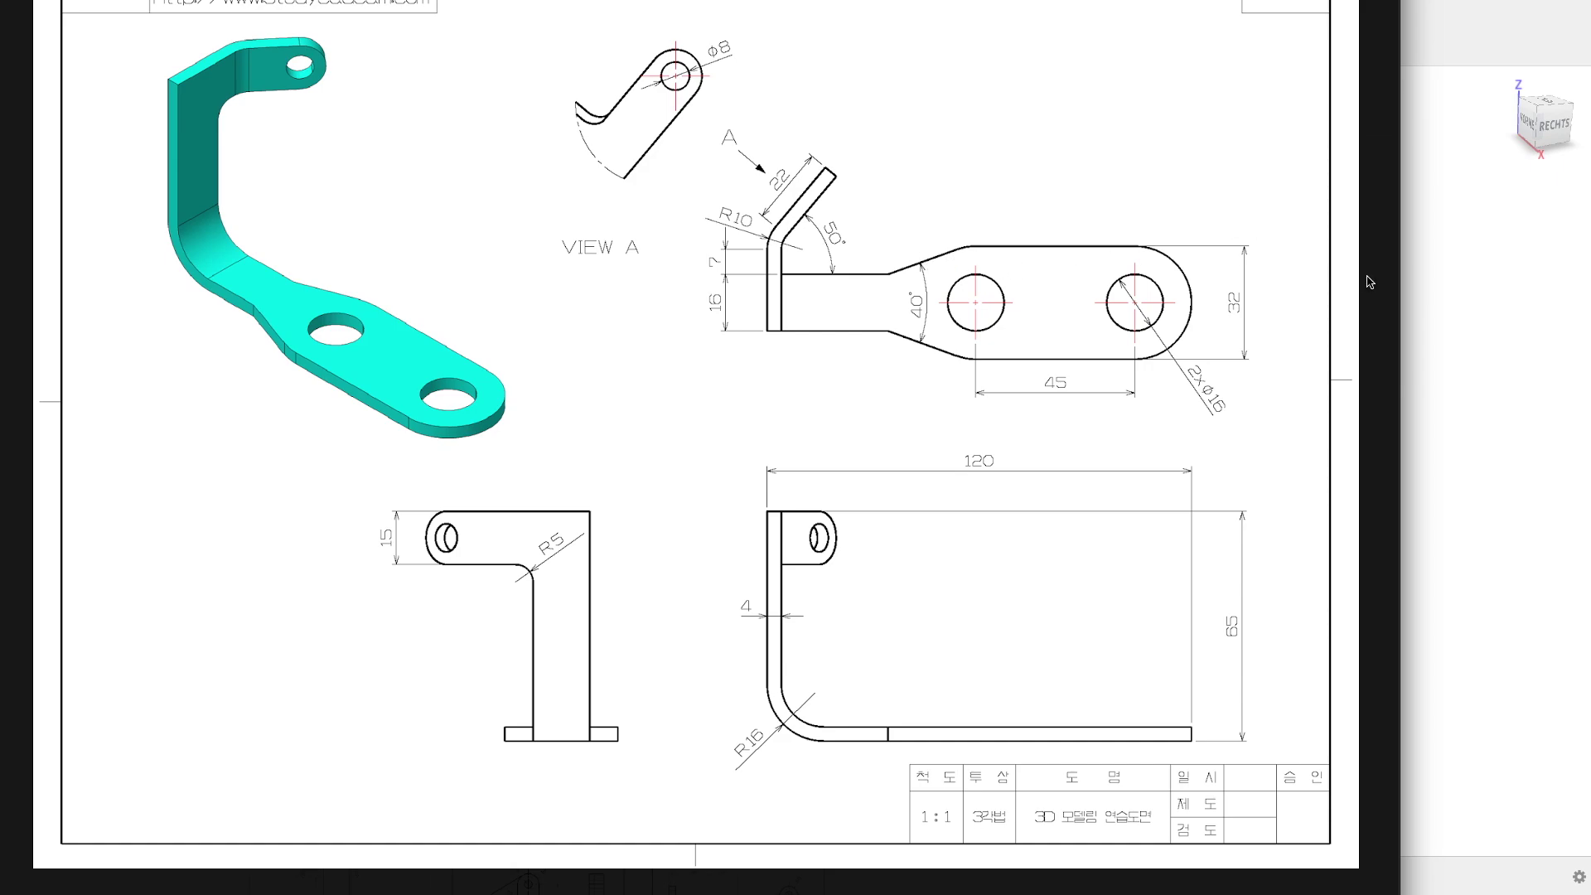
- Add a plane along the upright leg's edge without tangent chain, at the top end, then start a sketch
{"action": "left_click", "coordinate": [1494, 276]}
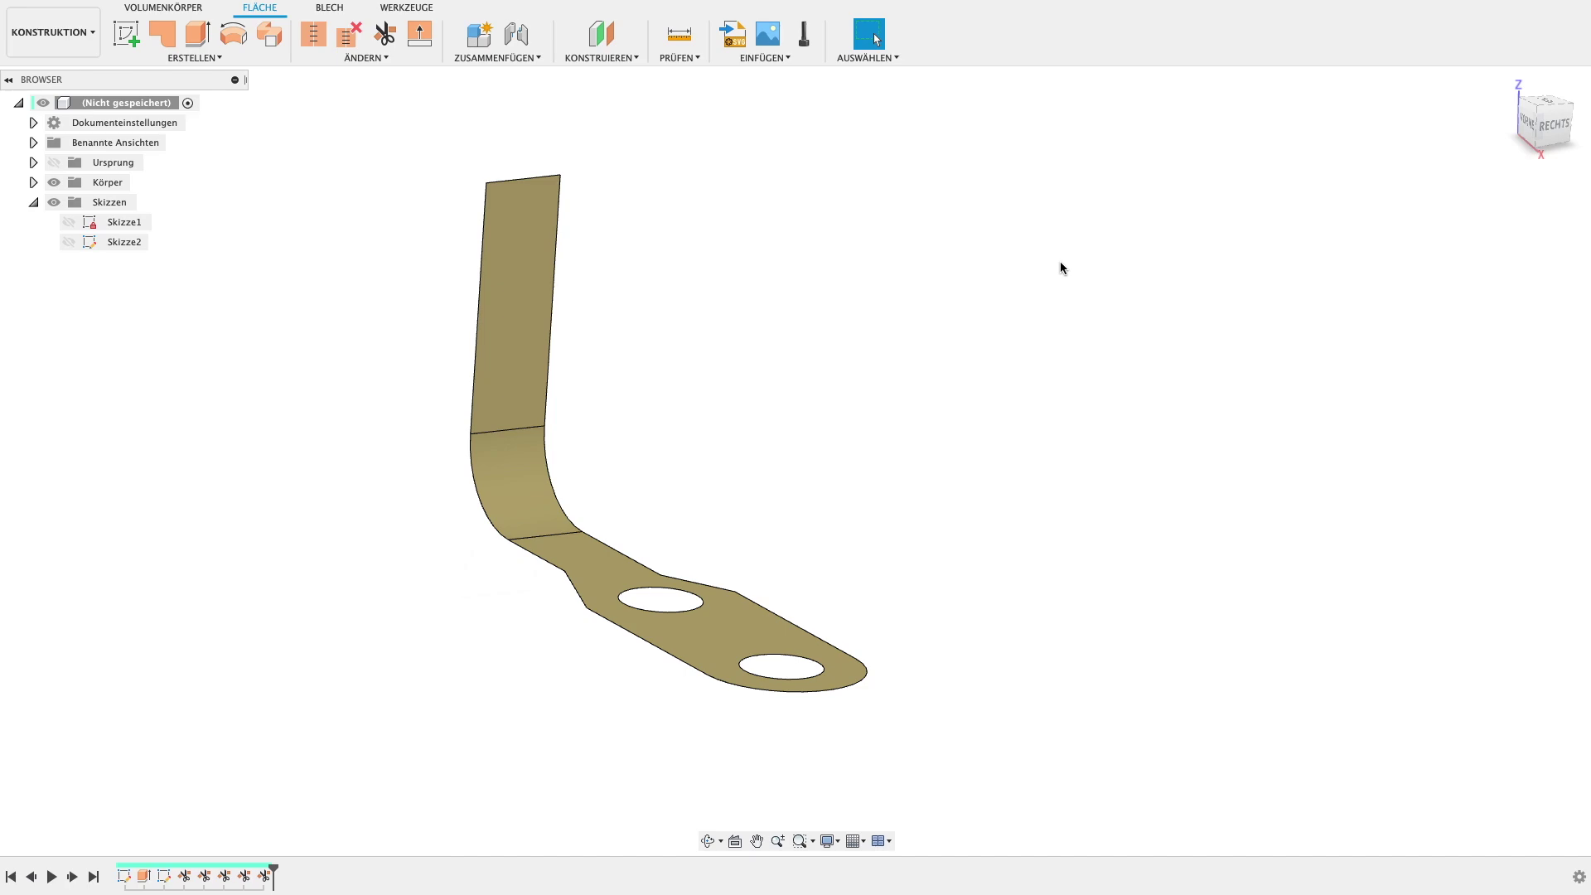
{"action": "left_click", "coordinate": [618, 60]}
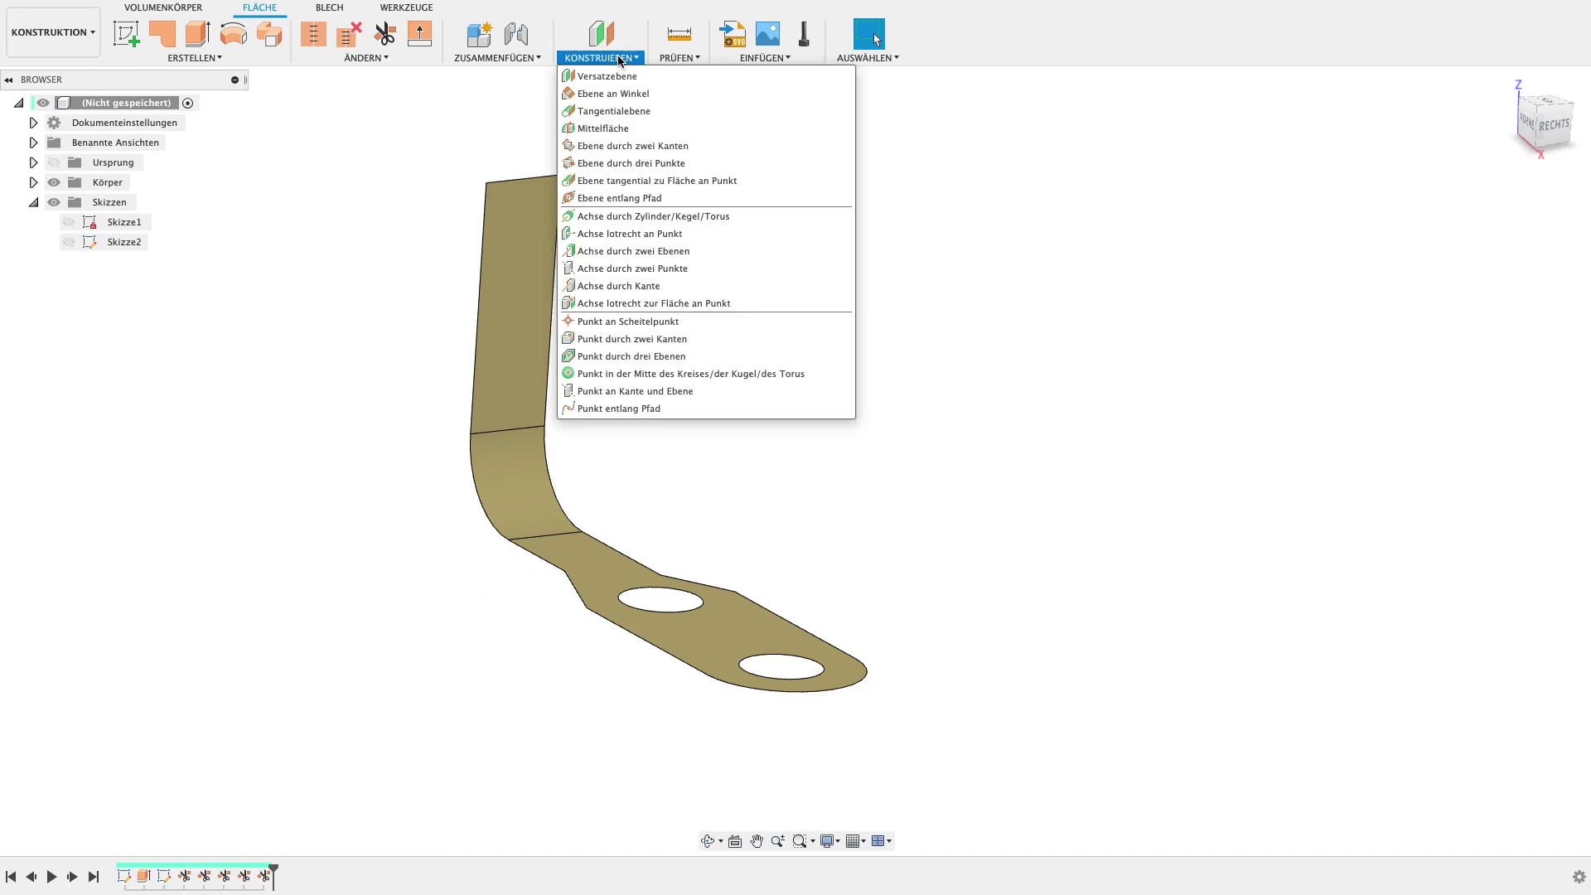
{"action": "left_click", "coordinate": [644, 199]}
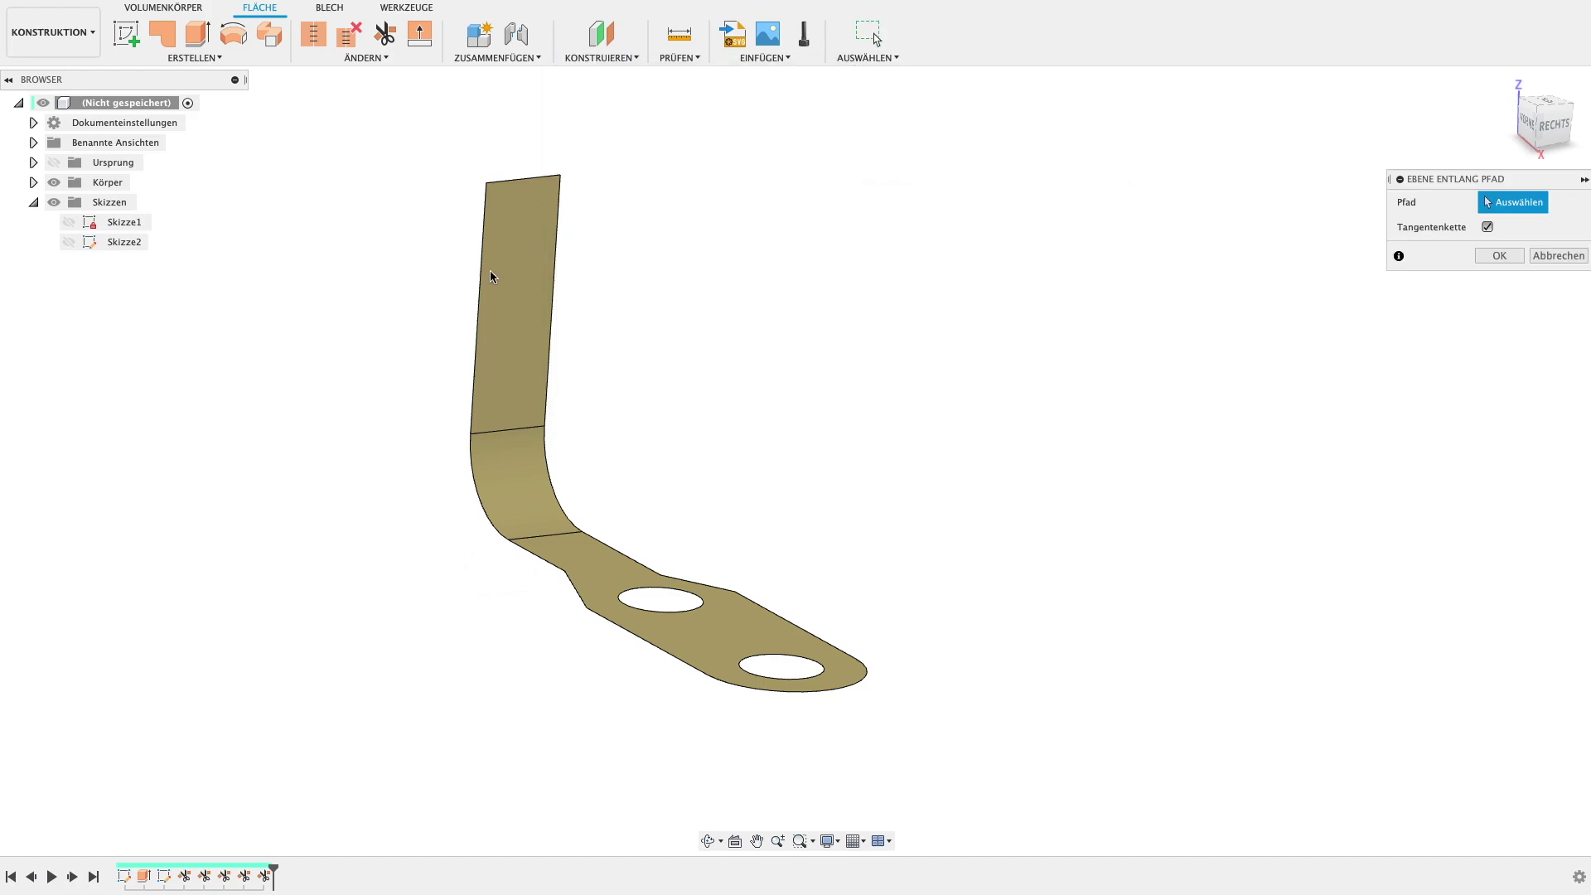
{"action": "left_click", "coordinate": [1488, 227]}
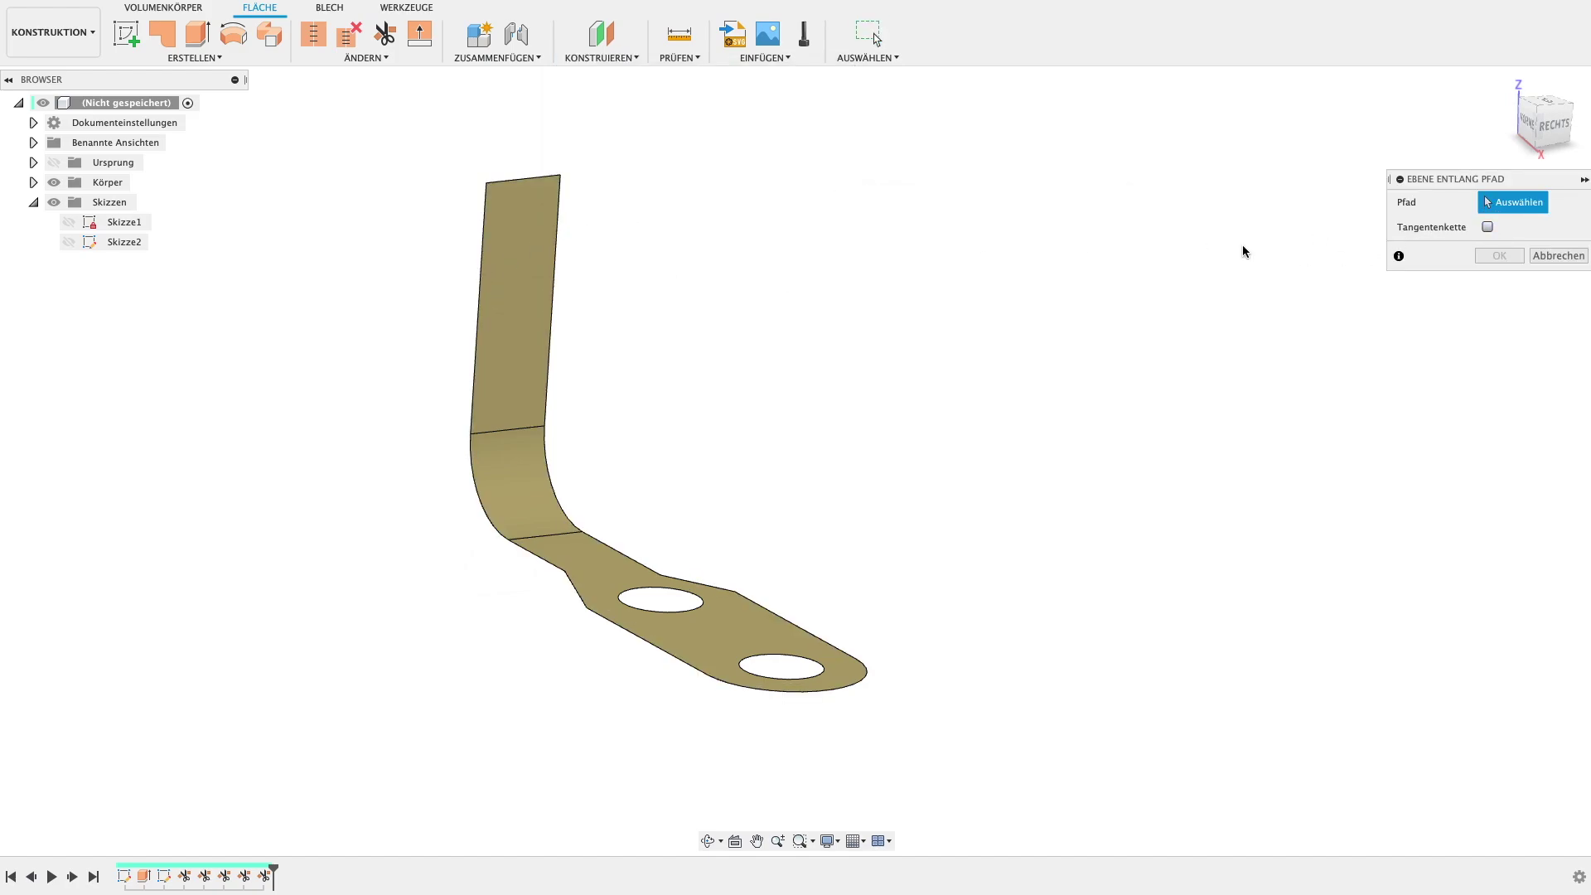
{"action": "left_click", "coordinate": [555, 233]}
{"action": "left_click_drag", "start_coordinate": [551, 249], "coordinate": [577, 158]}
{"action": "left_click", "coordinate": [1515, 306]}
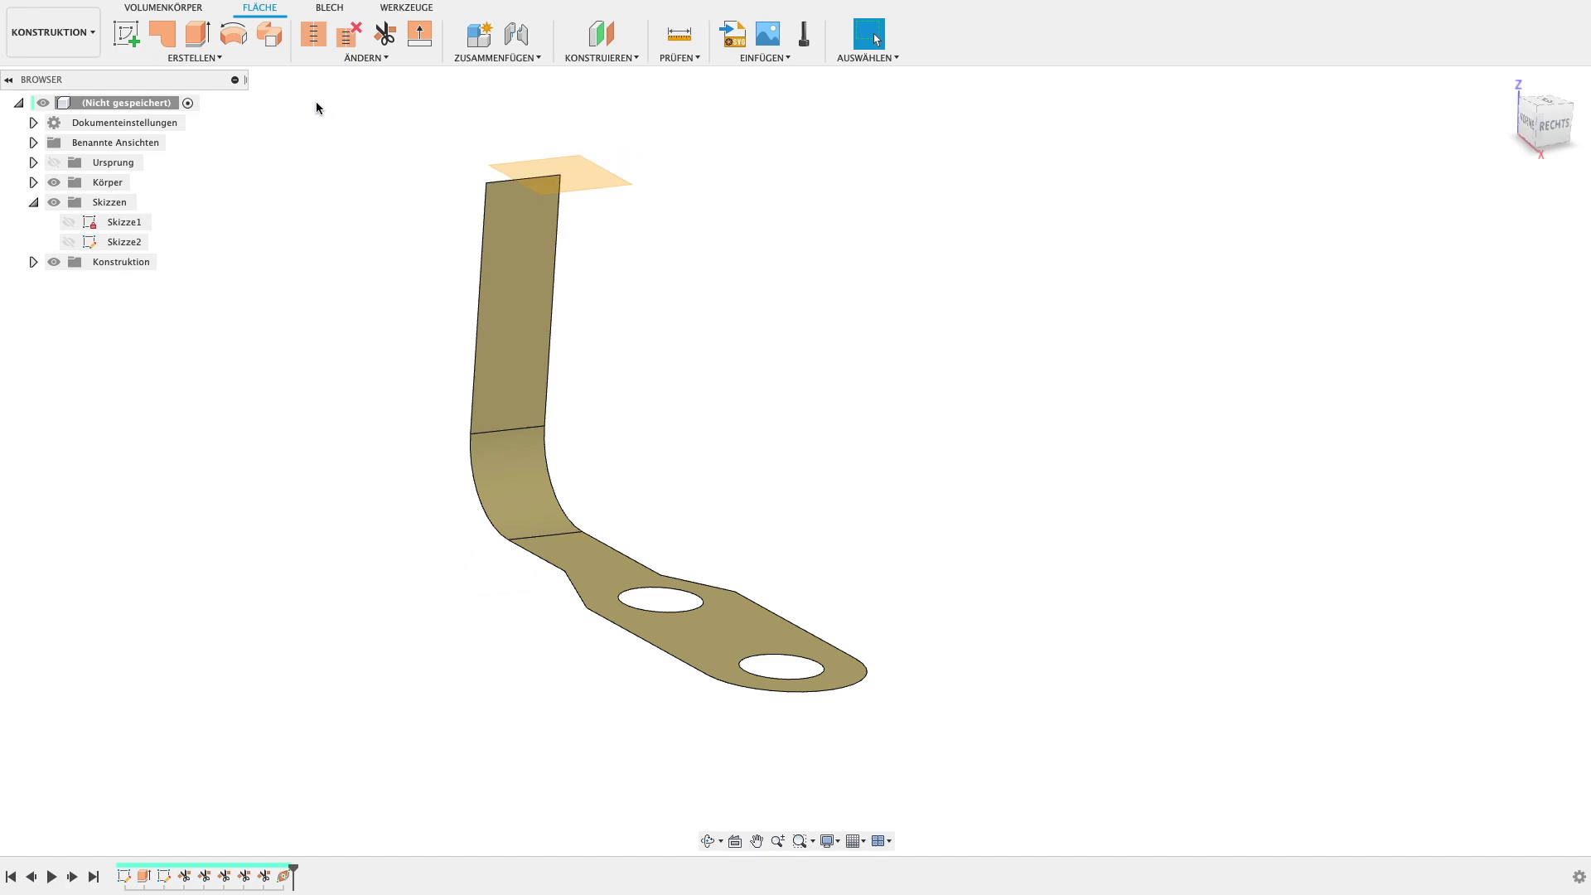
{"action": "left_click", "coordinate": [126, 34]}
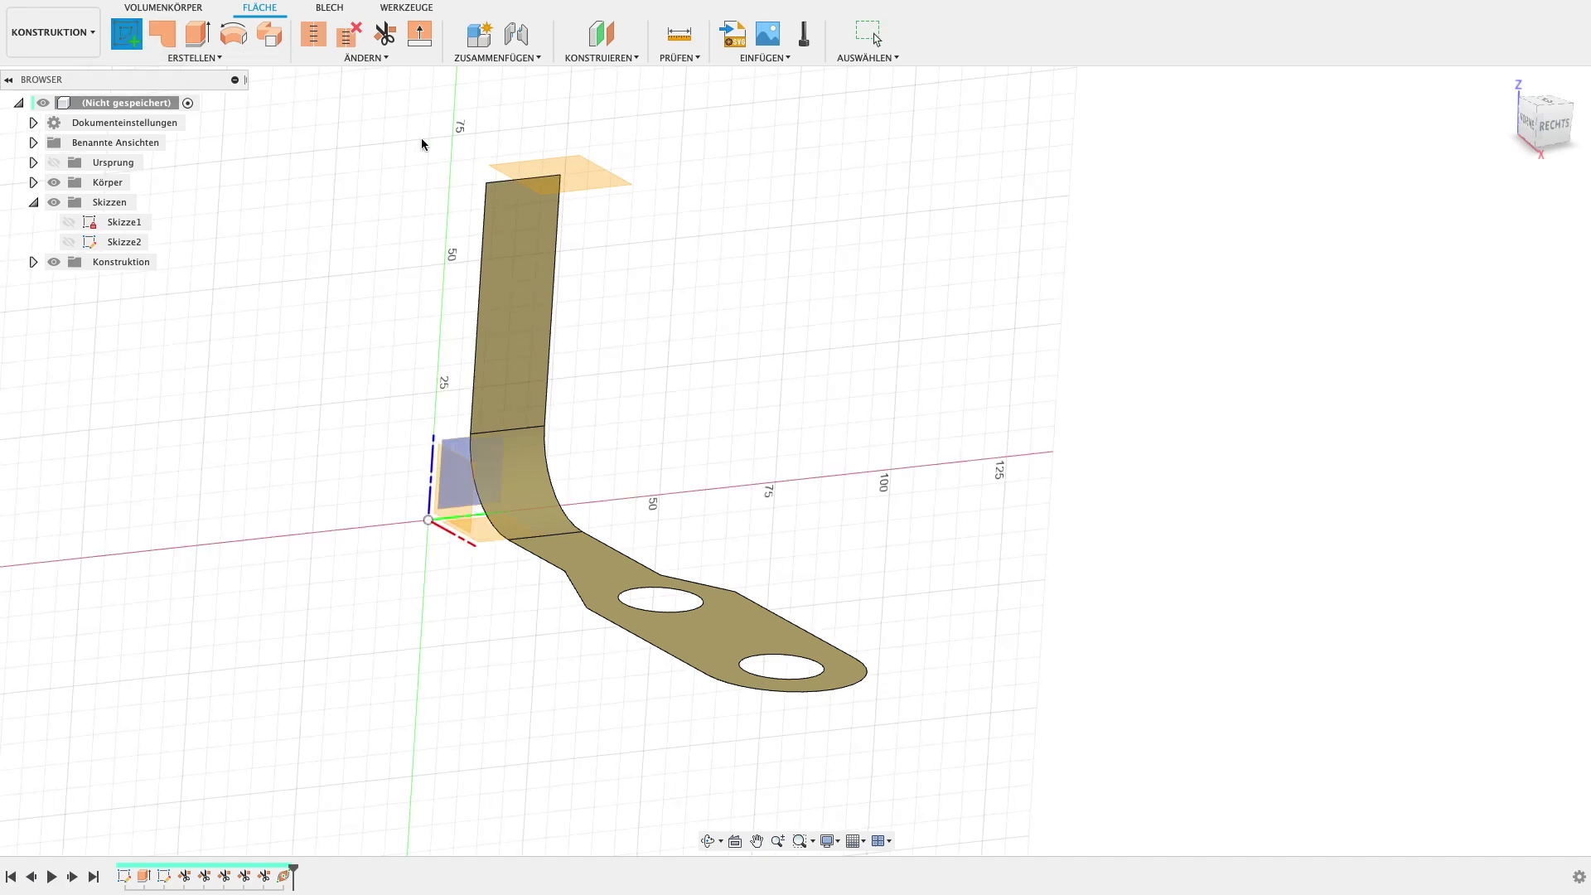
- On the new plane, draw a vertical line from the leg's corner and a crossing diagonal line
{"action": "left_click", "coordinate": [564, 165]}
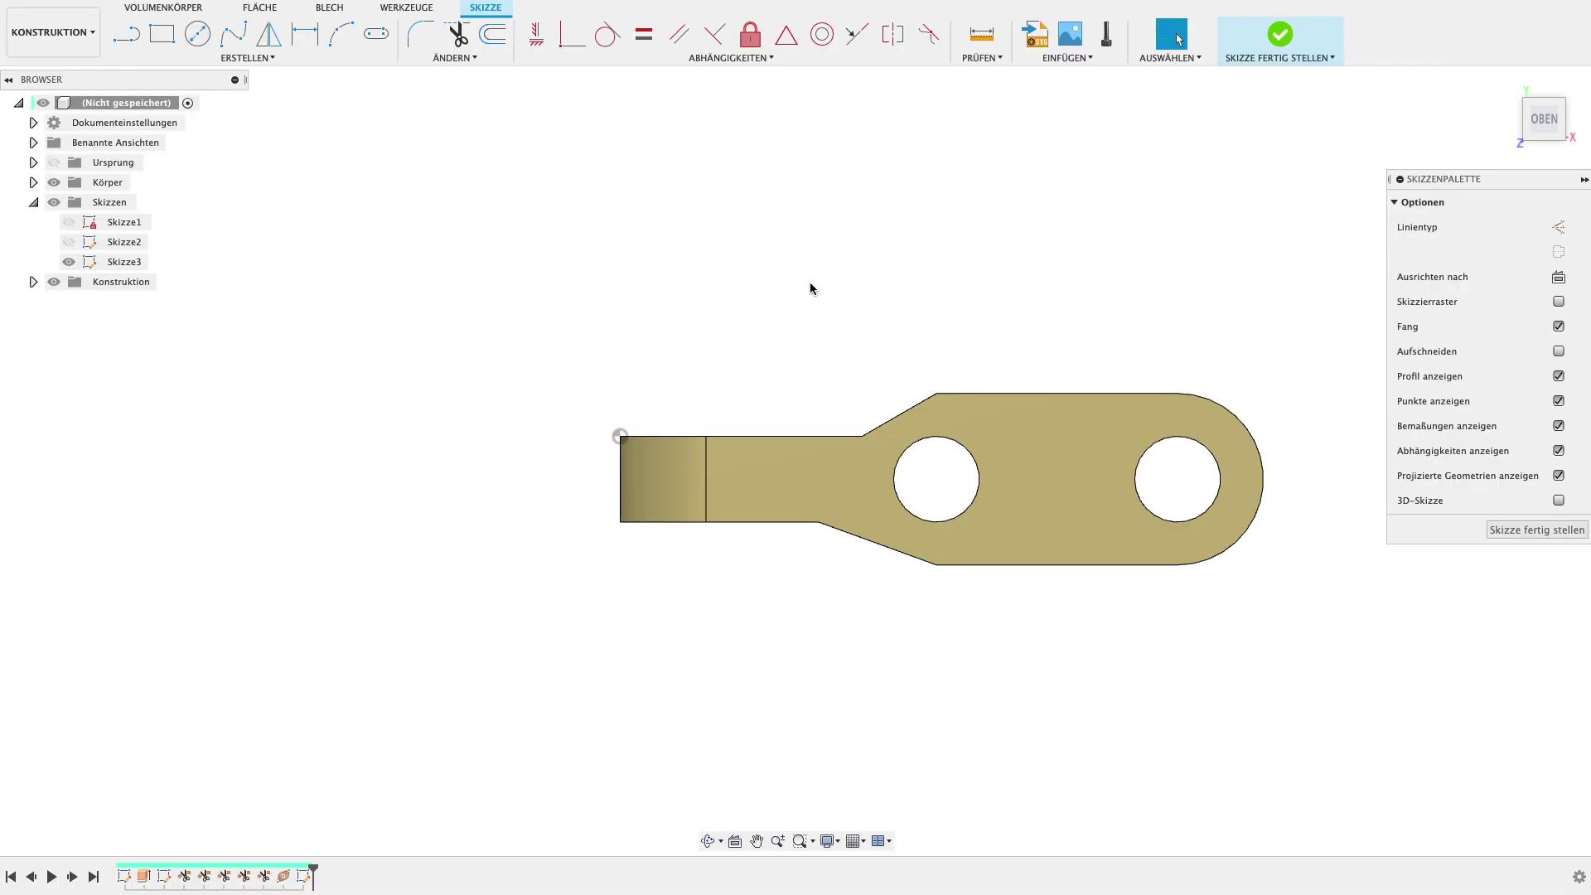
{"action": "key", "text": "l"}
{"action": "left_click", "coordinate": [620, 436]}
{"action": "left_click", "coordinate": [625, 249]}
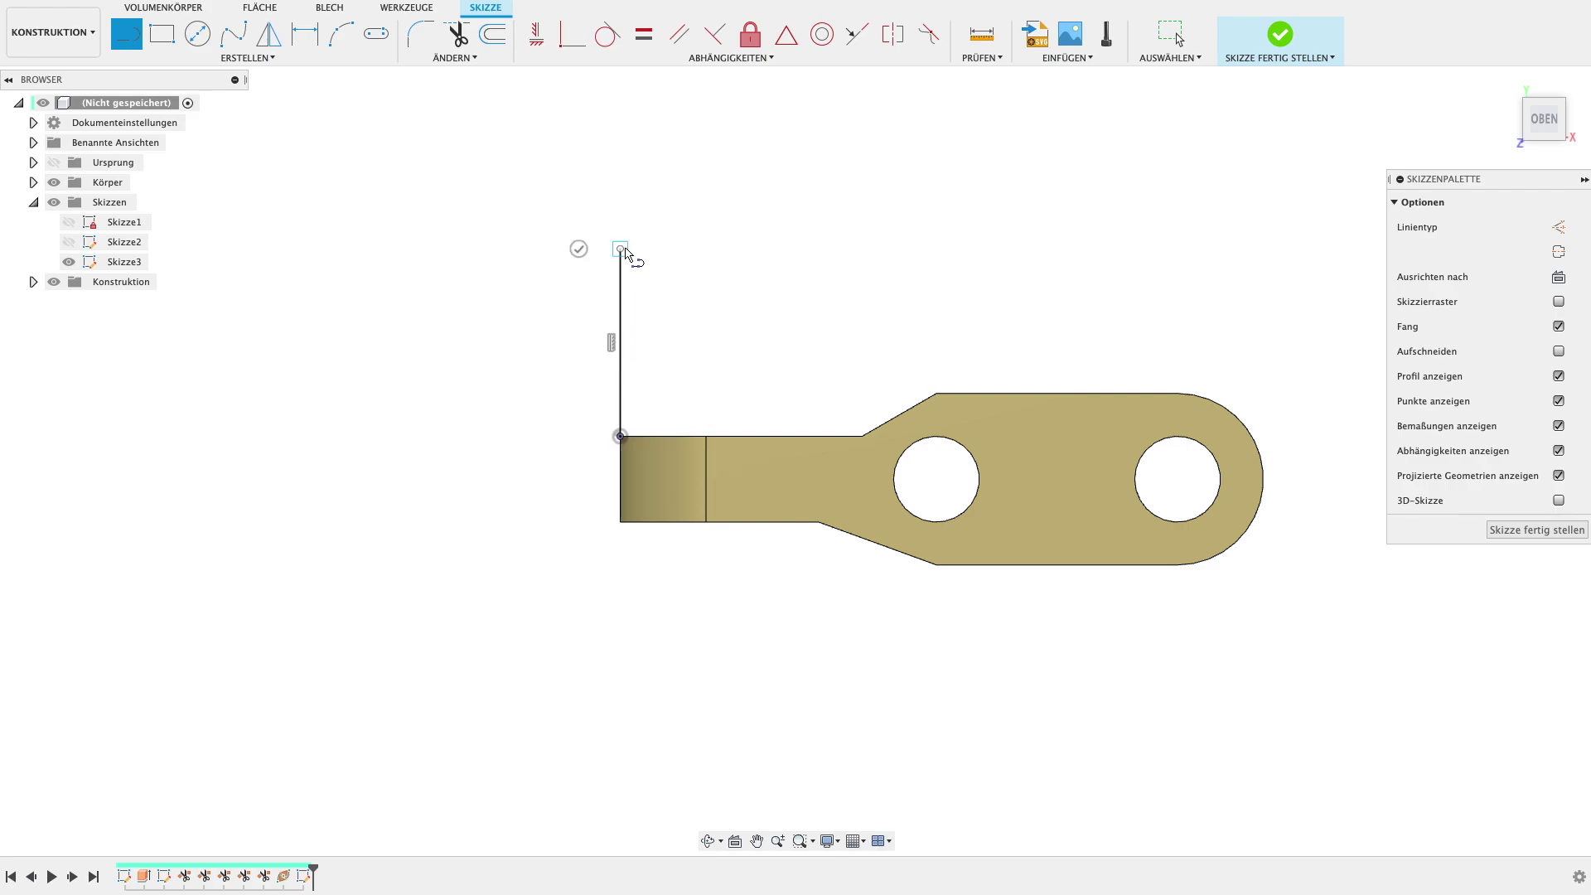
{"action": "key", "text": "Escape"}
{"action": "left_click", "coordinate": [564, 403]}
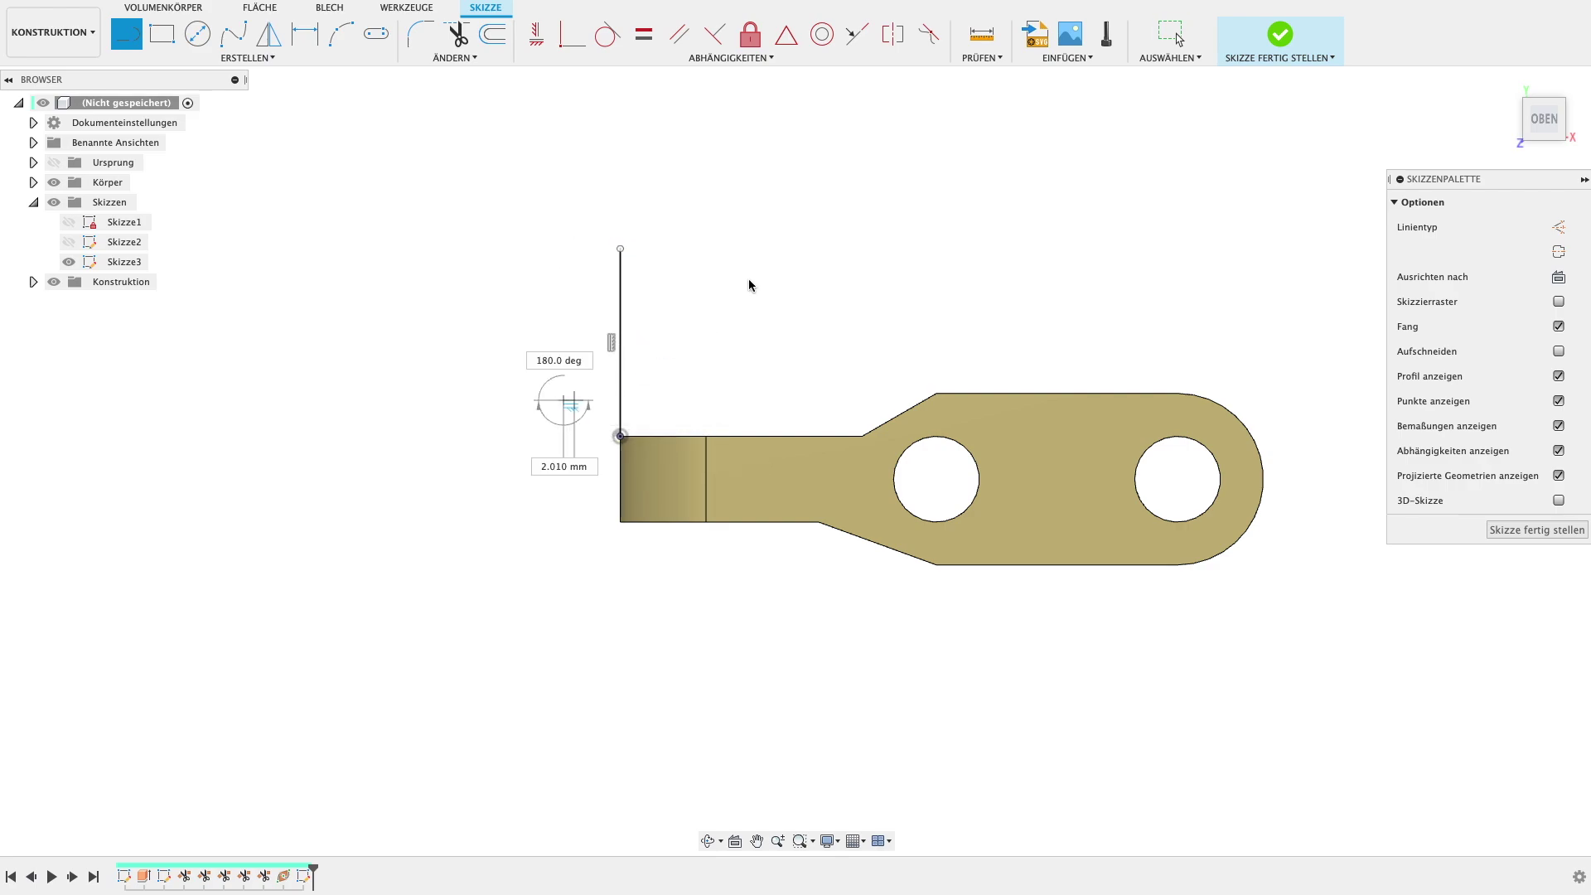
{"action": "left_click", "coordinate": [781, 249]}
{"action": "key", "text": "Escape"}
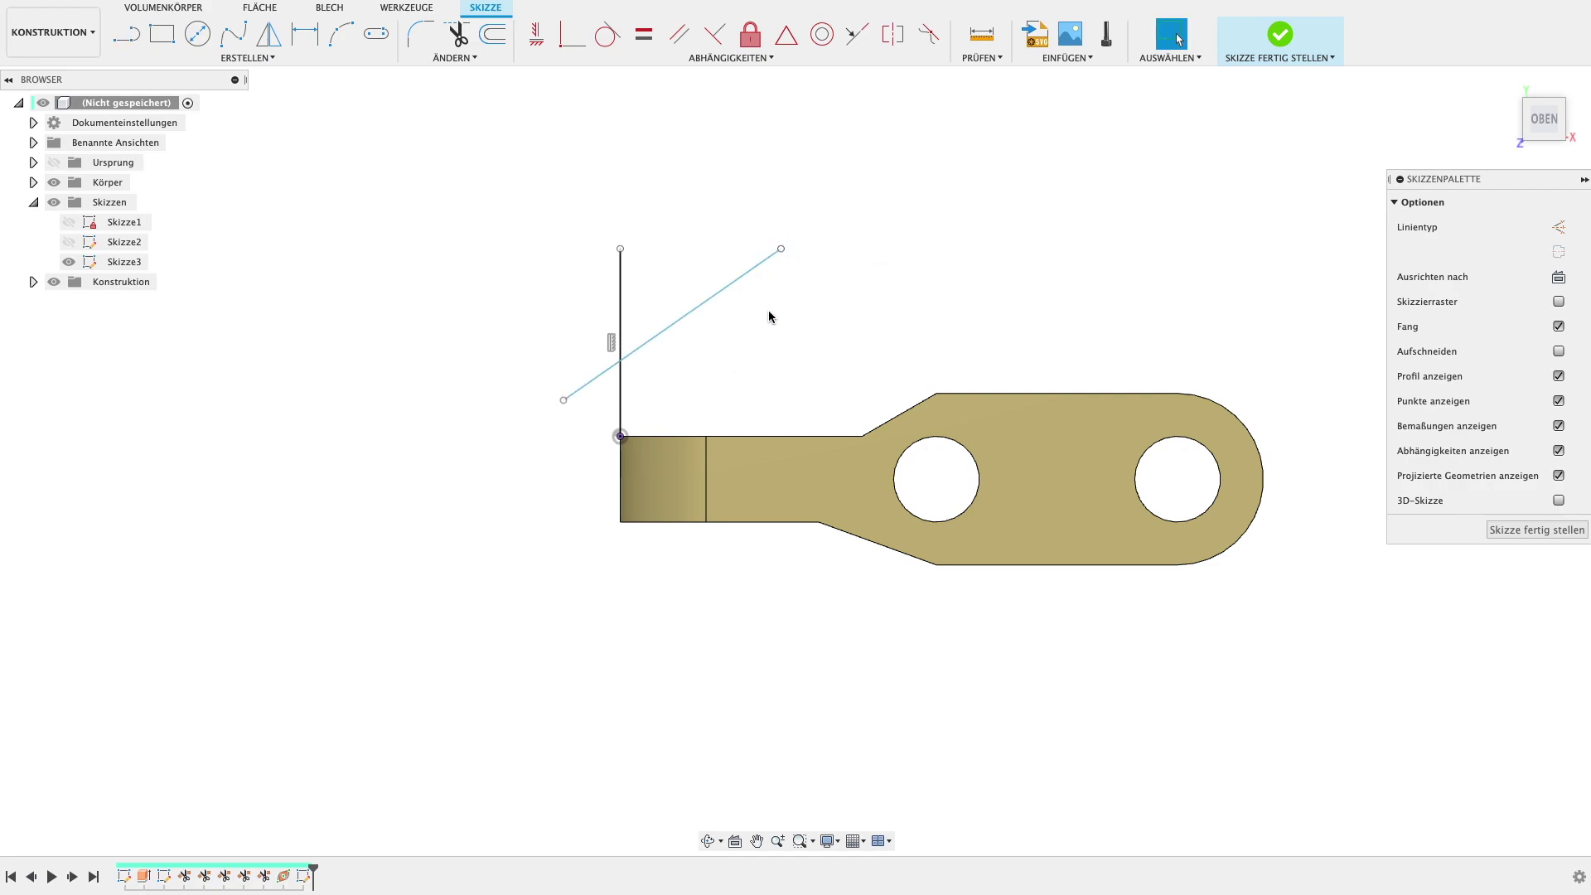
- Project the leg's top edge into the sketch
{"action": "key", "text": "d"}
{"action": "left_click", "coordinate": [717, 294]}
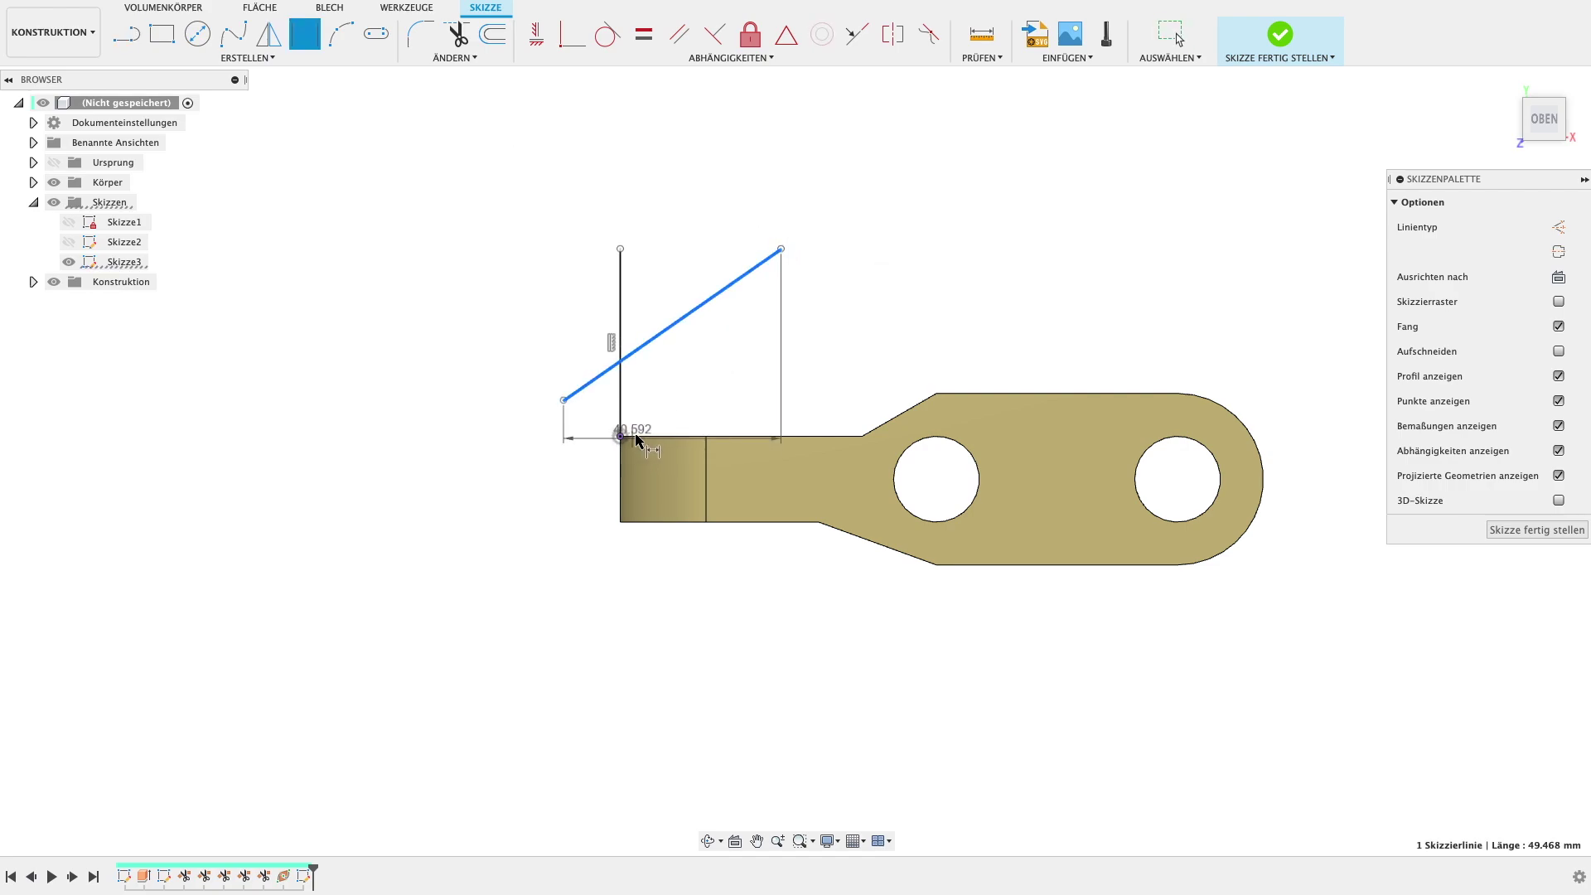
{"action": "left_click", "coordinate": [620, 436]}
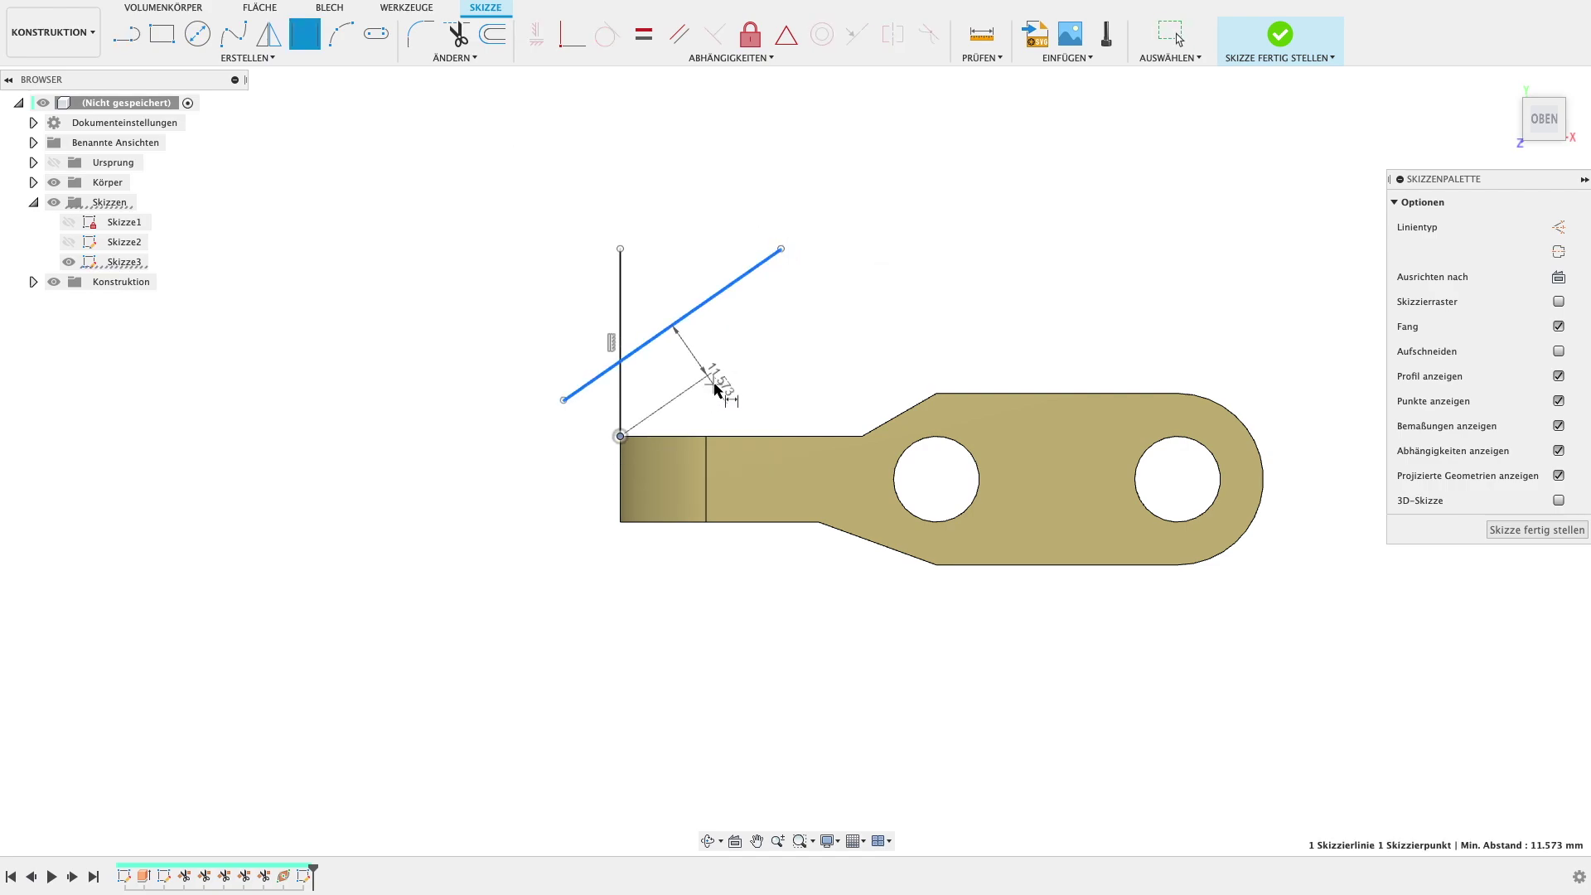
{"action": "key", "text": "Escape"}
{"action": "key", "text": "l"}
{"action": "left_click", "coordinate": [620, 436]}
{"action": "key", "text": "Escape"}
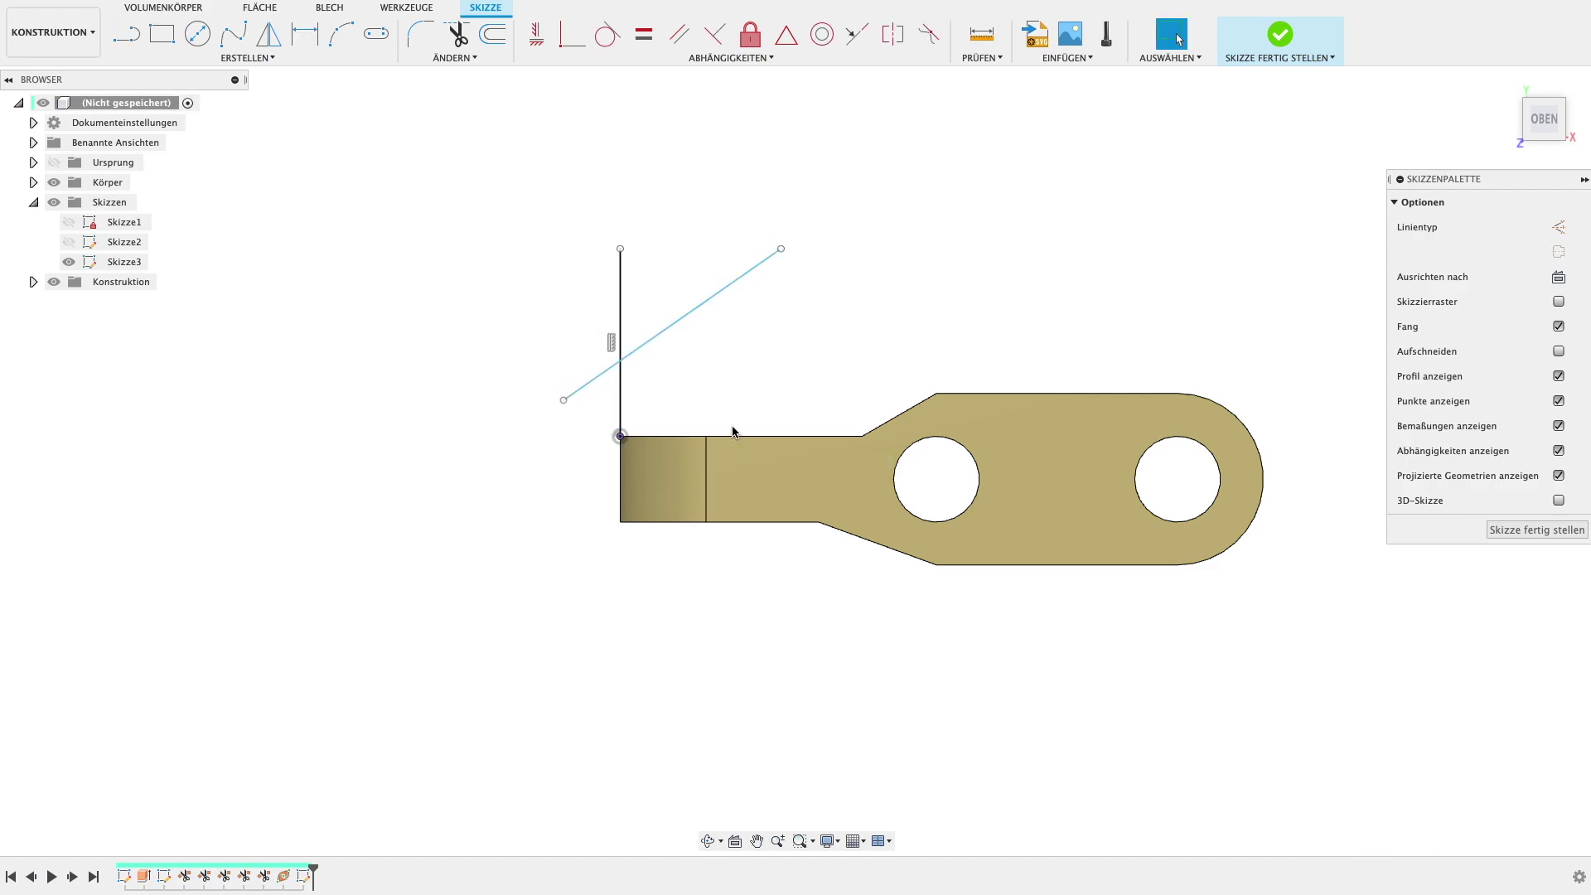
{"action": "key", "text": "p"}
{"action": "left_click", "coordinate": [697, 438]}
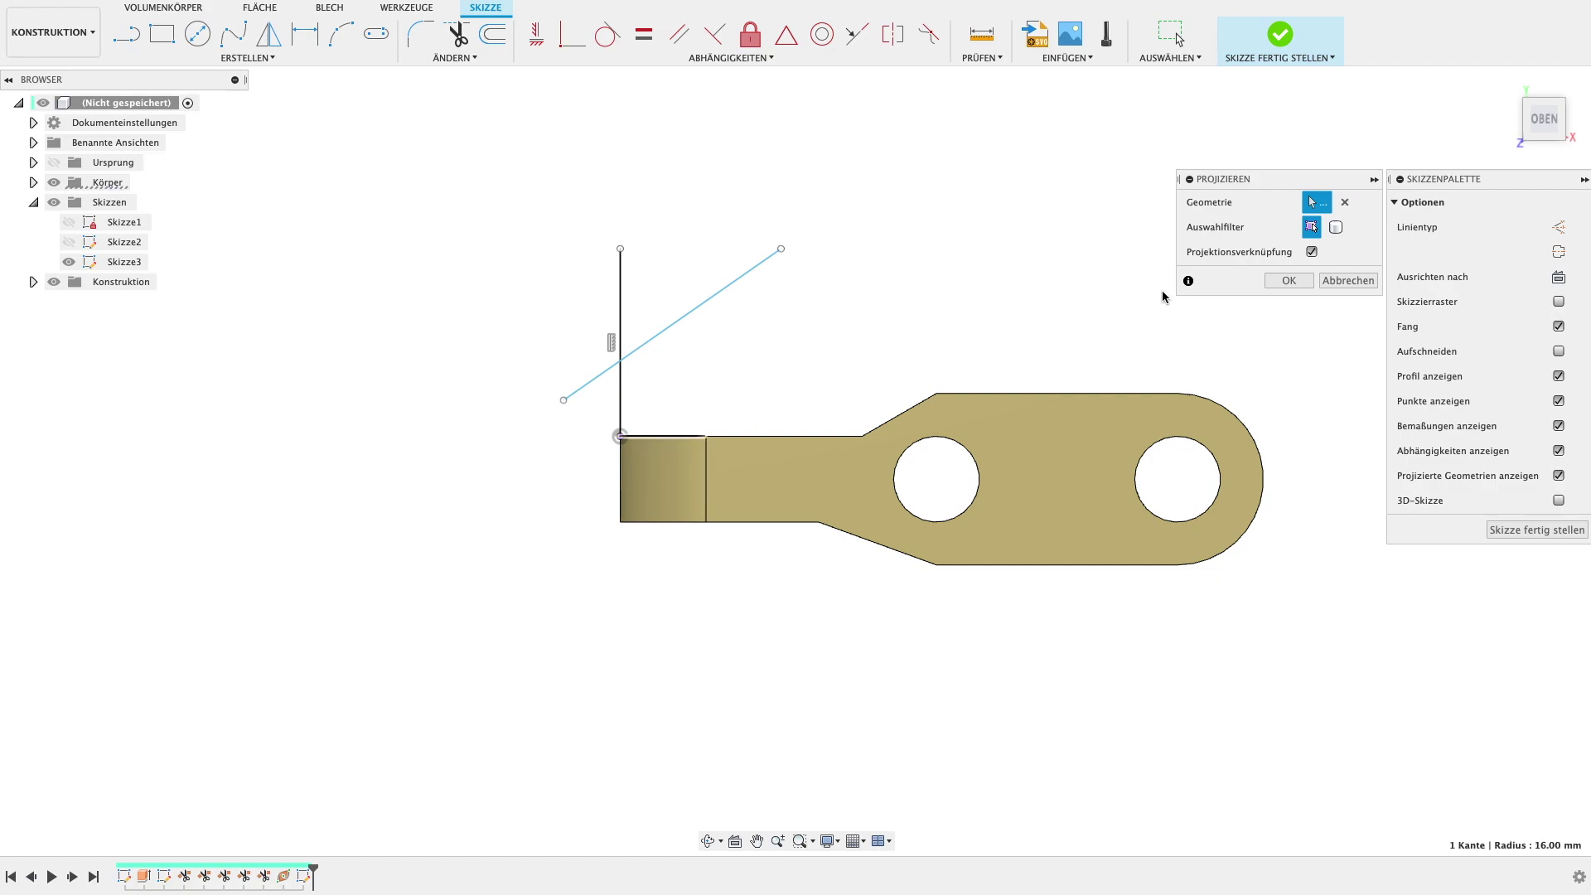
{"action": "left_click", "coordinate": [1280, 281]}
- Dimension the diagonal at 50° to the projected edge and trim the excess line segments
{"action": "key", "text": "d"}
{"action": "left_click", "coordinate": [667, 328]}
{"action": "left_click", "coordinate": [663, 436]}
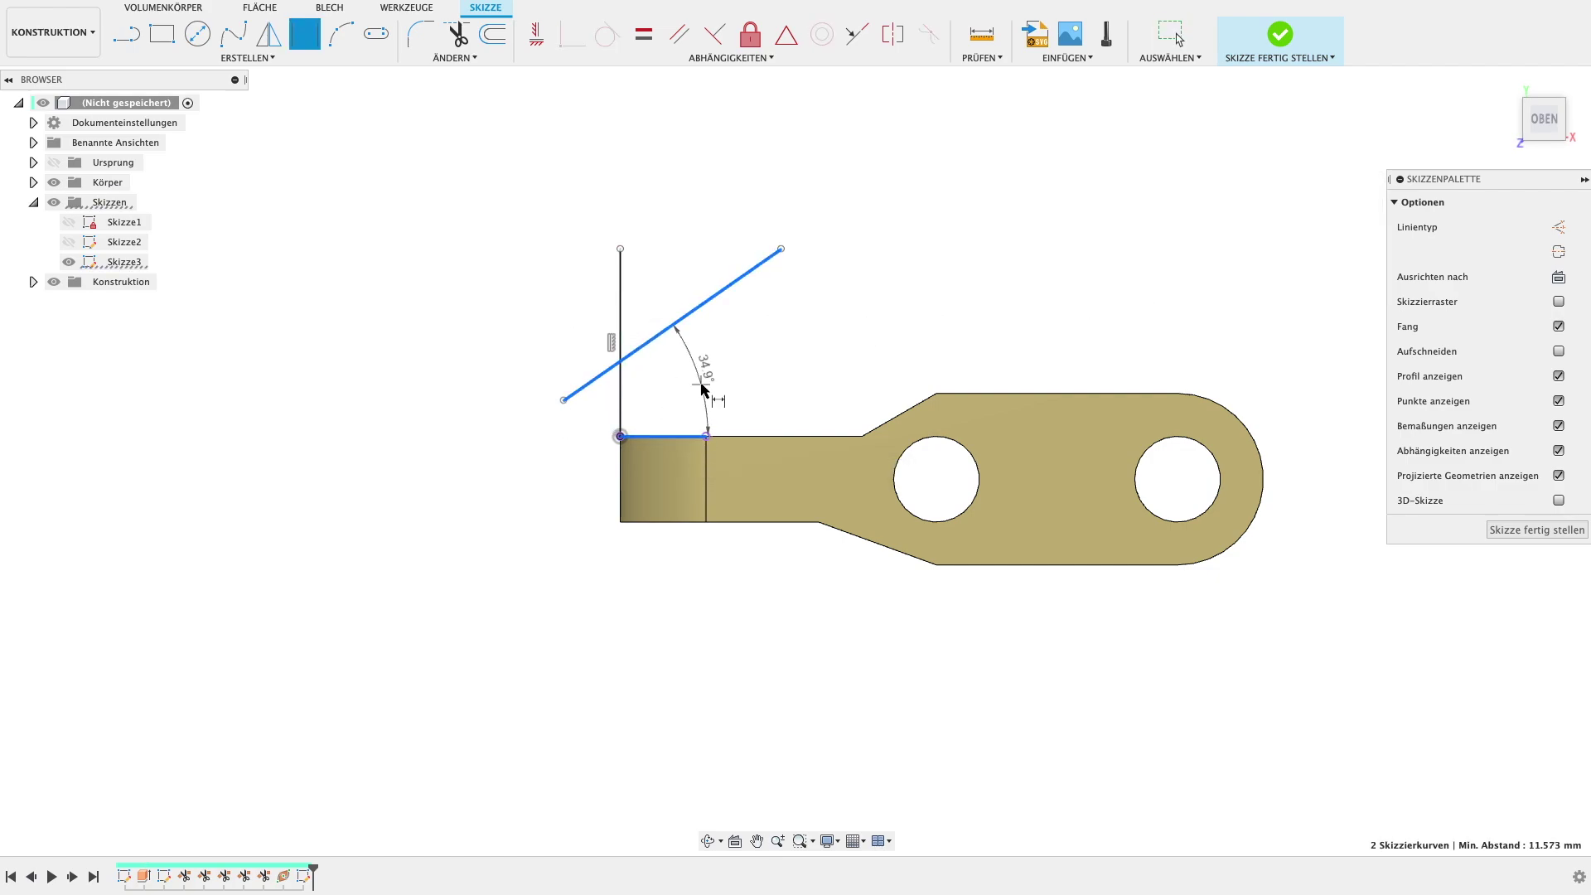
{"action": "left_click", "coordinate": [703, 387]}
{"action": "type", "text": "50"}
{"action": "key", "text": "Return"}
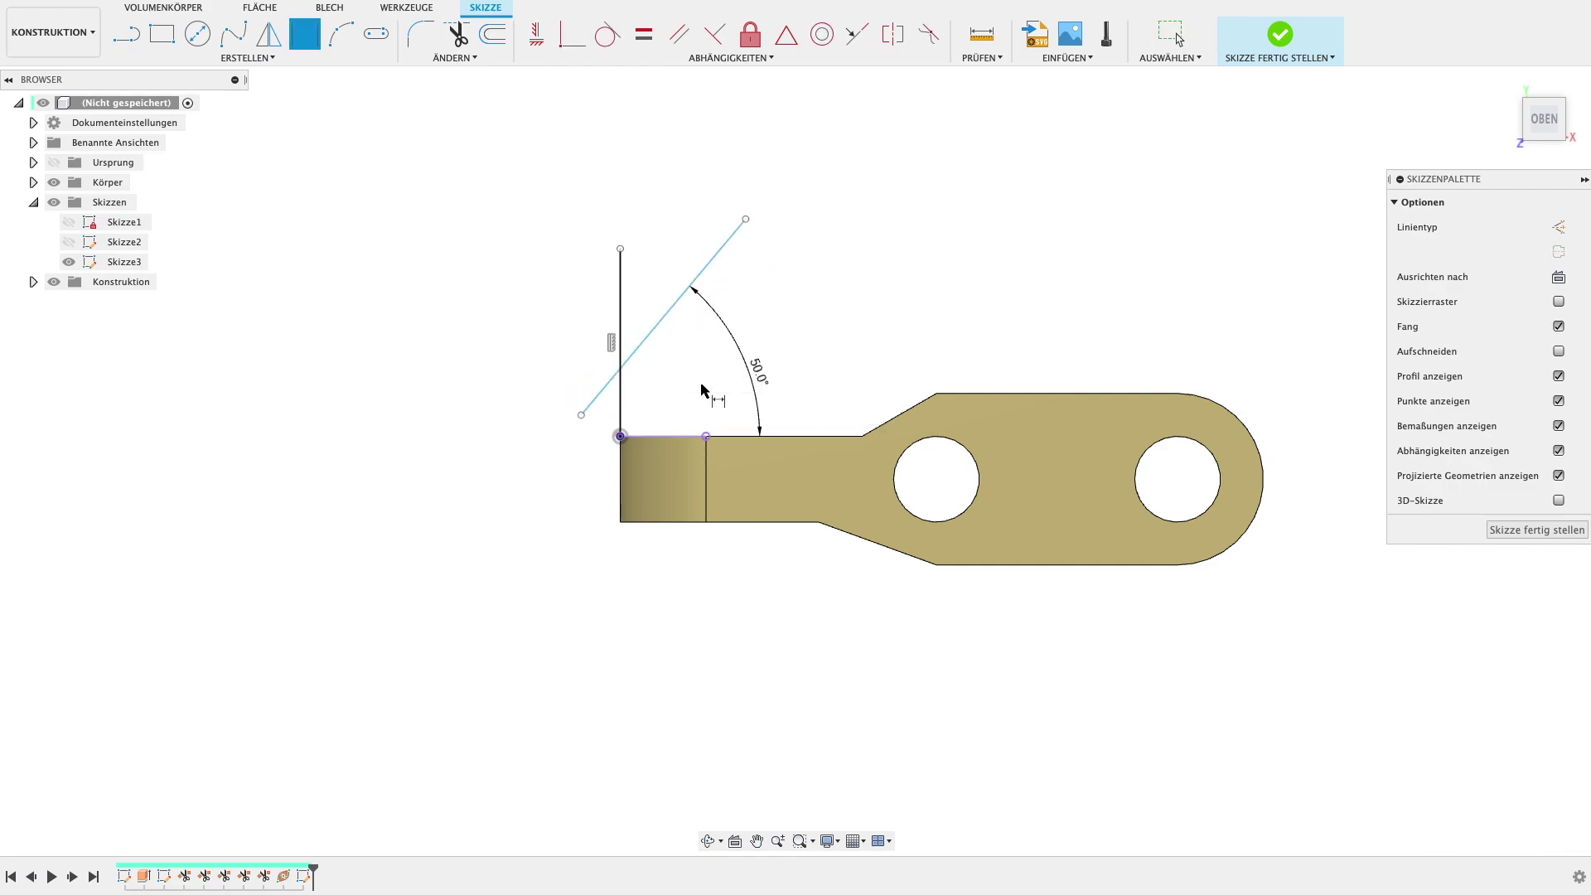
{"action": "key", "text": "t"}
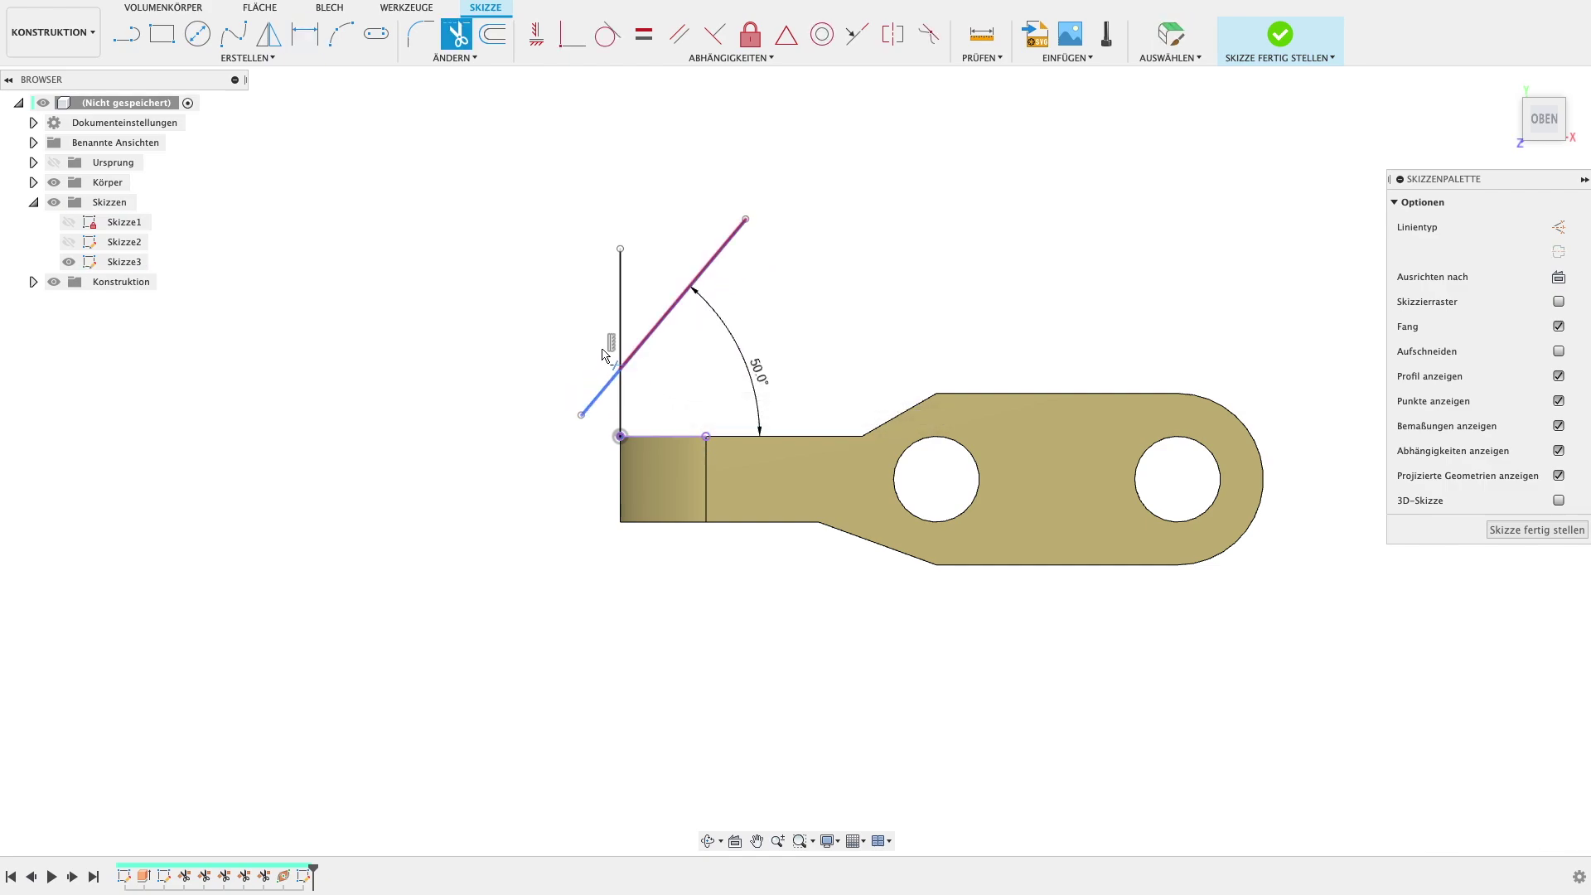
{"action": "left_click", "coordinate": [621, 352]}
{"action": "left_click", "coordinate": [610, 379]}
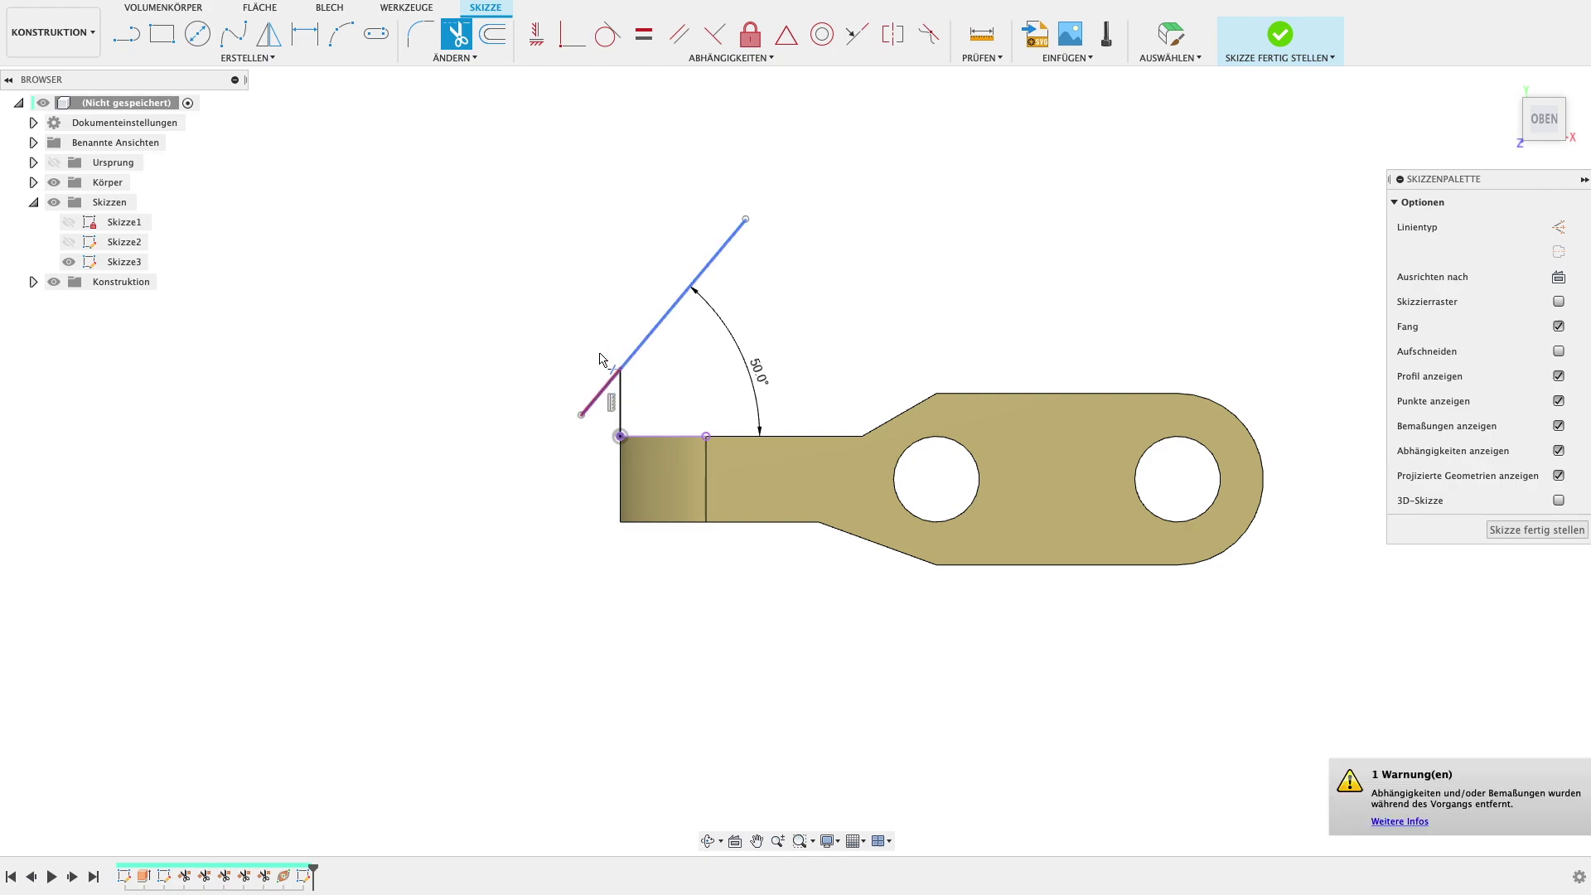
{"action": "key", "text": "Escape"}
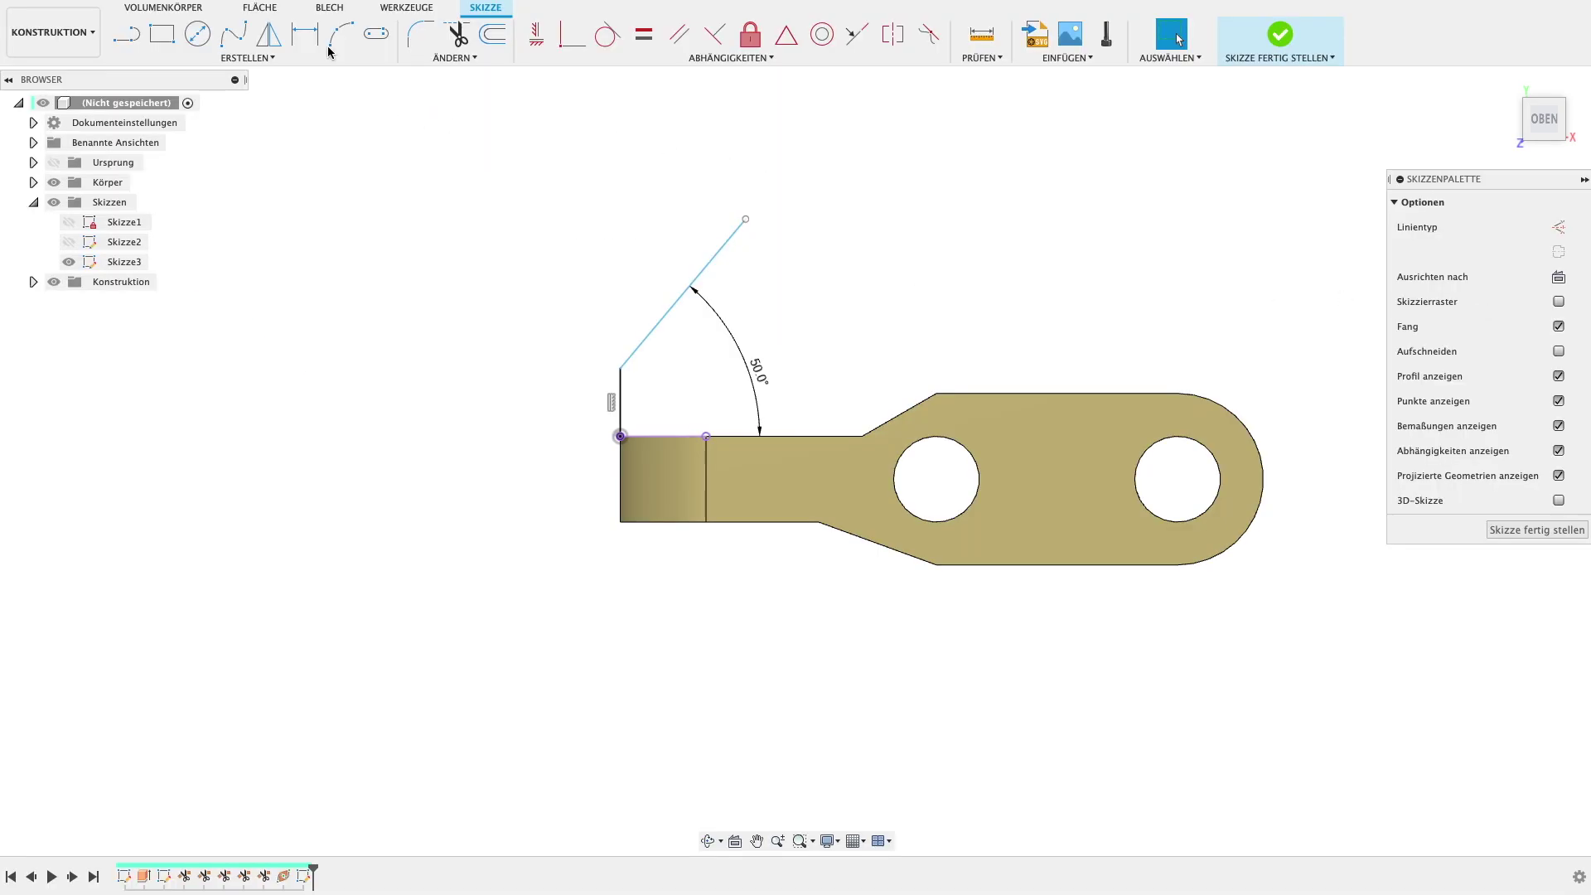
- Round the corner between the vertical and angled lines with an R10 fillet
{"action": "left_click", "coordinate": [419, 34]}
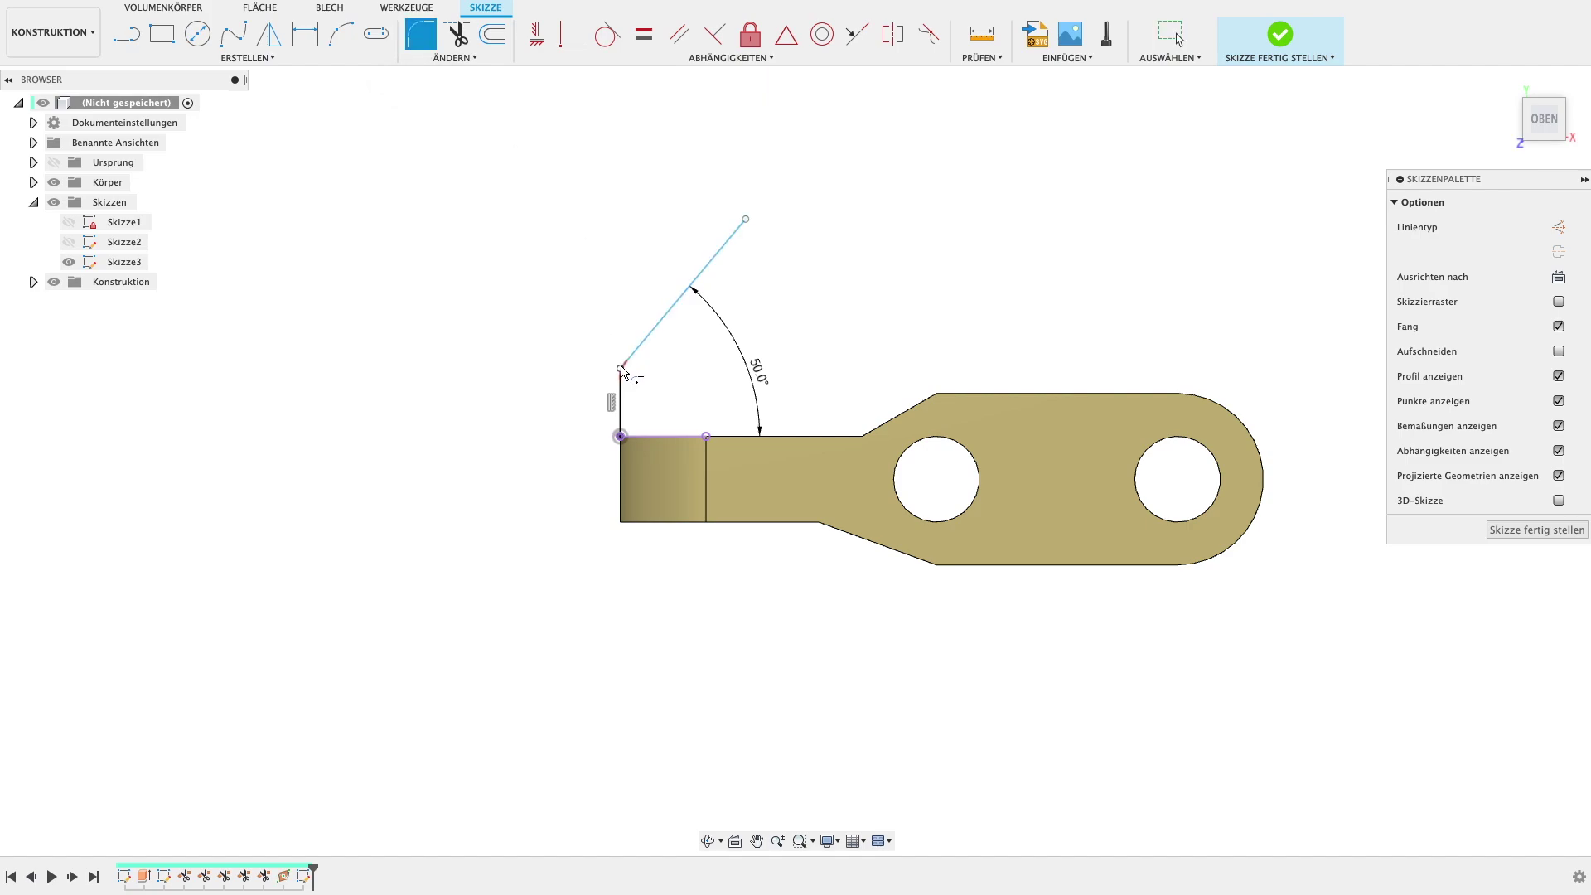
{"action": "left_click", "coordinate": [622, 369]}
{"action": "type", "text": "10"}
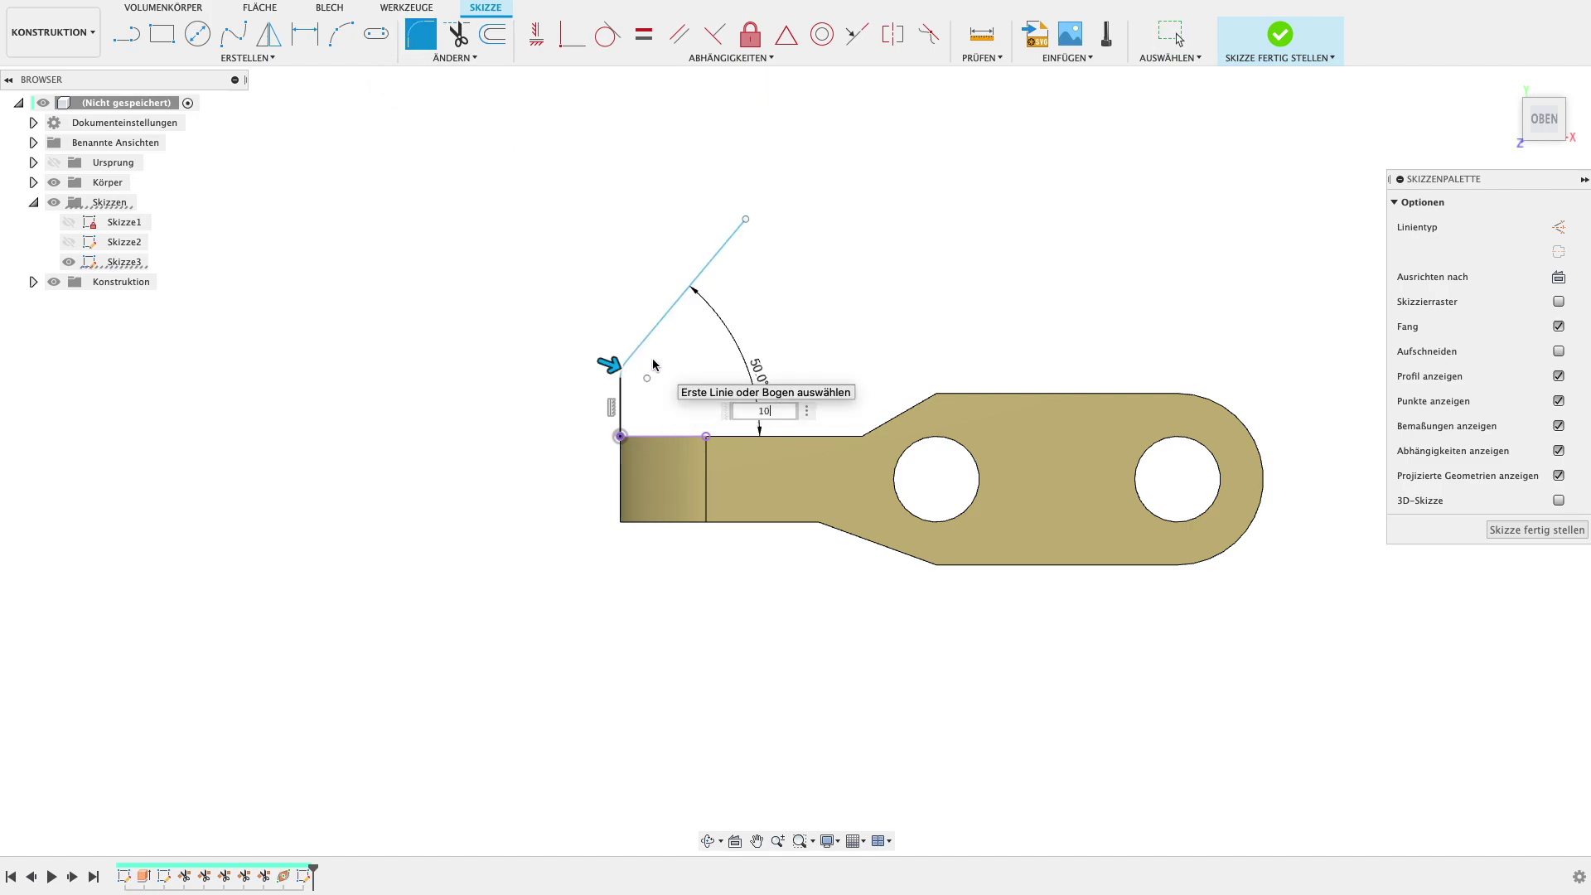
{"action": "key", "text": "Return"}
- Dimension the vertical line to 7 mm and the angled line to 22 mm
{"action": "key", "text": "d"}
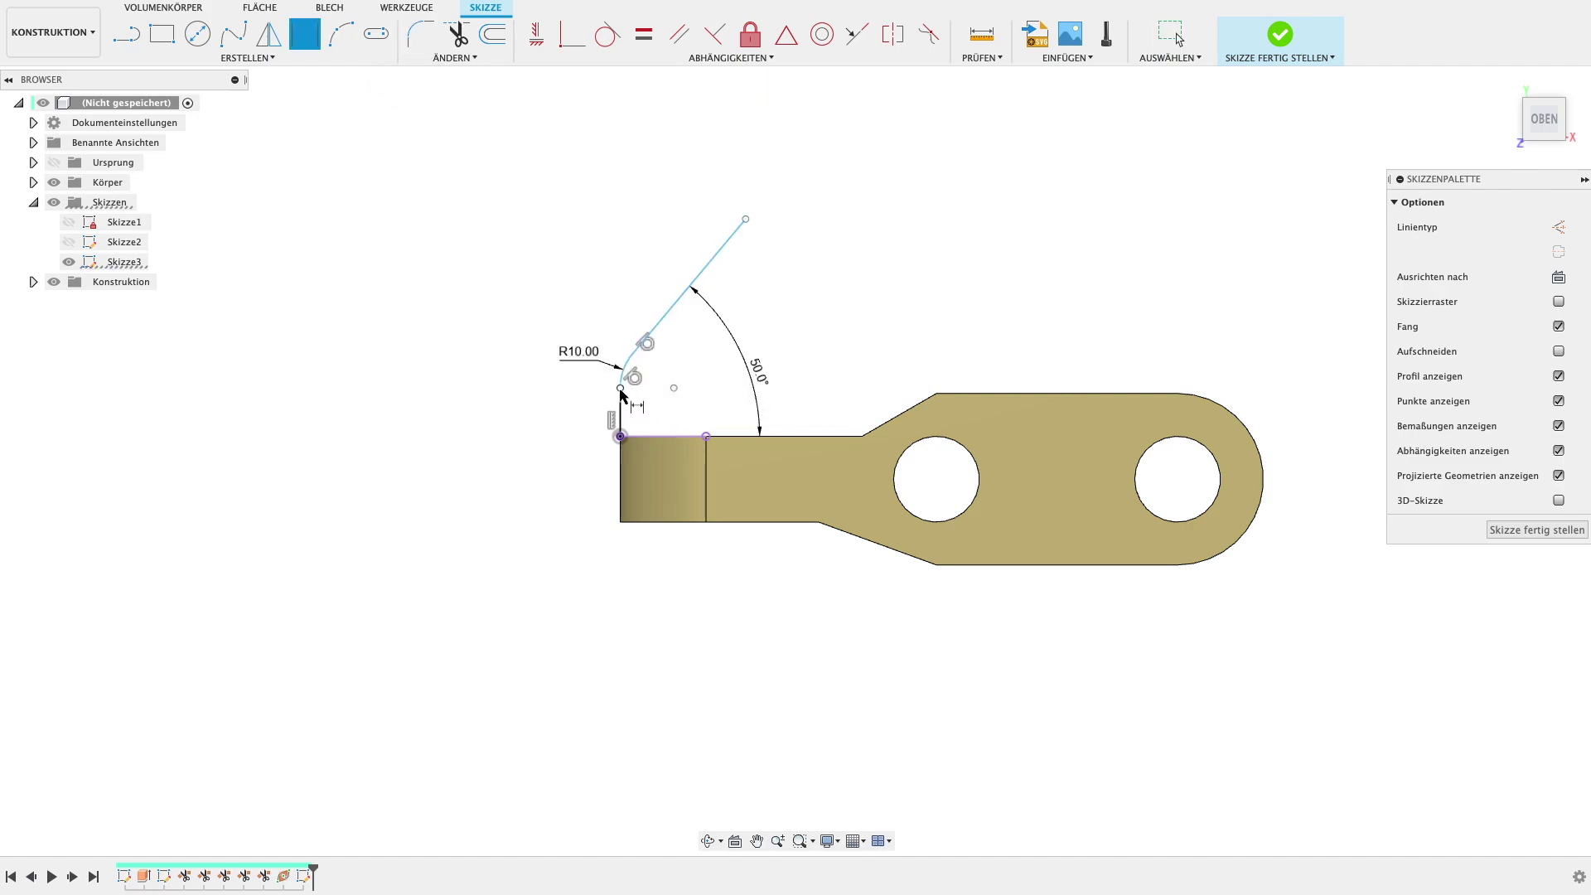
{"action": "left_click", "coordinate": [621, 389]}
{"action": "left_click", "coordinate": [621, 437]}
{"action": "left_click", "coordinate": [539, 423]}
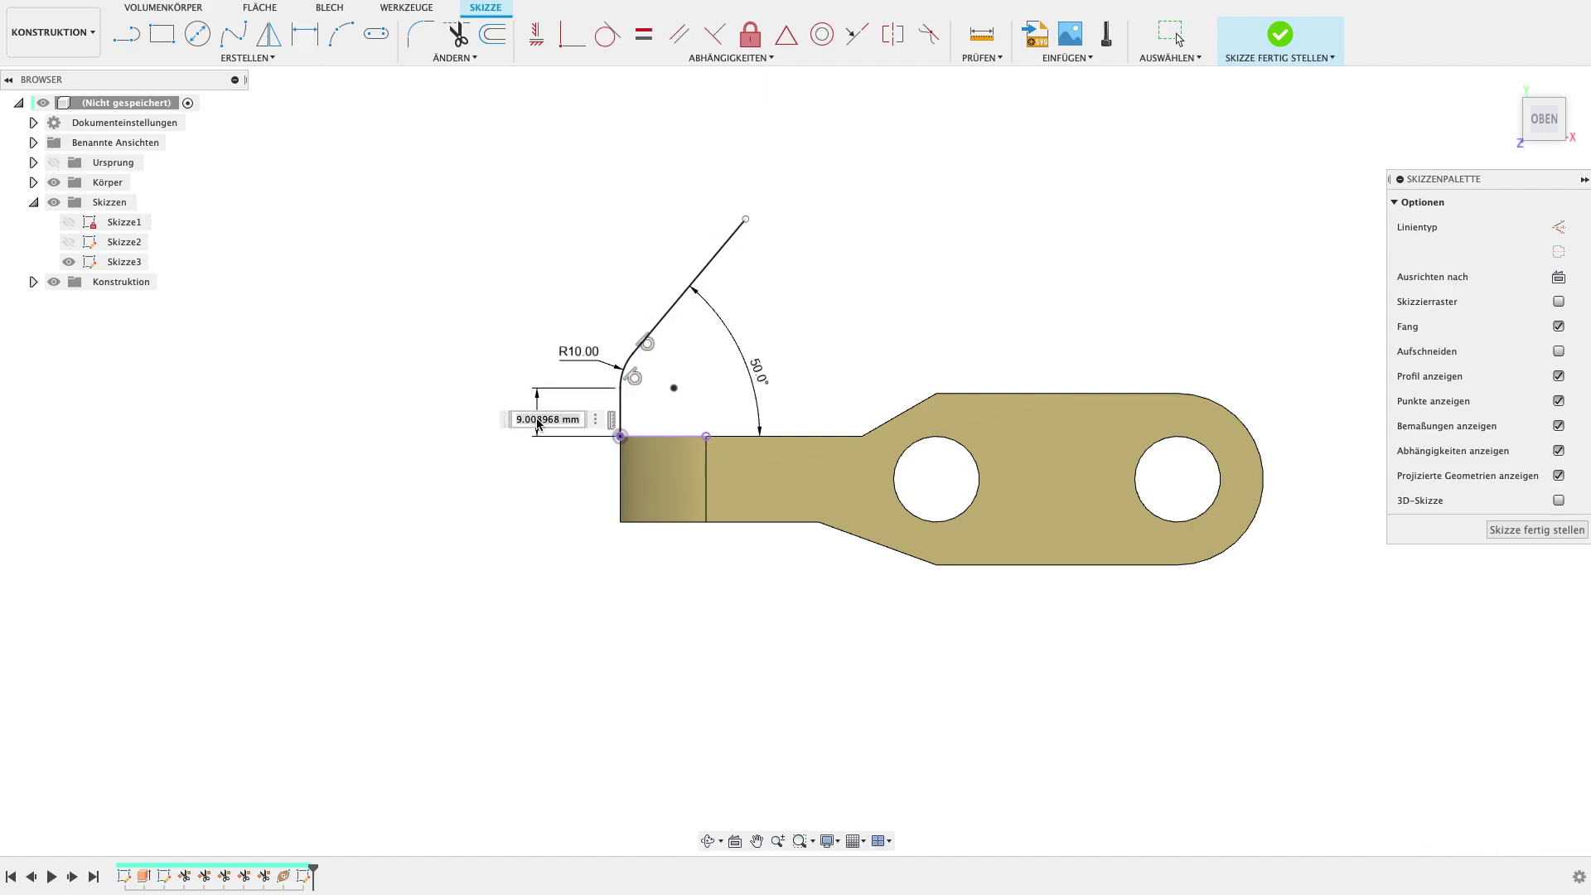
{"action": "type", "text": "7"}
{"action": "key", "text": "Return"}
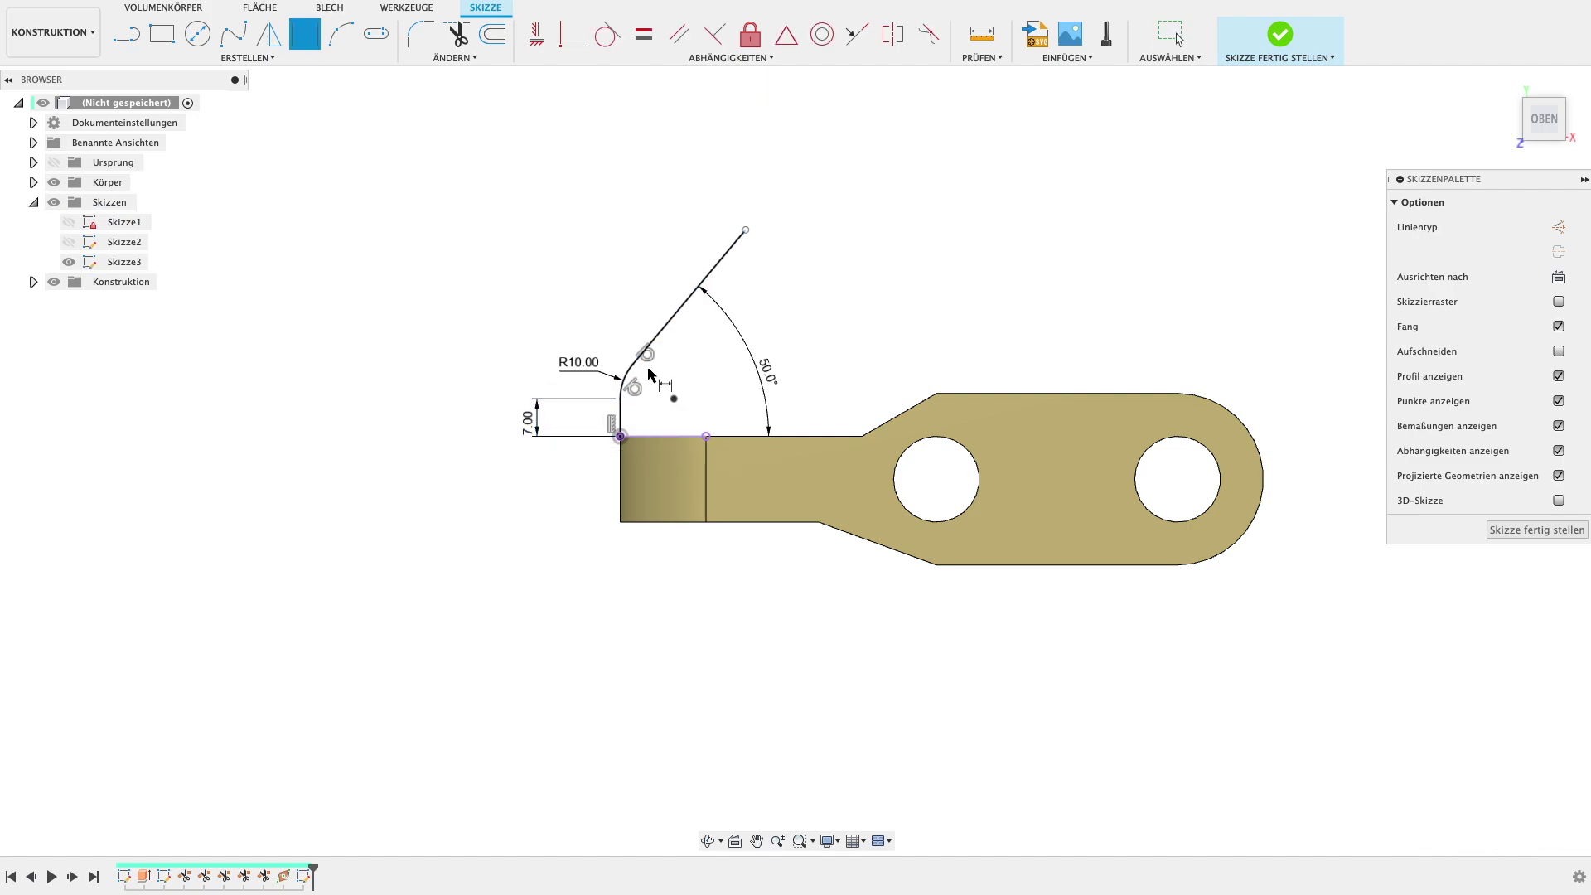
{"action": "left_click", "coordinate": [634, 365]}
{"action": "left_click", "coordinate": [745, 230]}
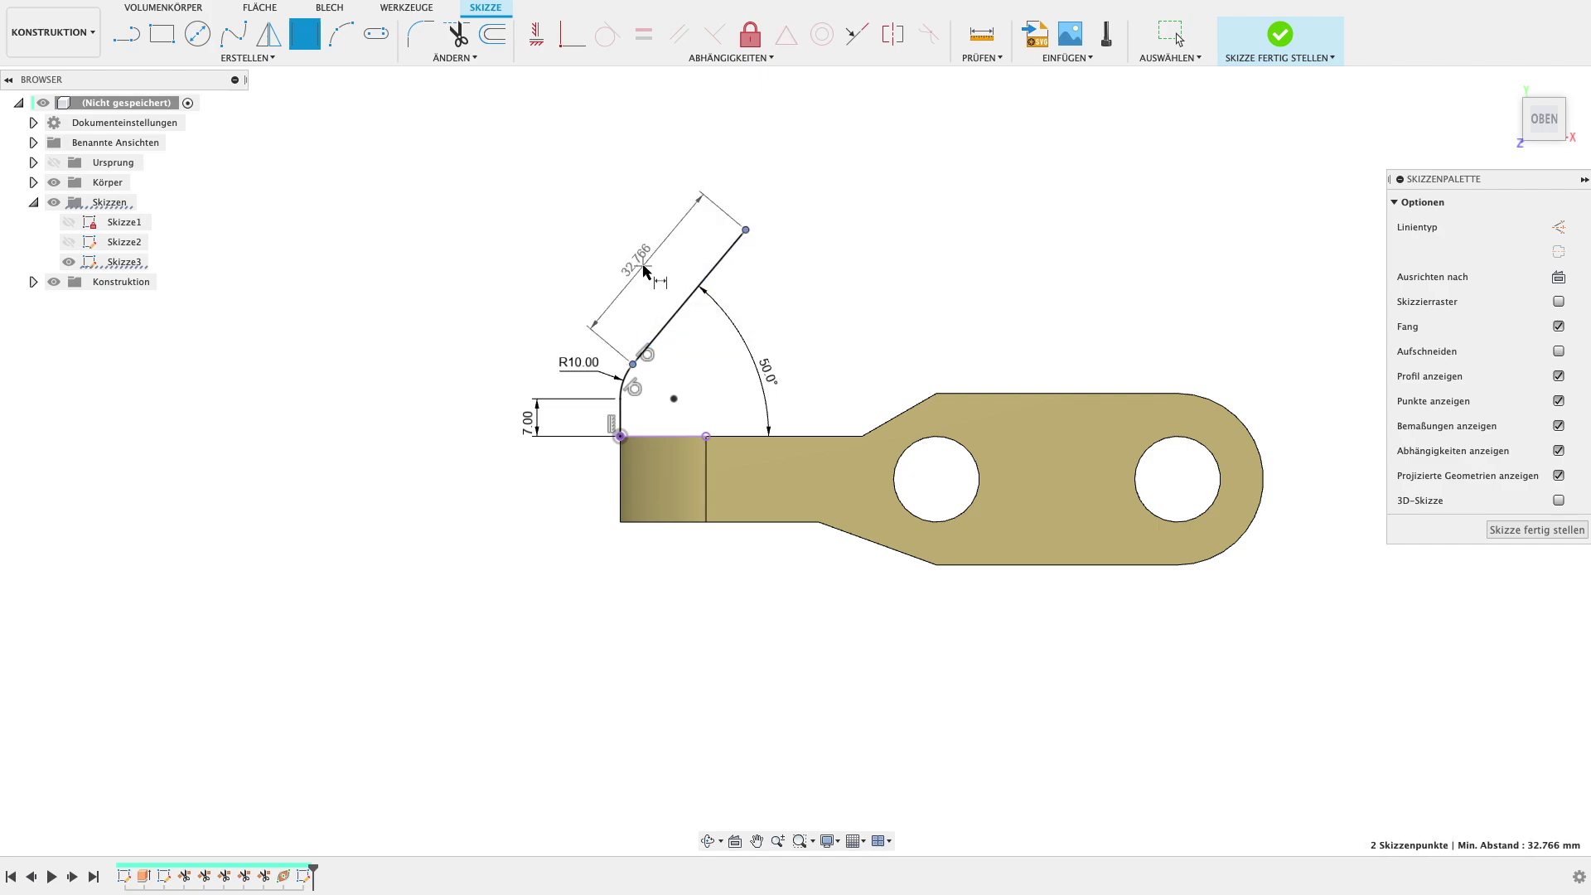
{"action": "left_click", "coordinate": [645, 266]}
{"action": "type", "text": "2"}
{"action": "key", "text": "Return"}
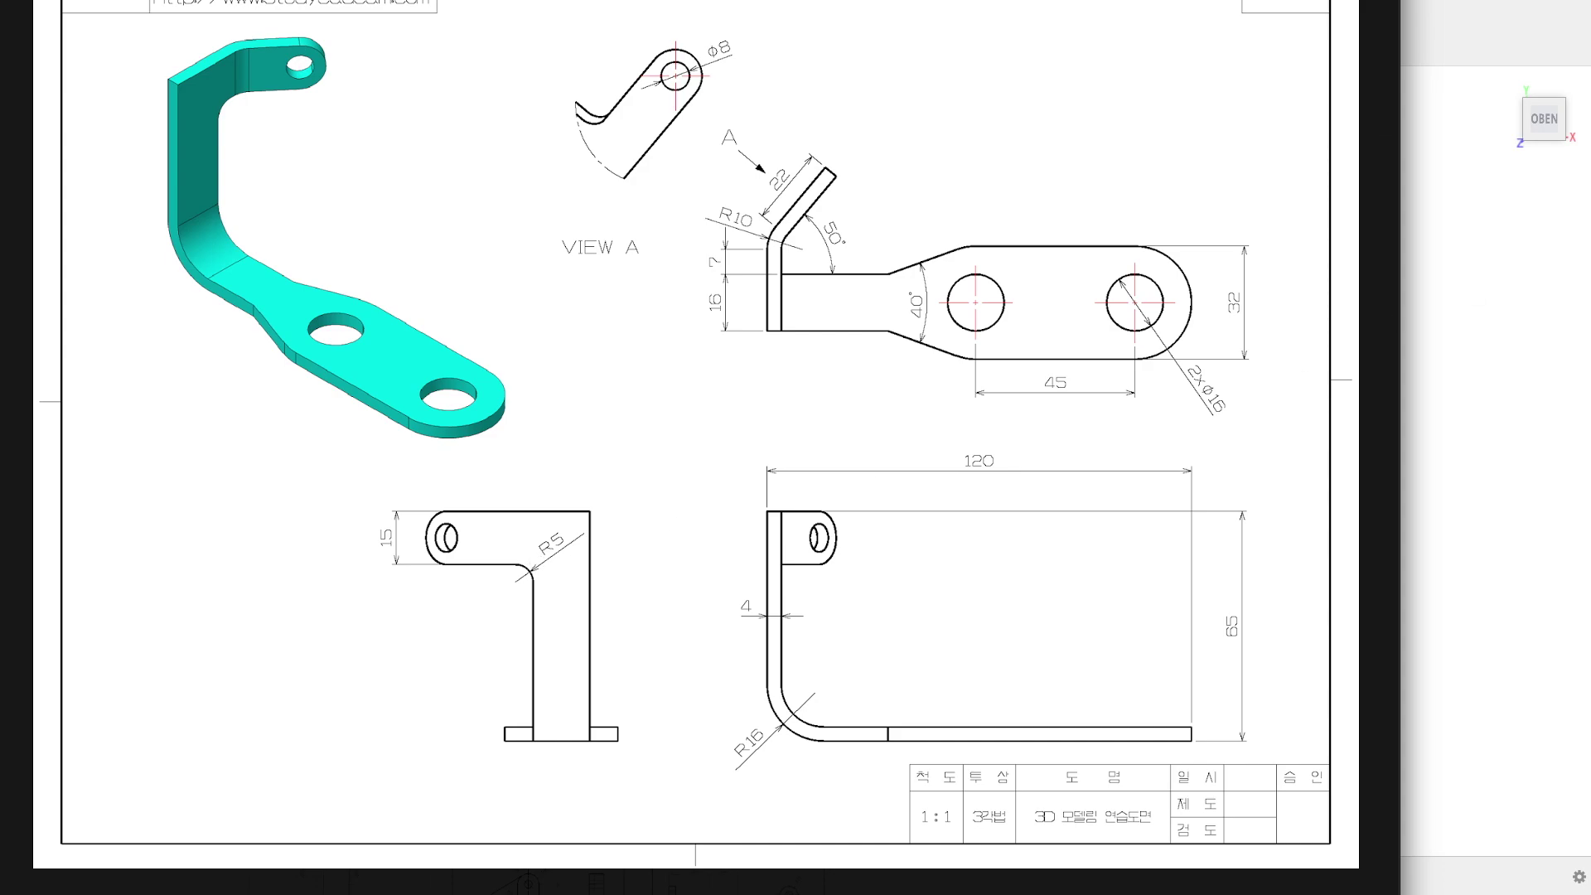
{"action": "left_click", "coordinate": [1528, 241]}
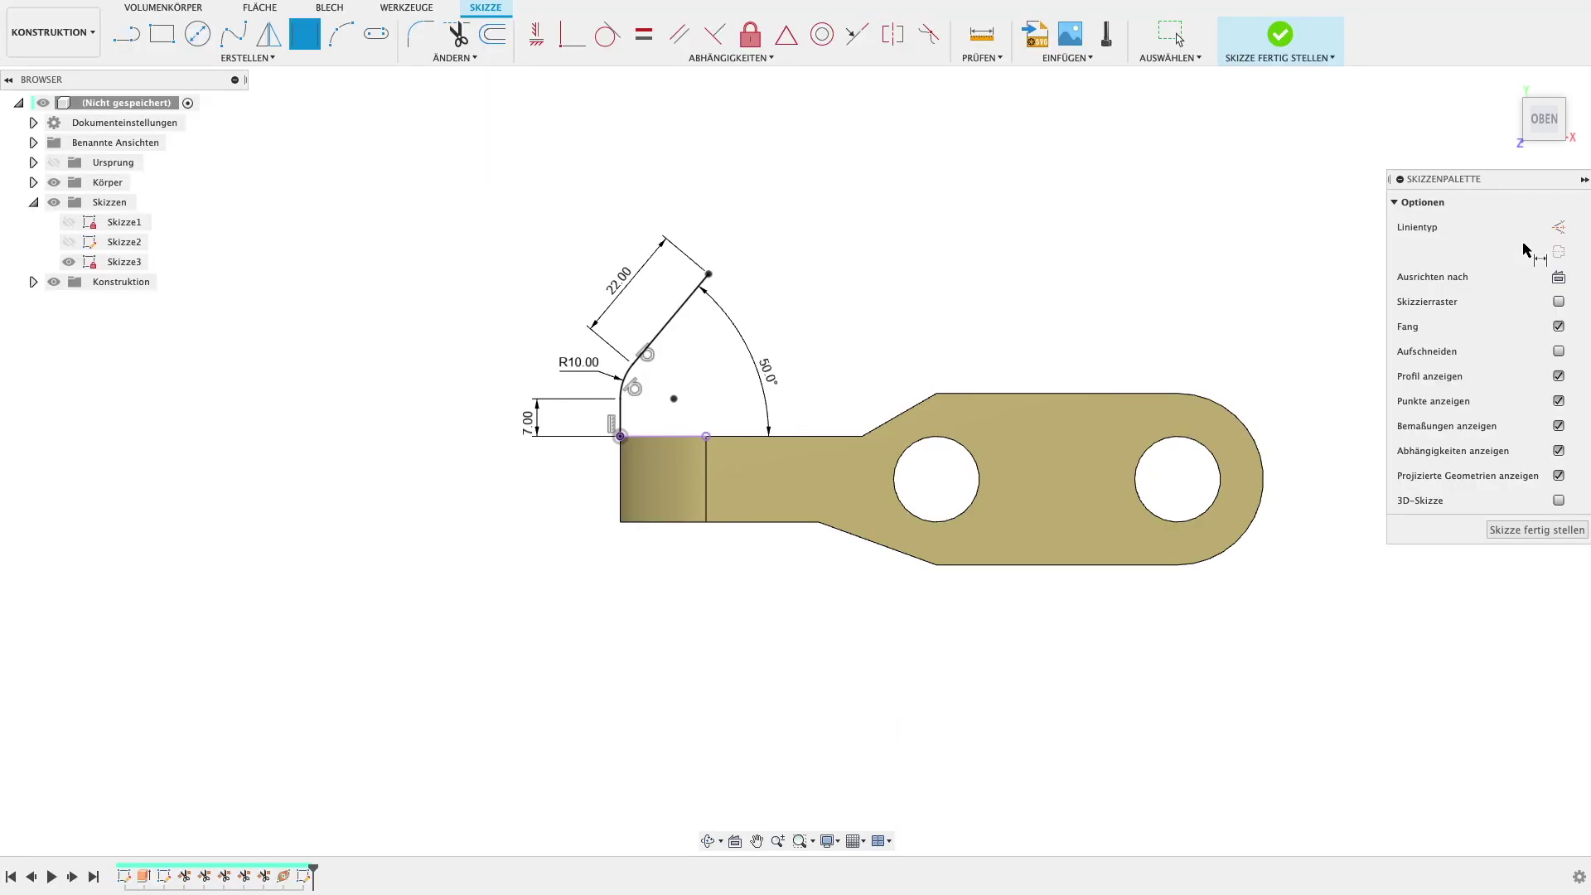
- Finish the tab sketch and extrude its bent profile as a surface across the leg's width
{"action": "left_click", "coordinate": [1530, 534]}
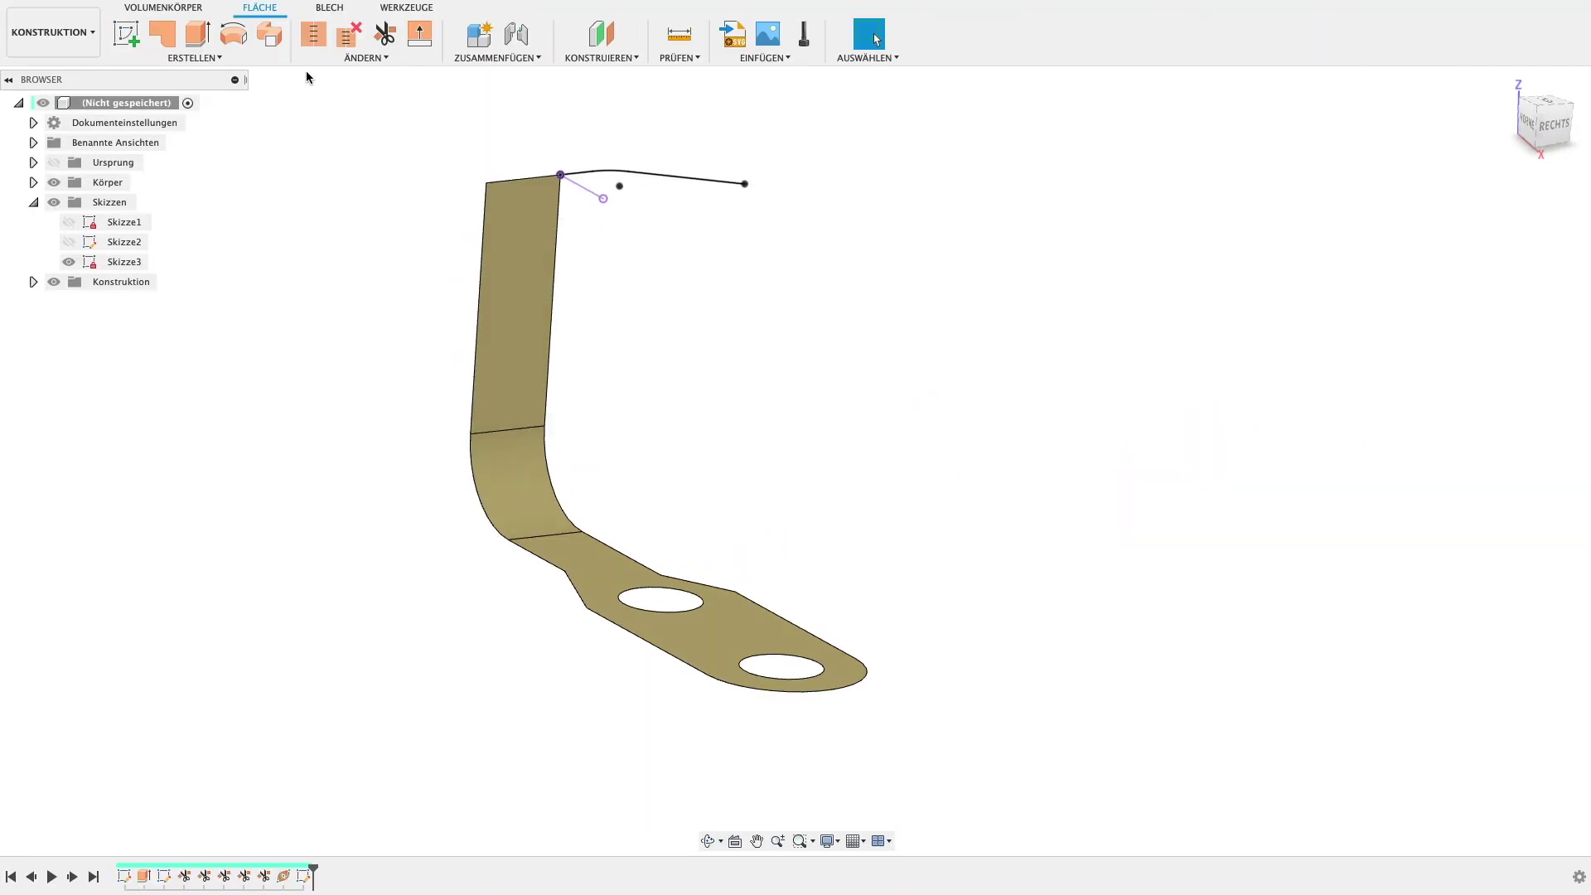
{"action": "left_click", "coordinate": [197, 33]}
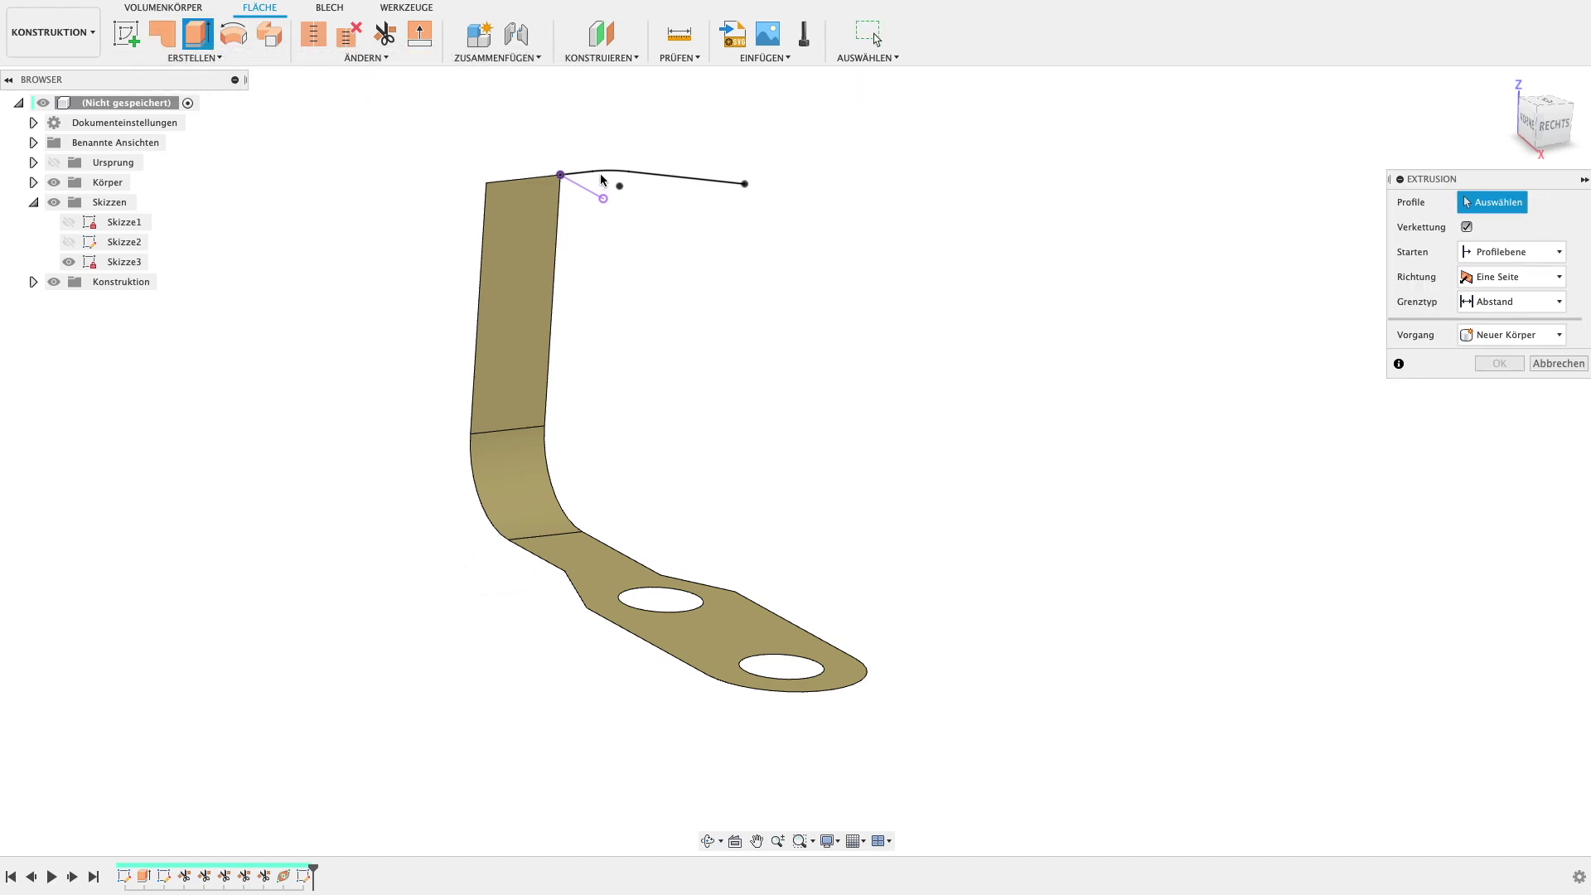
{"action": "left_click", "coordinate": [605, 176]}
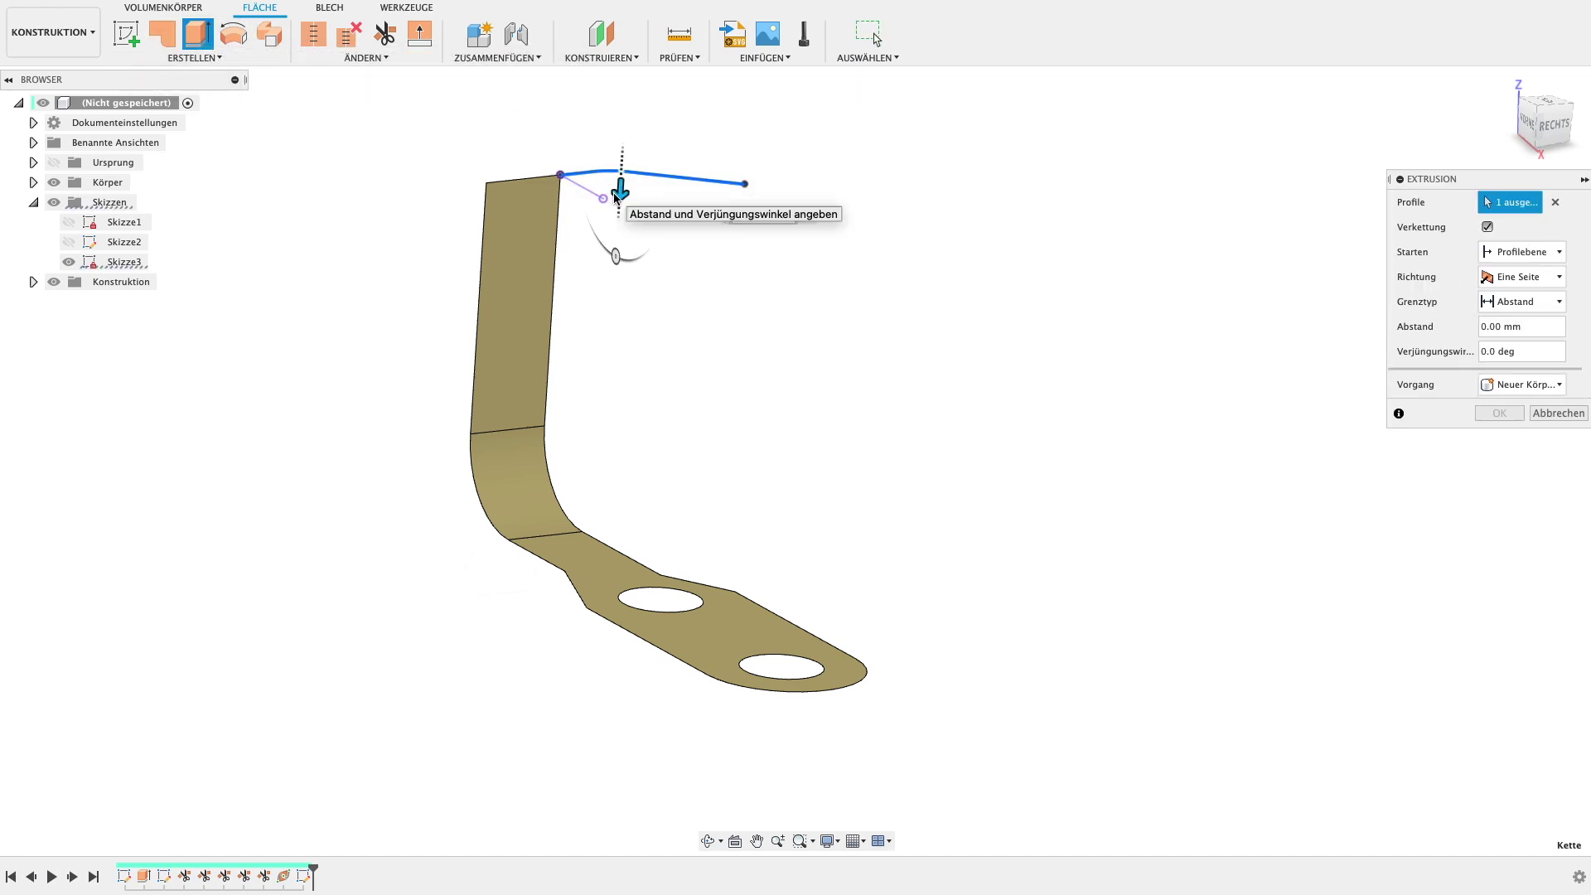
{"action": "type", "text": "15"}
{"action": "left_click_drag", "start_coordinate": [620, 190], "coordinate": [618, 275]}
{"action": "key", "text": "Return"}
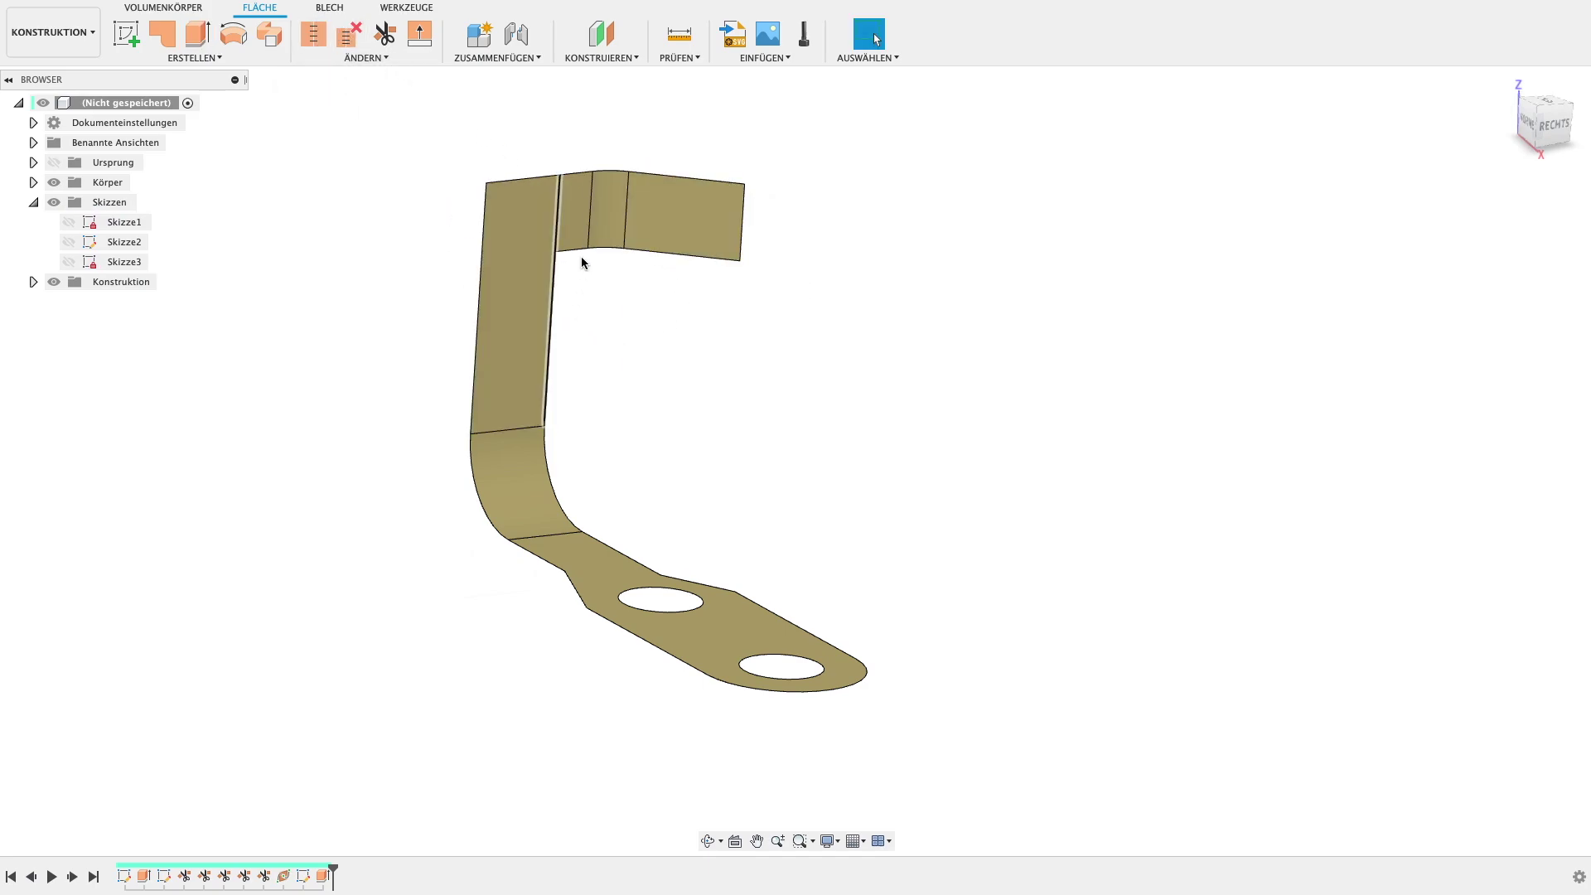
- Stitch the bracket surface and the new tab surface into one body at 0.10 mm tolerance
{"action": "left_click", "coordinate": [313, 34]}
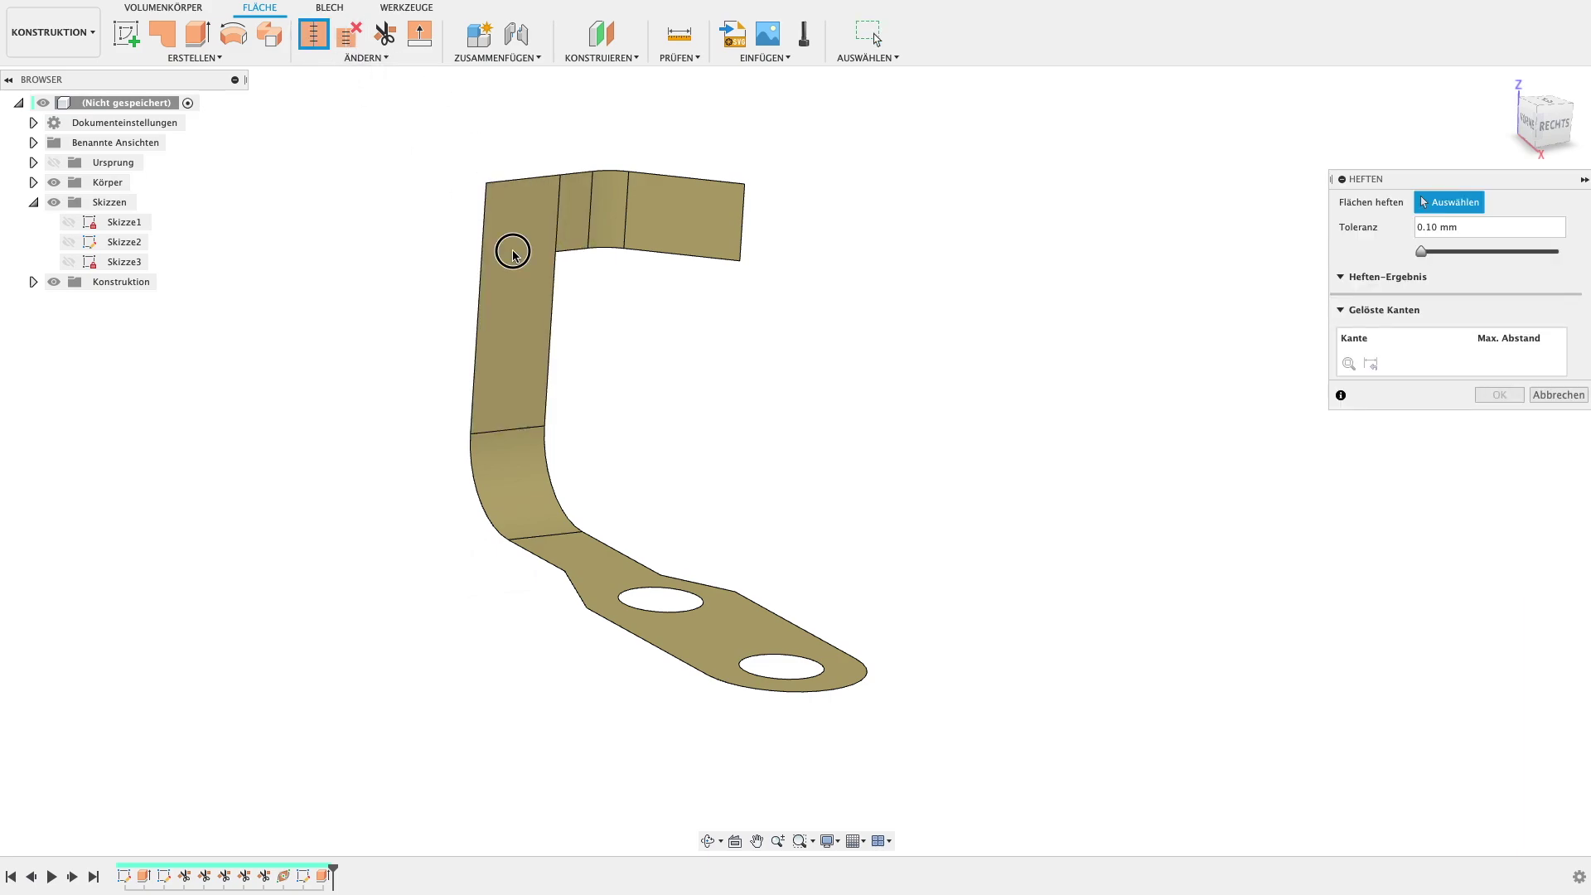
{"action": "left_click", "coordinate": [522, 242]}
{"action": "left_click", "coordinate": [570, 224]}
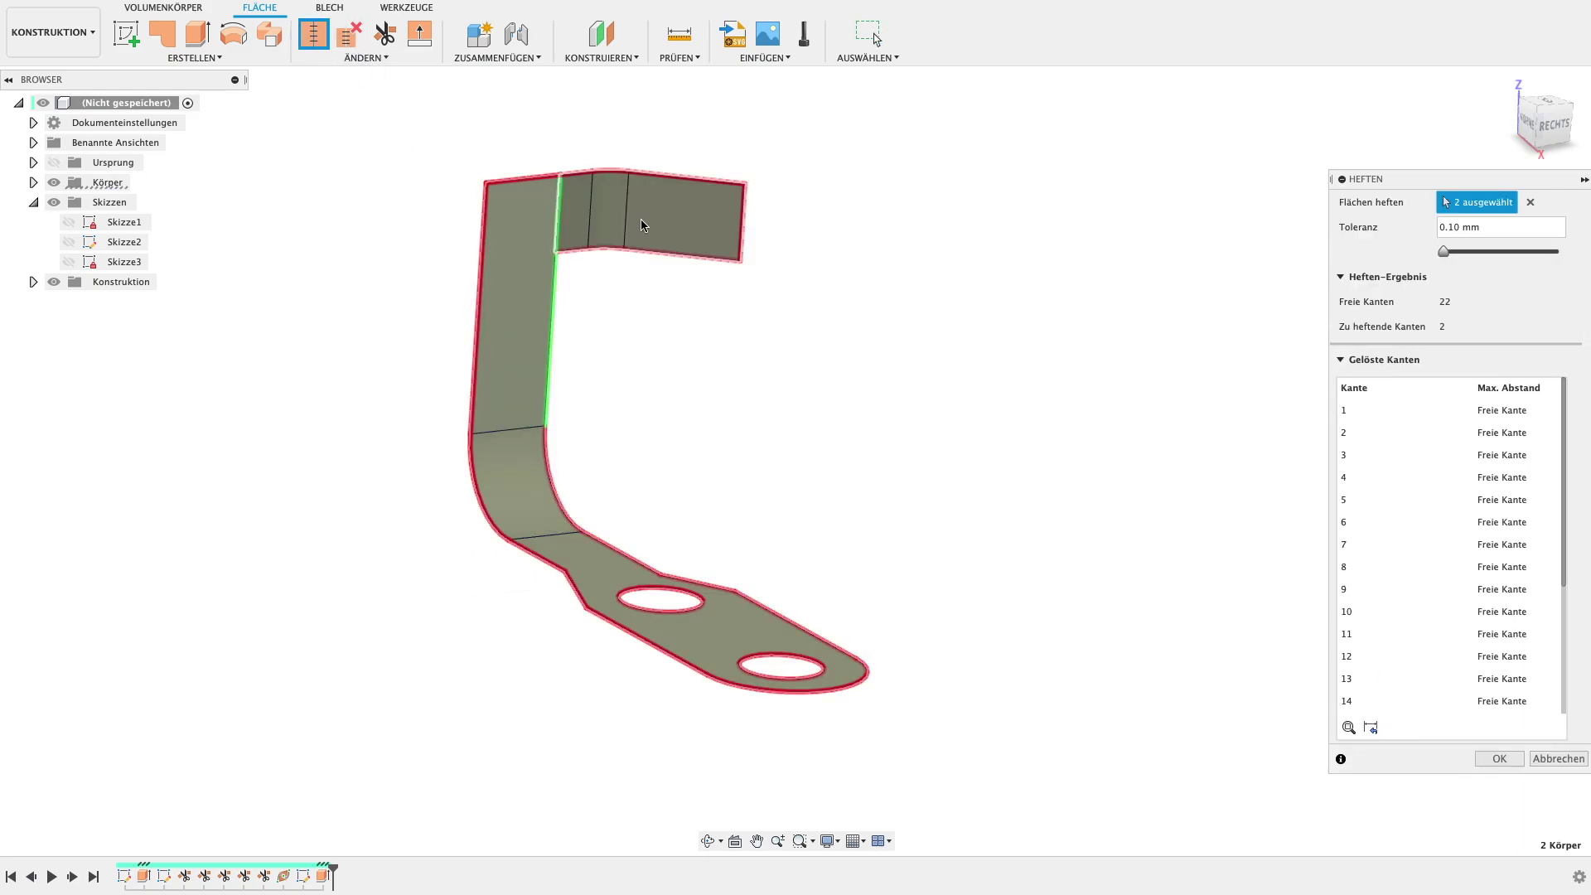
{"action": "left_click", "coordinate": [1484, 759]}
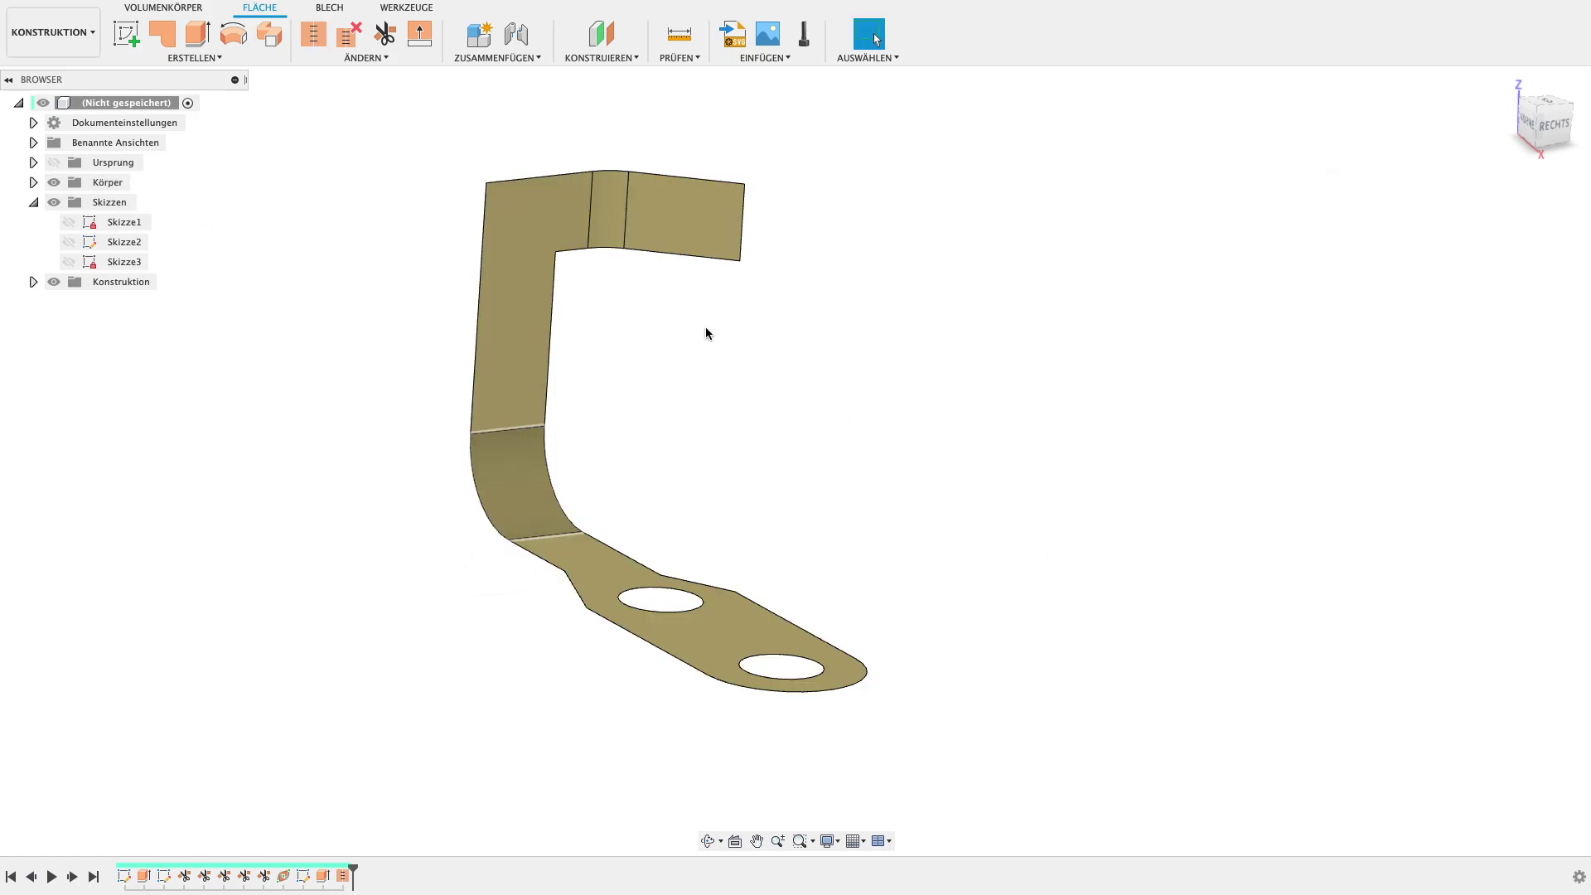
{"action": "left_click", "coordinate": [114, 35]}
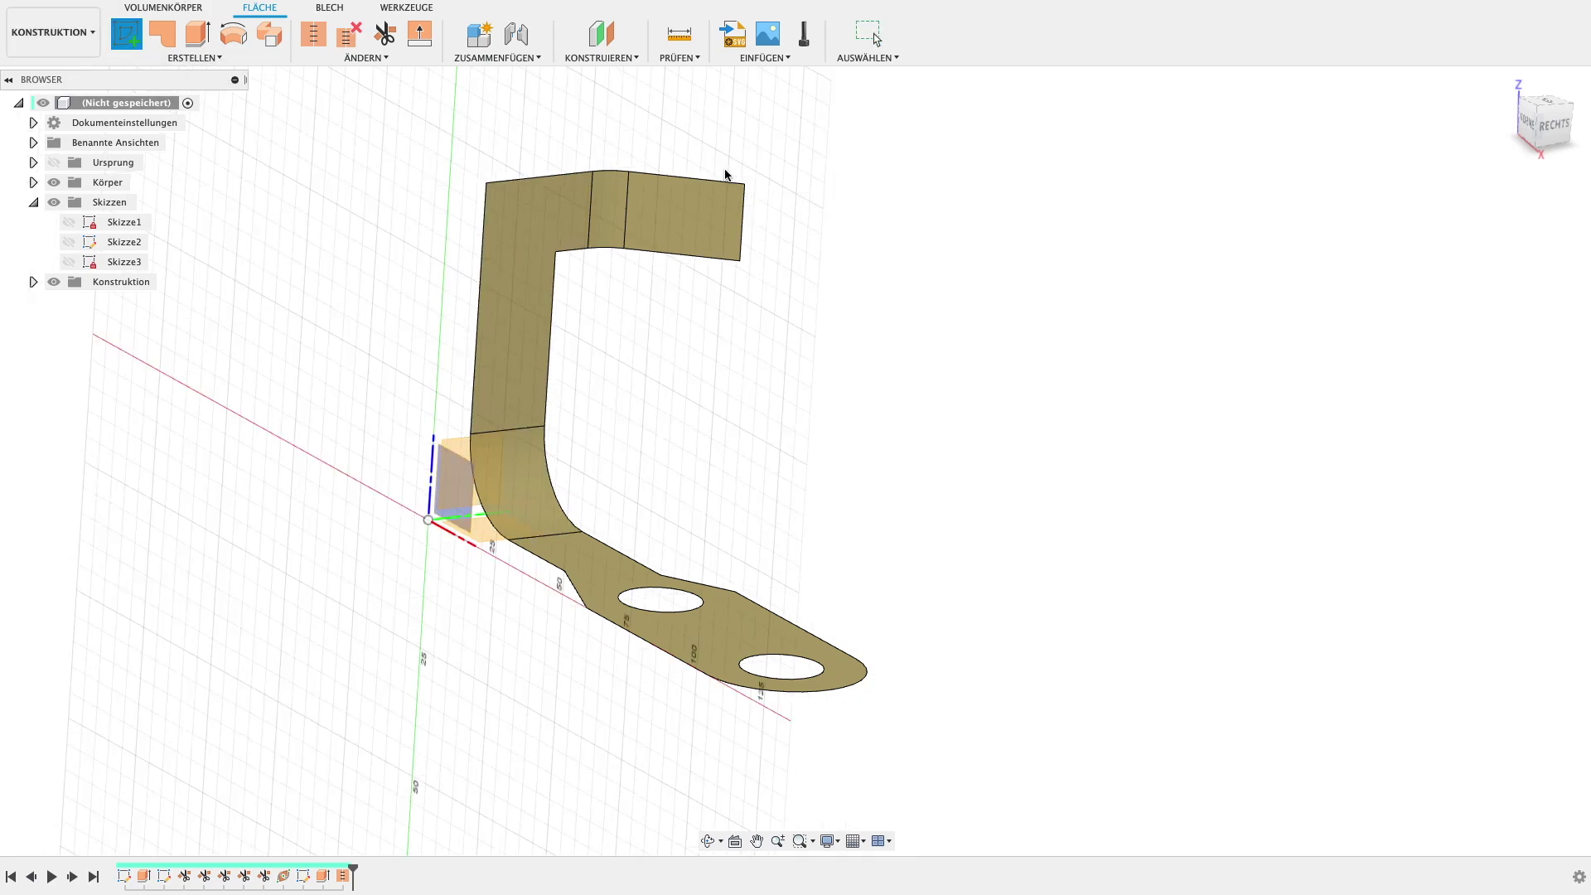
- Start a sketch on the flat tab face and draw a circle sized to fit inside the tab
{"action": "left_click", "coordinate": [709, 202]}
{"action": "scroll", "coordinate": [866, 466], "scroll_direction": "up", "scroll_amount": 3}
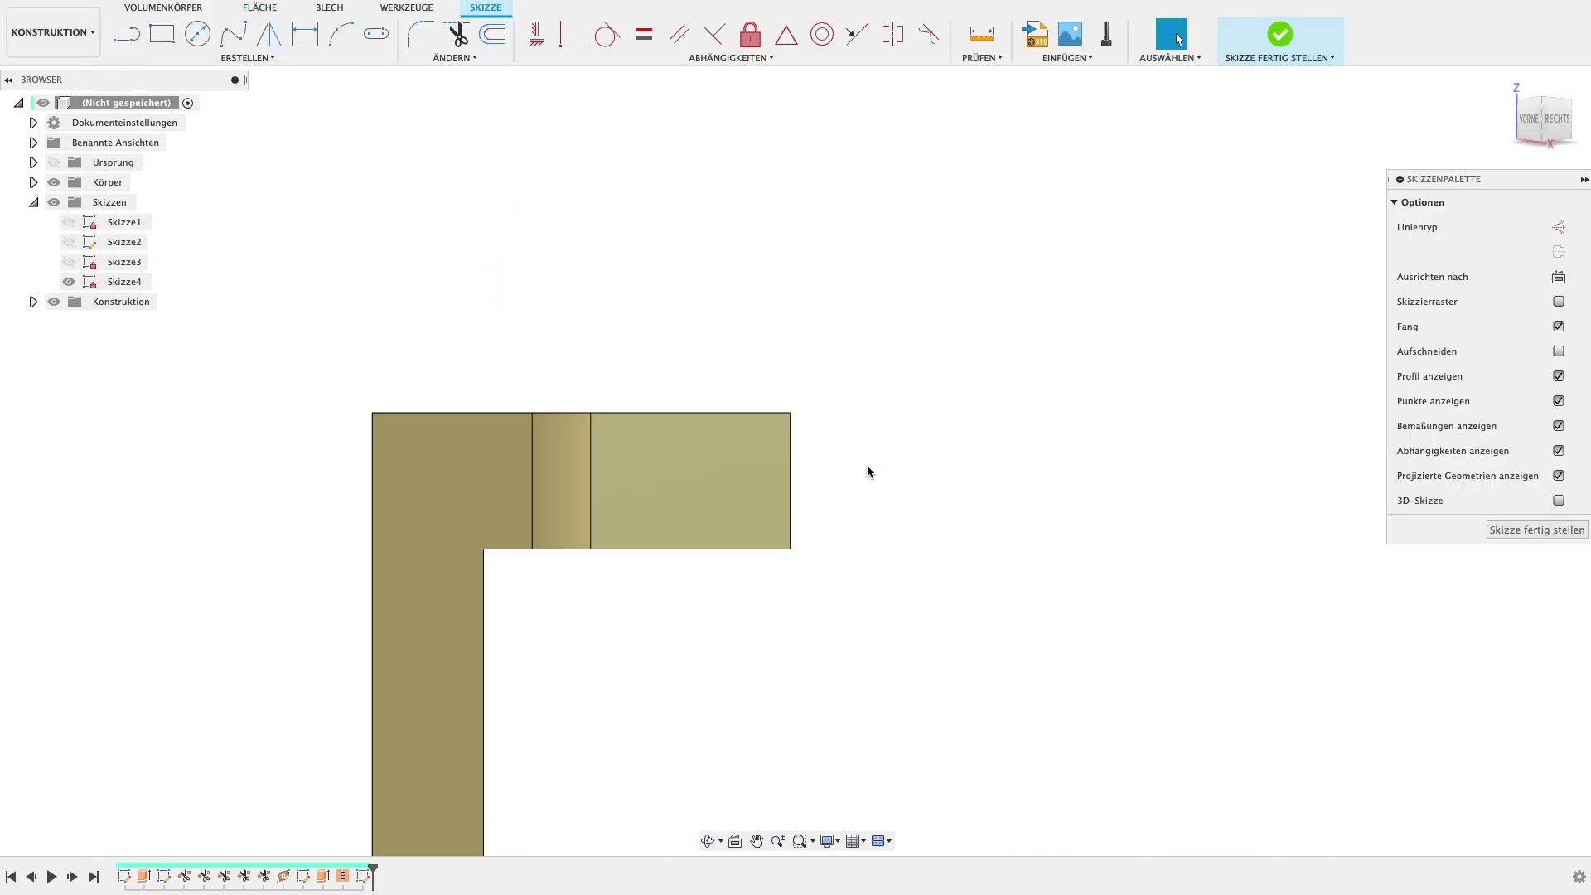
{"action": "scroll", "coordinate": [856, 461], "scroll_direction": "up", "scroll_amount": 2}
{"action": "middle_click_drag", "start_coordinate": [856, 462], "coordinate": [696, 422]}
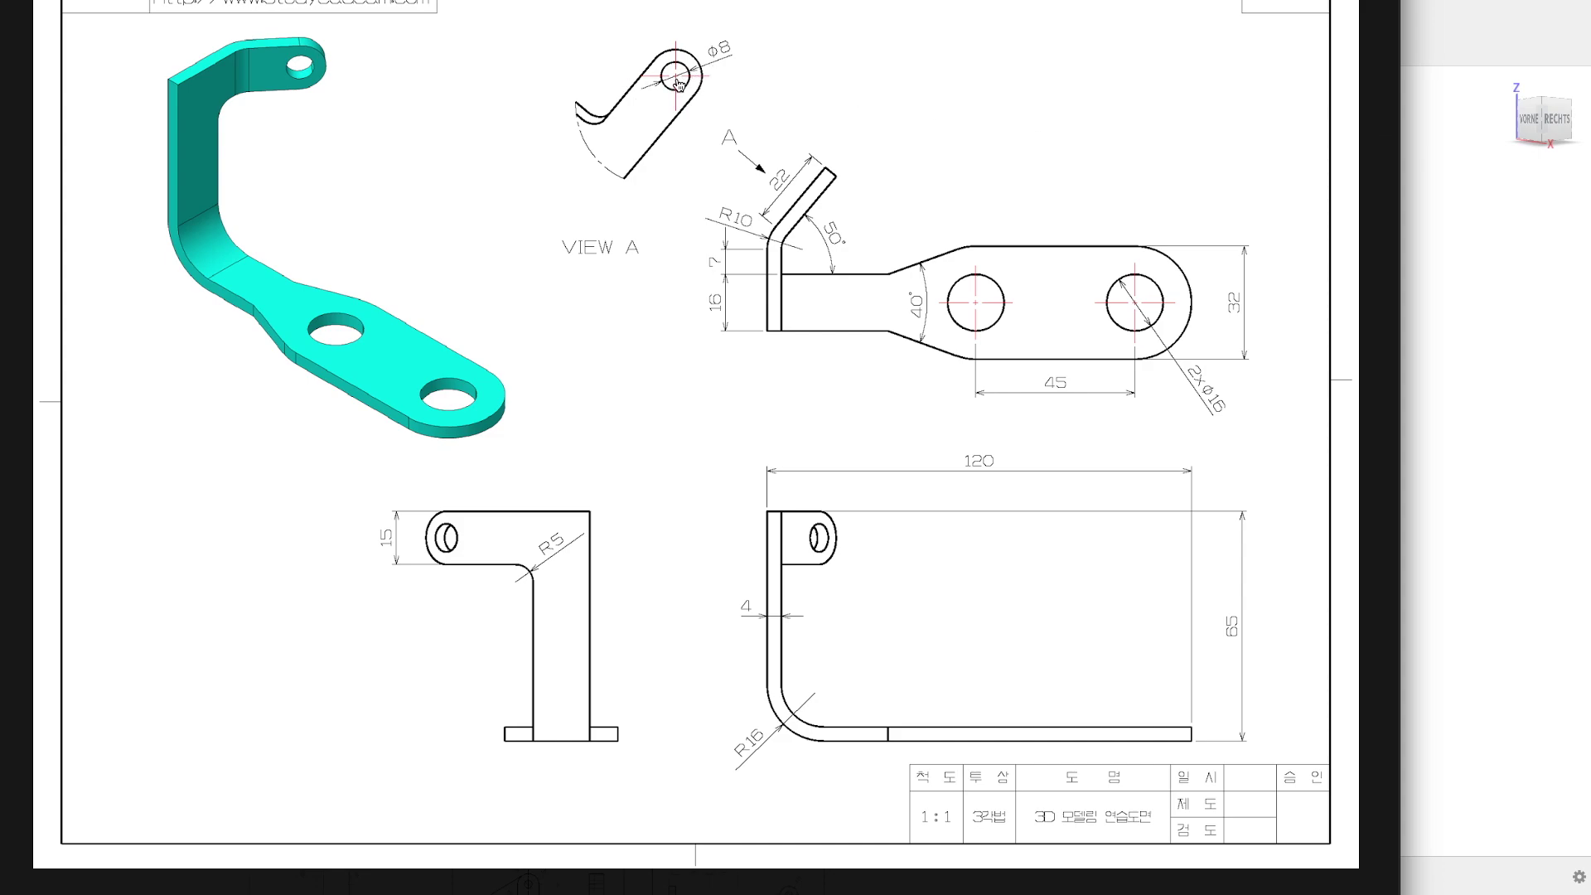
{"action": "key", "text": "c"}
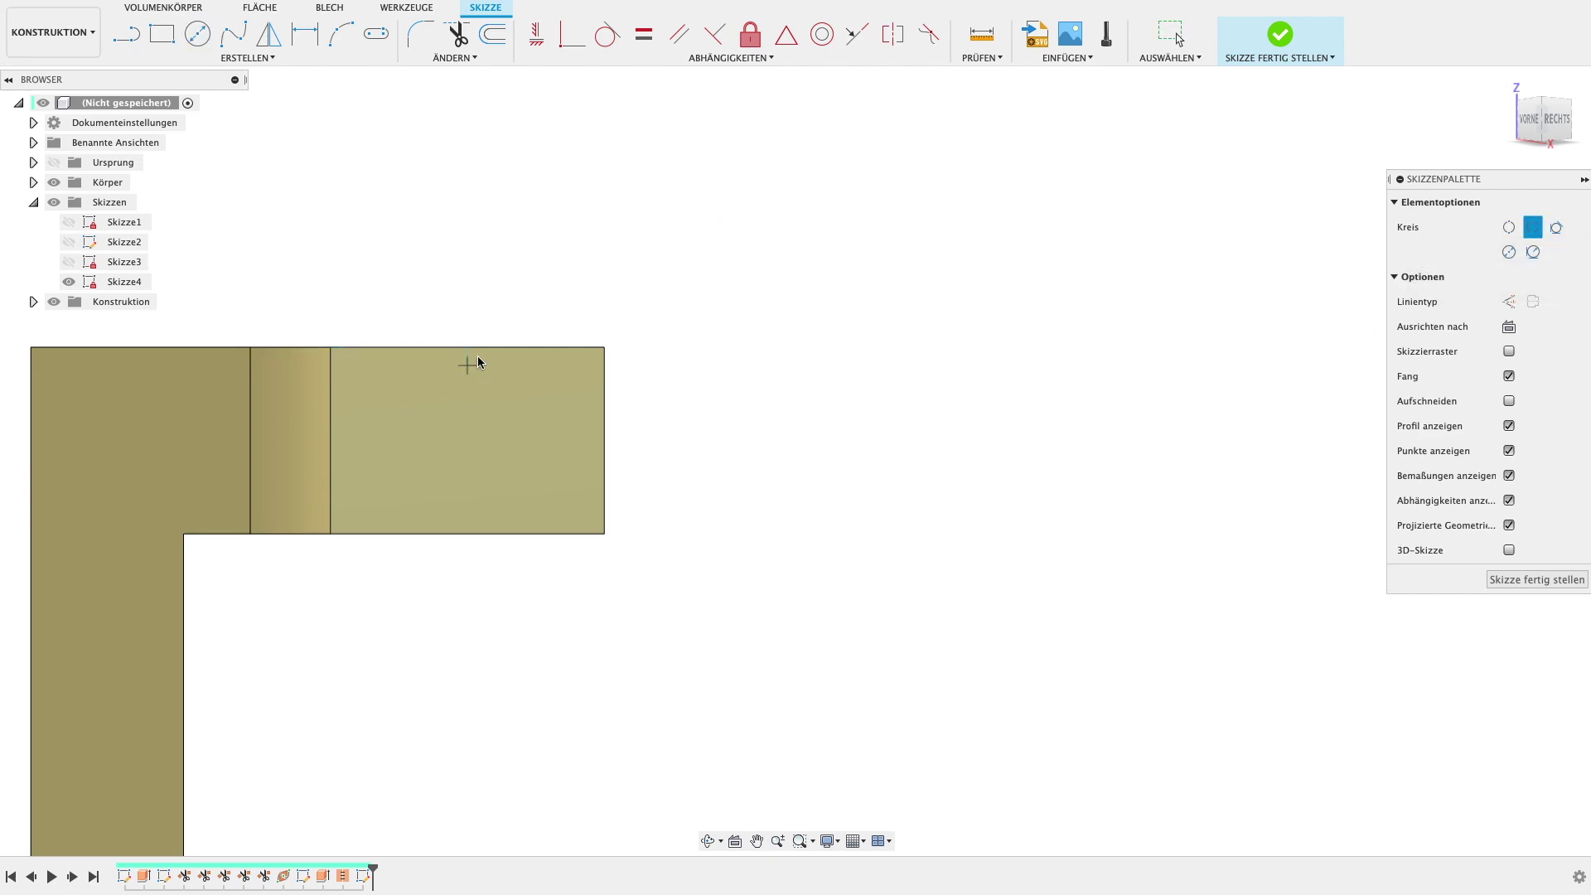
{"action": "left_click", "coordinate": [470, 440]}
{"action": "left_click", "coordinate": [604, 444]}
{"action": "key", "text": "Escape"}
{"action": "key", "text": "Escape"}
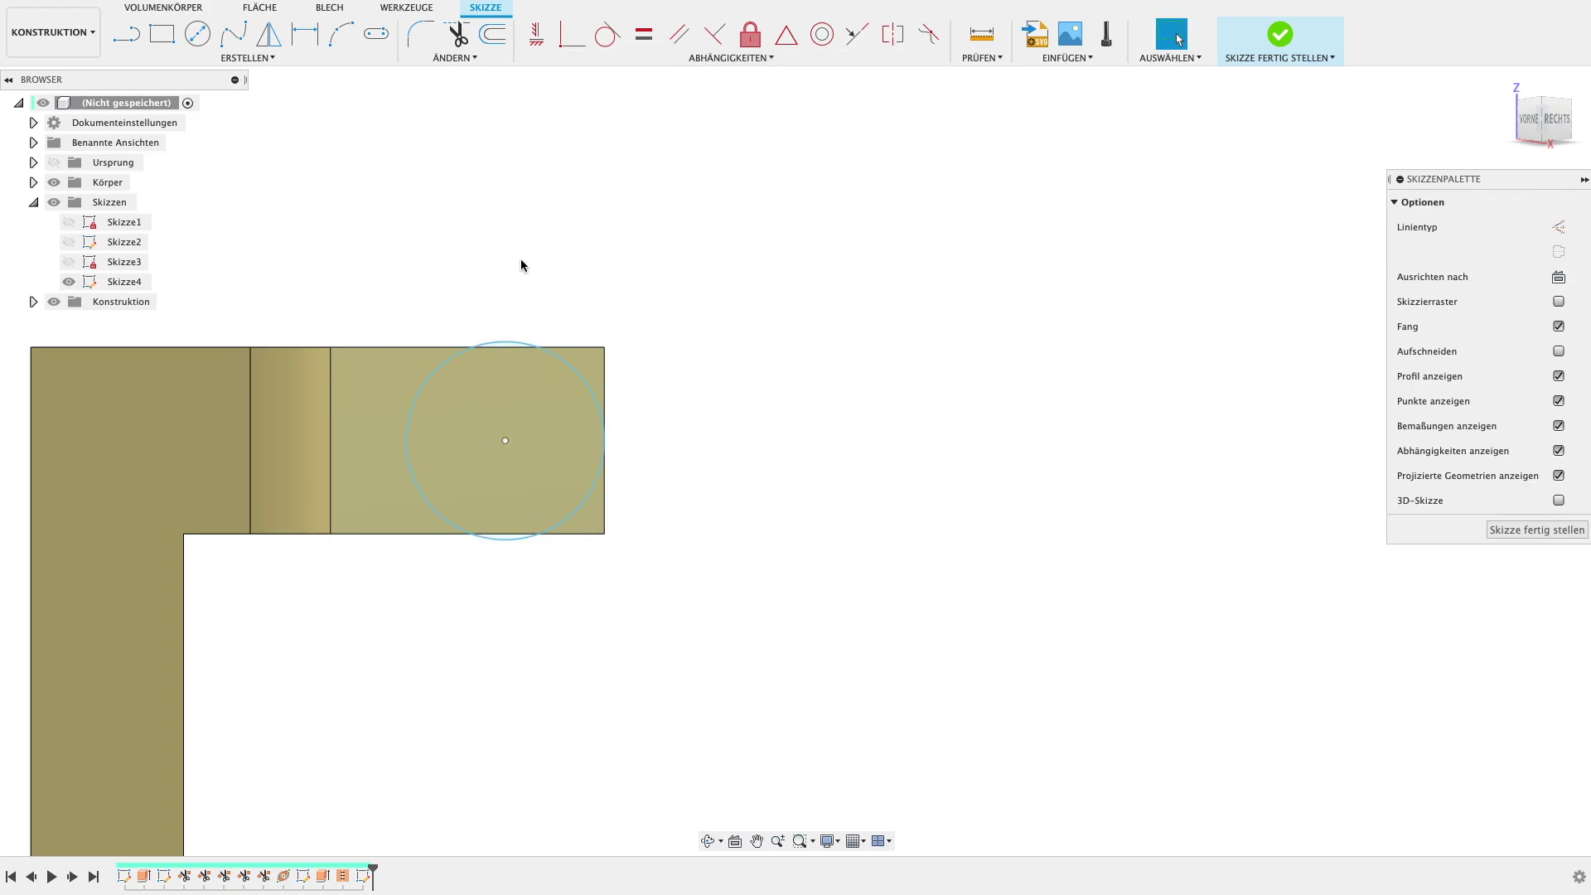
{"action": "left_click_drag", "start_coordinate": [515, 342], "coordinate": [516, 370]}
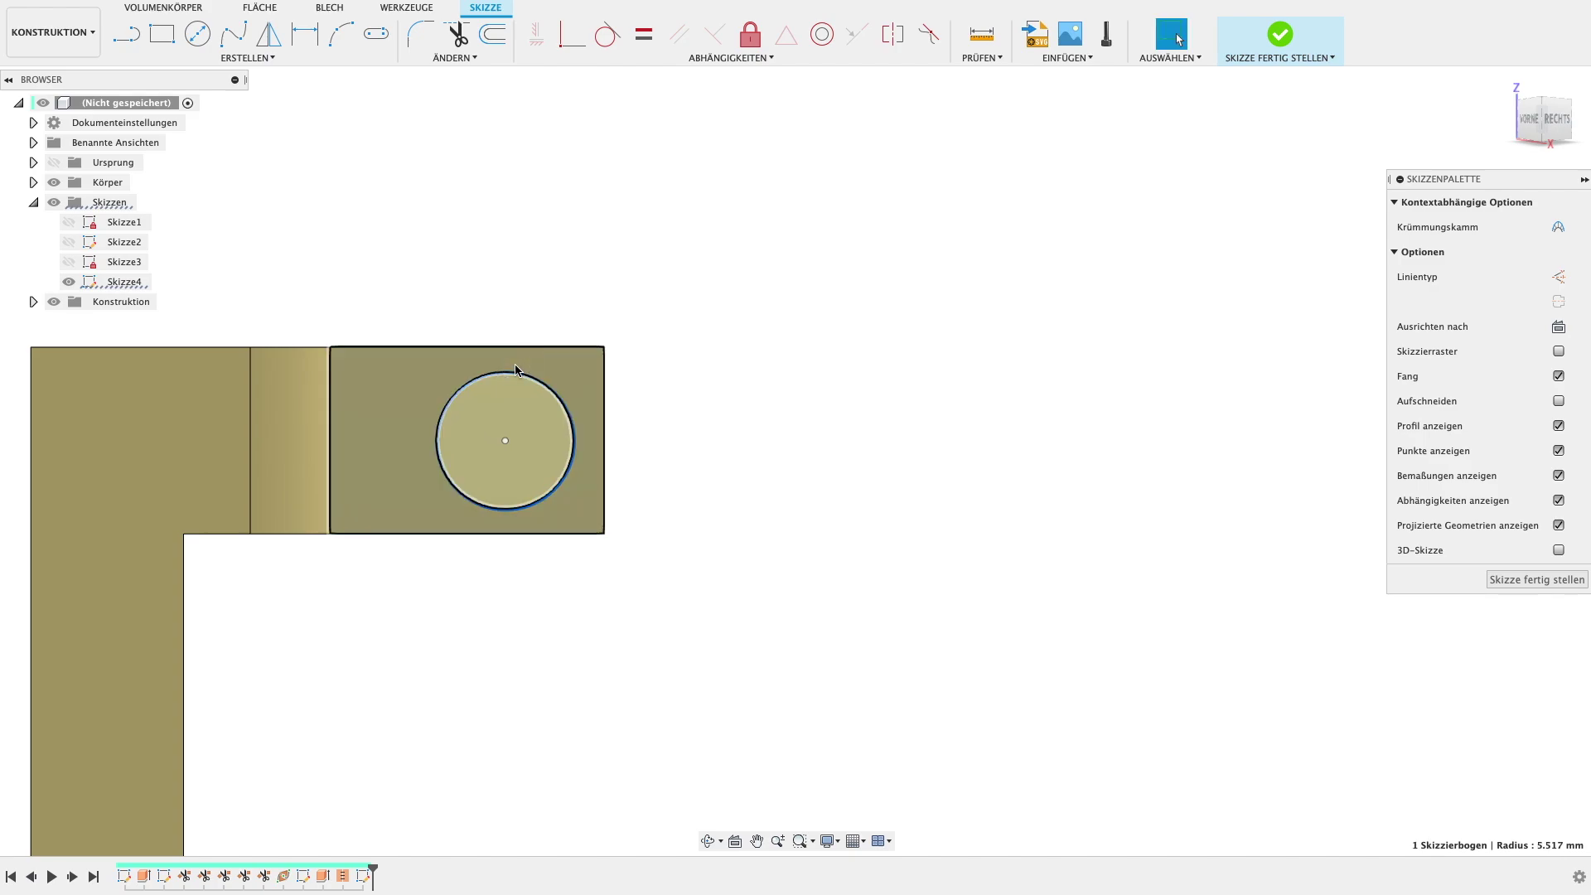
{"action": "left_click", "coordinate": [517, 238]}
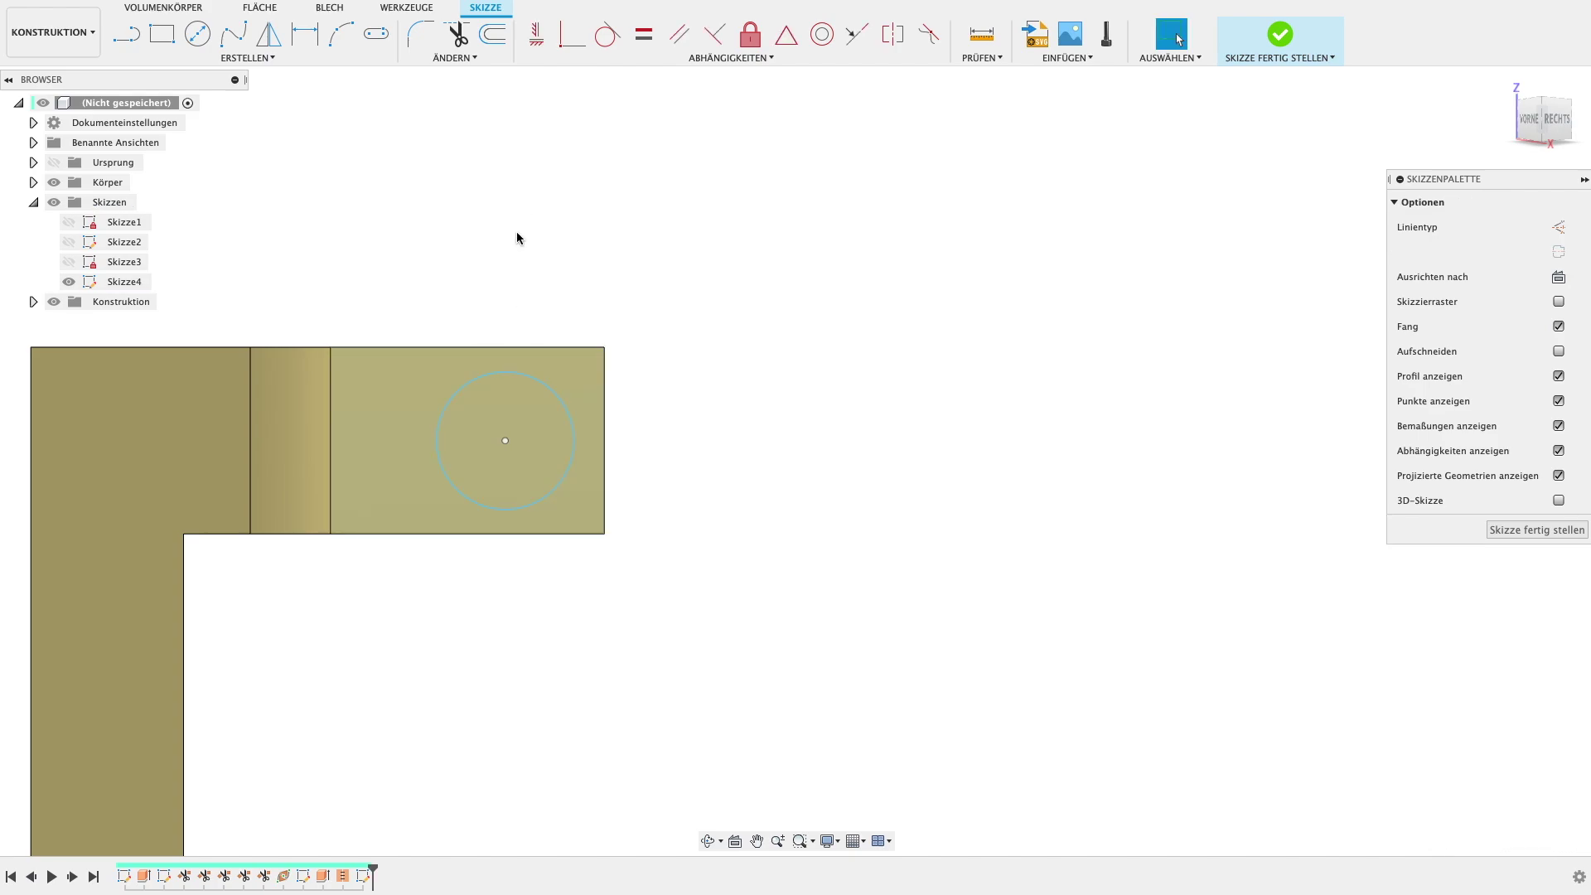
- Make the circle tangent to the tab's top, right and bottom edges
{"action": "left_click", "coordinate": [607, 34]}
{"action": "left_click", "coordinate": [527, 381]}
{"action": "left_click", "coordinate": [525, 346]}
{"action": "left_click", "coordinate": [603, 413]}
{"action": "left_click", "coordinate": [555, 465]}
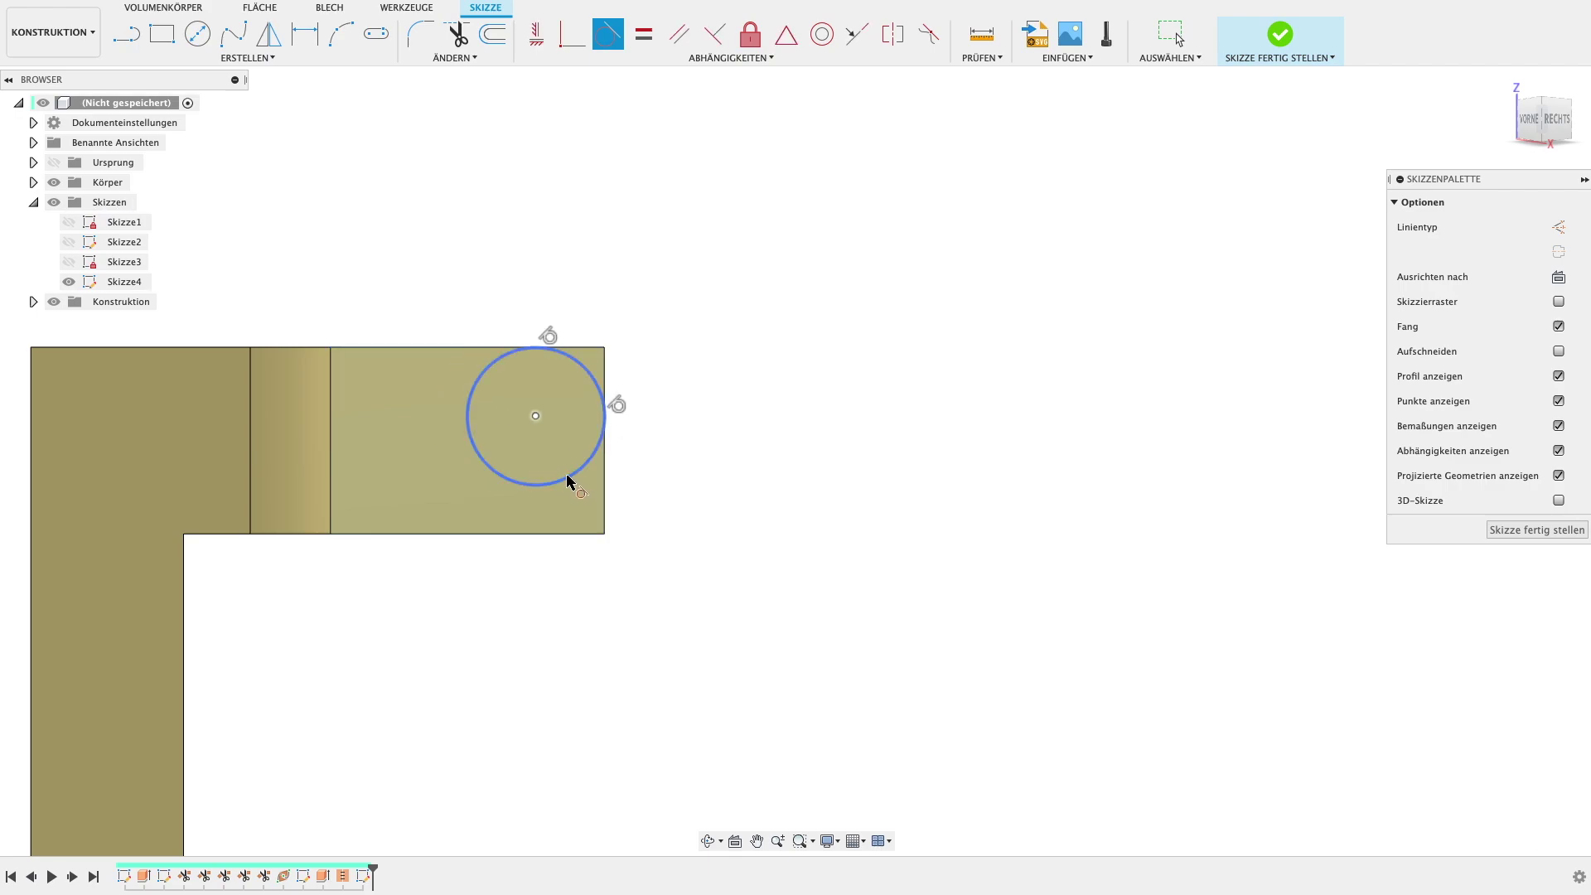
{"action": "left_click", "coordinate": [556, 535]}
{"action": "key", "text": "Escape"}
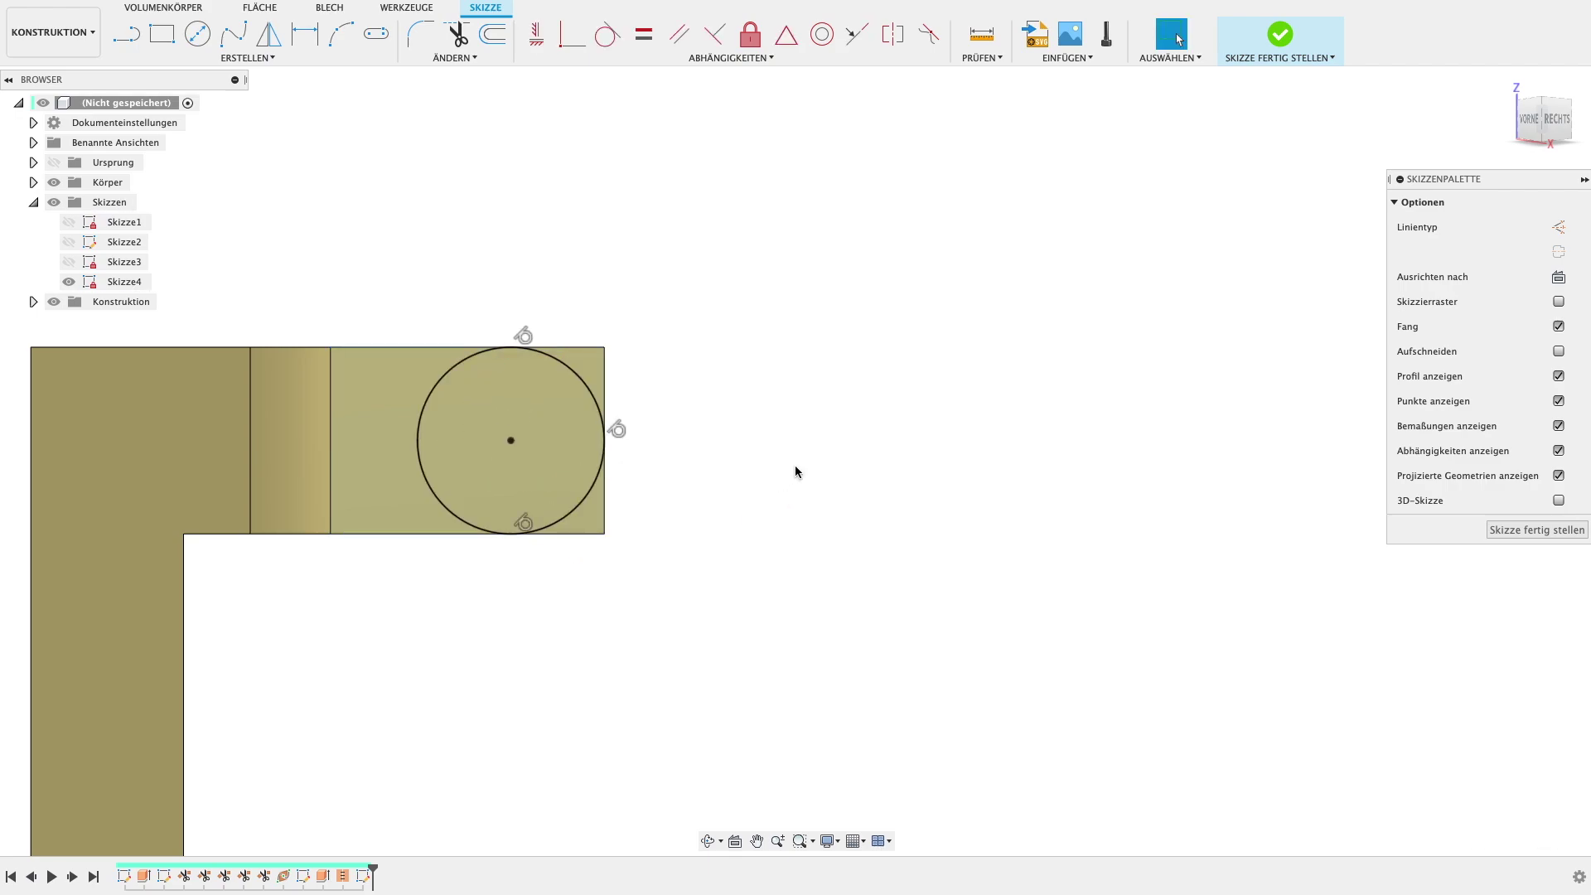
- Add a concentric Ø8 circle and finish the hole sketch
{"action": "key", "text": "c"}
{"action": "left_click", "coordinate": [511, 440]}
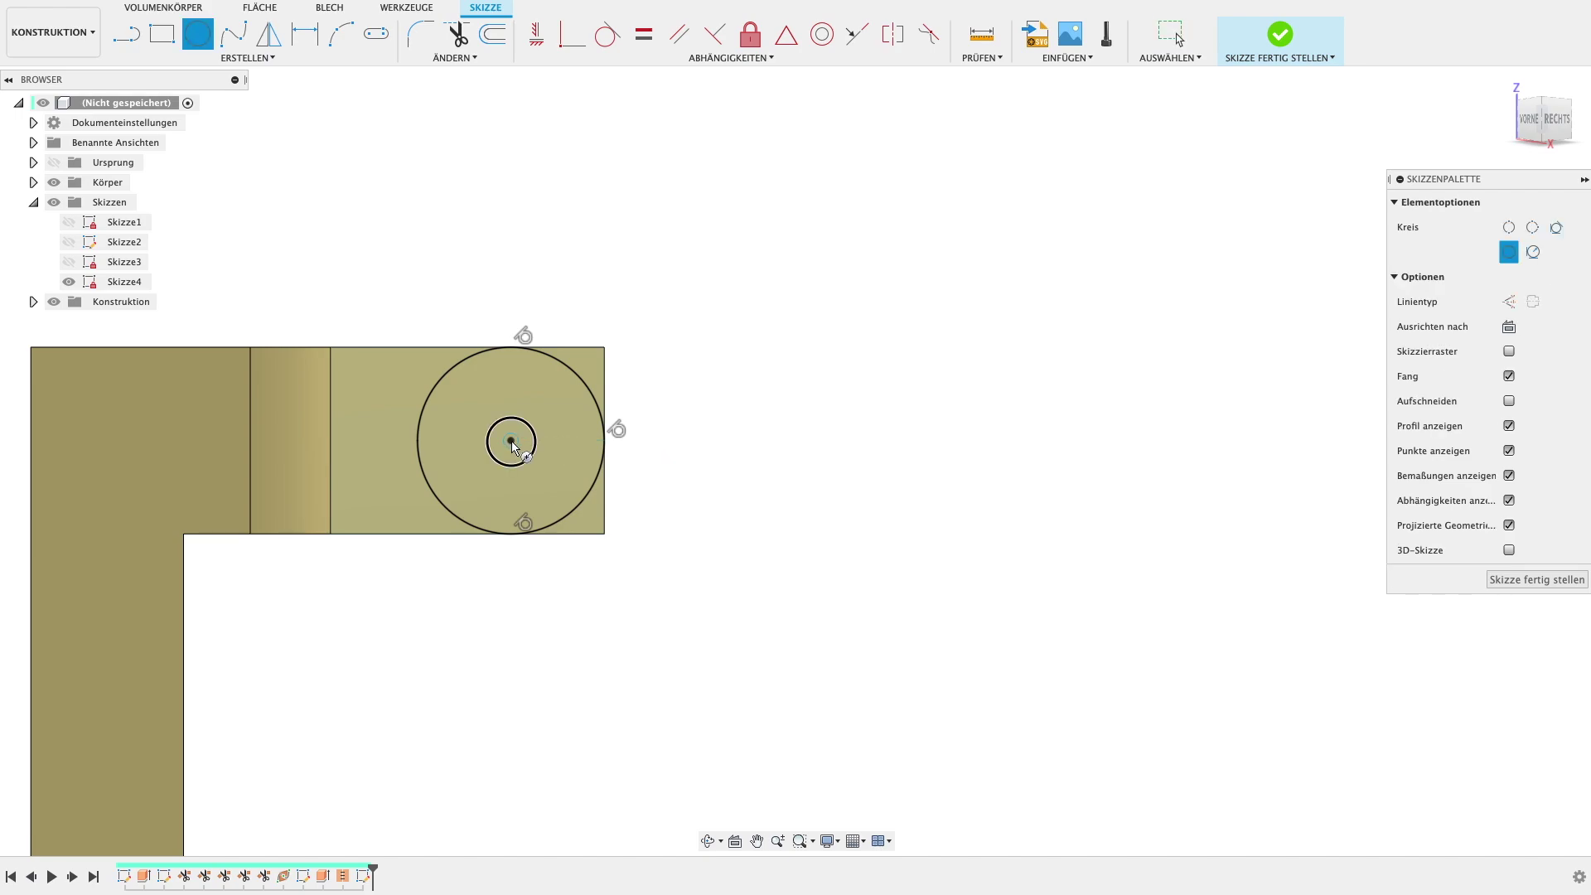
{"action": "type", "text": "8"}
{"action": "key", "text": "Return"}
{"action": "key", "text": "Escape"}
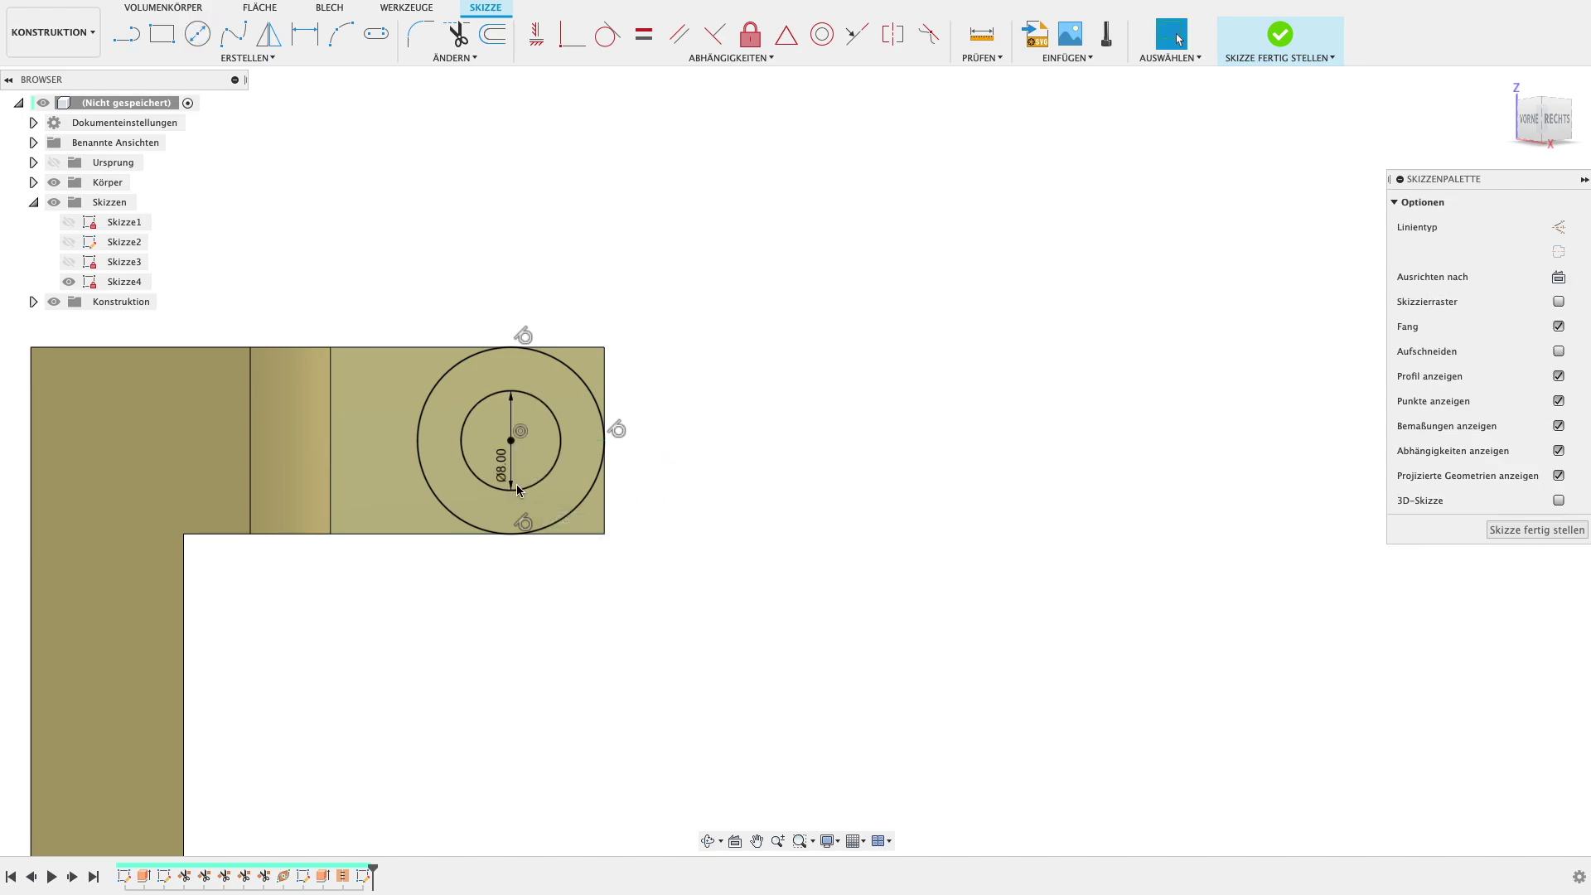
{"action": "left_click", "coordinate": [1506, 535]}
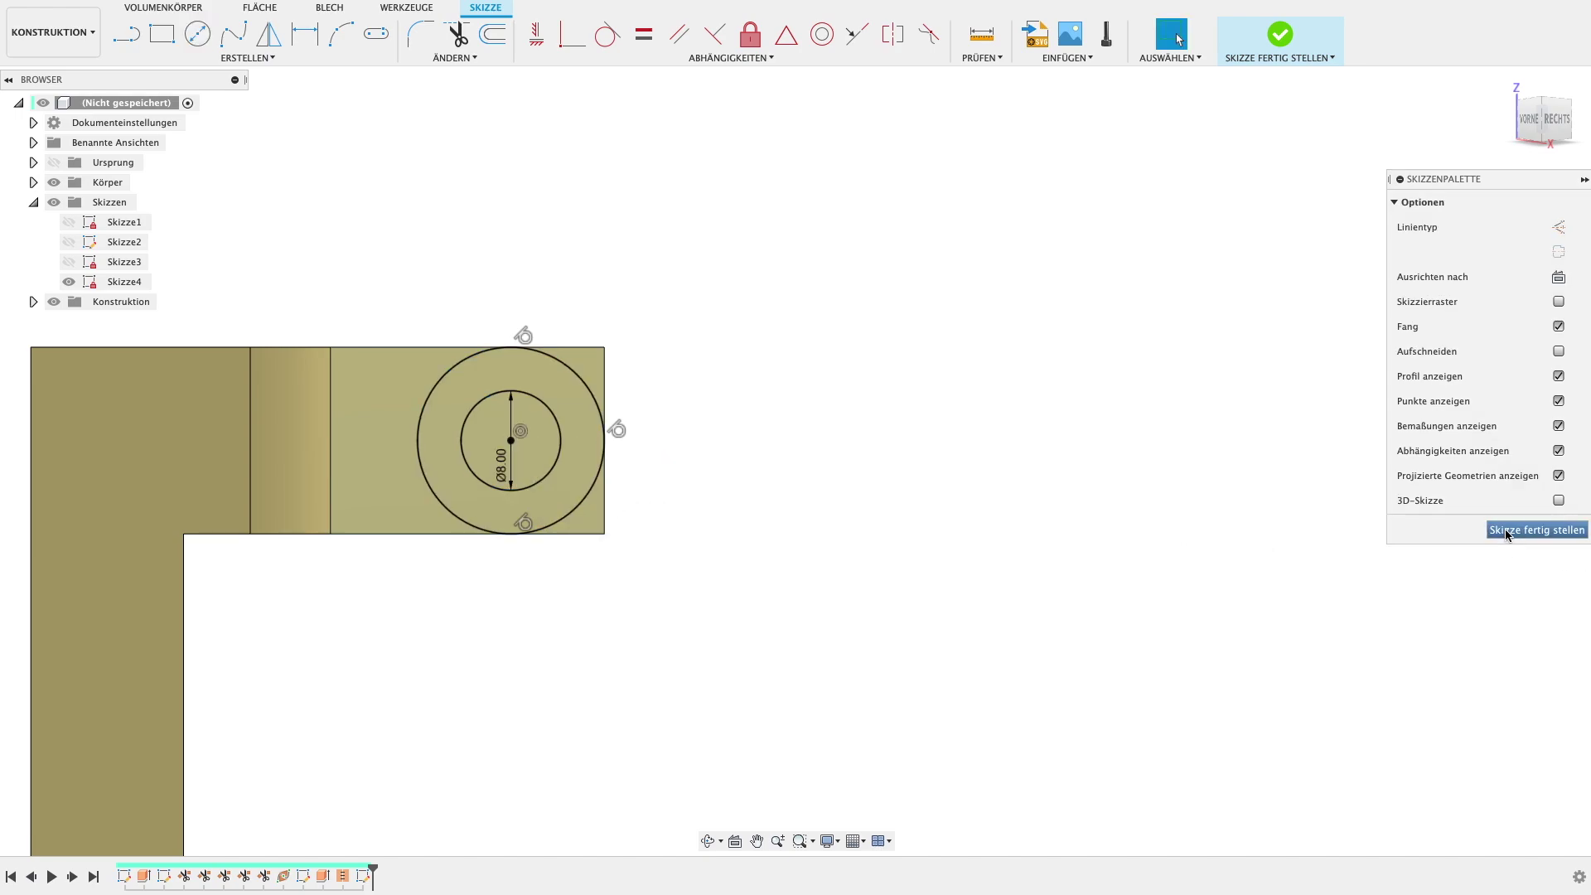
{"action": "middle_click_drag", "start_coordinate": [1046, 369], "coordinate": [930, 414], "text": "shift"}
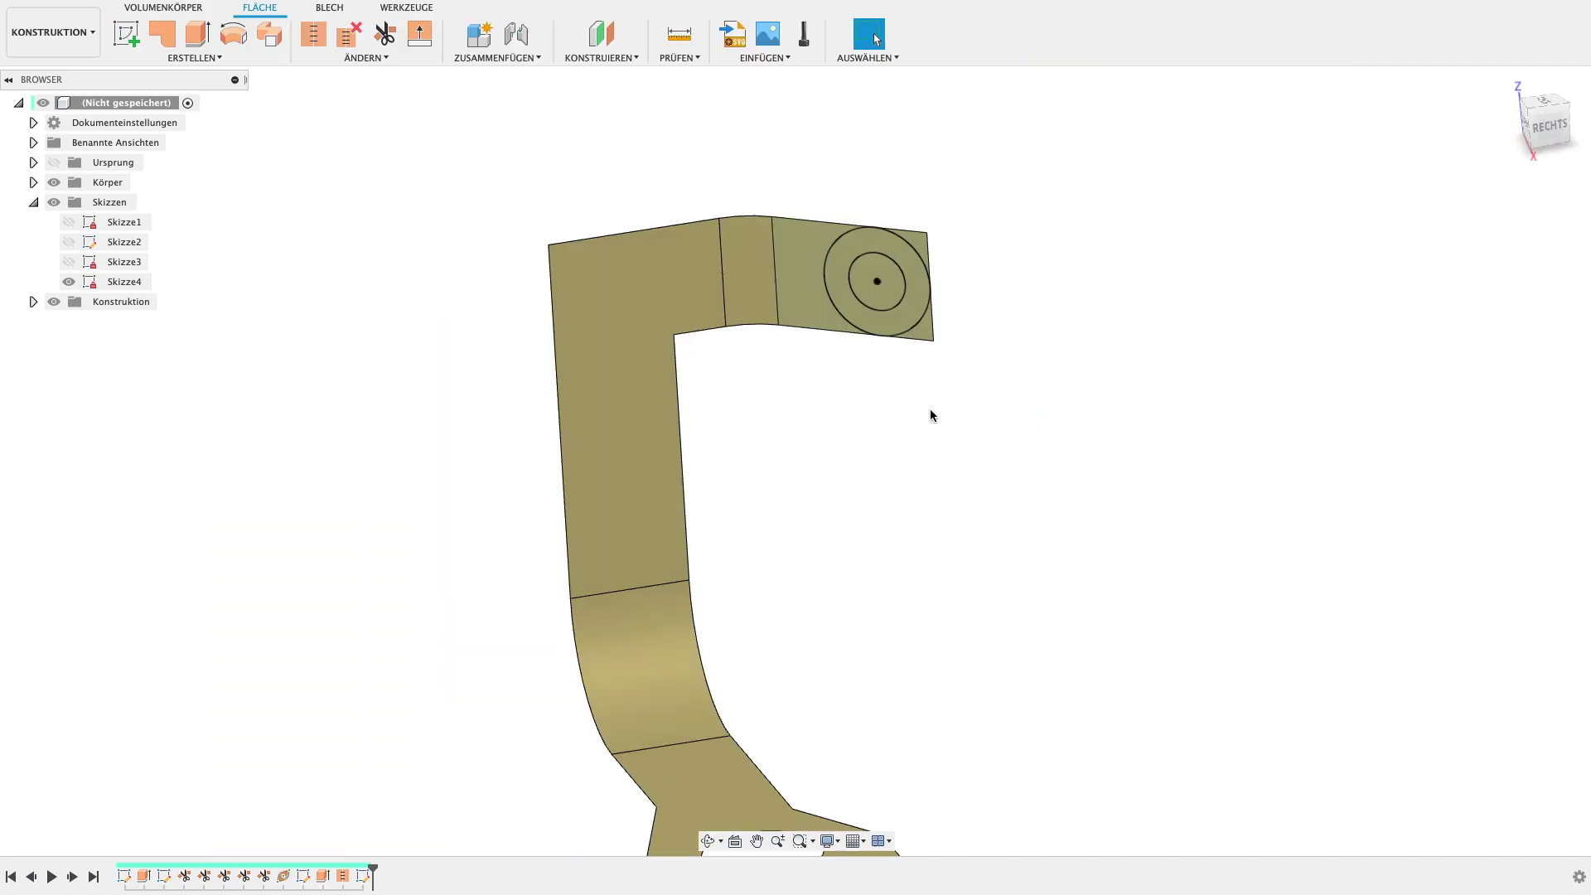
- Trim the tab corners outside the tangent circle to round the tab's end
{"action": "left_click", "coordinate": [385, 33]}
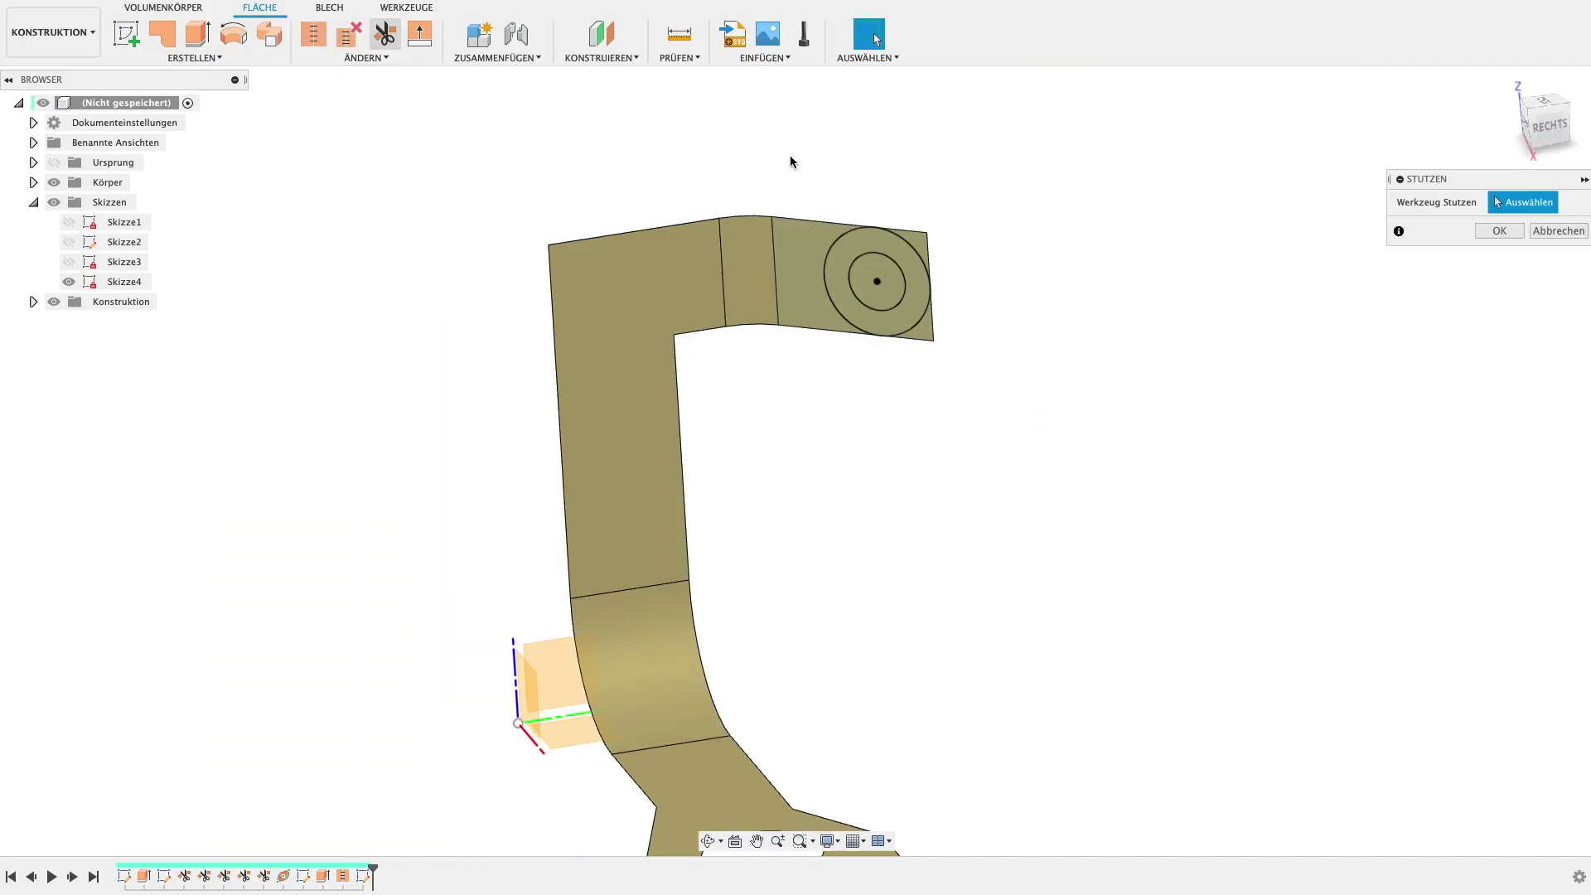
{"action": "left_click", "coordinate": [897, 235]}
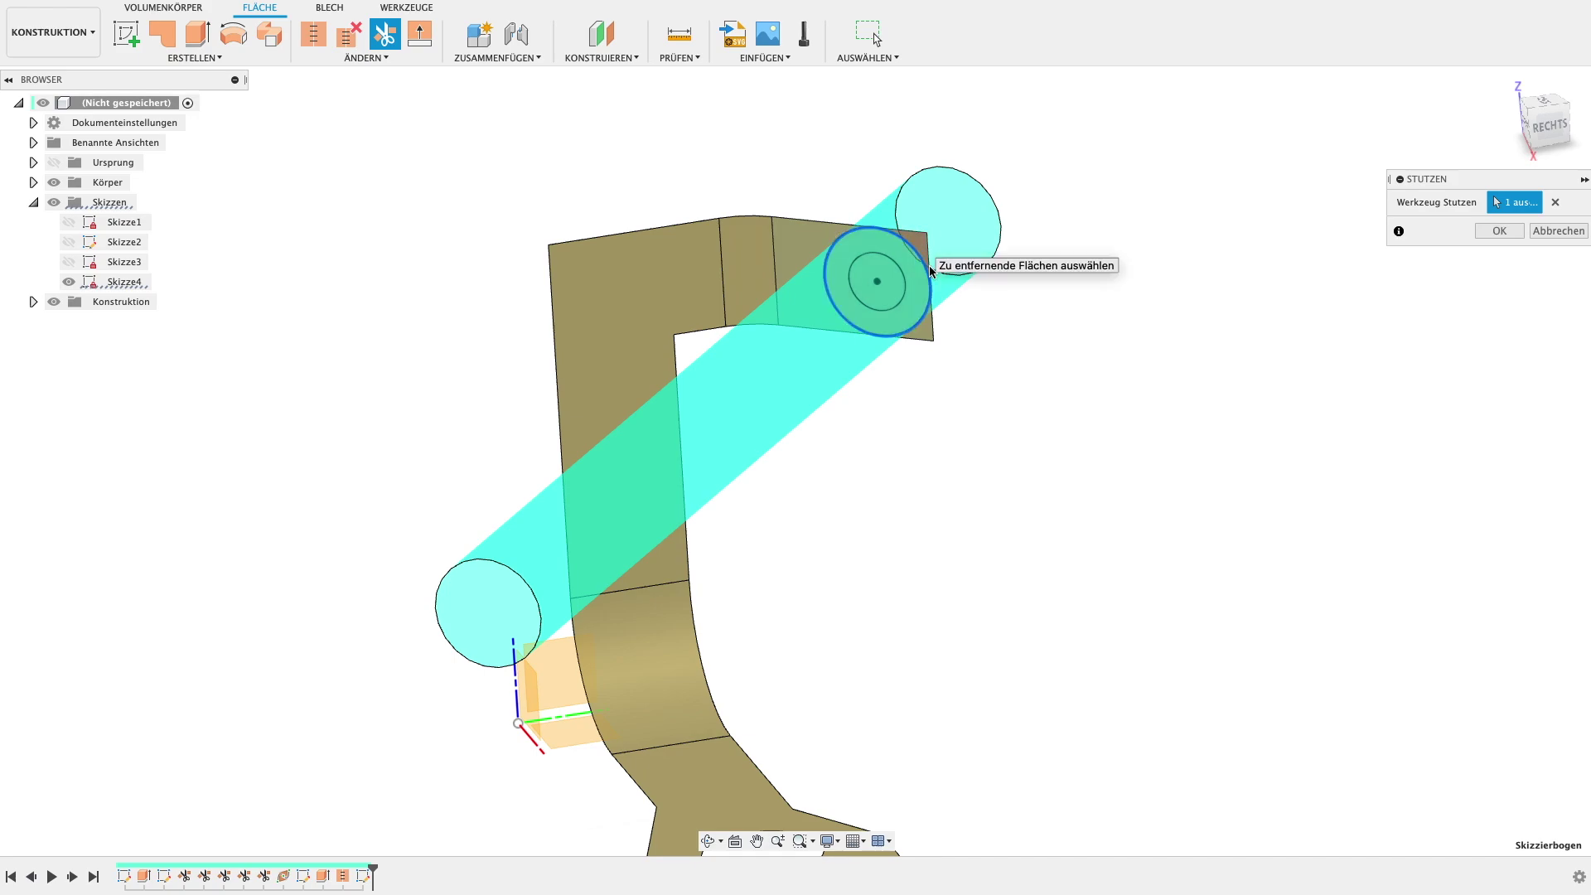
{"action": "left_click", "coordinate": [1484, 236]}
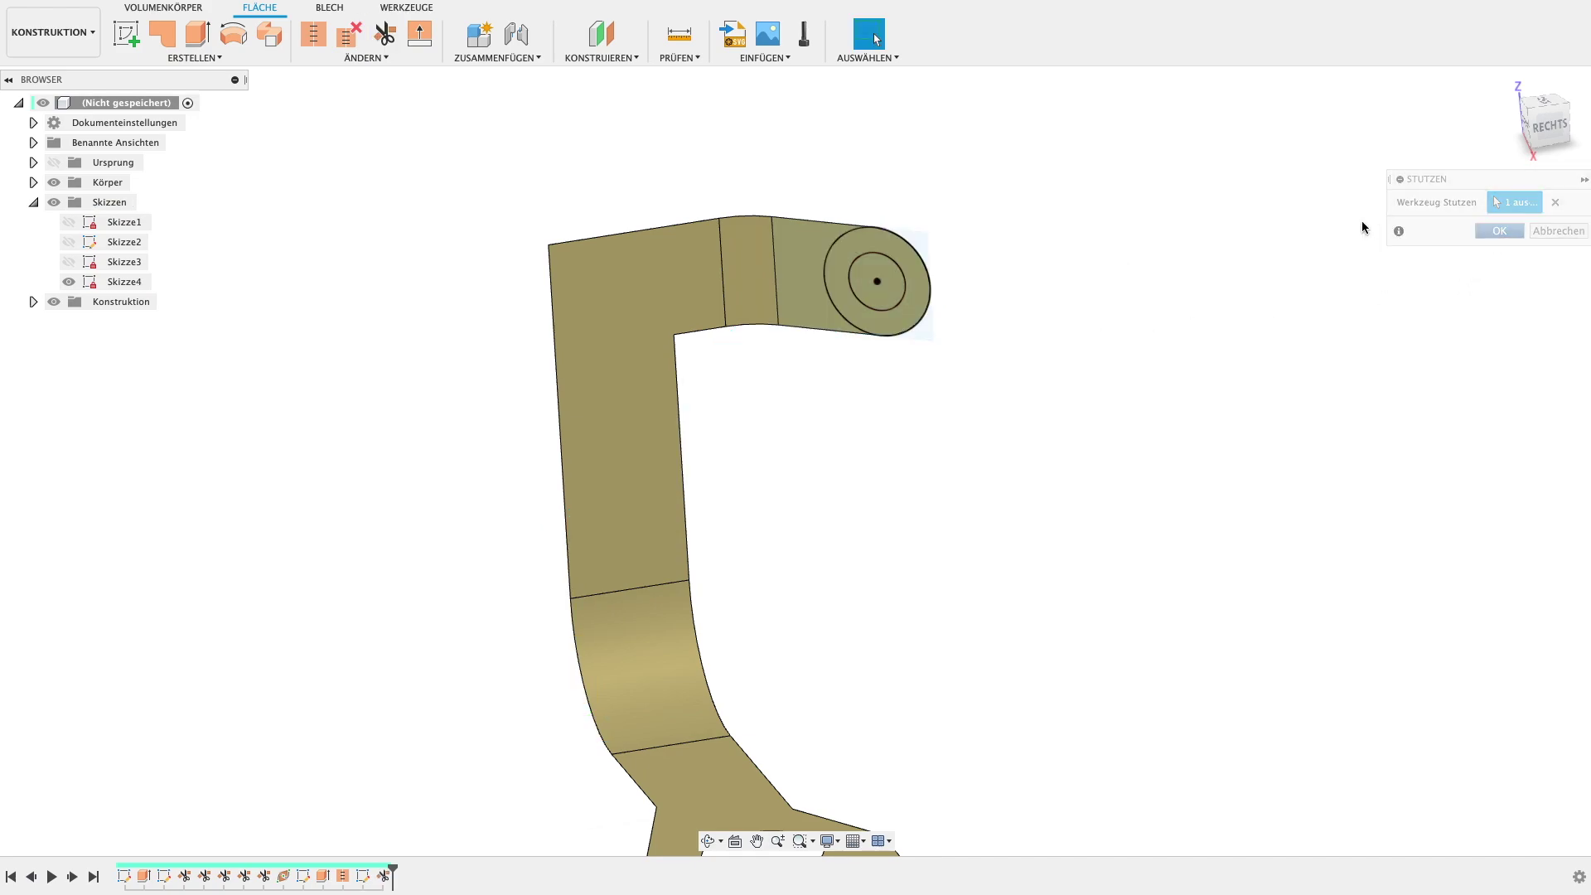
- Cut the Ø8 hole through the tab and hide Skizze4
{"action": "left_click", "coordinate": [384, 33]}
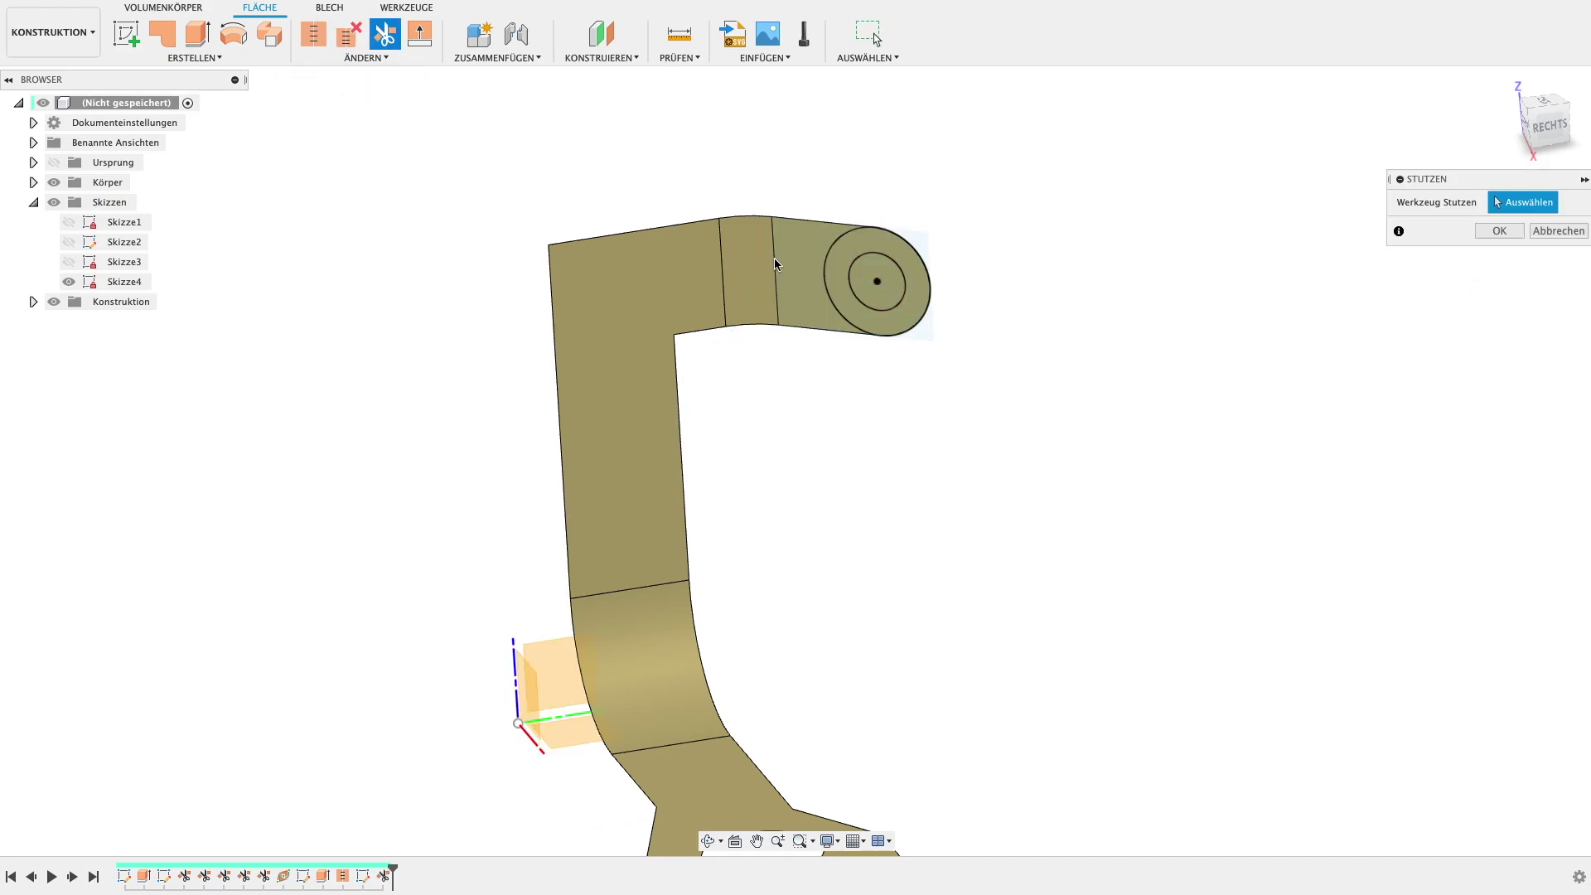
{"action": "left_click", "coordinate": [881, 263]}
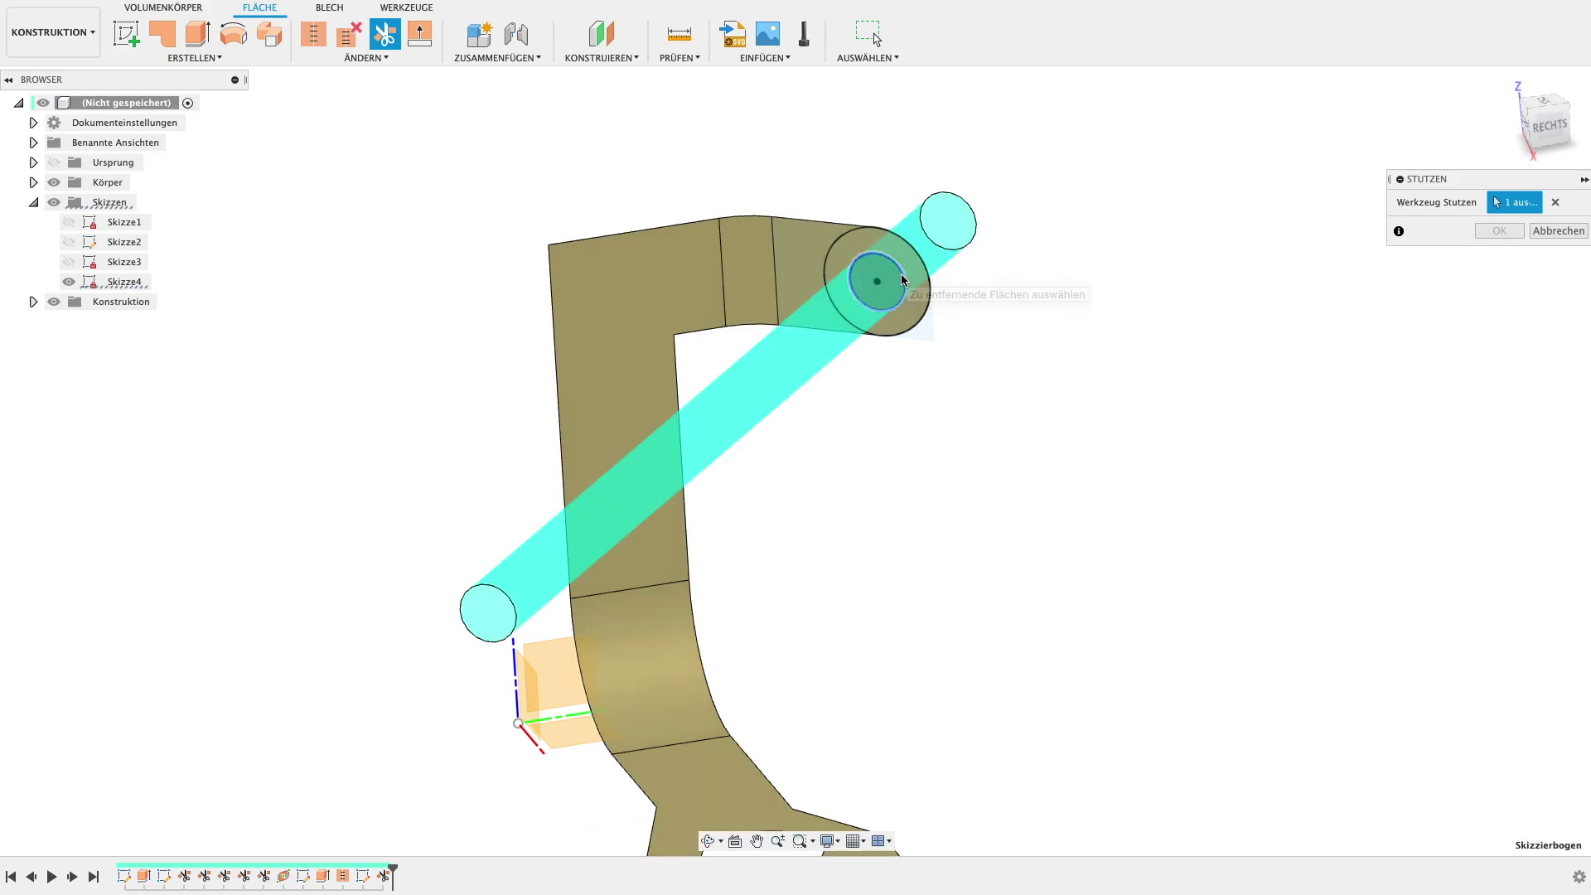
{"action": "left_click", "coordinate": [894, 277]}
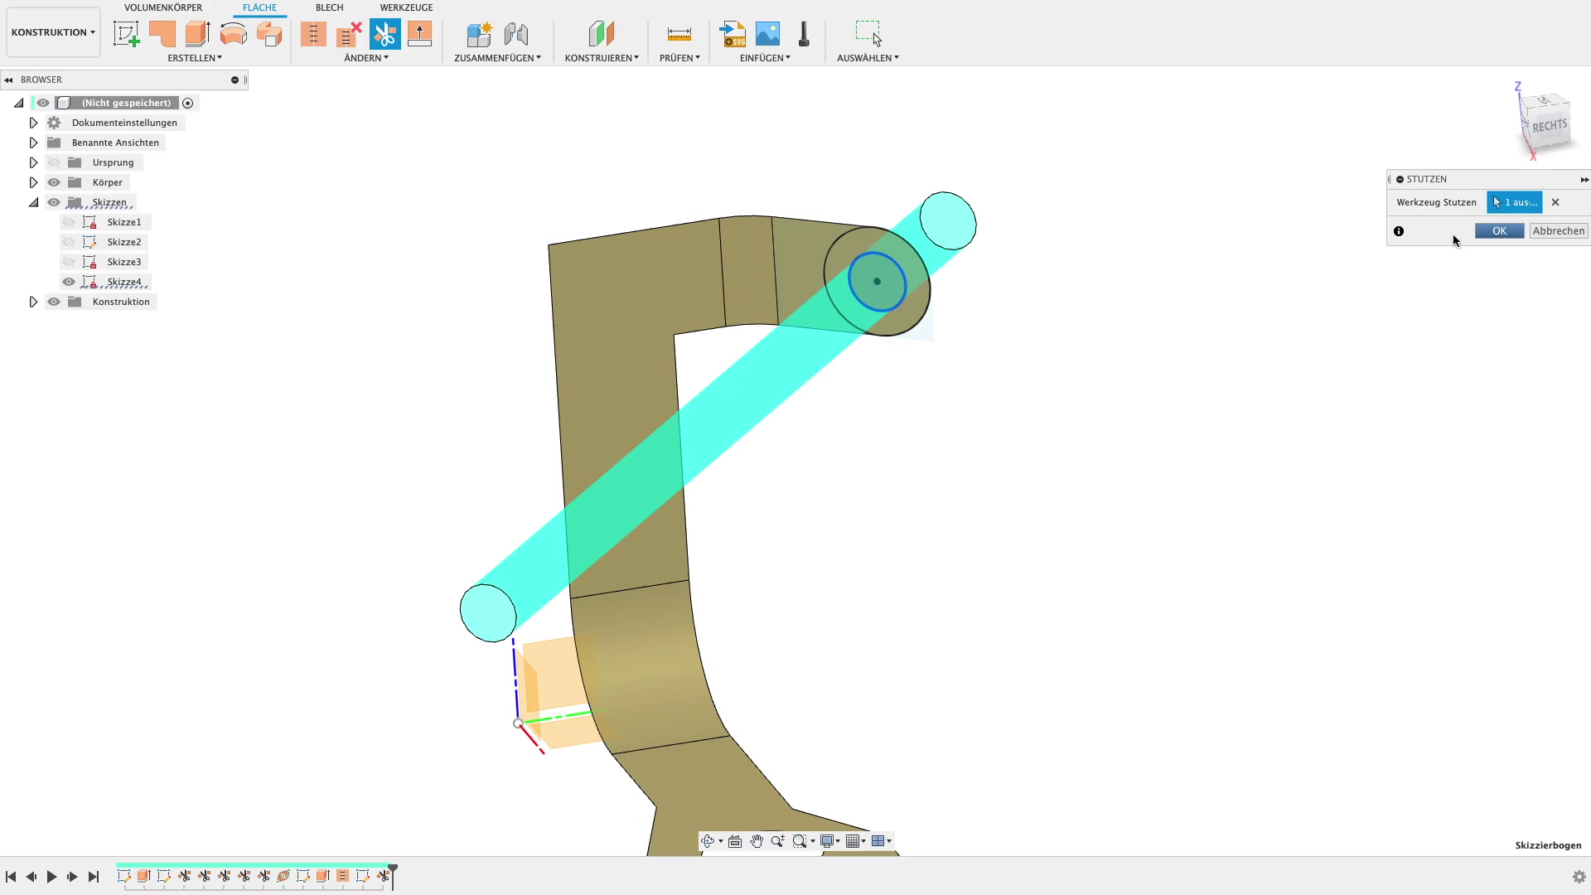
{"action": "key", "text": "Return"}
{"action": "mouse_move", "coordinate": [982, 281]}
{"action": "middle_mouse_down", "text": "shift"}
{"action": "mouse_move", "coordinate": [1049, 217]}
{"action": "mouse_move", "coordinate": [978, 240]}
{"action": "middle_mouse_up", "text": "shift"}
{"action": "left_click", "coordinate": [69, 282]}
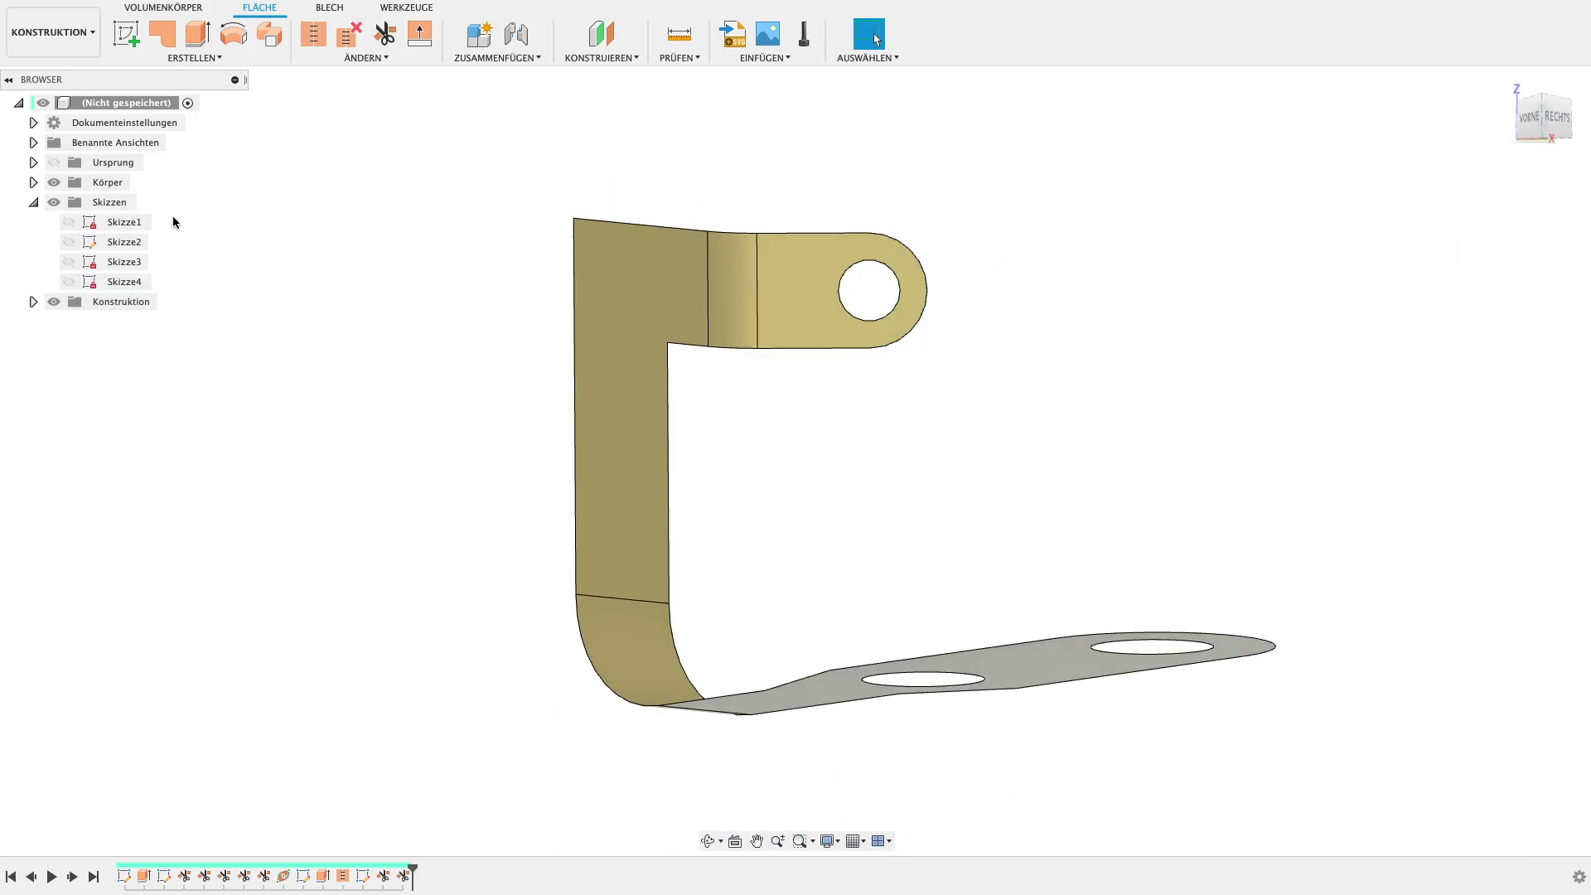
- Try the Fillet command while orbiting the model, then cancel it without changes
{"action": "left_click", "coordinate": [184, 58]}
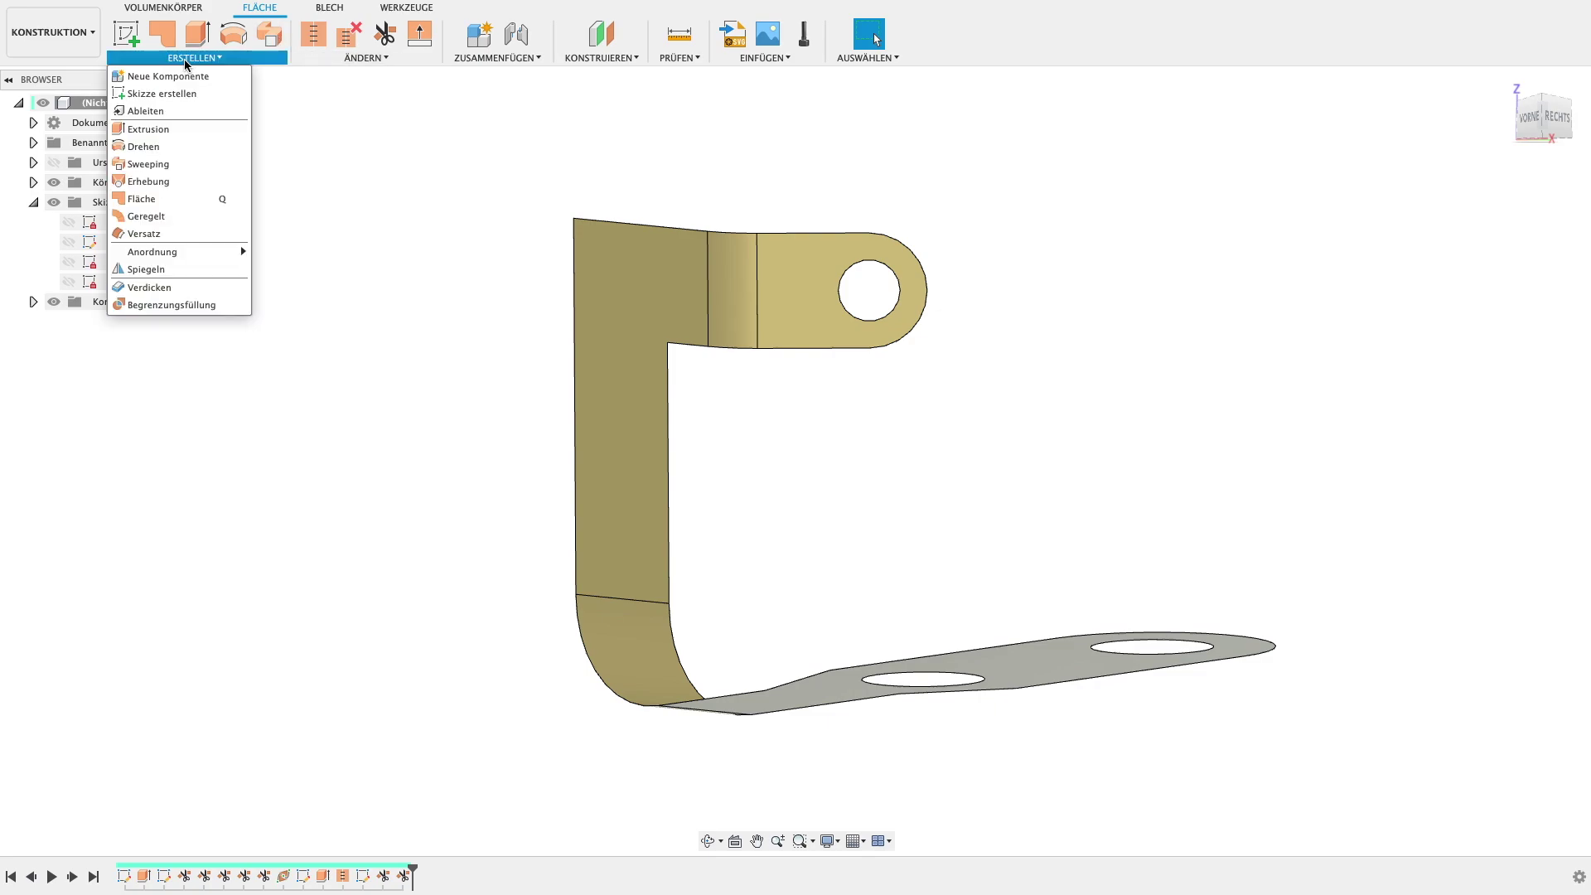
{"action": "mouse_move", "coordinate": [326, 199]}
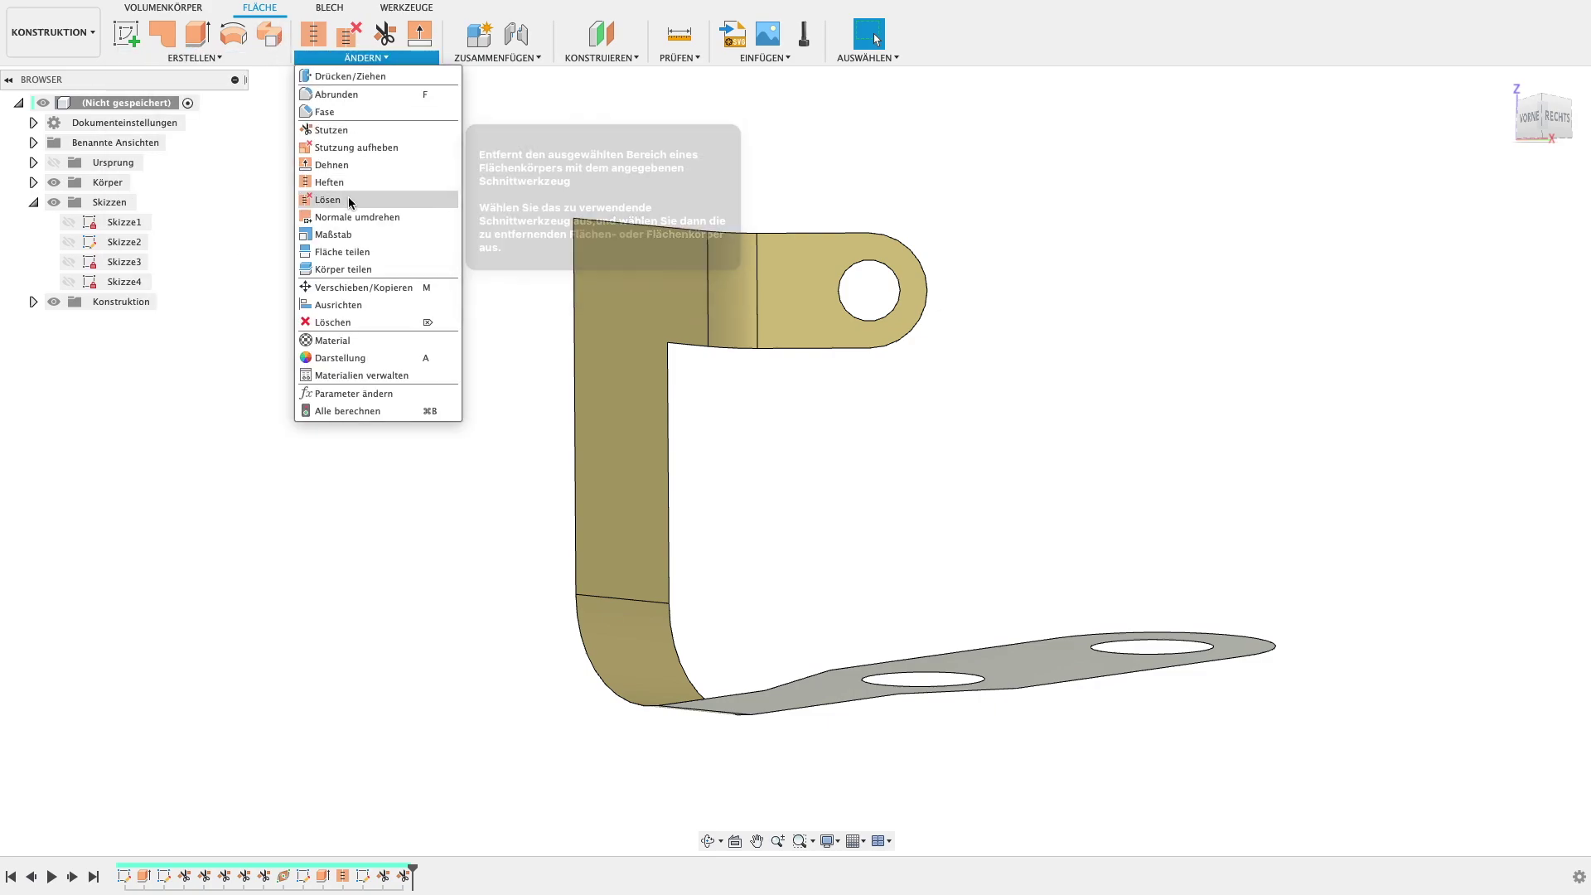
{"action": "left_click", "coordinate": [355, 96]}
{"action": "middle_click_drag", "start_coordinate": [379, 126], "coordinate": [642, 351], "text": "shift"}
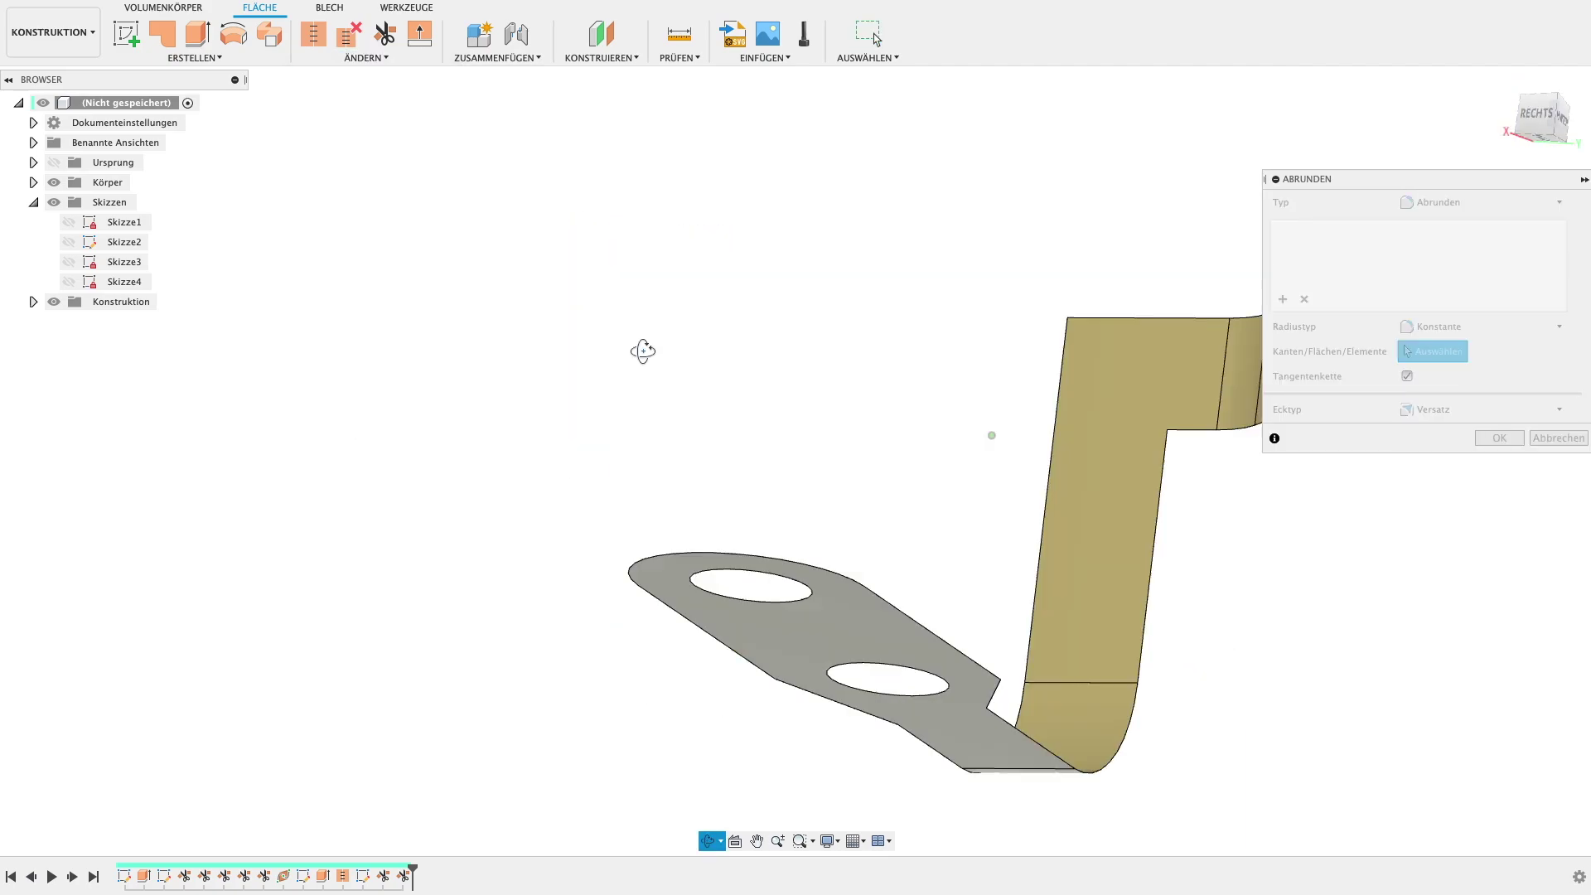
{"action": "middle_click_drag", "start_coordinate": [984, 459], "coordinate": [587, 458], "text": "shift"}
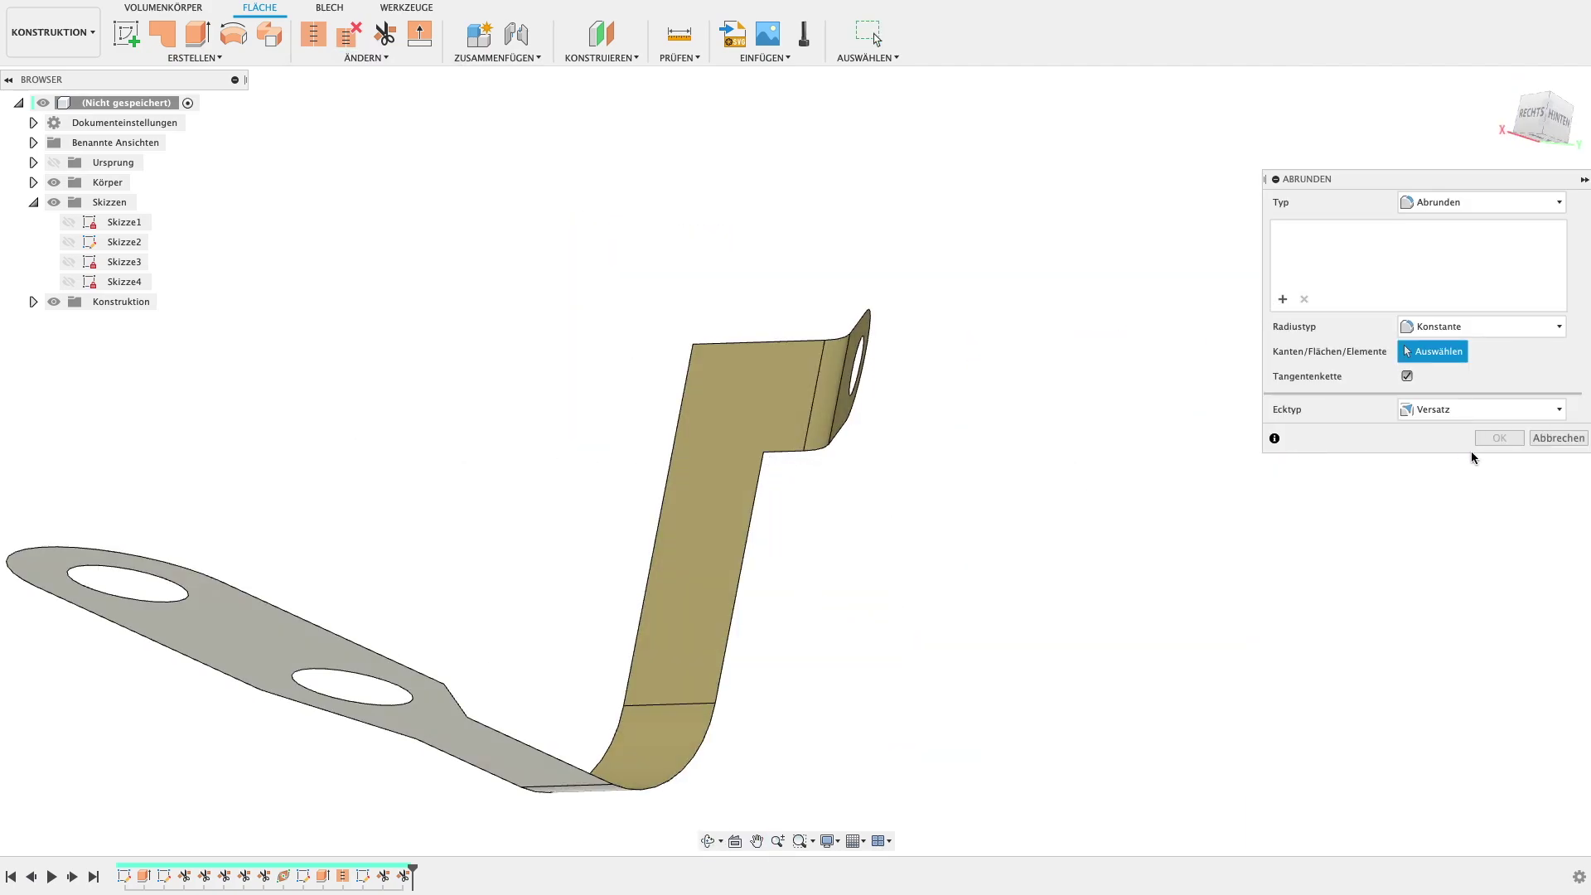
{"action": "left_click", "coordinate": [1545, 440]}
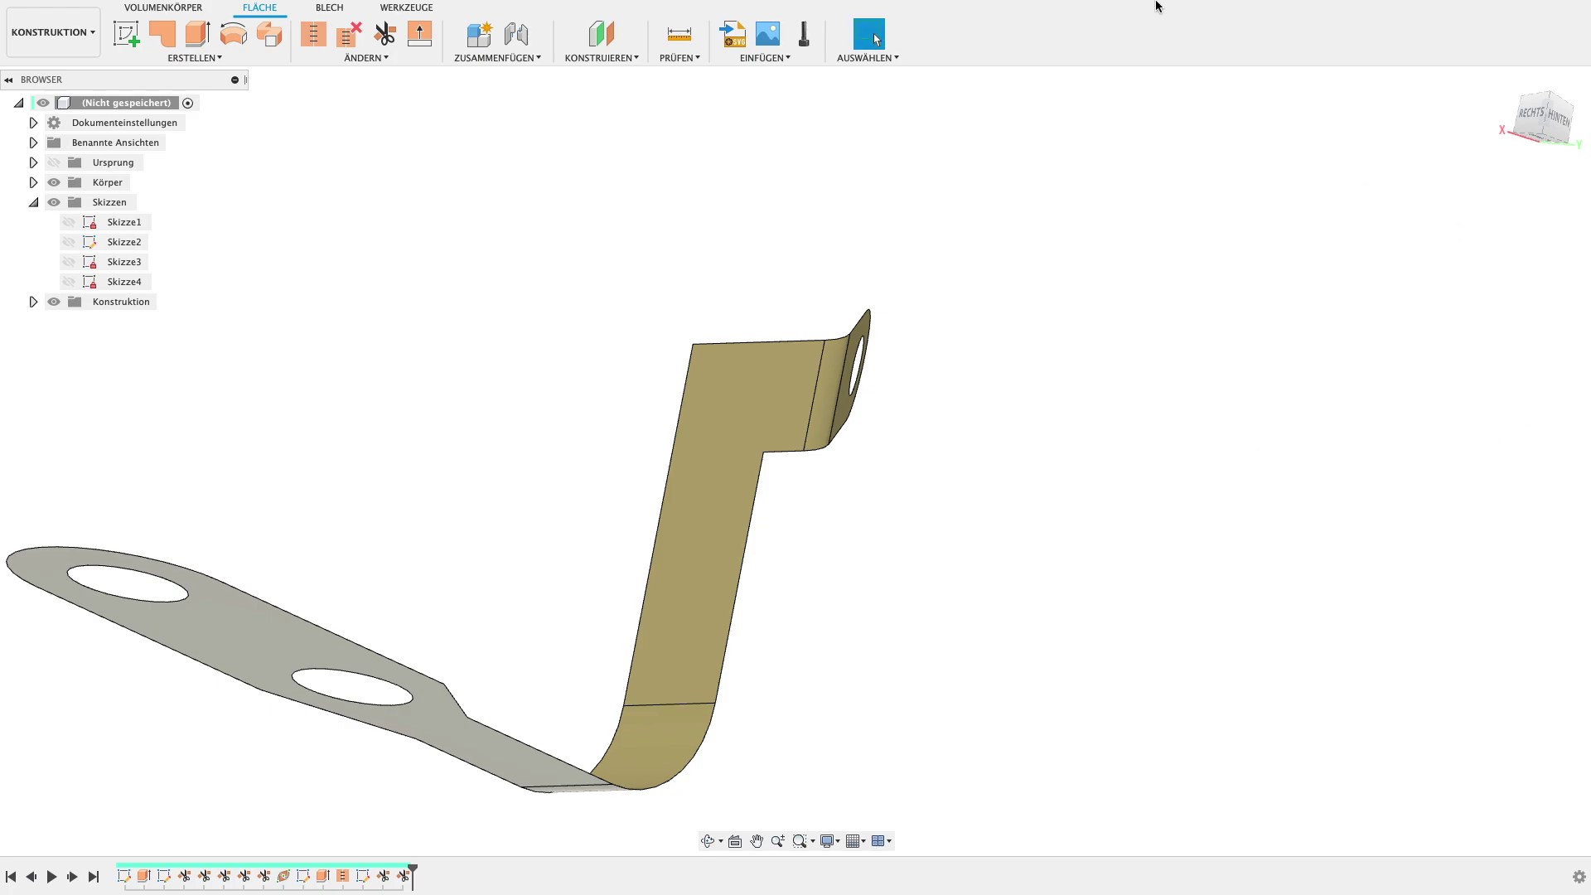
- Check the reference drawing's 4 mm thickness and R5 bend, then return to the model
{"action": "key", "text": "alt+Tab"}
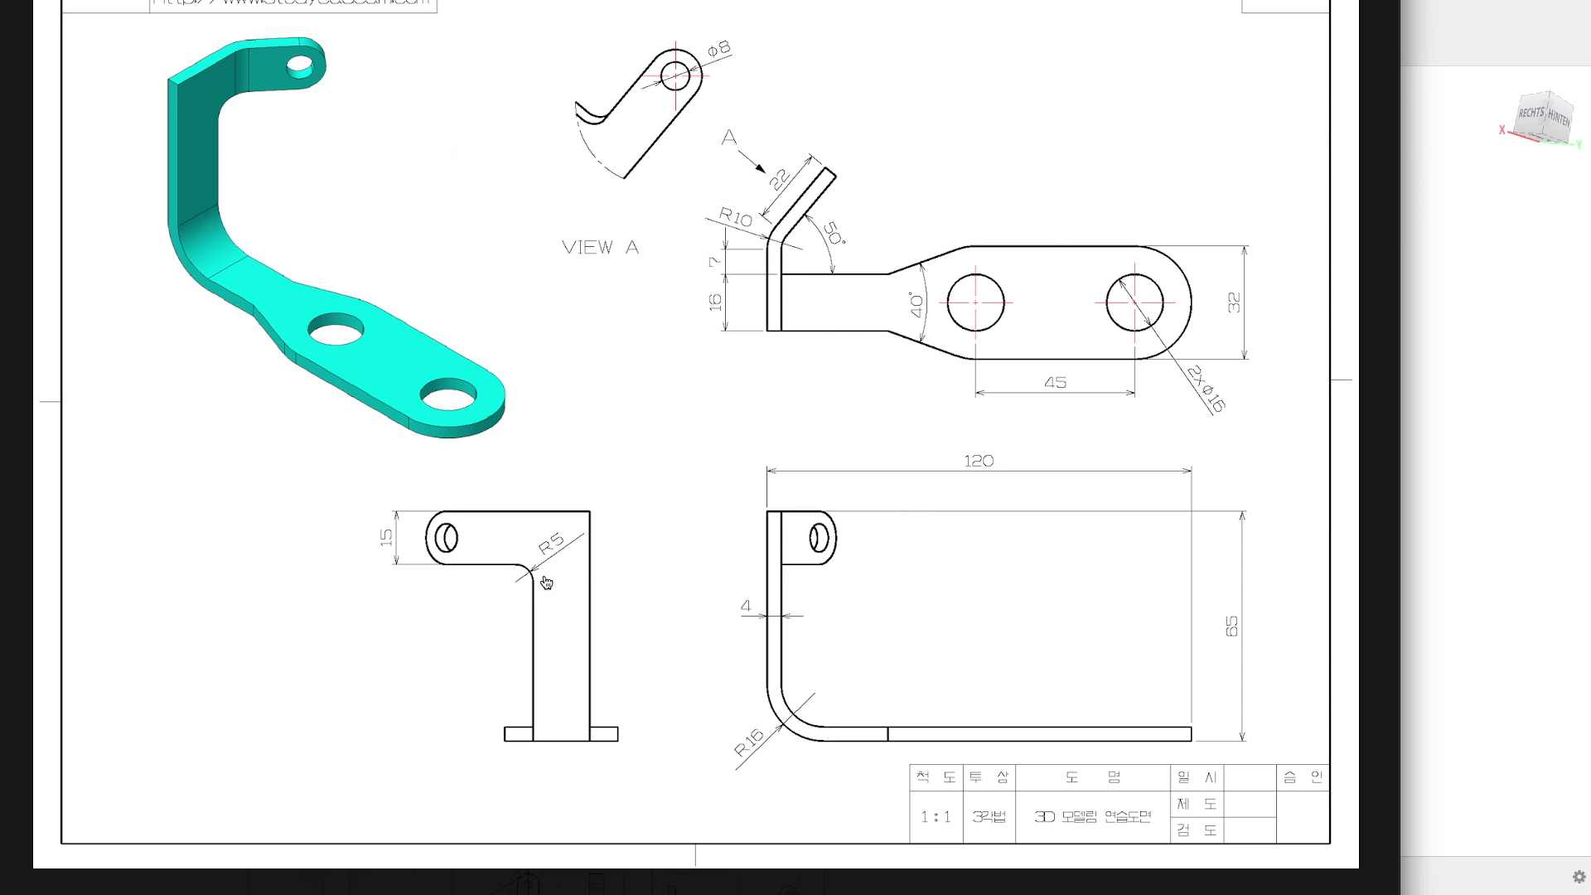
{"action": "left_click", "coordinate": [1424, 340]}
{"action": "mouse_move", "coordinate": [1055, 430]}
{"action": "middle_mouse_down", "text": "shift"}
{"action": "mouse_move", "coordinate": [1222, 419]}
{"action": "mouse_move", "coordinate": [1195, 444]}
{"action": "mouse_move", "coordinate": [781, 284]}
{"action": "middle_mouse_up", "text": "shift"}
{"action": "left_click", "coordinate": [213, 58]}
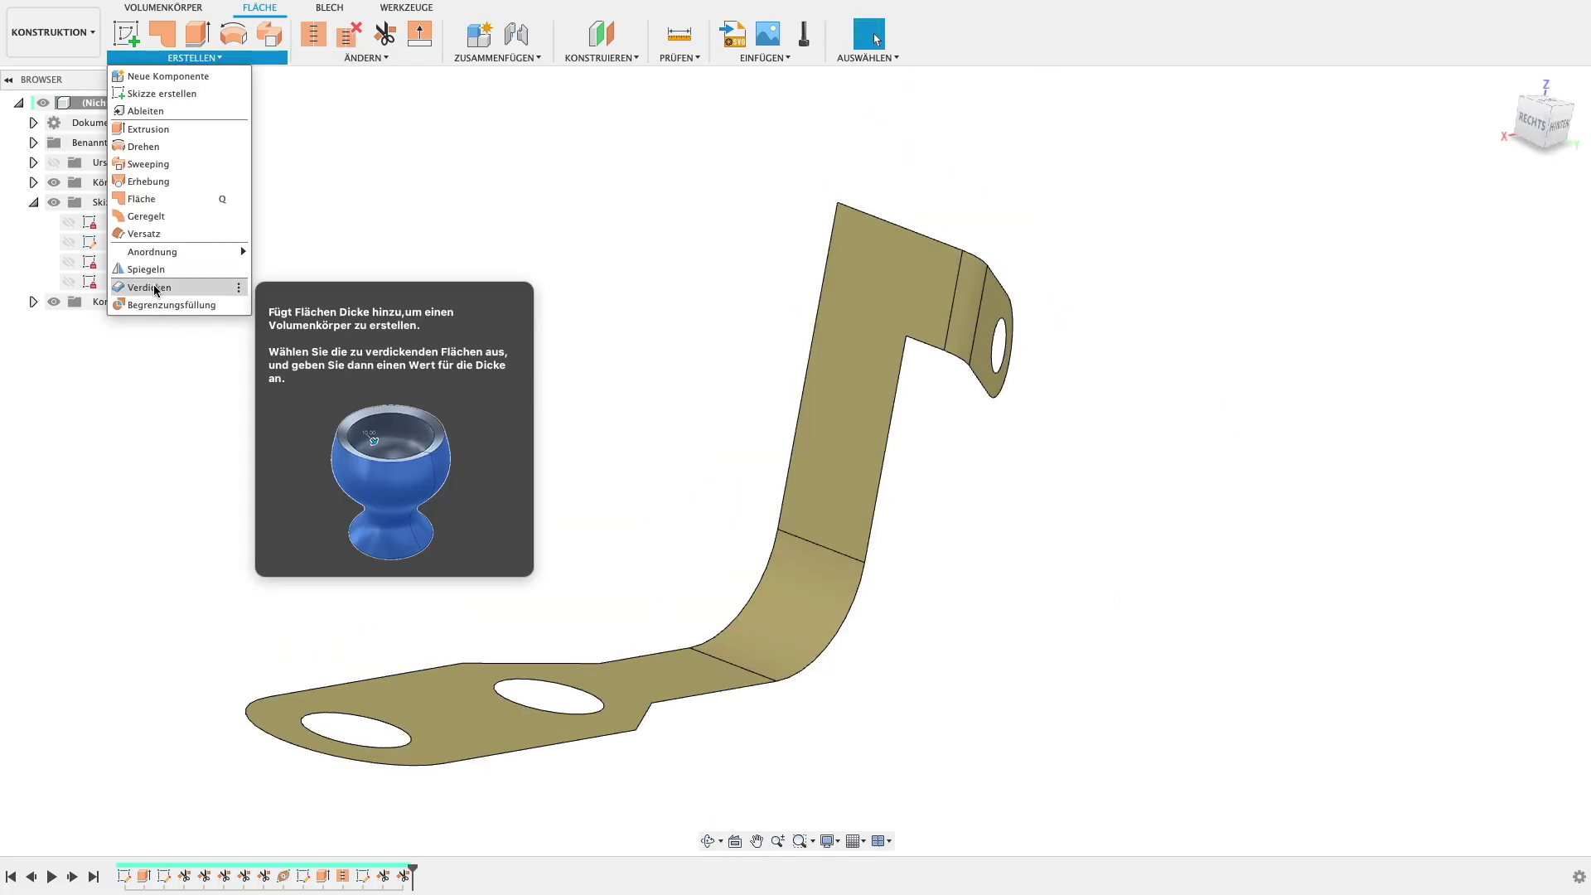
- Thicken the bent bracket surface by 4 mm into a solid body
{"action": "left_click", "coordinate": [154, 287]}
{"action": "left_click", "coordinate": [749, 661]}
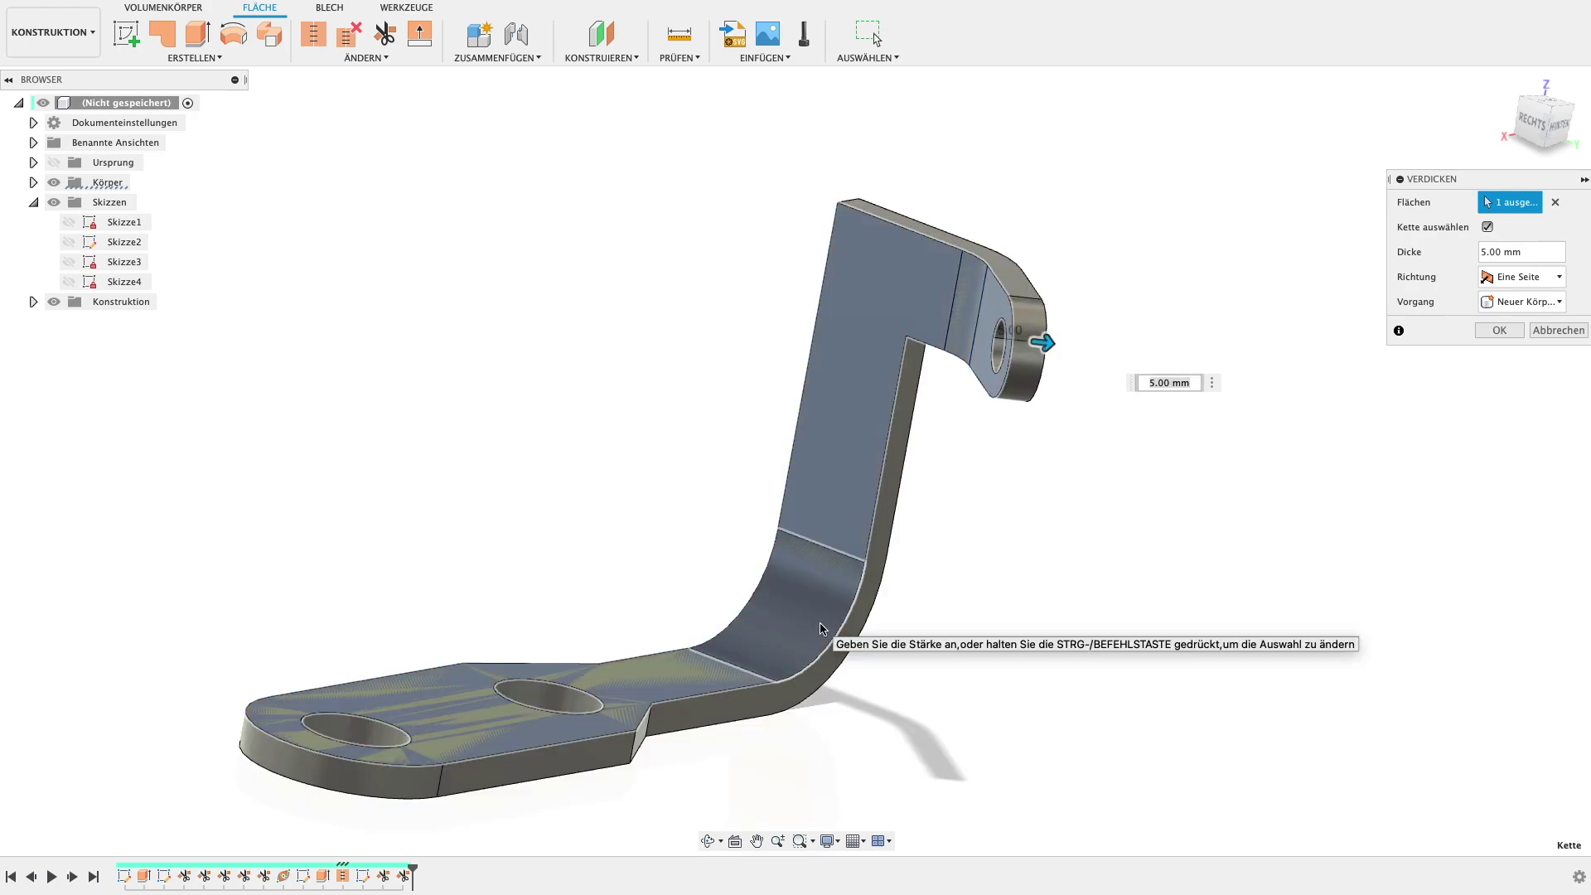
{"action": "type", "text": "4"}
{"action": "key", "text": "Return"}
- Round the inner corner edge where the tab meets the leg with a 2 mm fillet
{"action": "middle_click_drag", "start_coordinate": [968, 458], "coordinate": [834, 401], "text": "shift"}
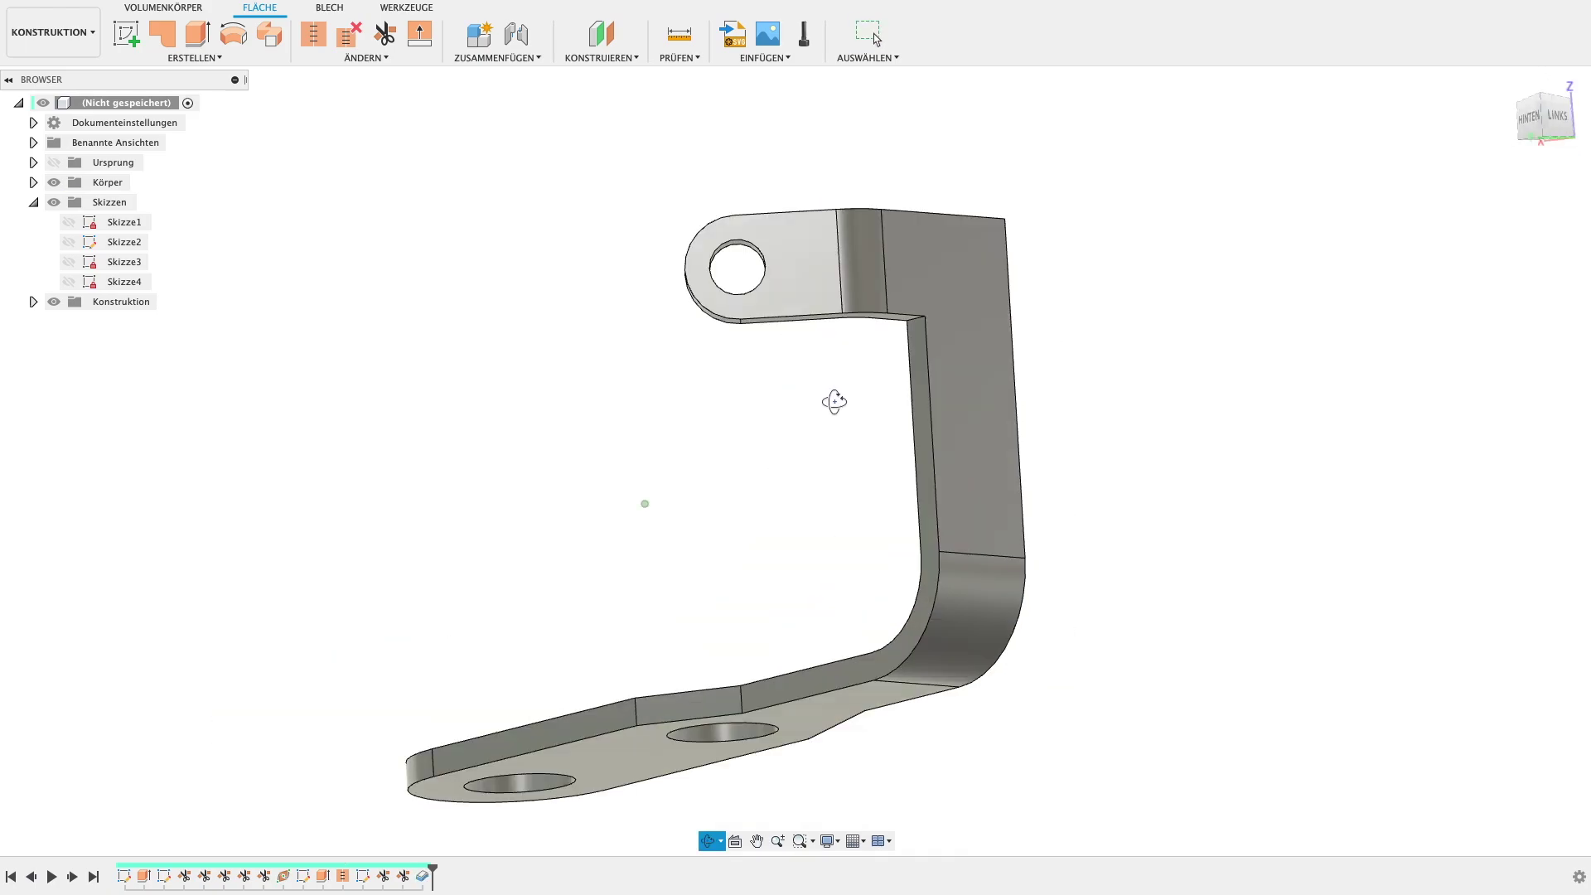
{"action": "key", "text": "f"}
{"action": "left_click", "coordinate": [918, 303]}
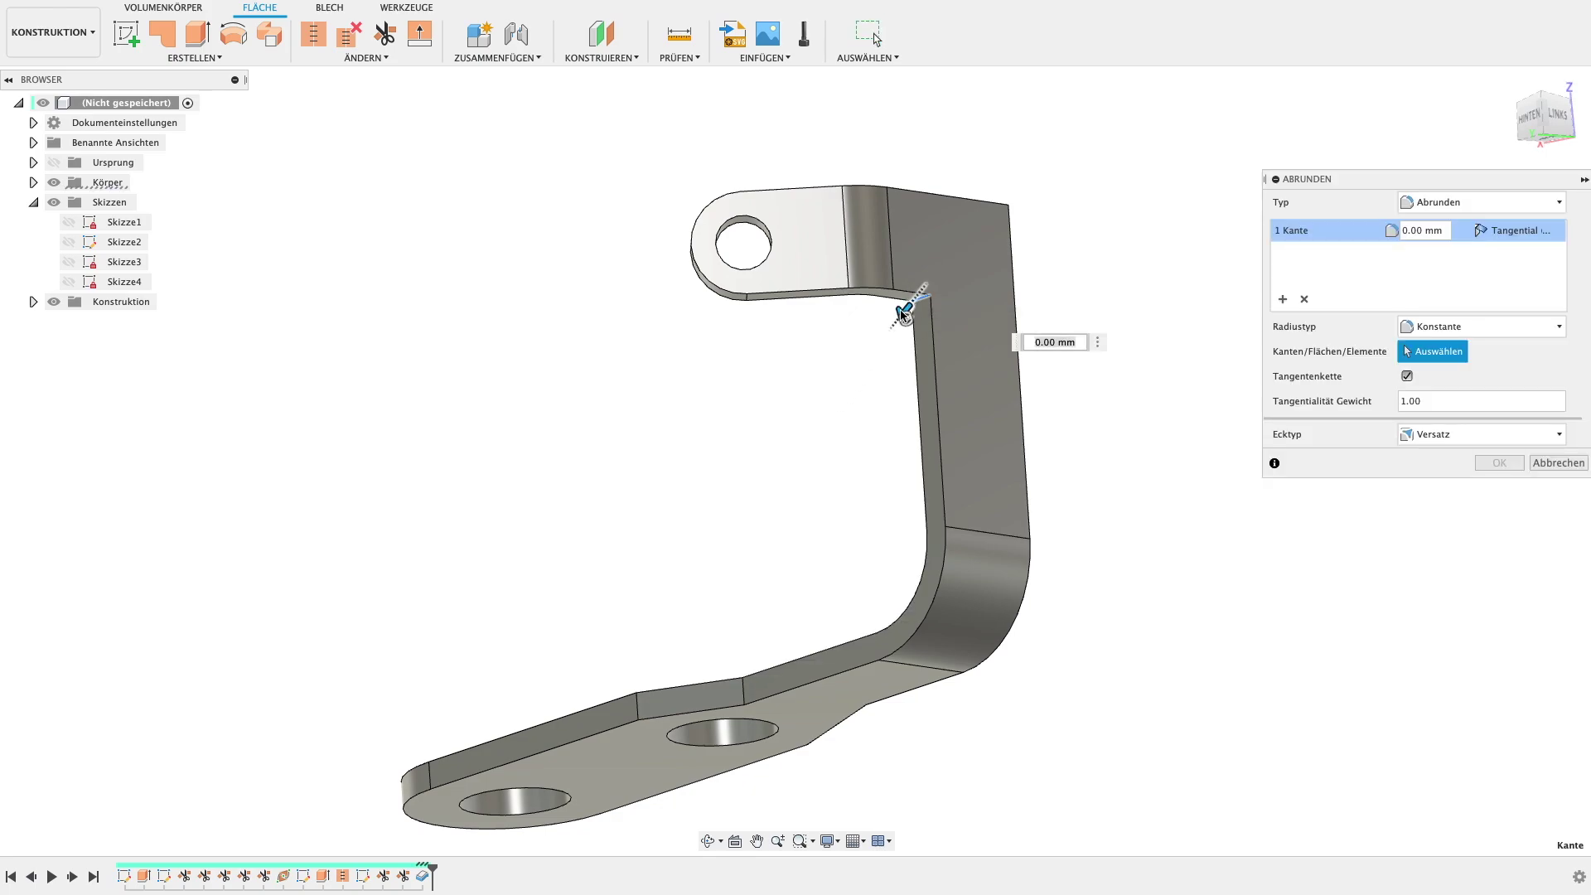
{"action": "type", "text": "2"}
{"action": "key", "text": "Return"}
{"action": "scroll", "coordinate": [1077, 373], "scroll_direction": "down", "scroll_amount": 3}
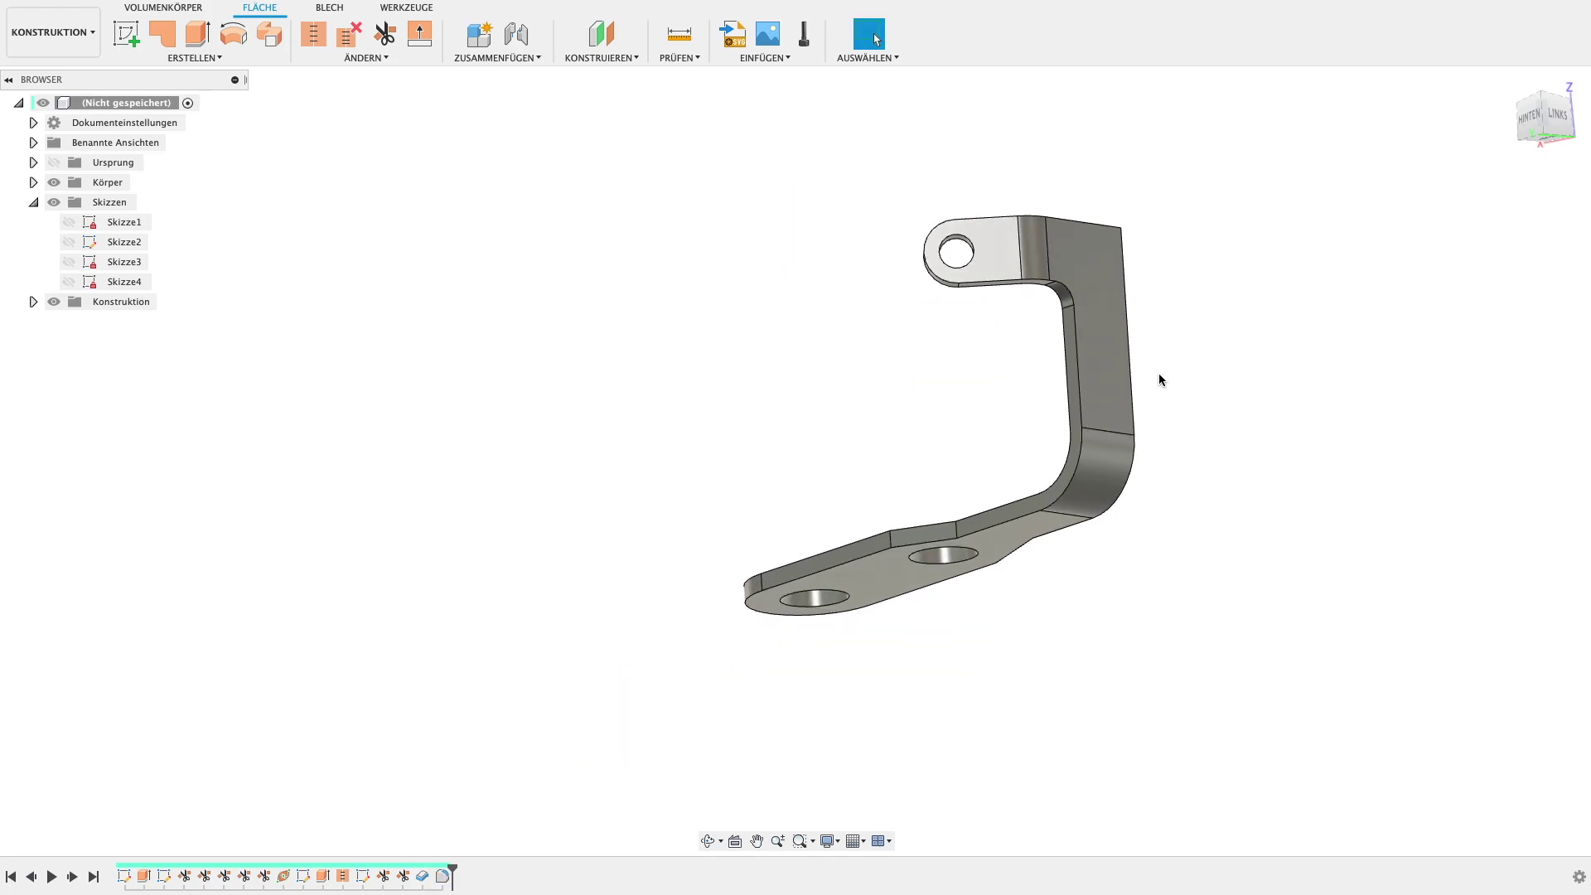
{"action": "middle_click_drag", "start_coordinate": [1158, 380], "coordinate": [1240, 246], "text": "shift"}
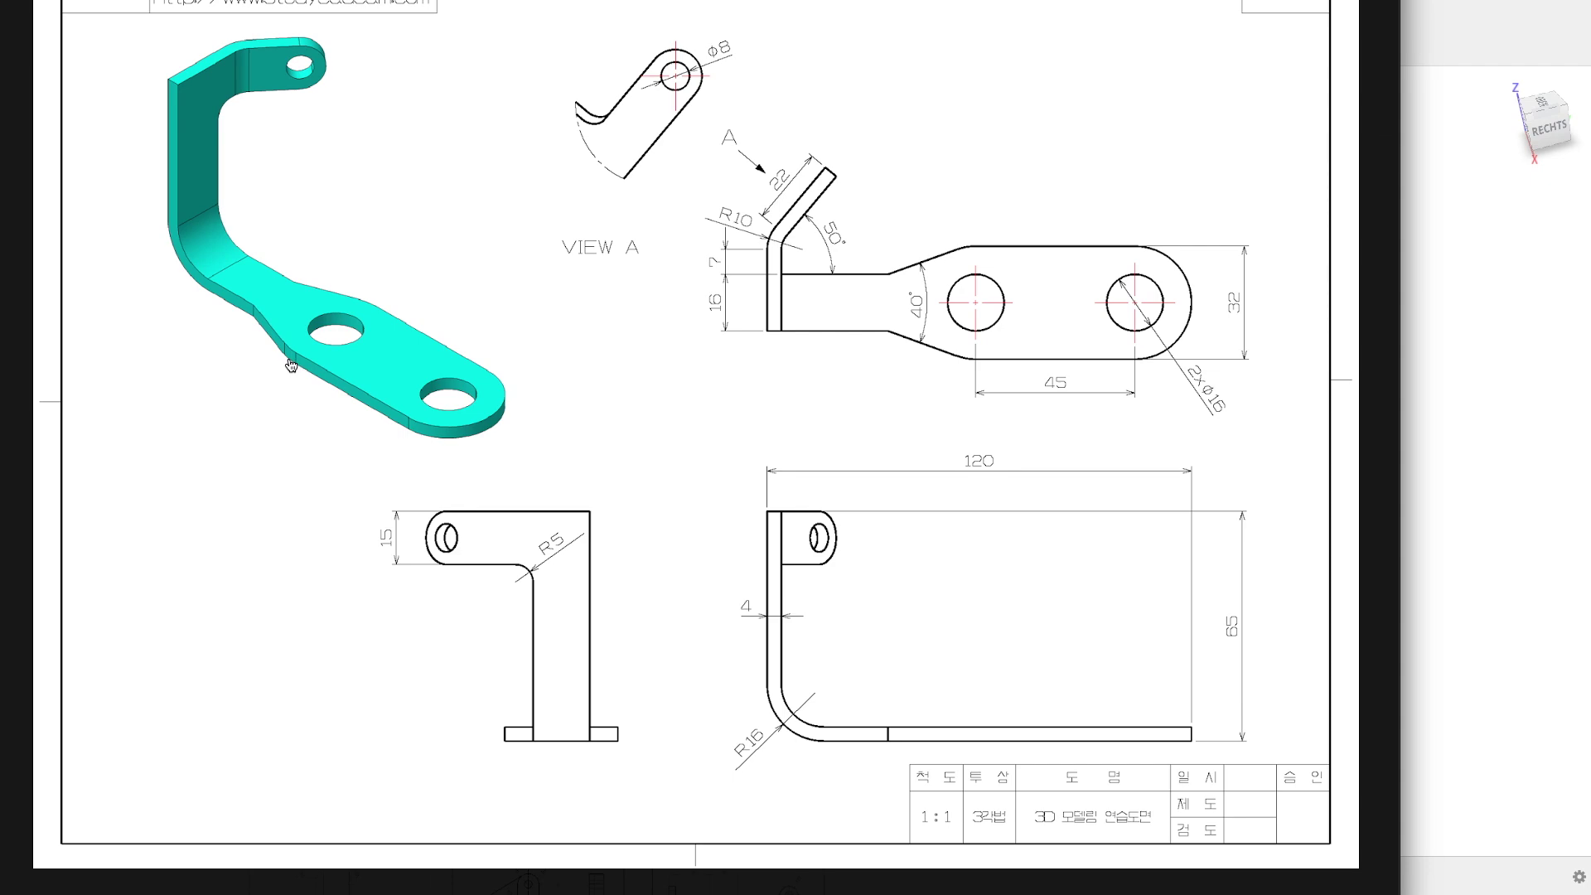
{"action": "left_click", "coordinate": [1571, 309]}
{"action": "mouse_move", "coordinate": [981, 348]}
{"action": "middle_mouse_down", "text": "shift"}
{"action": "mouse_move", "coordinate": [798, 439]}
{"action": "mouse_move", "coordinate": [782, 494]}
{"action": "mouse_move", "coordinate": [757, 459]}
{"action": "mouse_move", "coordinate": [739, 490]}
{"action": "mouse_move", "coordinate": [746, 455]}
{"action": "middle_mouse_up", "text": "shift"}
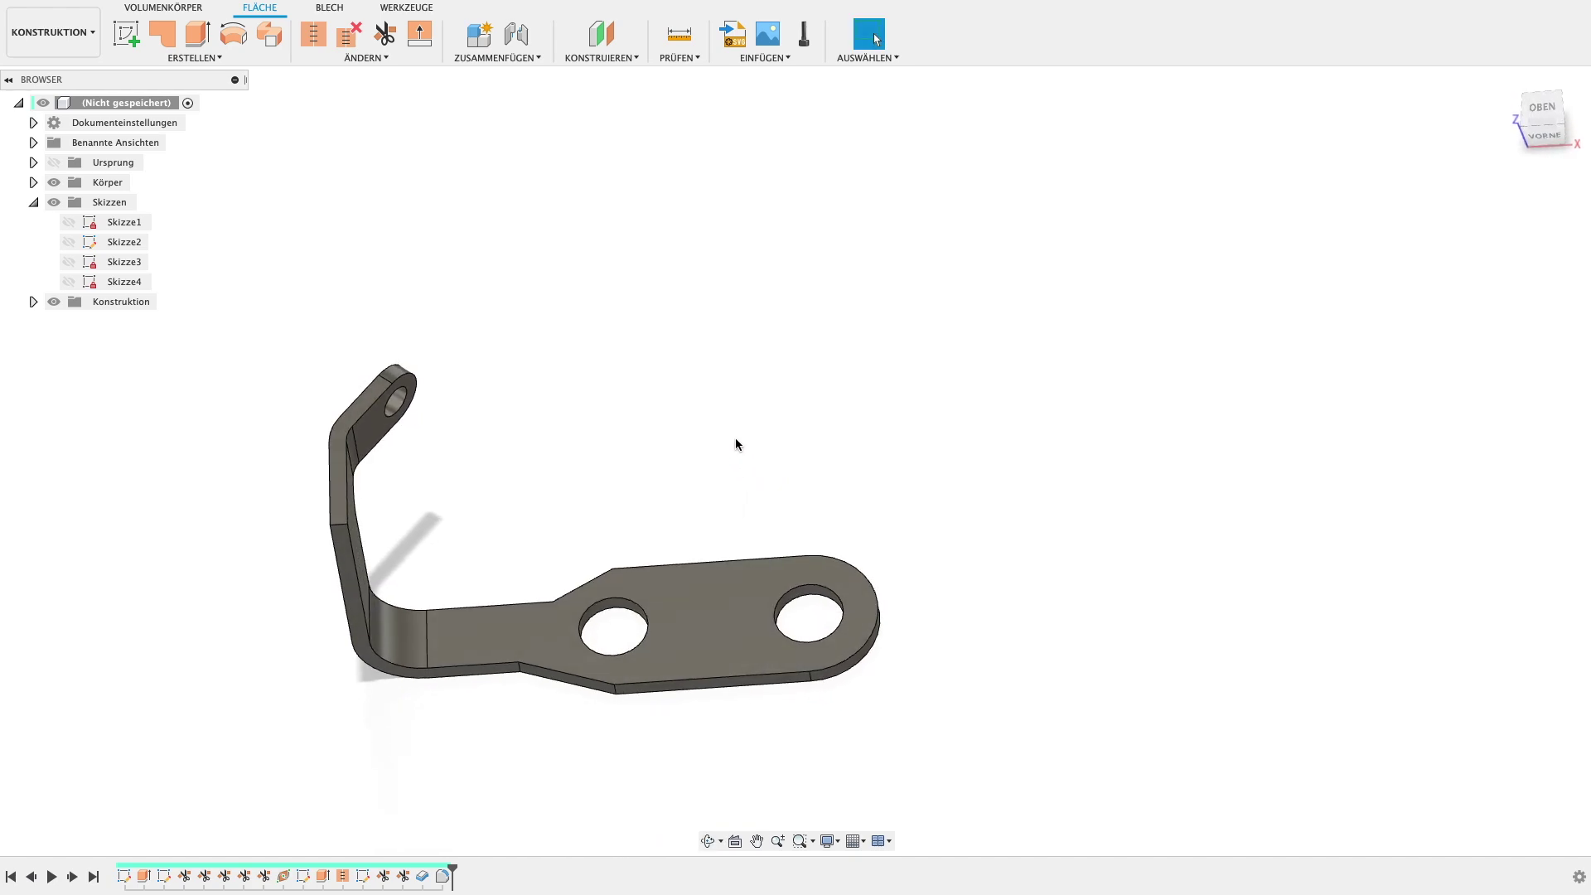
{"action": "mouse_move", "coordinate": [728, 427]}
{"action": "middle_mouse_down"}
{"action": "mouse_move", "coordinate": [714, 291]}
{"action": "mouse_move", "coordinate": [742, 255]}
{"action": "middle_mouse_up"}
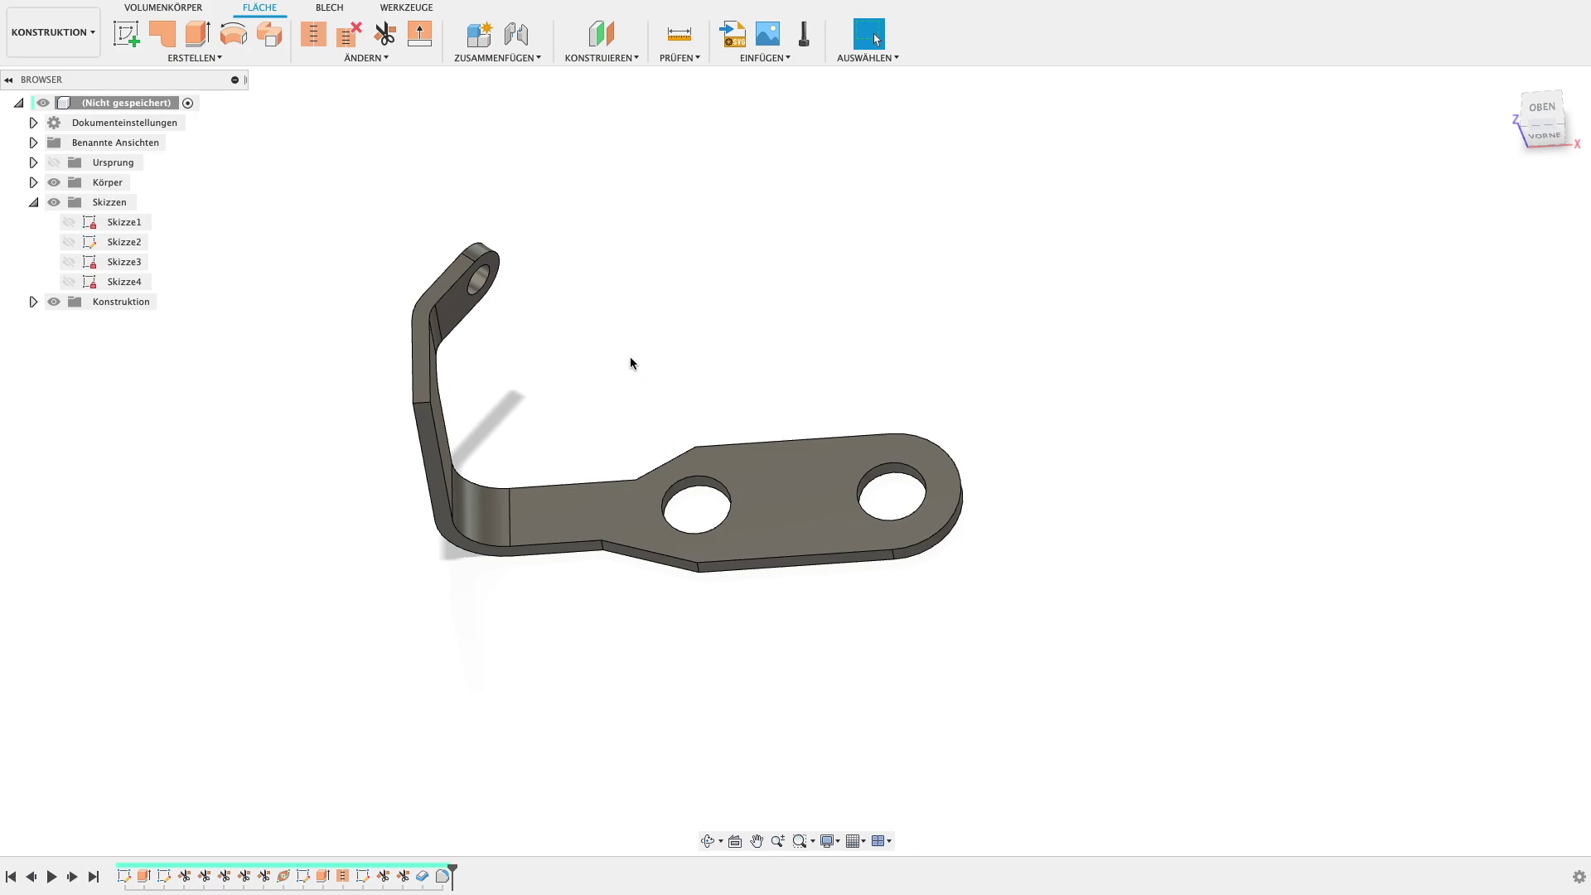
{"action": "middle_click_drag", "start_coordinate": [638, 372], "coordinate": [648, 423], "text": "shift"}
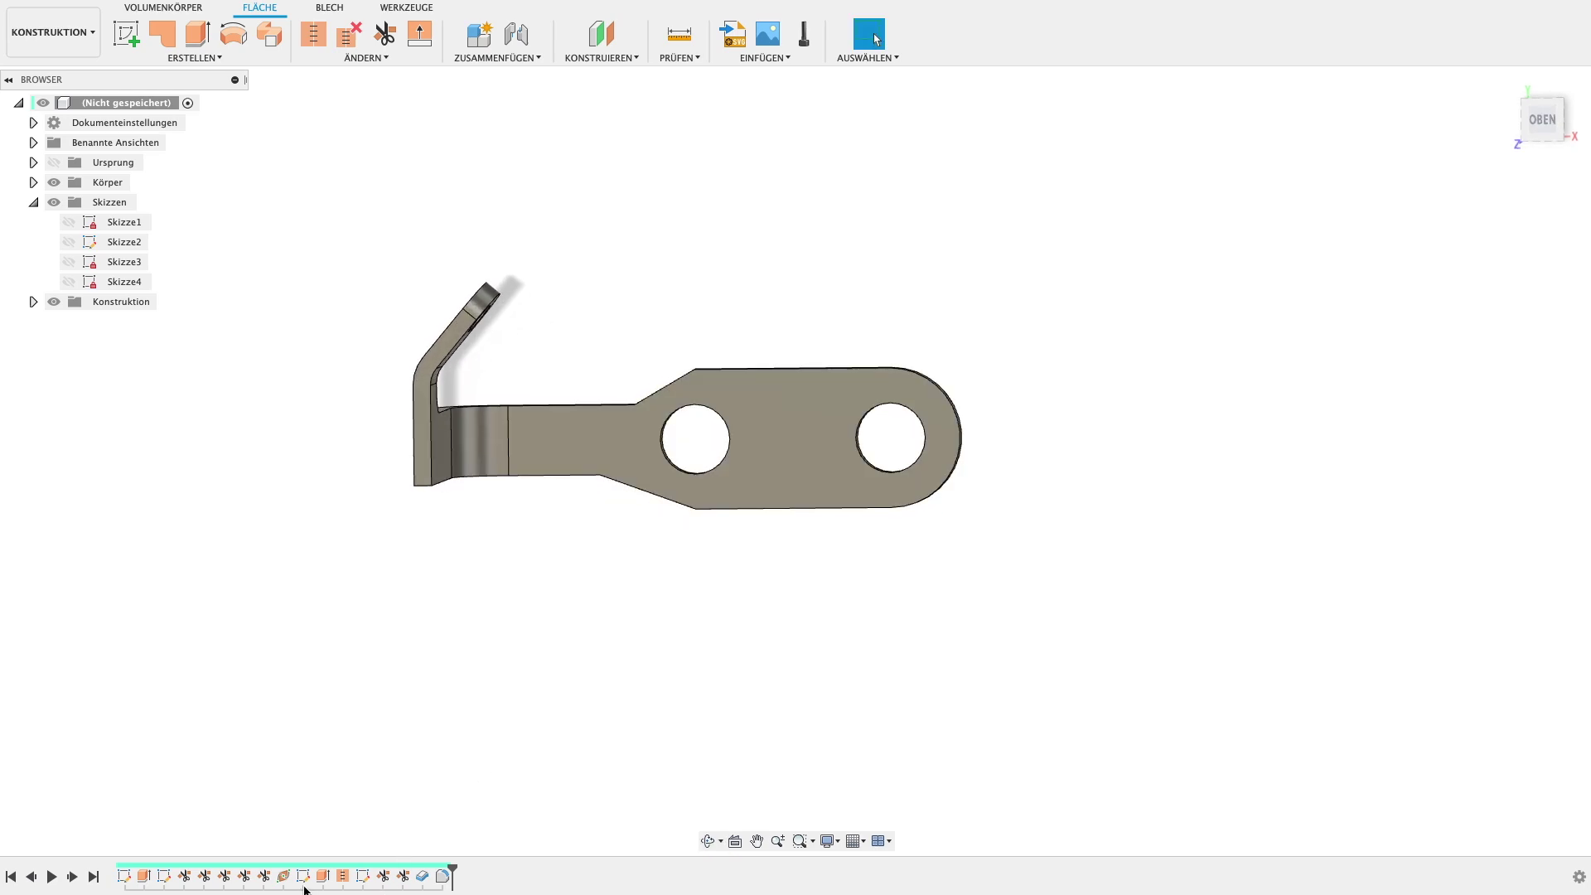
- Reopen the leg outline sketch and delete the 160° taper angle dimension
{"action": "double_click", "coordinate": [164, 876]}
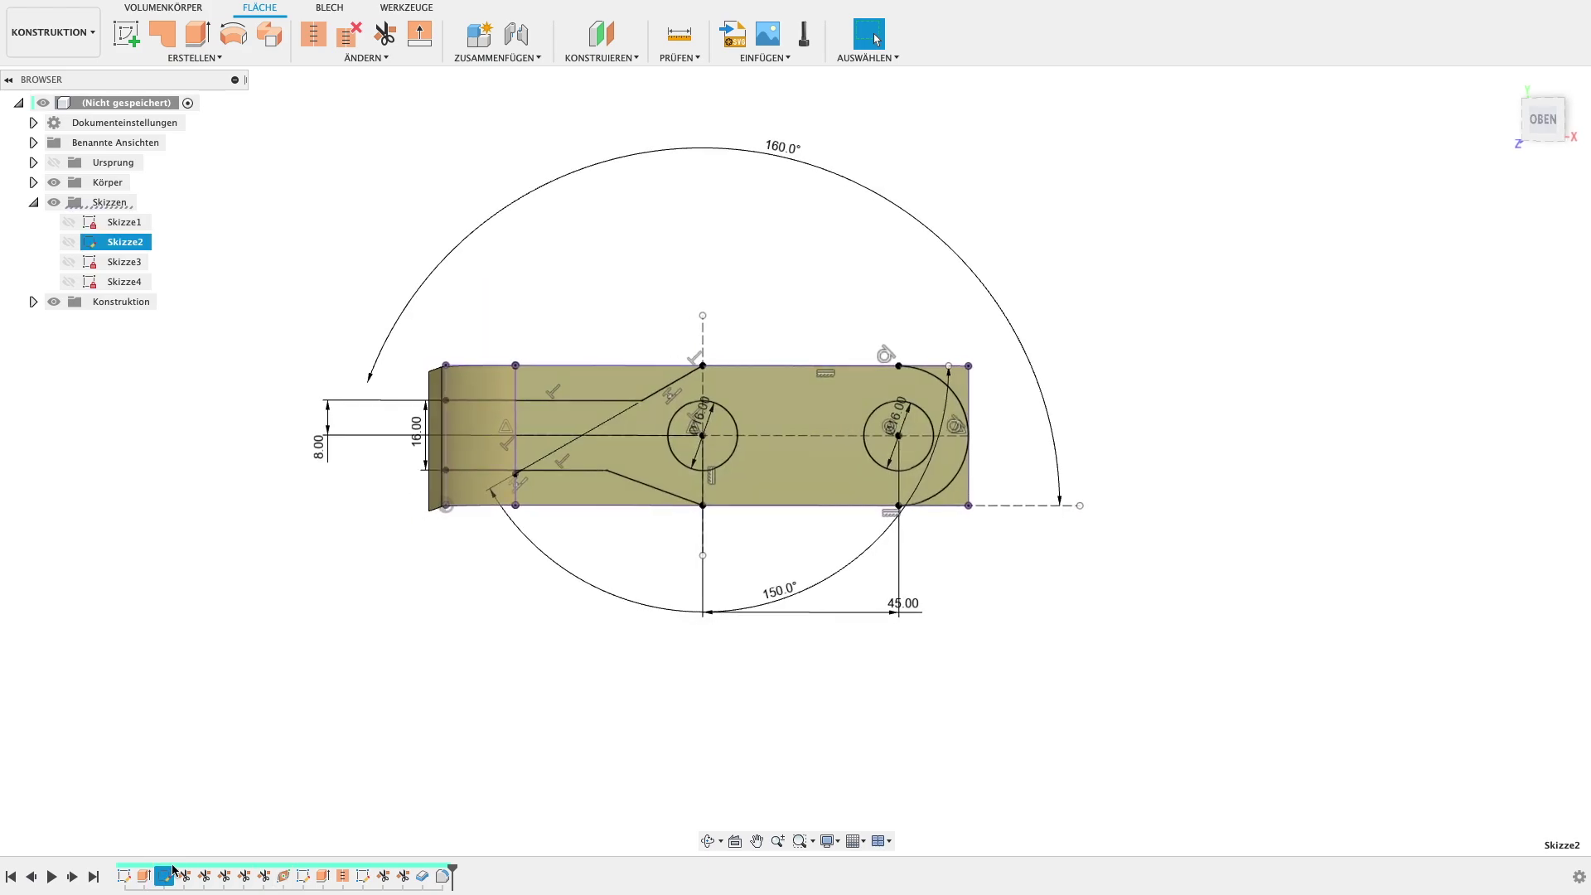
{"action": "left_click", "coordinate": [658, 485]}
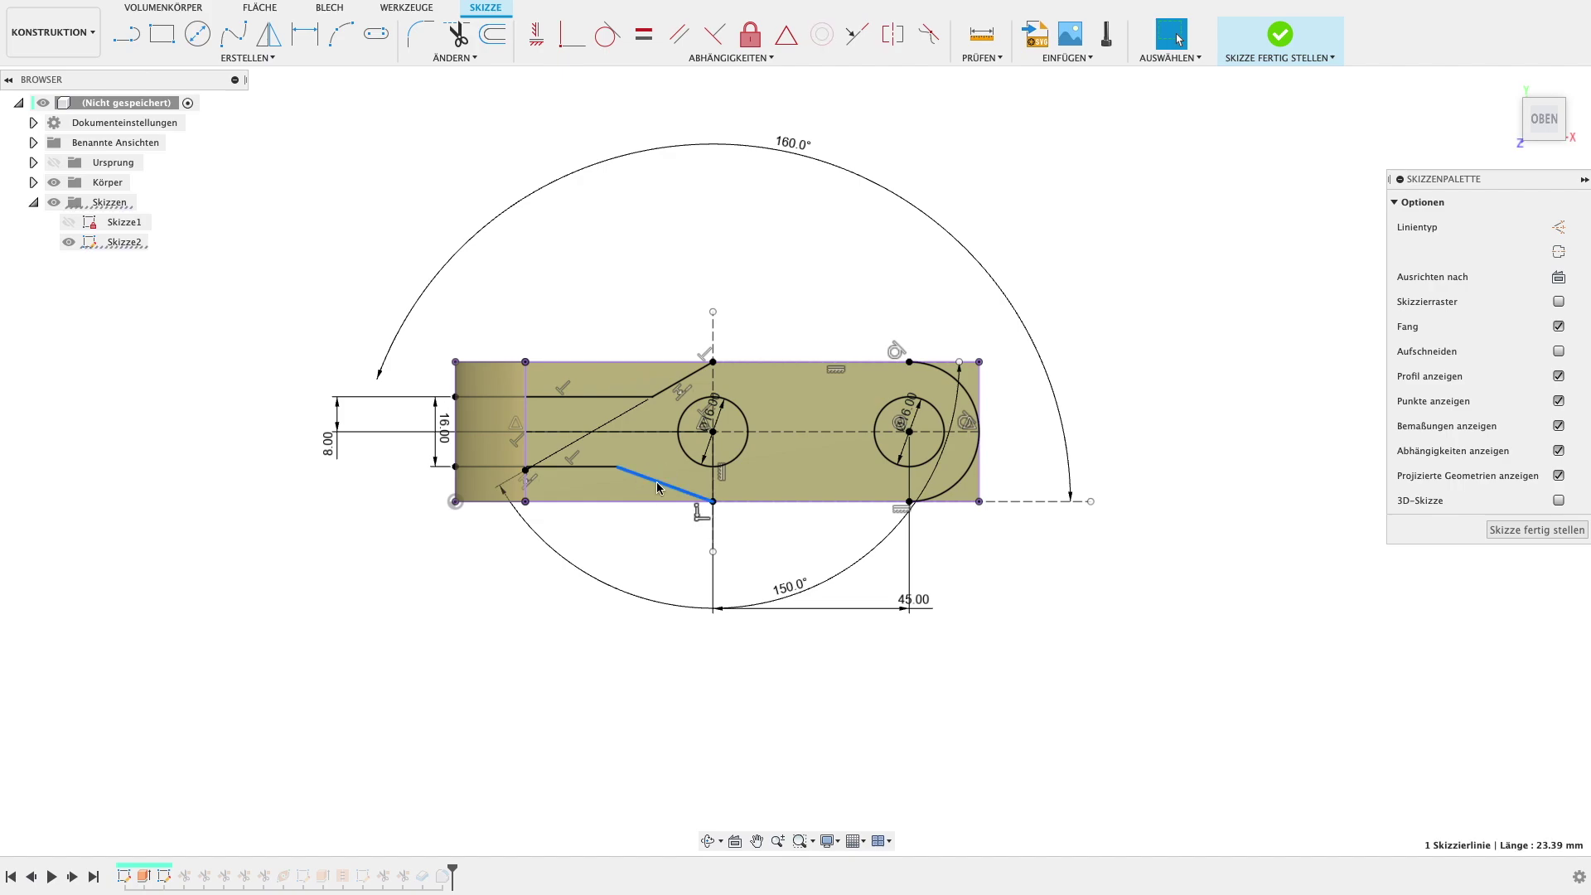
{"action": "left_click", "coordinate": [885, 182]}
{"action": "key", "text": "Delete"}
- Dimension the lower taper line at 20° to the centreline
{"action": "key", "text": "d"}
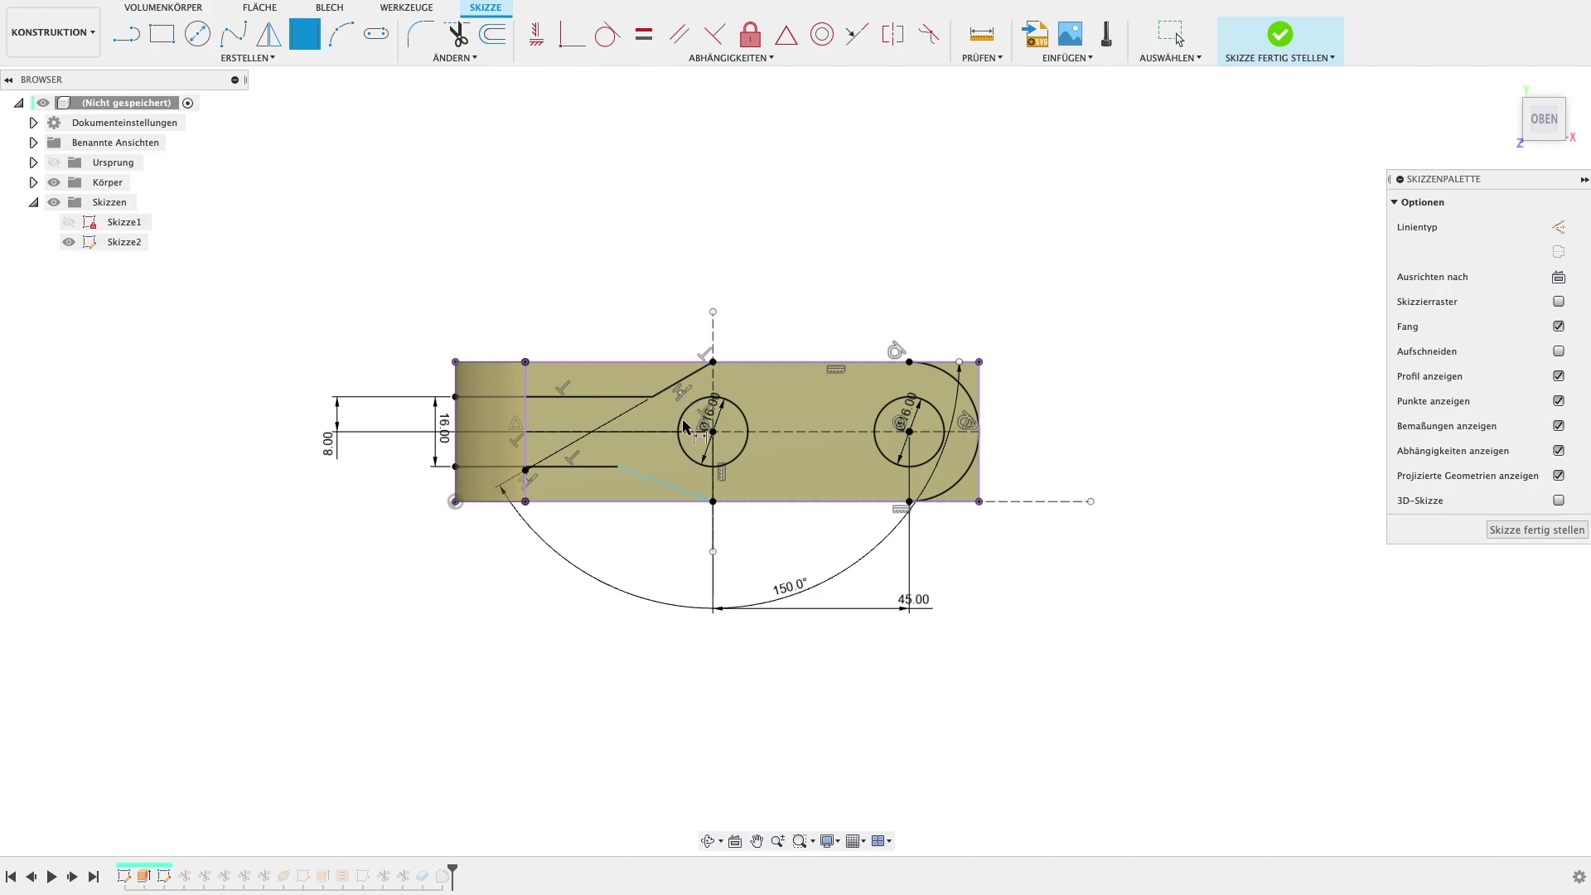
{"action": "left_click", "coordinate": [663, 483]}
{"action": "left_click", "coordinate": [659, 432]}
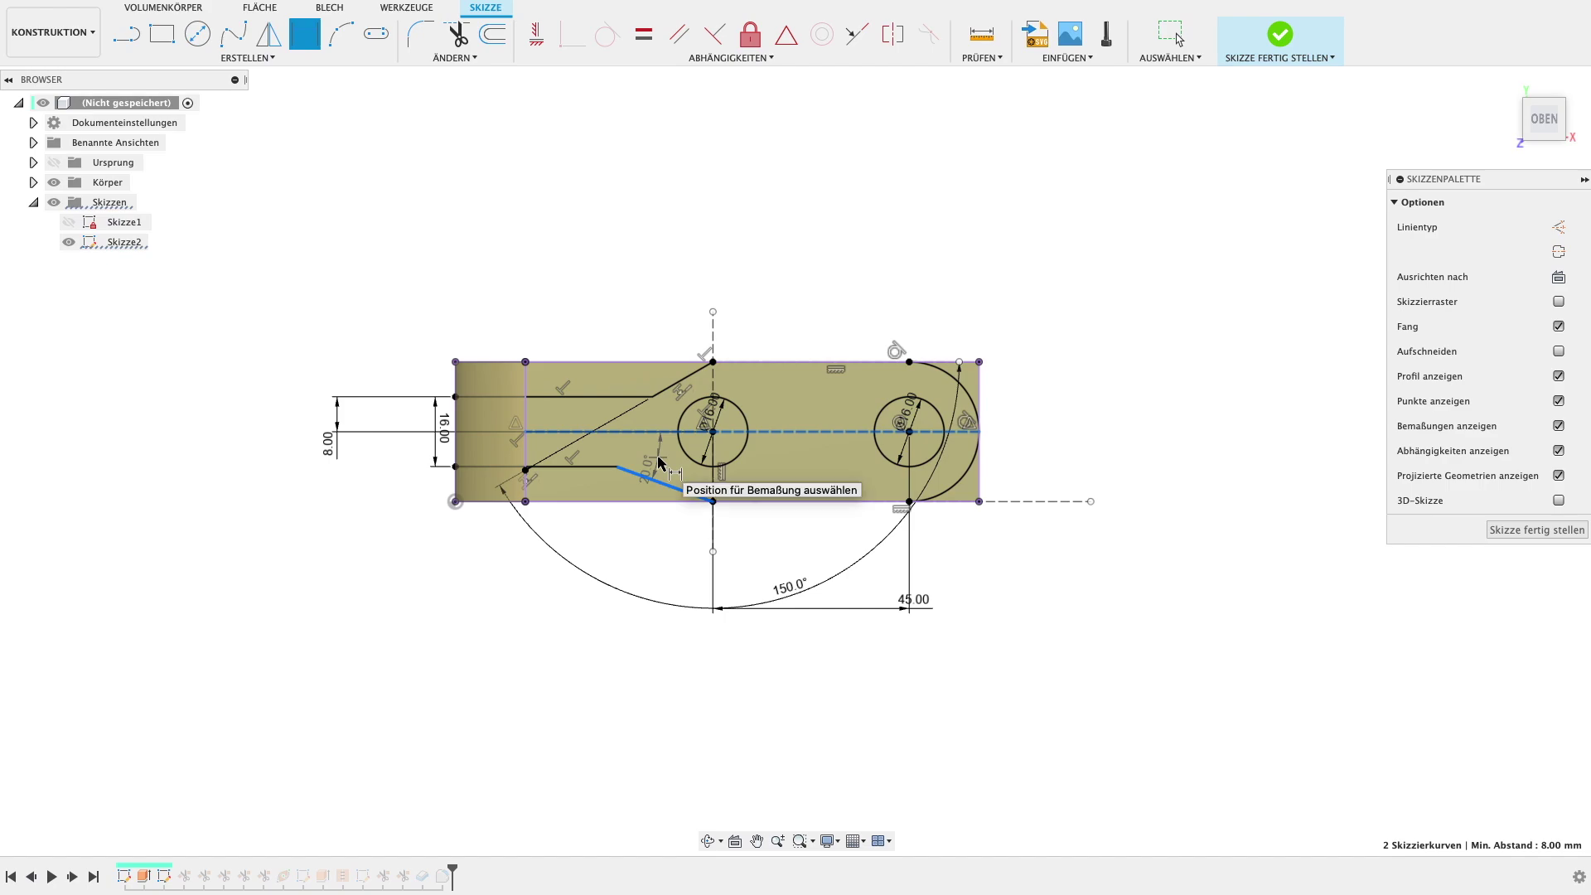
{"action": "left_click", "coordinate": [660, 461]}
{"action": "key", "text": "Return"}
- Attempt an angle dimension on the upper taper line, abandoning it after a conflict
{"action": "key", "text": "d"}
{"action": "left_click", "coordinate": [683, 379]}
{"action": "left_click", "coordinate": [668, 431]}
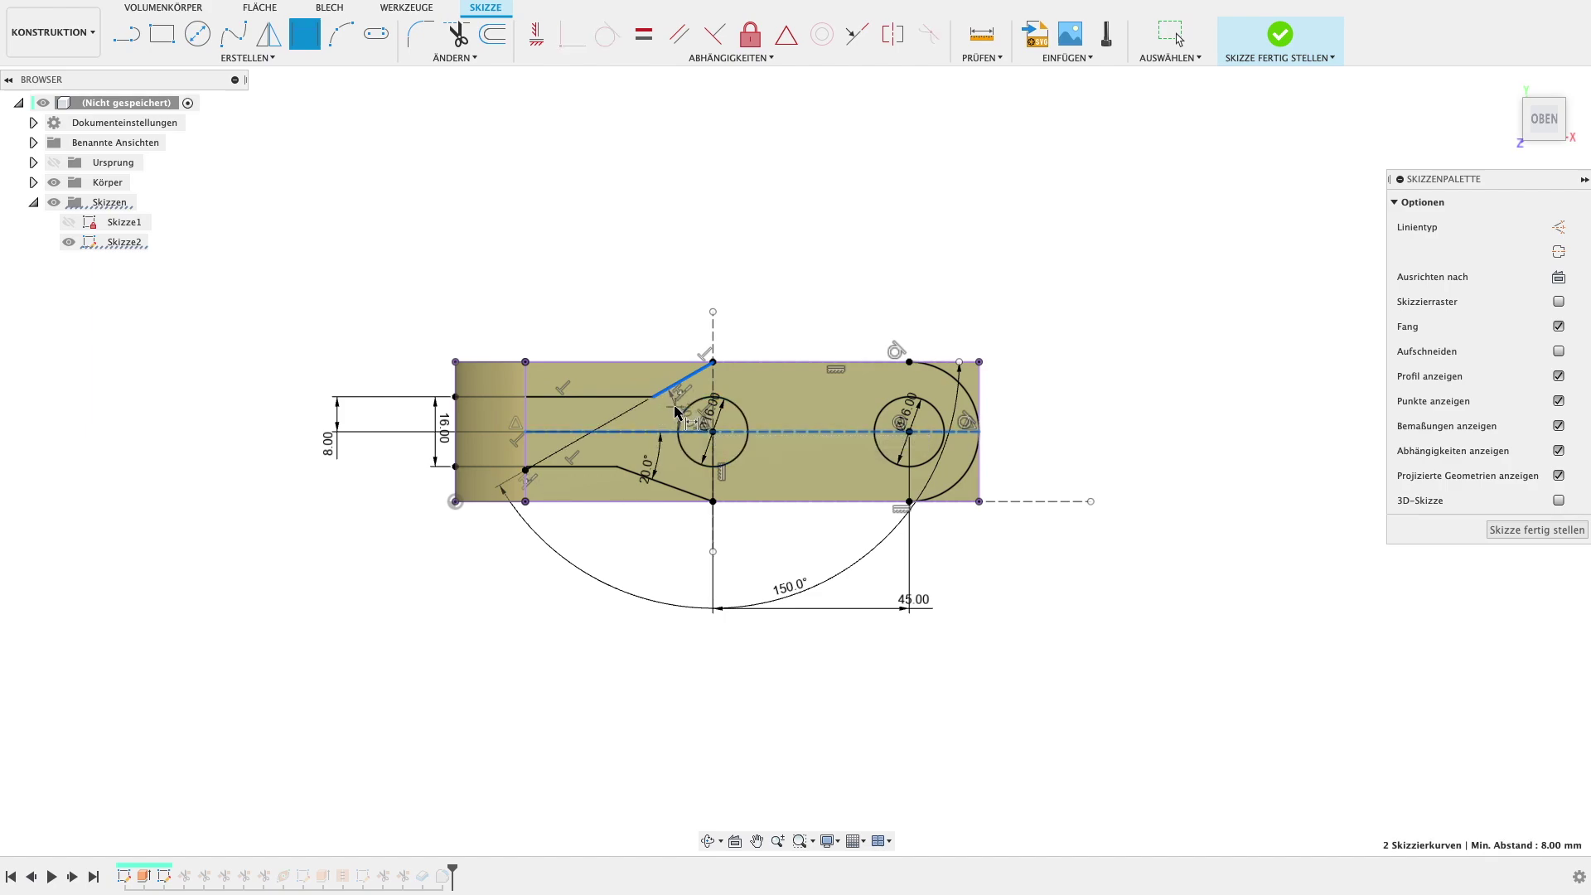
{"action": "left_click", "coordinate": [676, 412]}
{"action": "key", "text": "Escape"}
{"action": "key", "text": "Escape"}
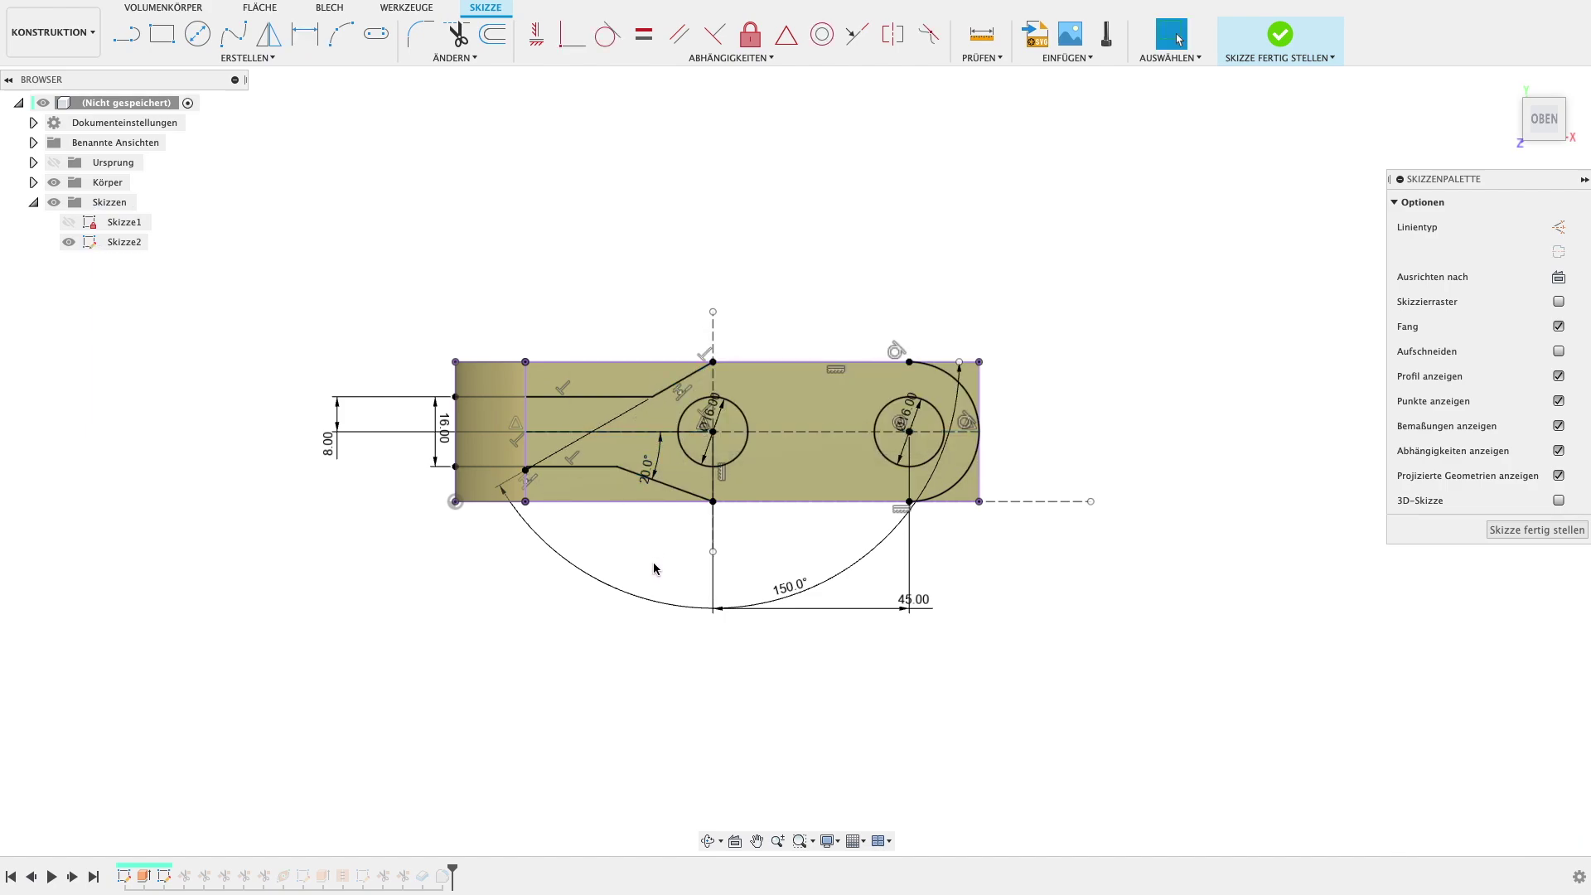
- Change the arc angle from 150° to 160° and finish the sketch
{"action": "left_click", "coordinate": [653, 606]}
{"action": "double_click", "coordinate": [655, 604]}
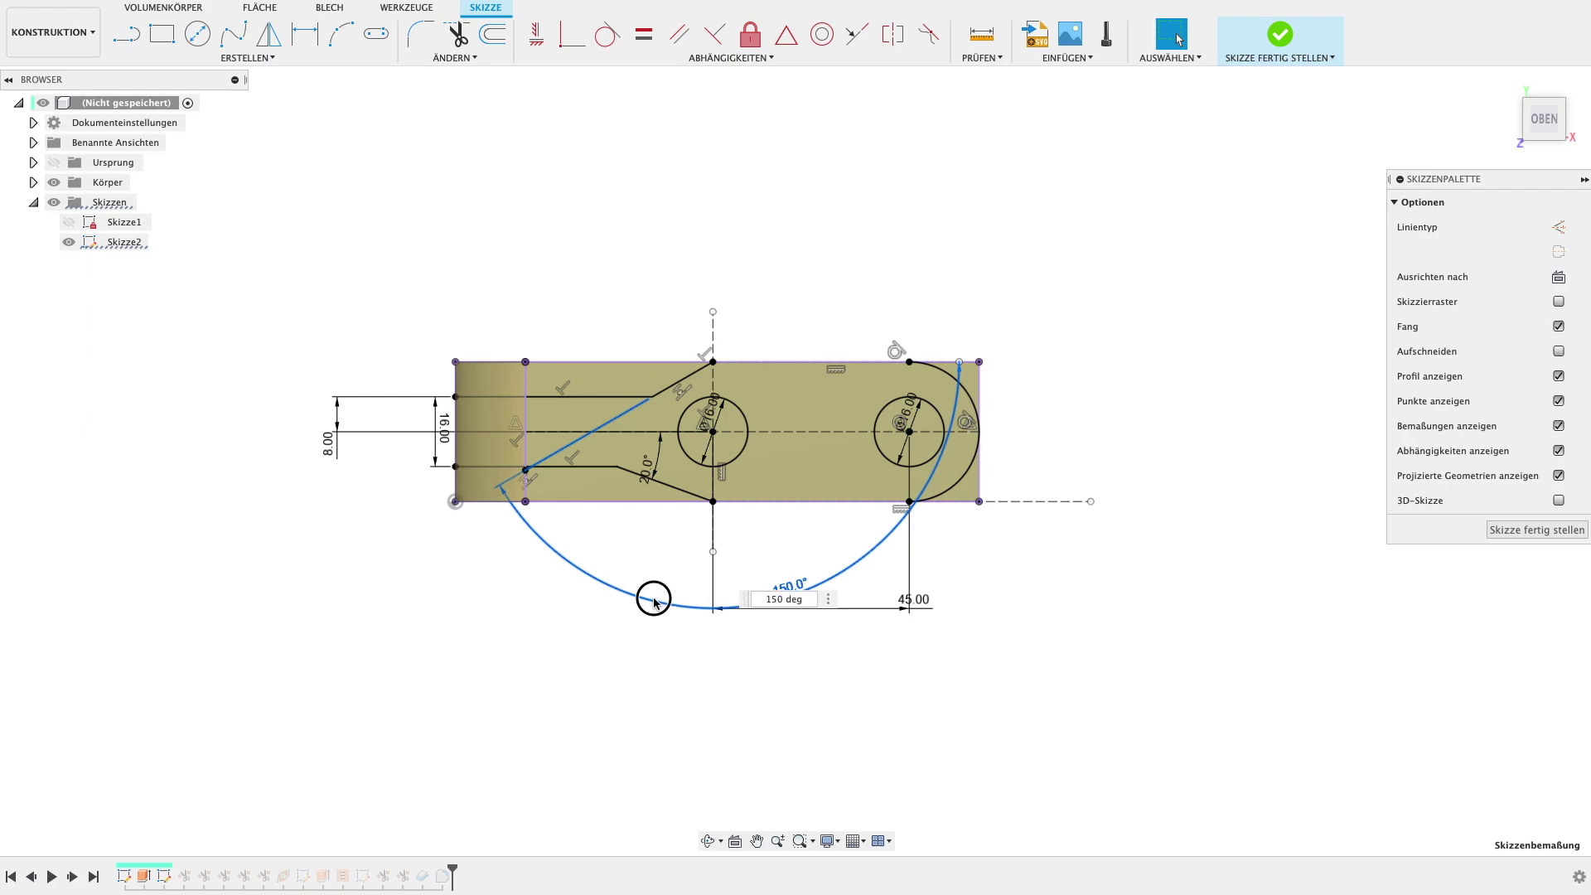
{"action": "type", "text": "160"}
{"action": "key", "text": "Return"}
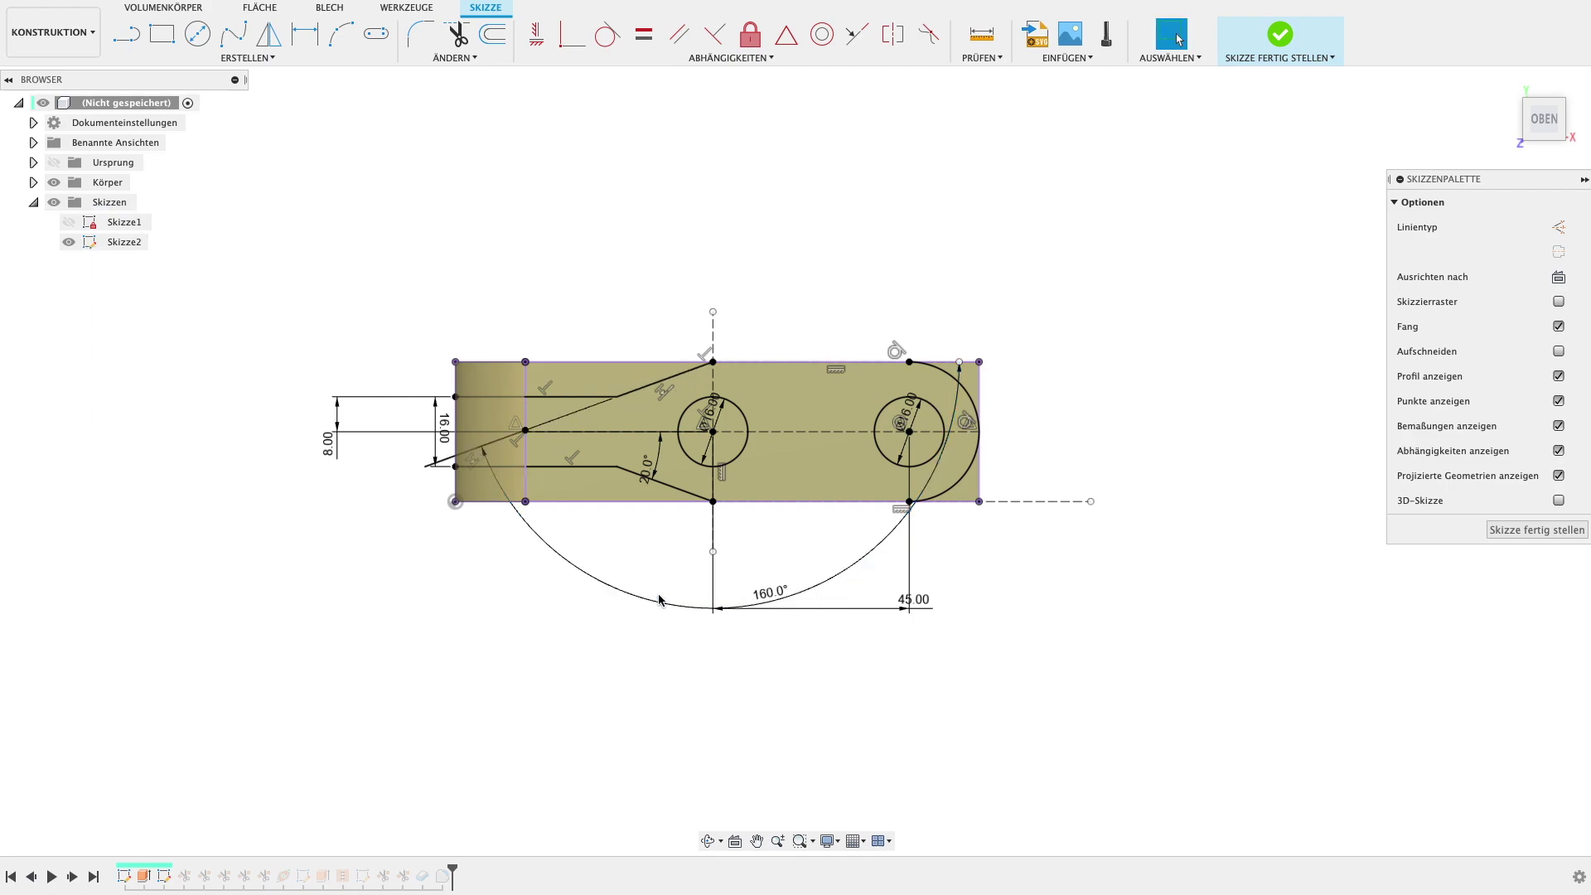
{"action": "left_click", "coordinate": [1535, 529]}
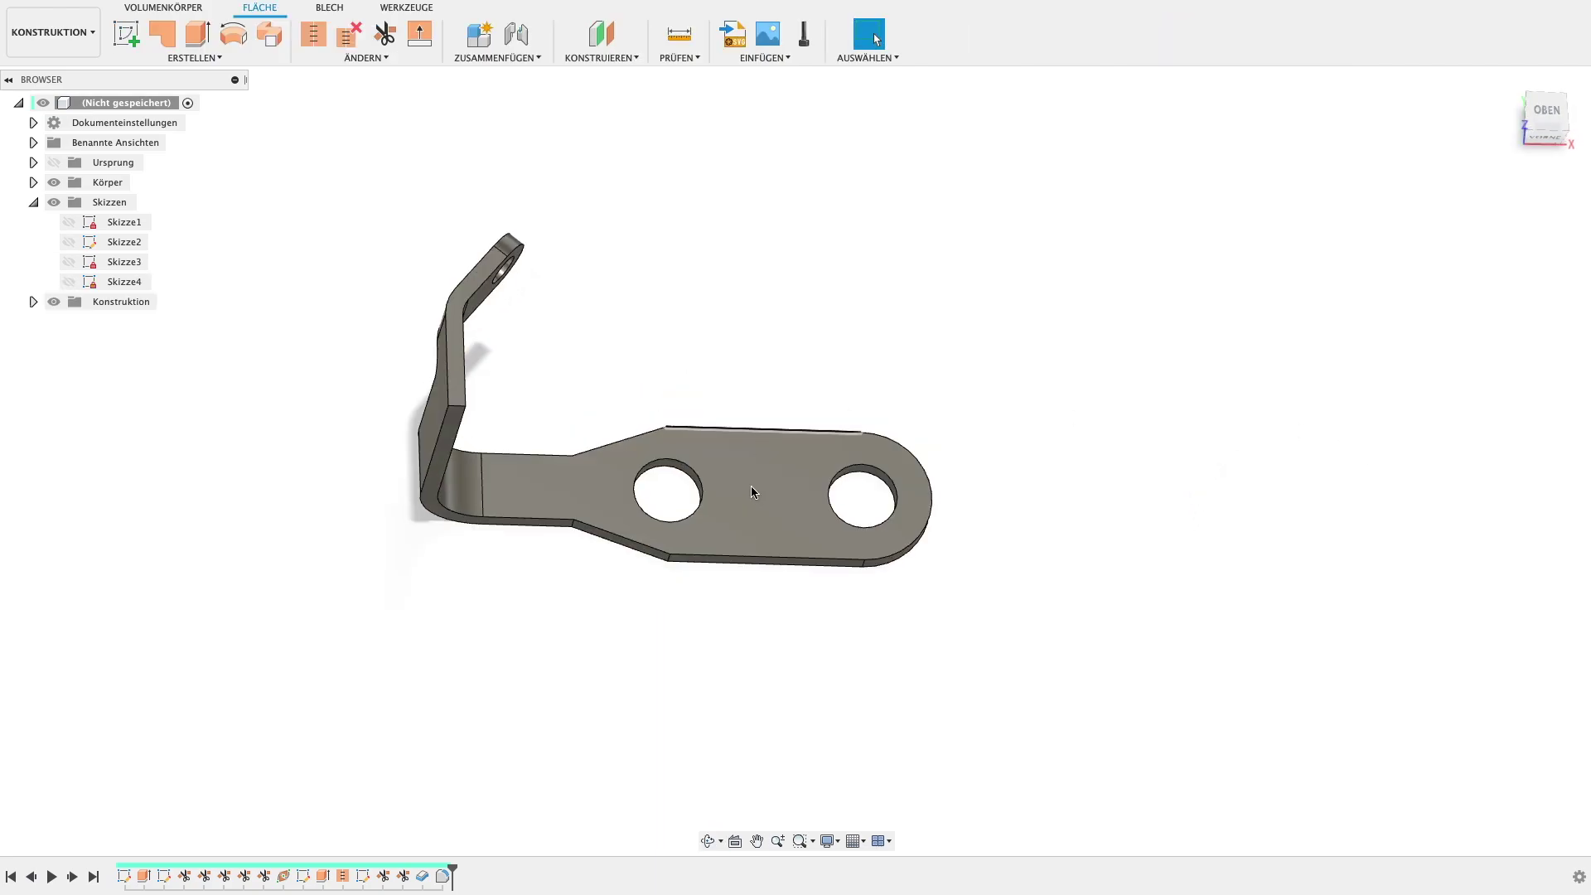
{"action": "middle_click_drag", "start_coordinate": [582, 608], "coordinate": [559, 544], "text": "shift"}
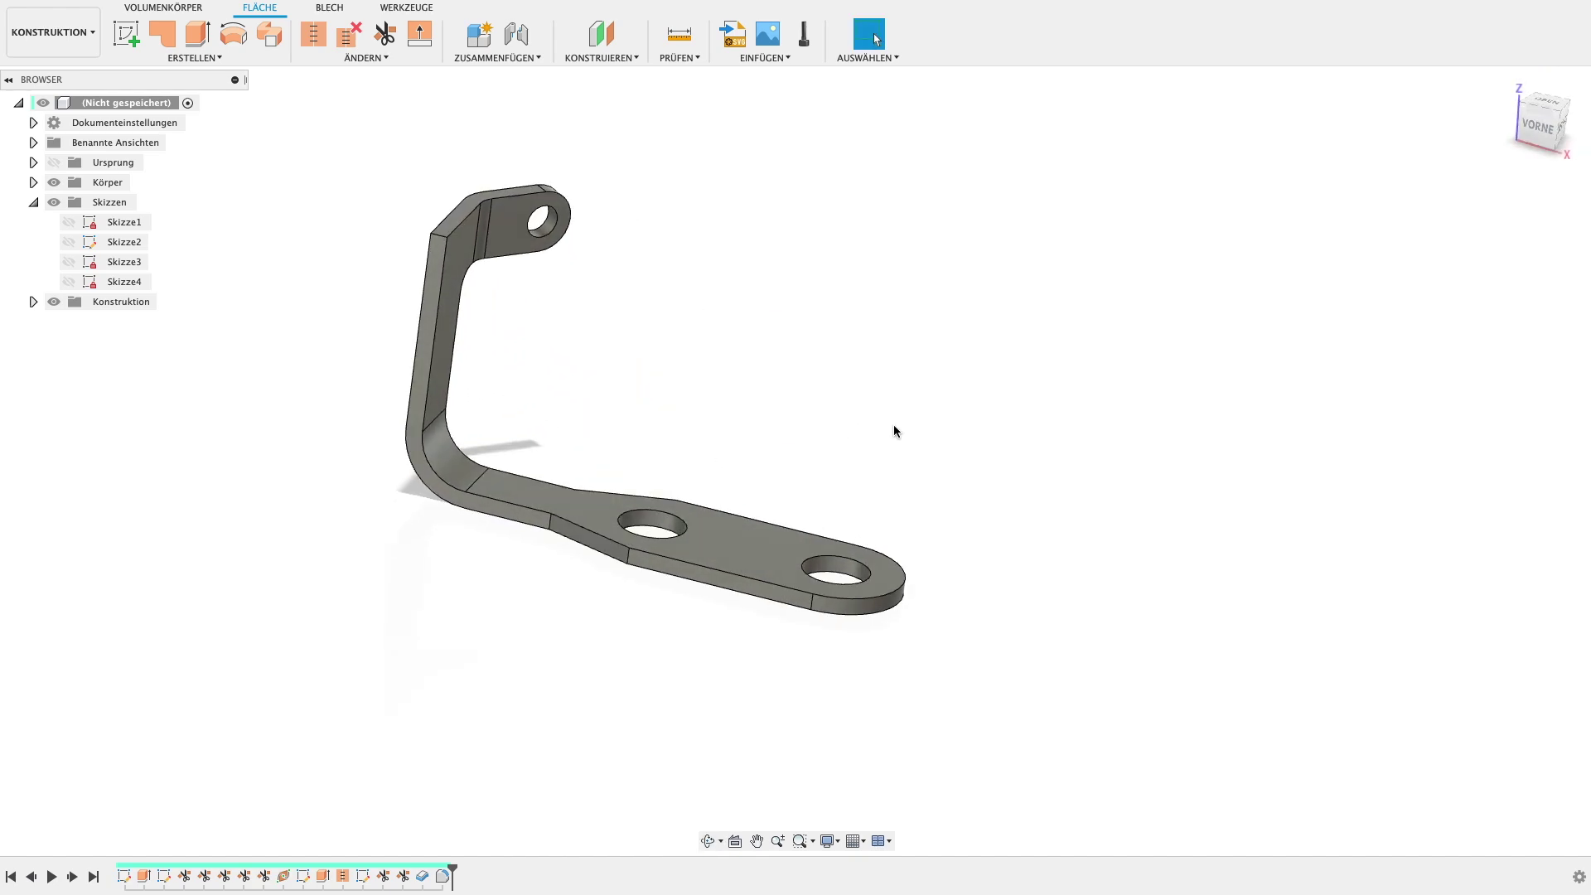